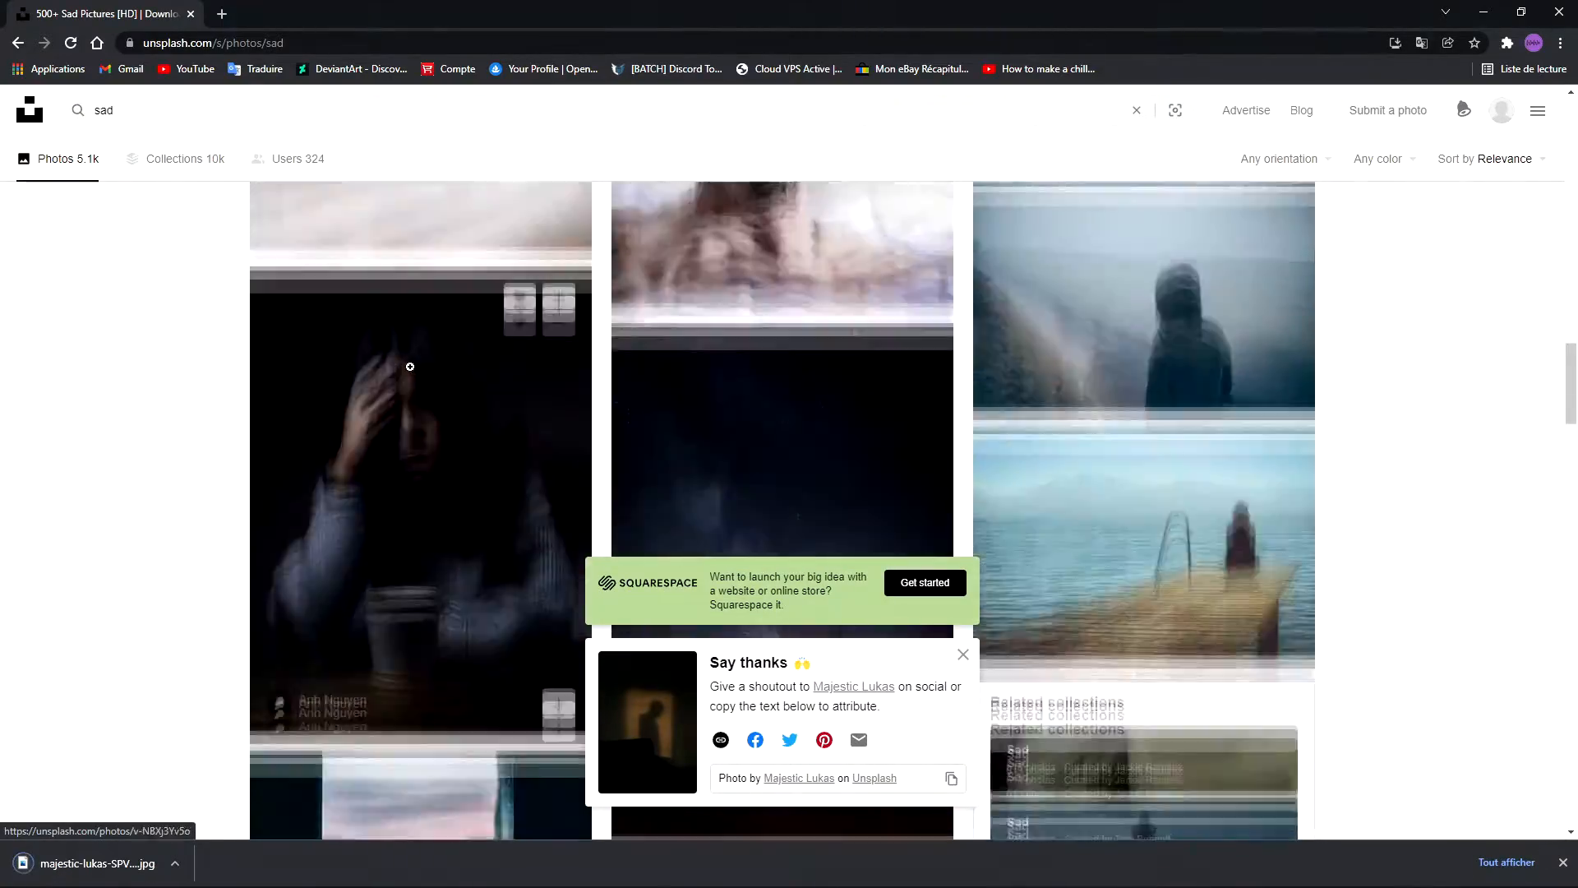
Download the photo of a person standing in a brick-walled alley reflected in a puddle.
{"action": "scroll", "coordinate": [410, 367], "scroll_direction": "up", "scroll_amount": 5}
{"action": "left_click", "coordinate": [1282, 539]}
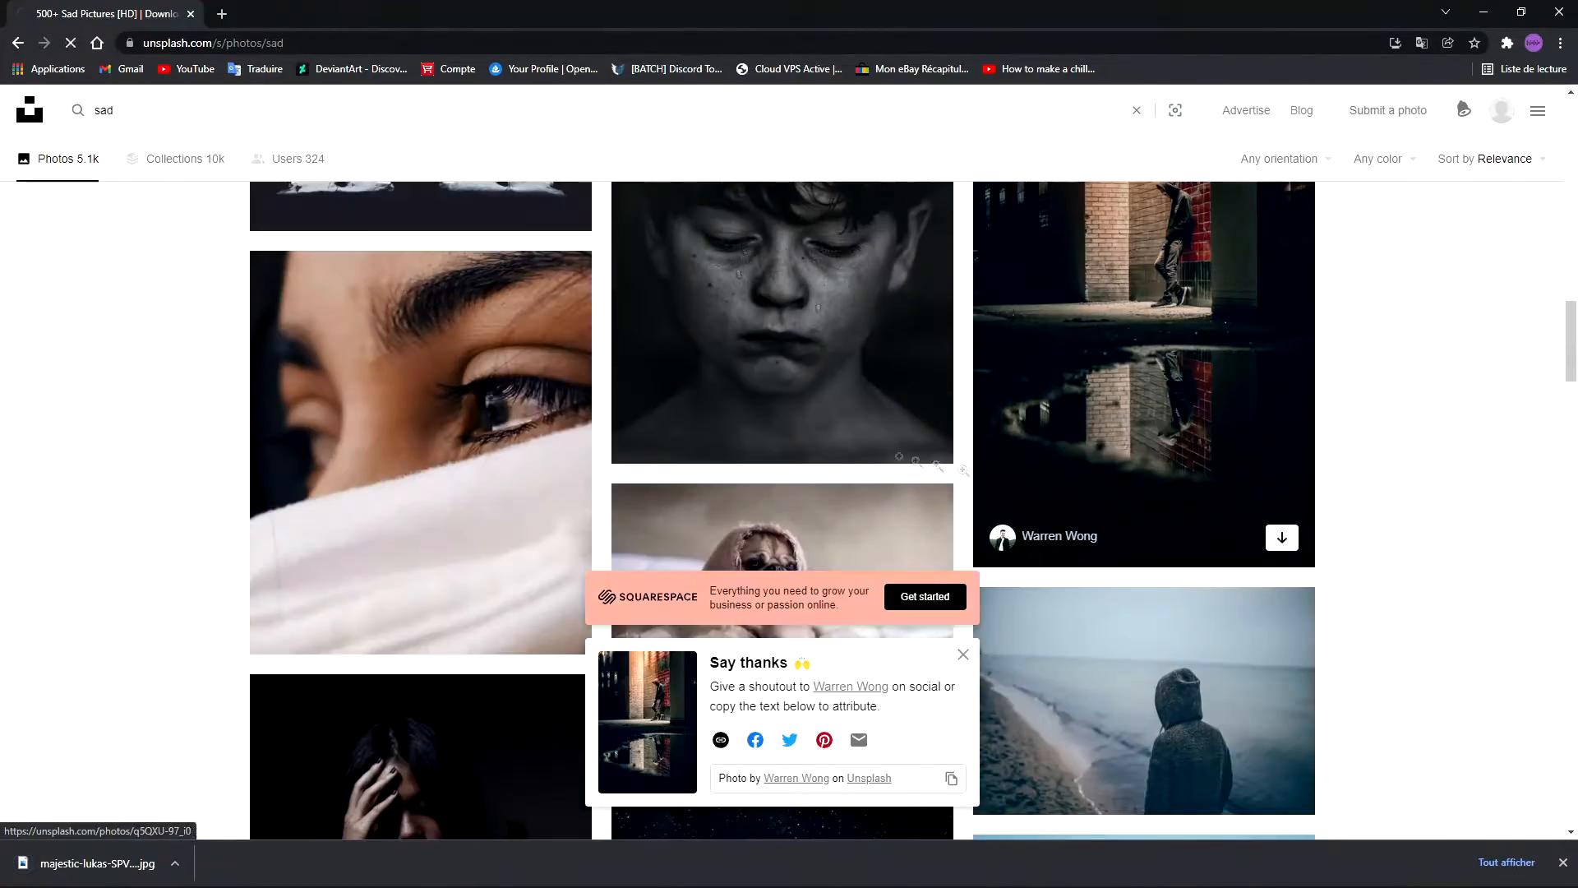
Replace the photo search for sad pictures with a search for "dark".
{"action": "scroll", "coordinate": [655, 399], "scroll_direction": "down", "scroll_amount": 20}
{"action": "scroll", "coordinate": [666, 404], "scroll_direction": "down", "scroll_amount": 20}
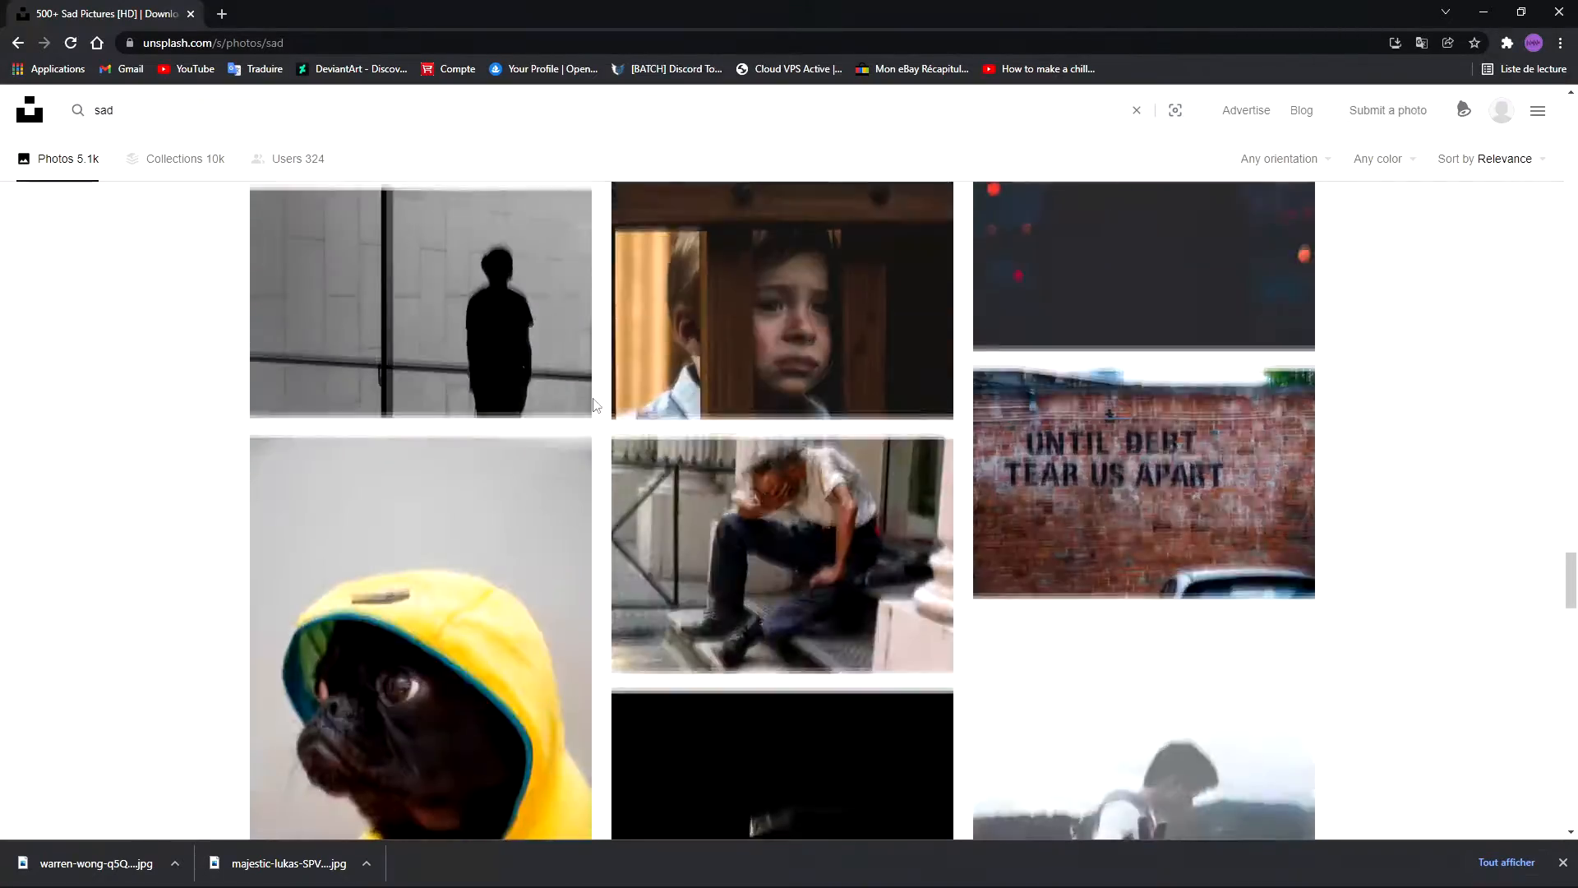
{"action": "scroll", "coordinate": [596, 404], "scroll_direction": "down", "scroll_amount": 10}
{"action": "left_click", "coordinate": [230, 111]}
{"action": "key", "text": "BackSpace"}
{"action": "key", "text": "BackSpace"}
{"action": "key", "text": "BackSpace"}
{"action": "type", "text": "dark"}
{"action": "key", "text": "Return"}
Browse the dark photos and download the black-and-white portrait of a blurred face held between two hands.
{"action": "scroll", "coordinate": [485, 243], "scroll_direction": "down", "scroll_amount": 10}
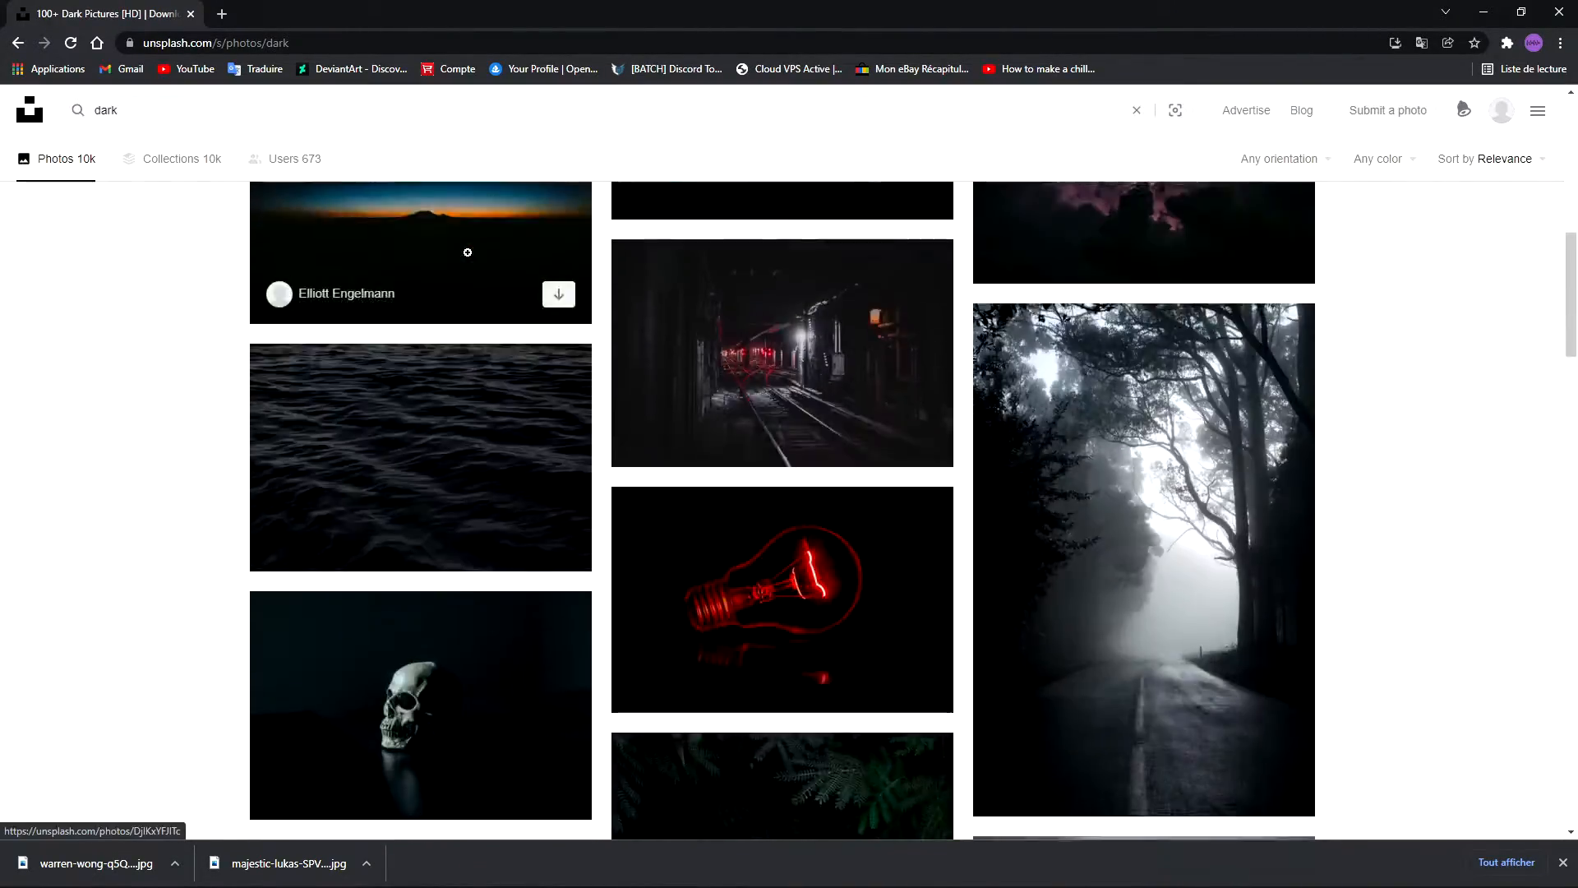
{"action": "scroll", "coordinate": [416, 254], "scroll_direction": "up", "scroll_amount": 2}
{"action": "scroll", "coordinate": [418, 261], "scroll_direction": "down", "scroll_amount": 4}
{"action": "scroll", "coordinate": [418, 260], "scroll_direction": "down", "scroll_amount": 10}
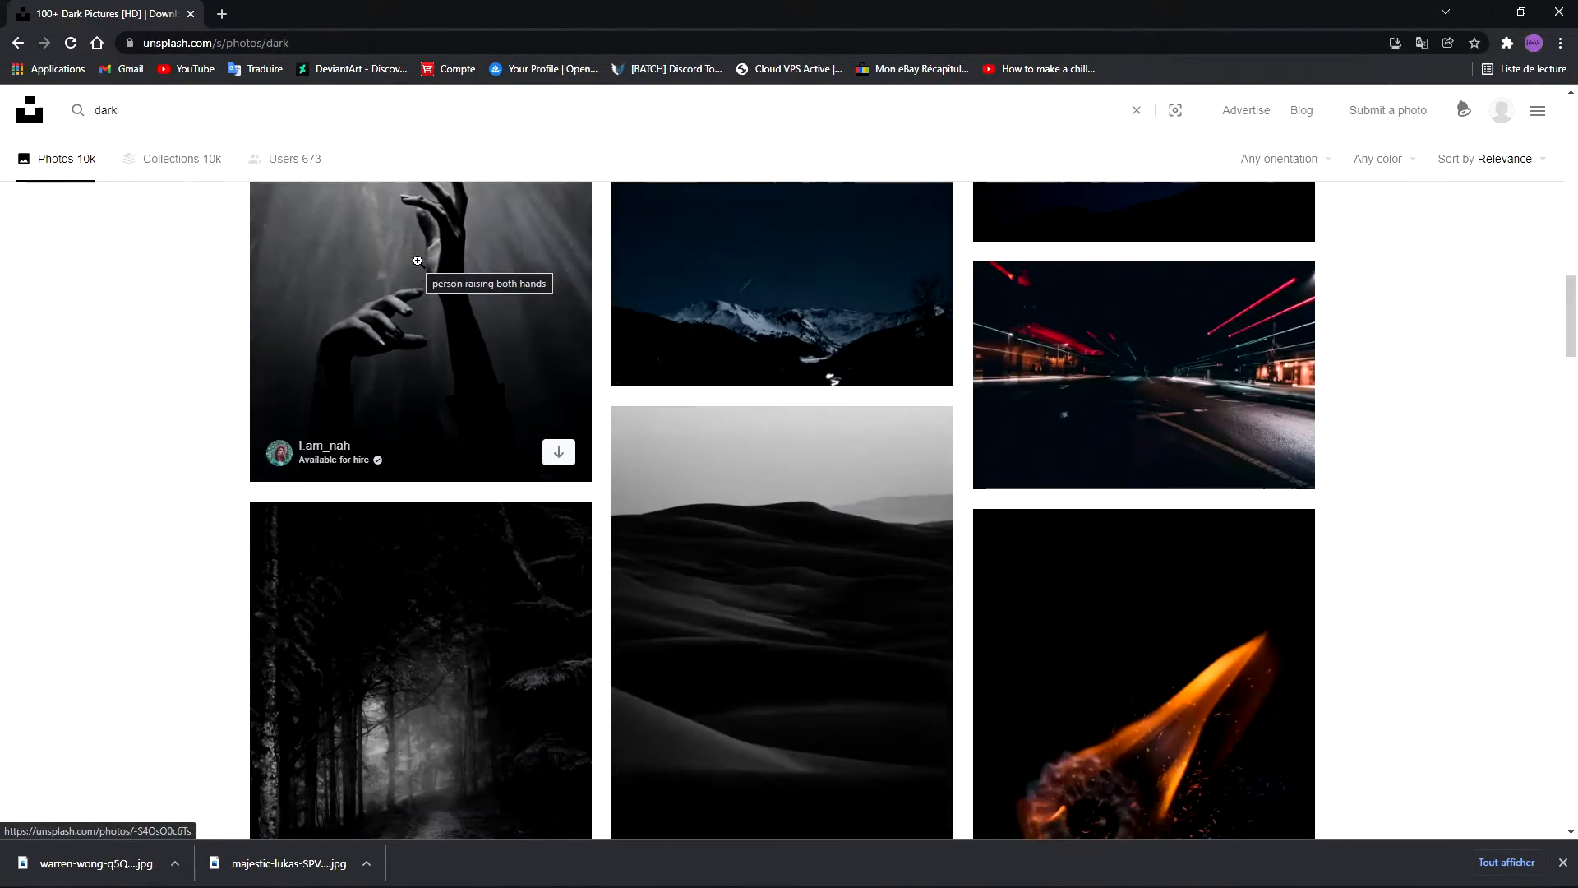
{"action": "scroll", "coordinate": [412, 264], "scroll_direction": "down", "scroll_amount": 10}
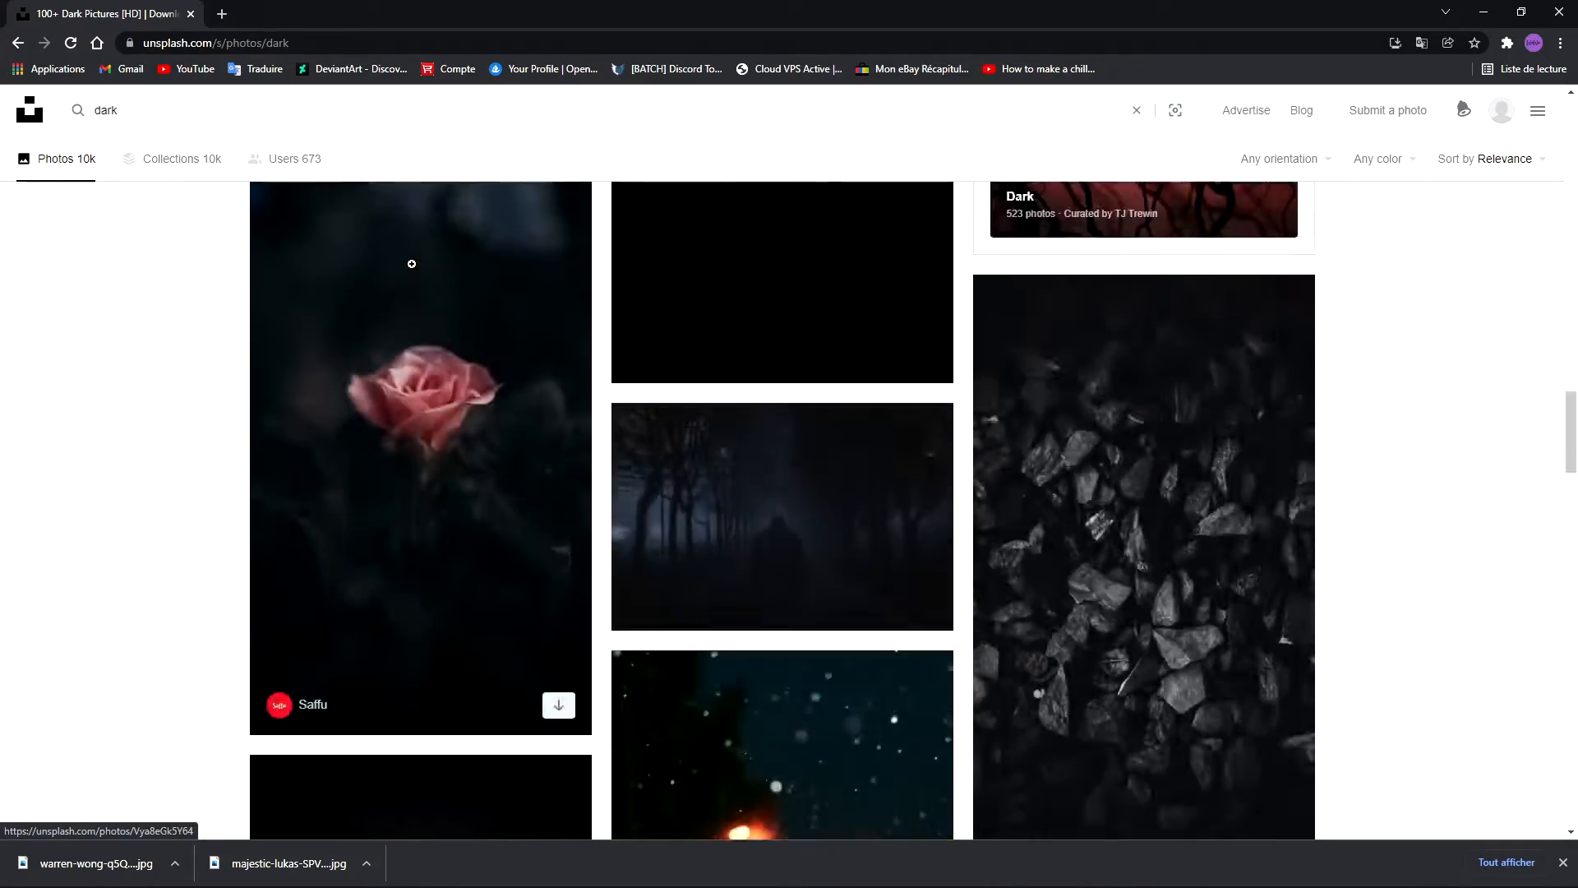
{"action": "scroll", "coordinate": [411, 264], "scroll_direction": "down", "scroll_amount": 10}
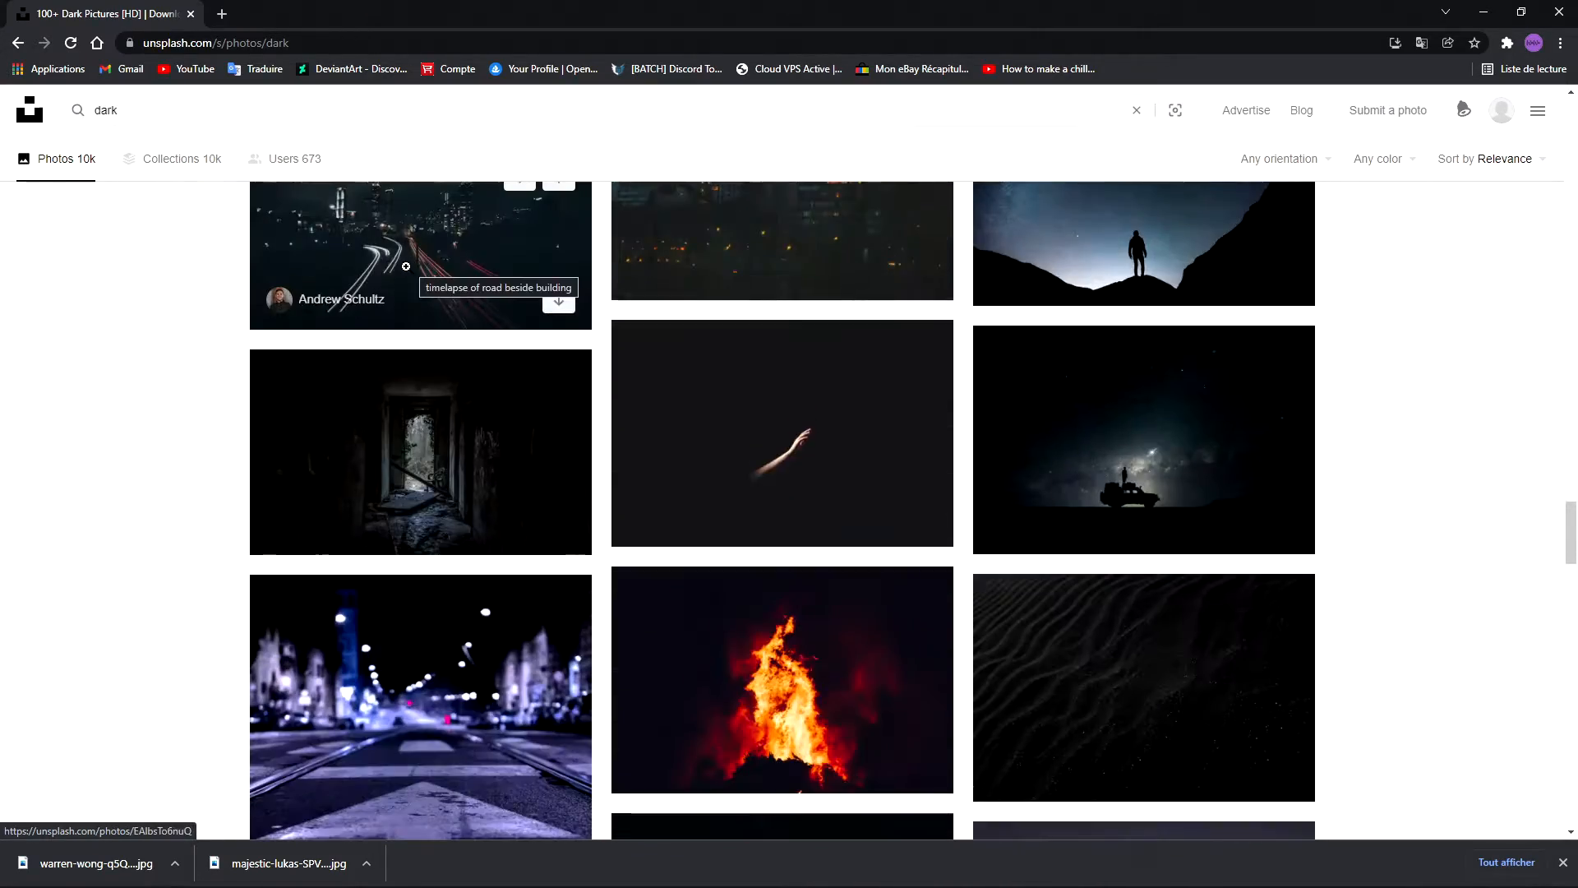
{"action": "scroll", "coordinate": [407, 268], "scroll_direction": "down", "scroll_amount": 10}
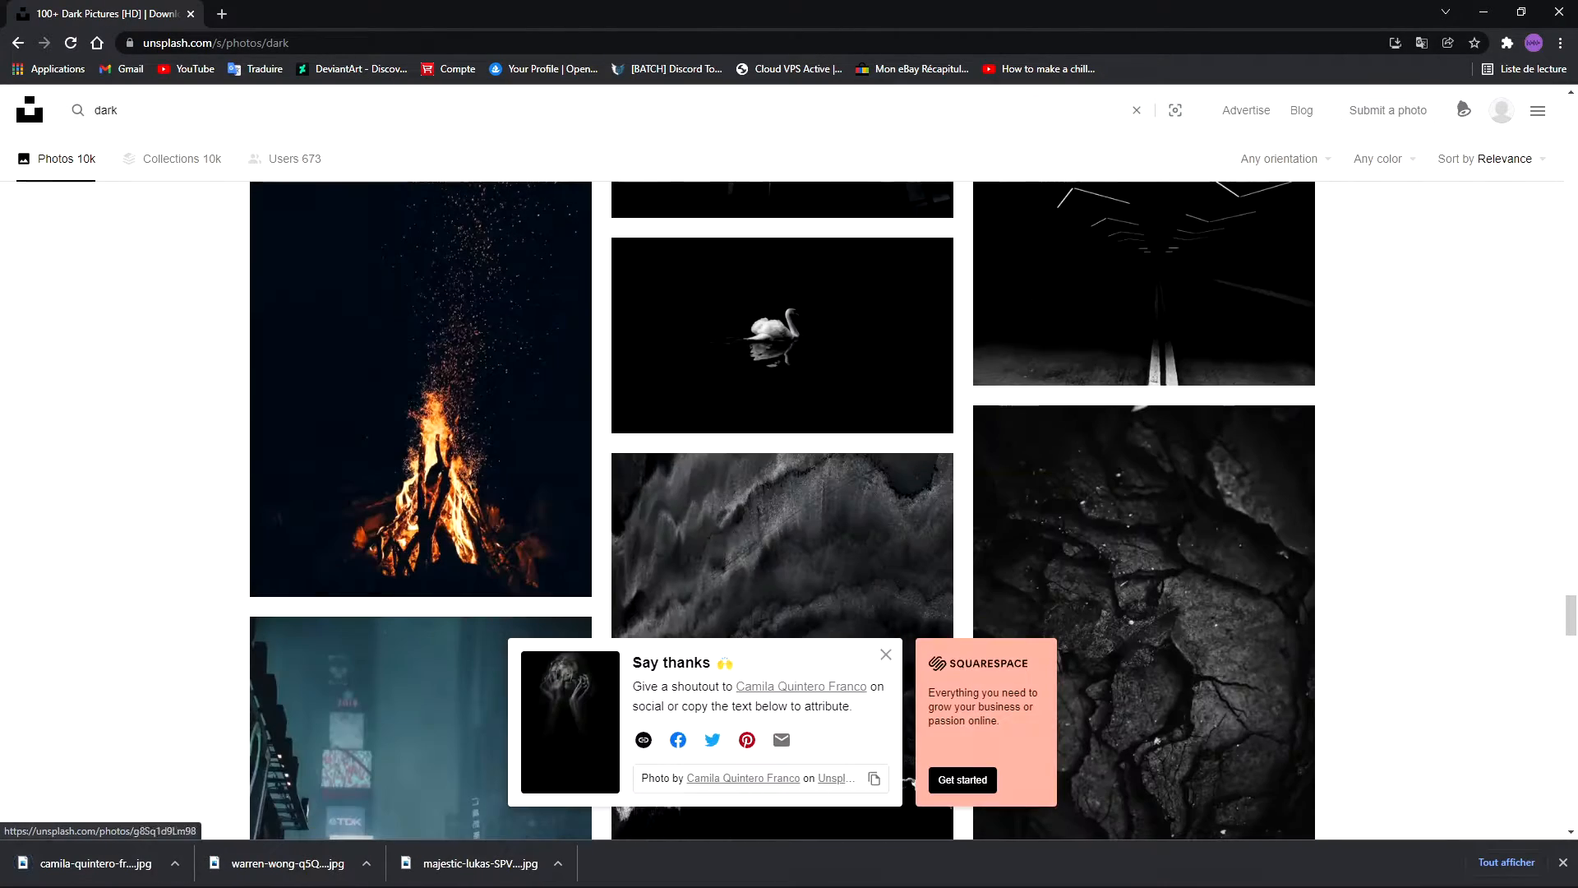
Switch to File Explorer and copy the three newly downloaded JPG photos from the Téléchargements folder.
{"action": "left_click", "coordinate": [667, 871]}
{"action": "left_click", "coordinate": [211, 297]}
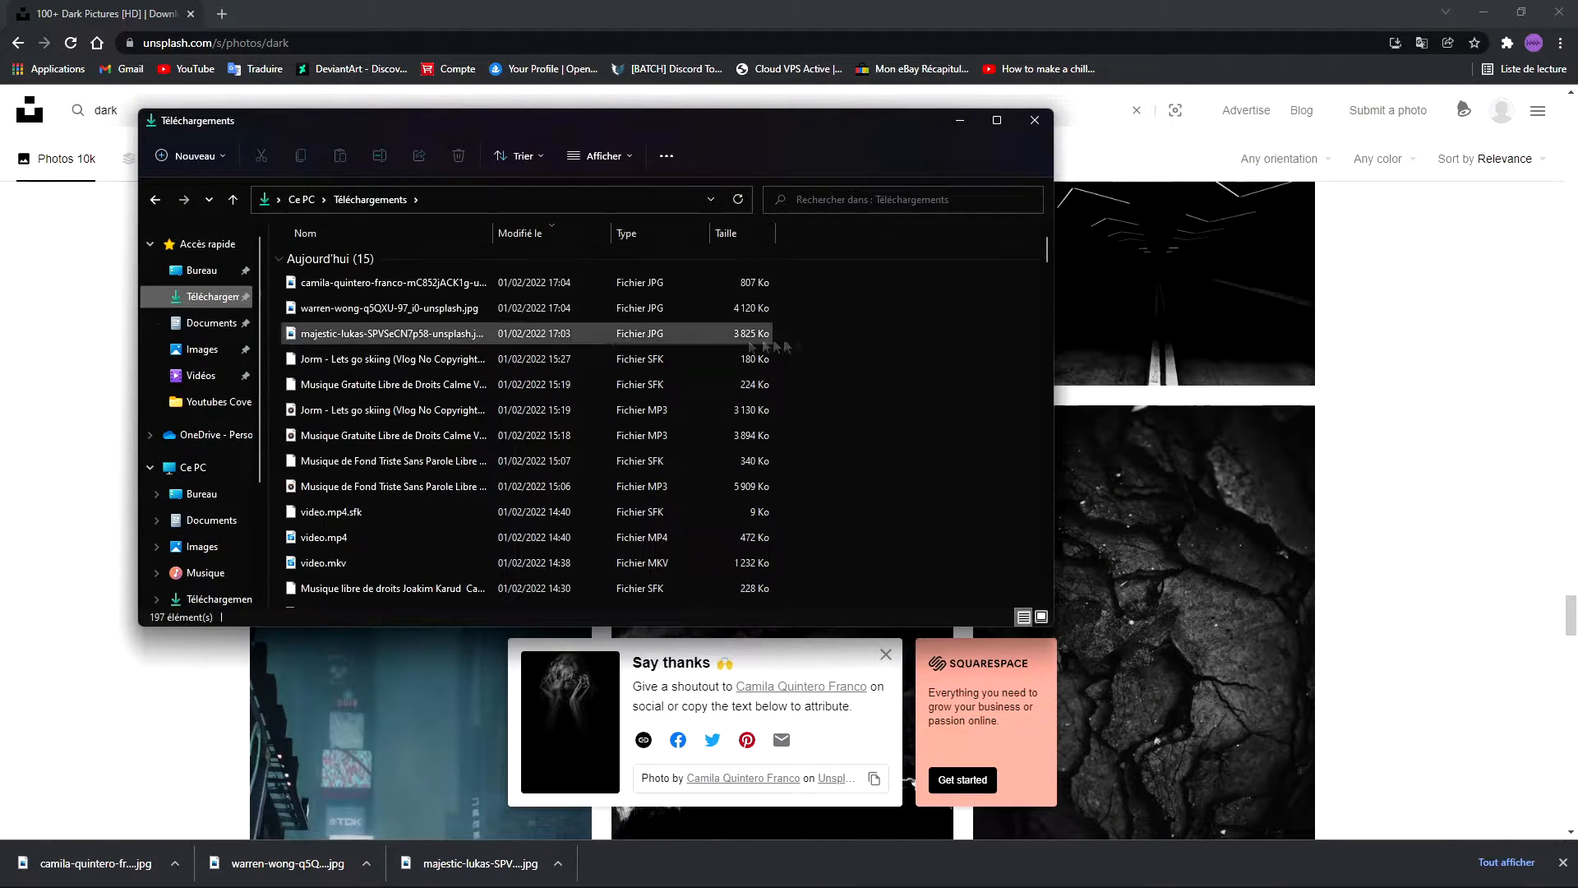
{"action": "left_click_drag", "start_coordinate": [717, 340], "coordinate": [480, 273]}
{"action": "key", "text": "ctrl+c"}
Create a folder named "Klem Shen" inside Youtubes Covers on the F: drive.
{"action": "scroll", "coordinate": [127, 427], "scroll_direction": "down", "scroll_amount": 3}
{"action": "scroll", "coordinate": [197, 504], "scroll_direction": "down", "scroll_amount": 3}
{"action": "left_click", "coordinate": [217, 514]}
{"action": "double_click", "coordinate": [334, 490]}
{"action": "right_click", "coordinate": [392, 494]}
{"action": "mouse_move", "coordinate": [436, 659]}
{"action": "left_click", "coordinate": [715, 660]}
{"action": "type", "text": "Klem Shen"}
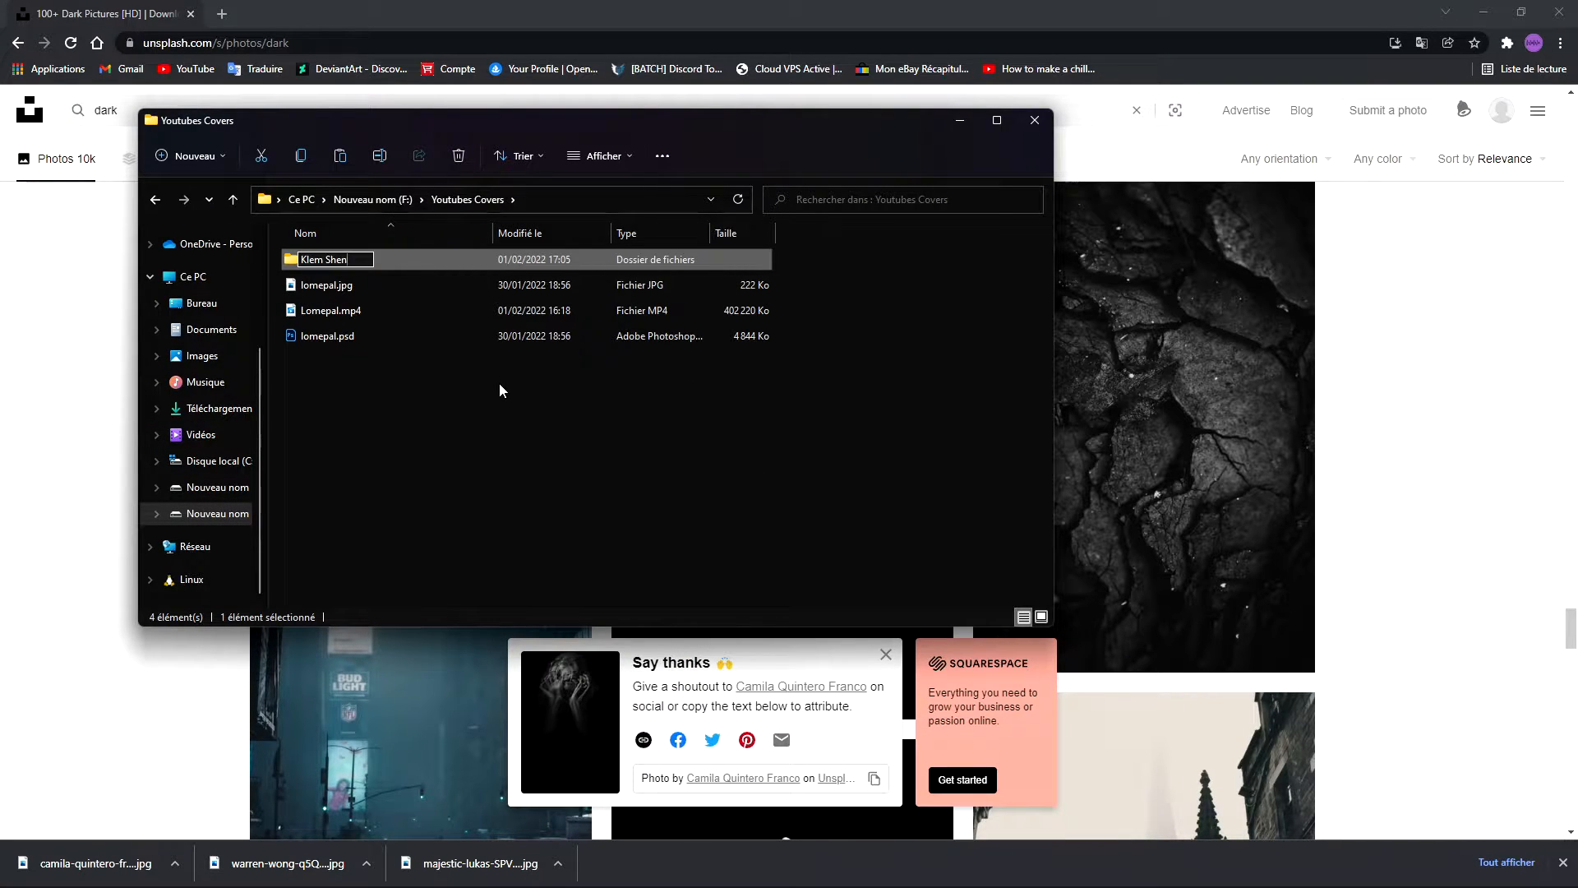
{"action": "key", "text": "Return"}
{"action": "key", "text": "Return"}
{"action": "key", "text": "ctrl+v"}
{"action": "left_click", "coordinate": [1035, 120]}
Browse more of the dark photo results for images that suit the cover.
{"action": "scroll", "coordinate": [551, 339], "scroll_direction": "down", "scroll_amount": 7}
{"action": "scroll", "coordinate": [550, 339], "scroll_direction": "down", "scroll_amount": 10}
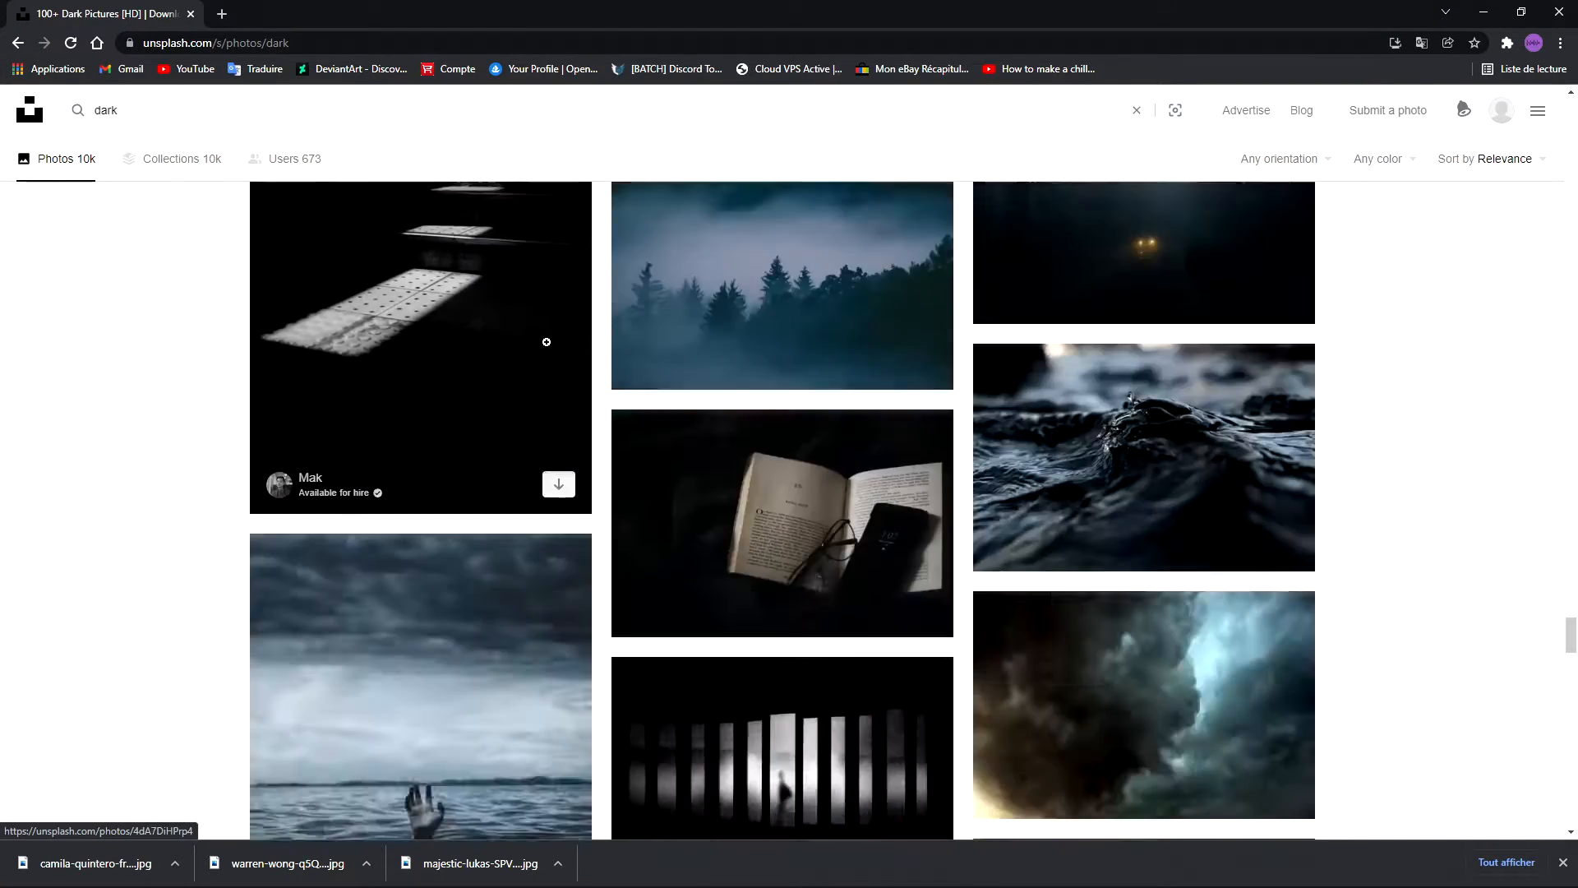
{"action": "scroll", "coordinate": [549, 344], "scroll_direction": "down", "scroll_amount": 5}
{"action": "scroll", "coordinate": [548, 344], "scroll_direction": "up", "scroll_amount": 3}
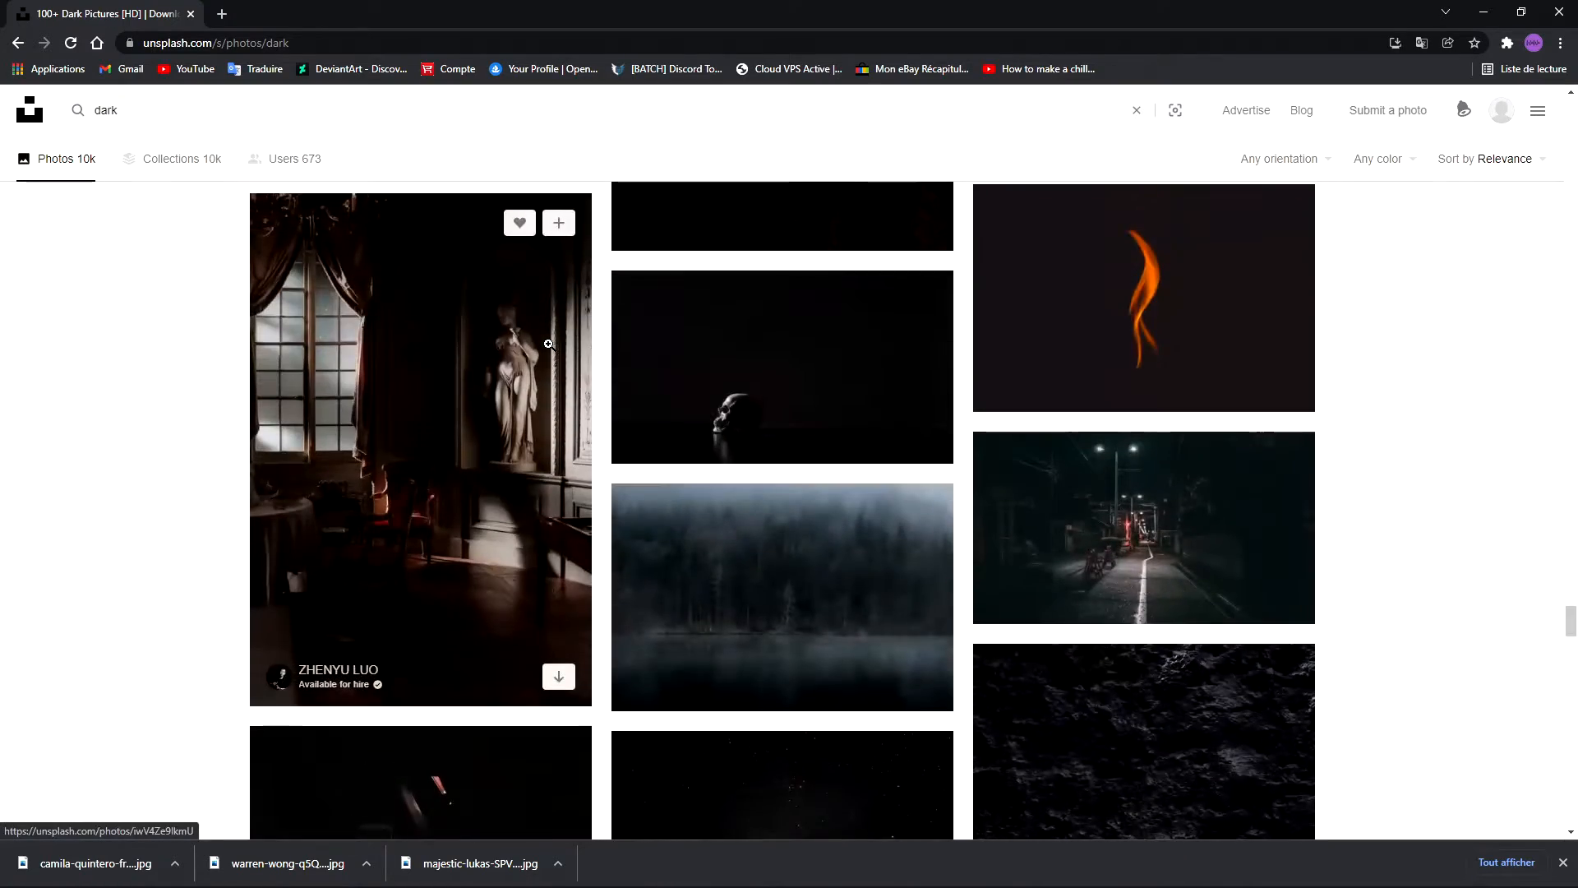
{"action": "scroll", "coordinate": [534, 350], "scroll_direction": "down", "scroll_amount": 10}
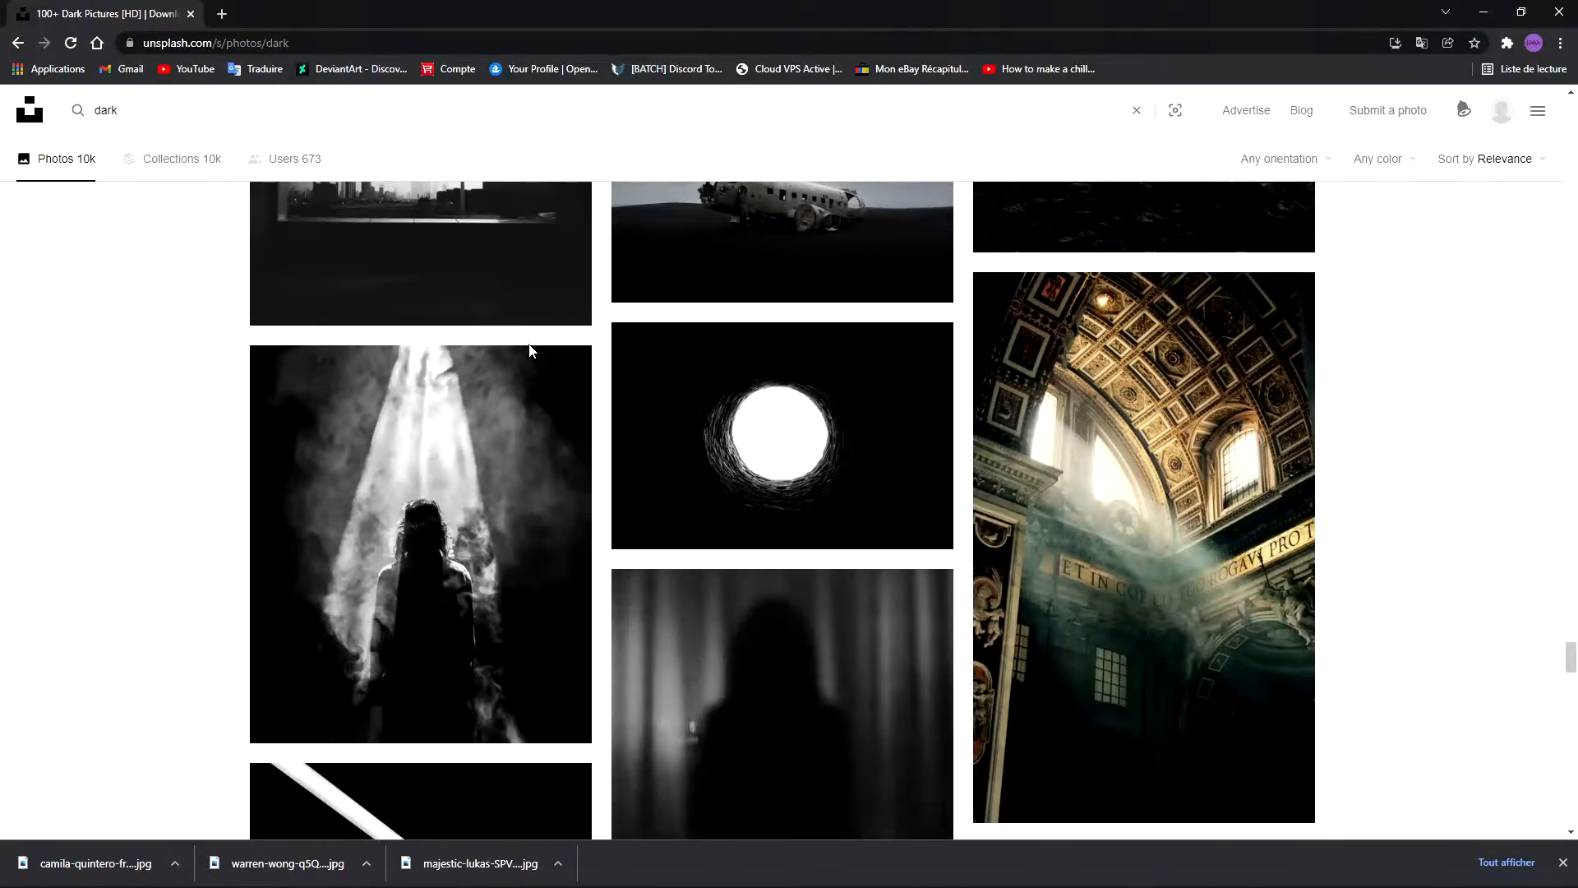
{"action": "scroll", "coordinate": [530, 351], "scroll_direction": "down", "scroll_amount": 5}
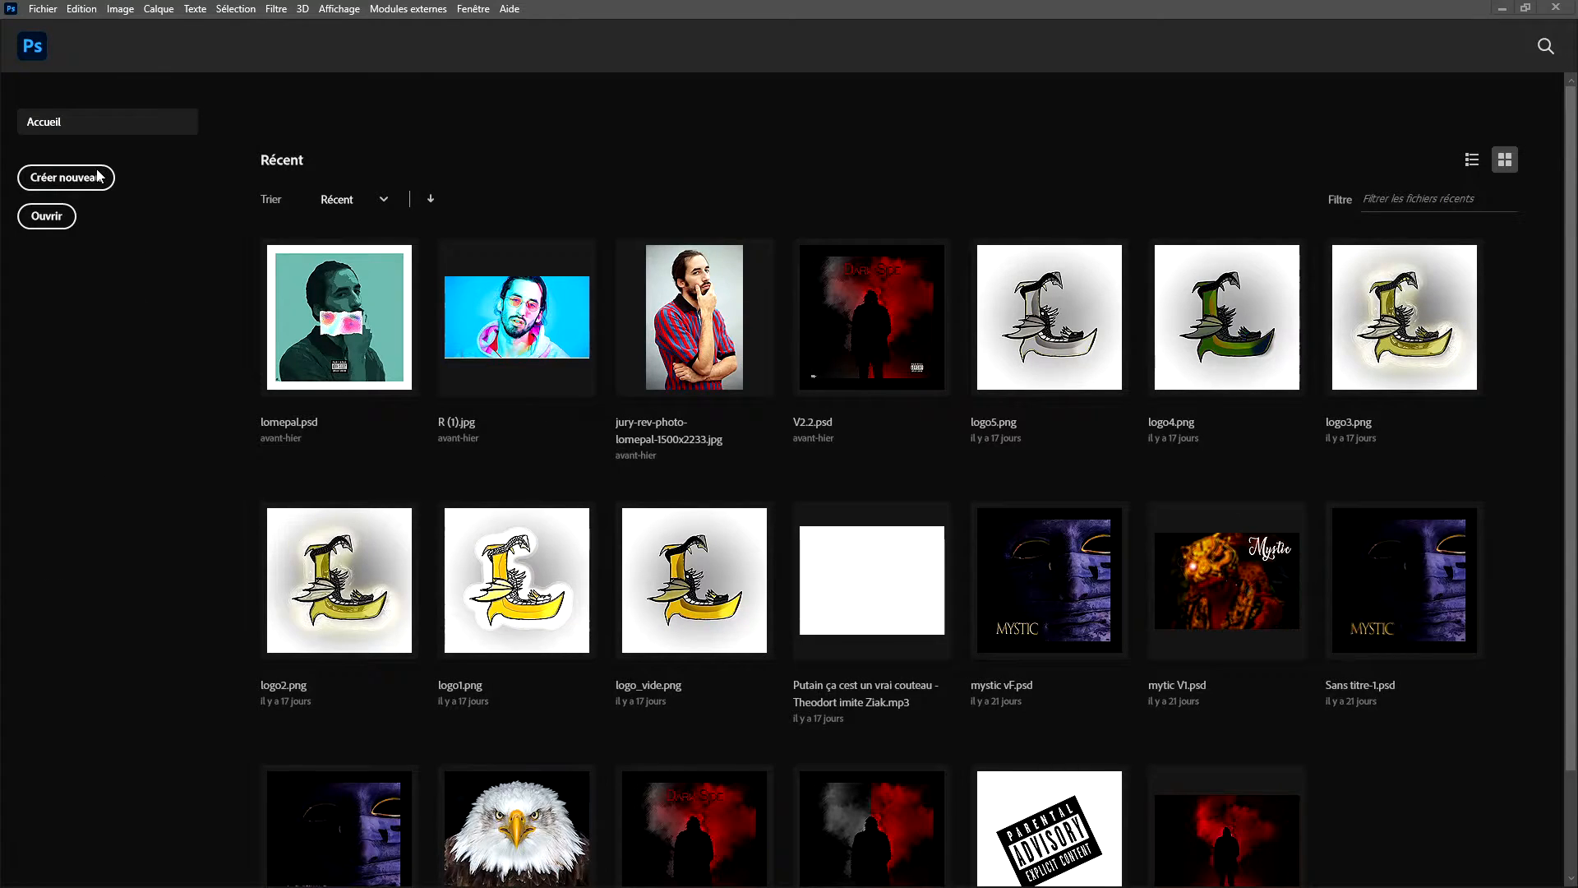
Switch to Photoshop and create a 1000 x 1000 px RGB document at 300 ppi with a white background.
{"action": "left_click", "coordinate": [51, 177]}
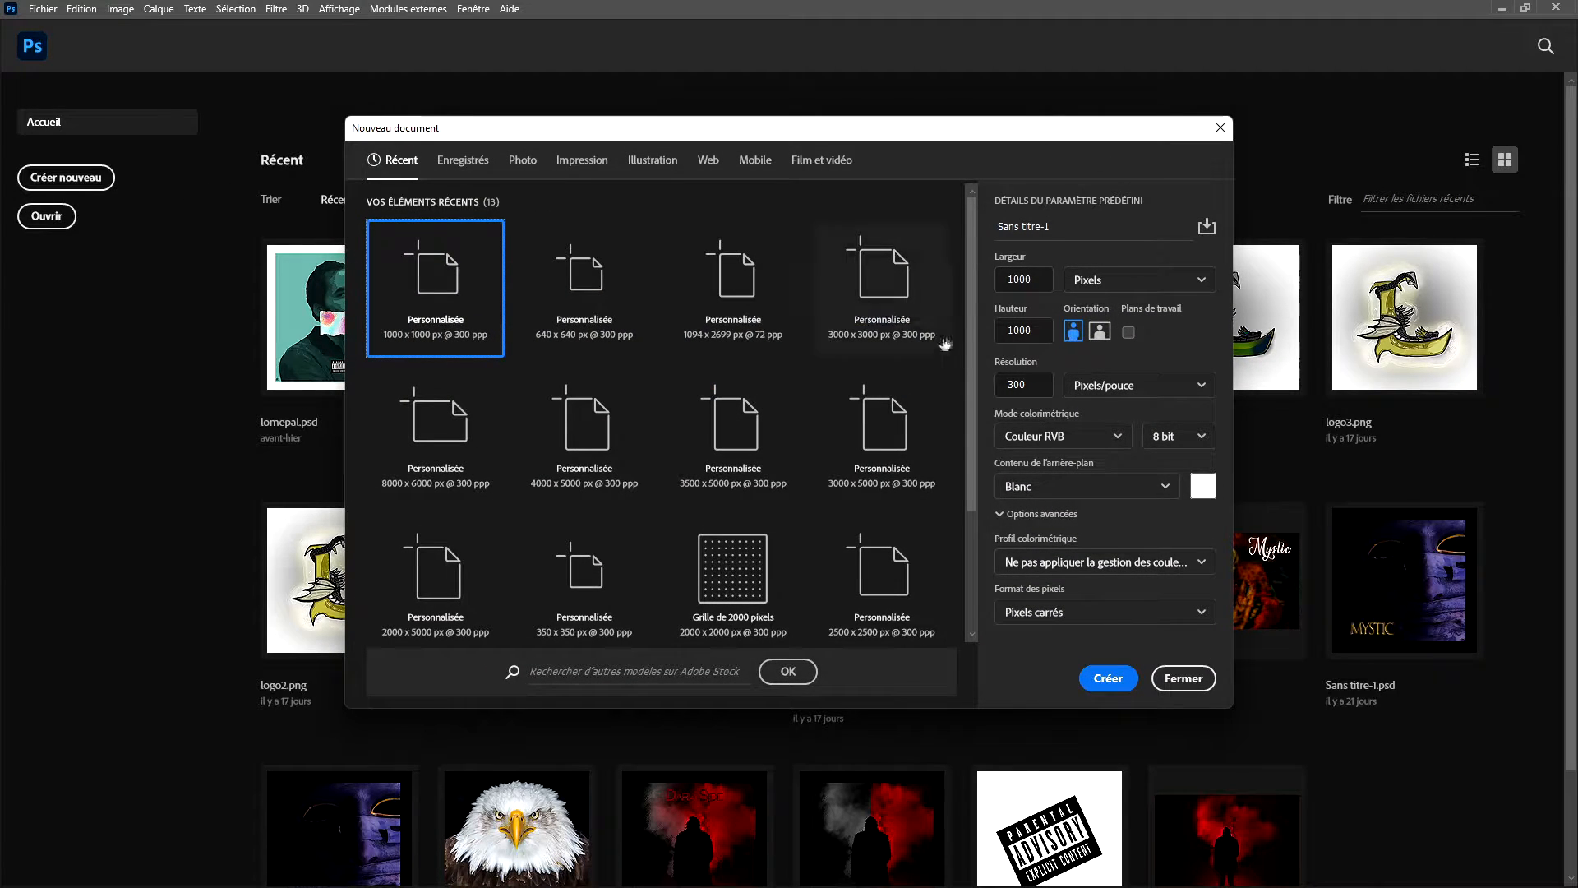
{"action": "left_click", "coordinate": [1106, 678]}
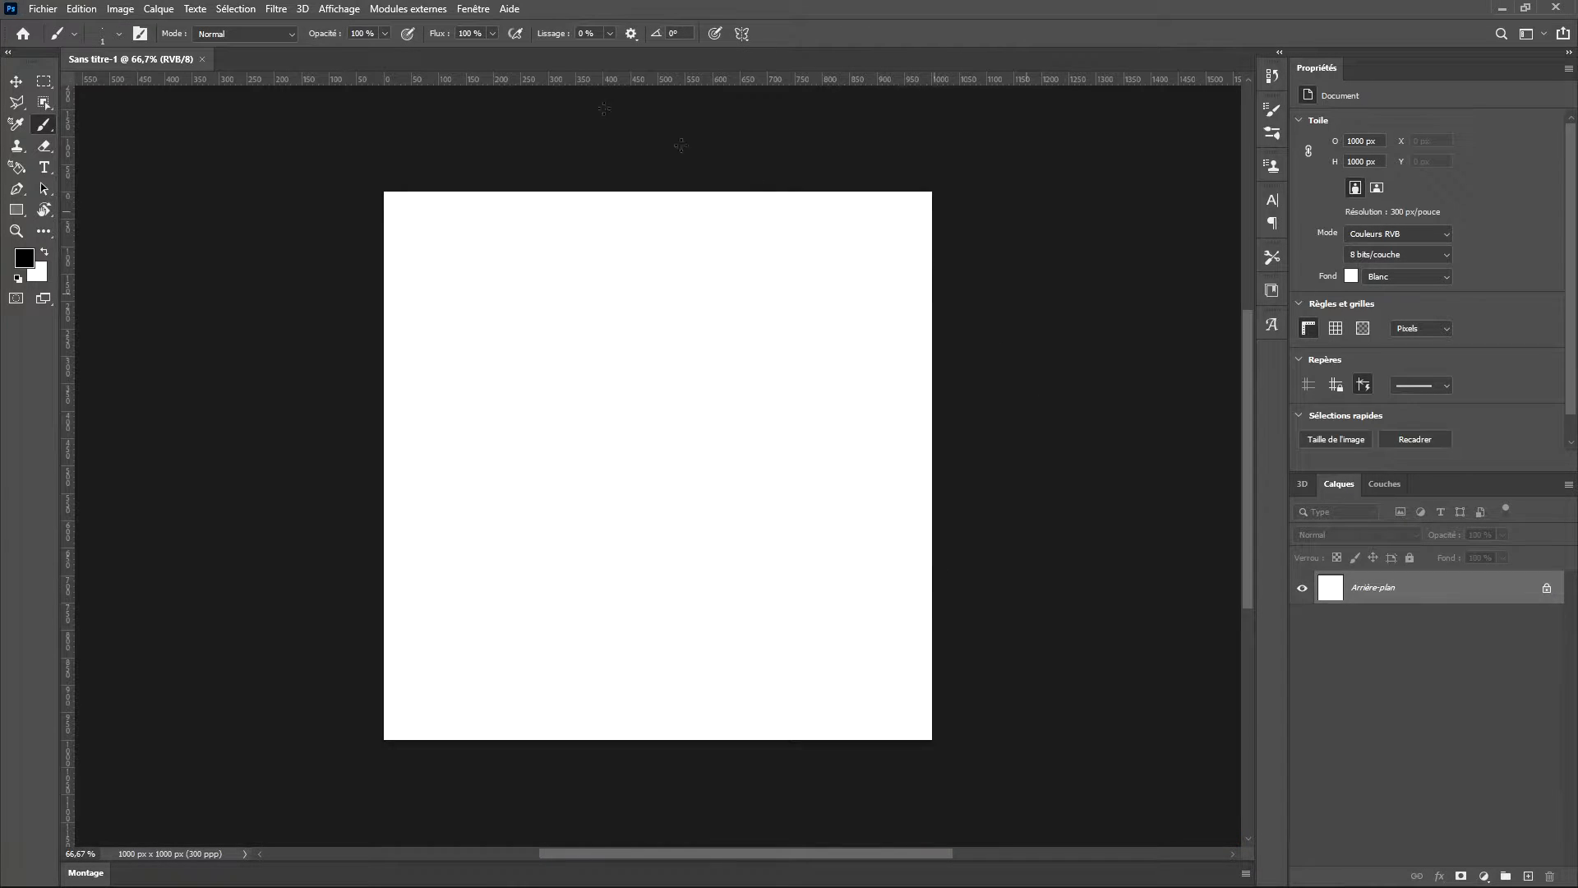
Open the four downloaded photos as separate documents.
{"action": "left_click", "coordinate": [43, 8]}
{"action": "left_click", "coordinate": [88, 10]}
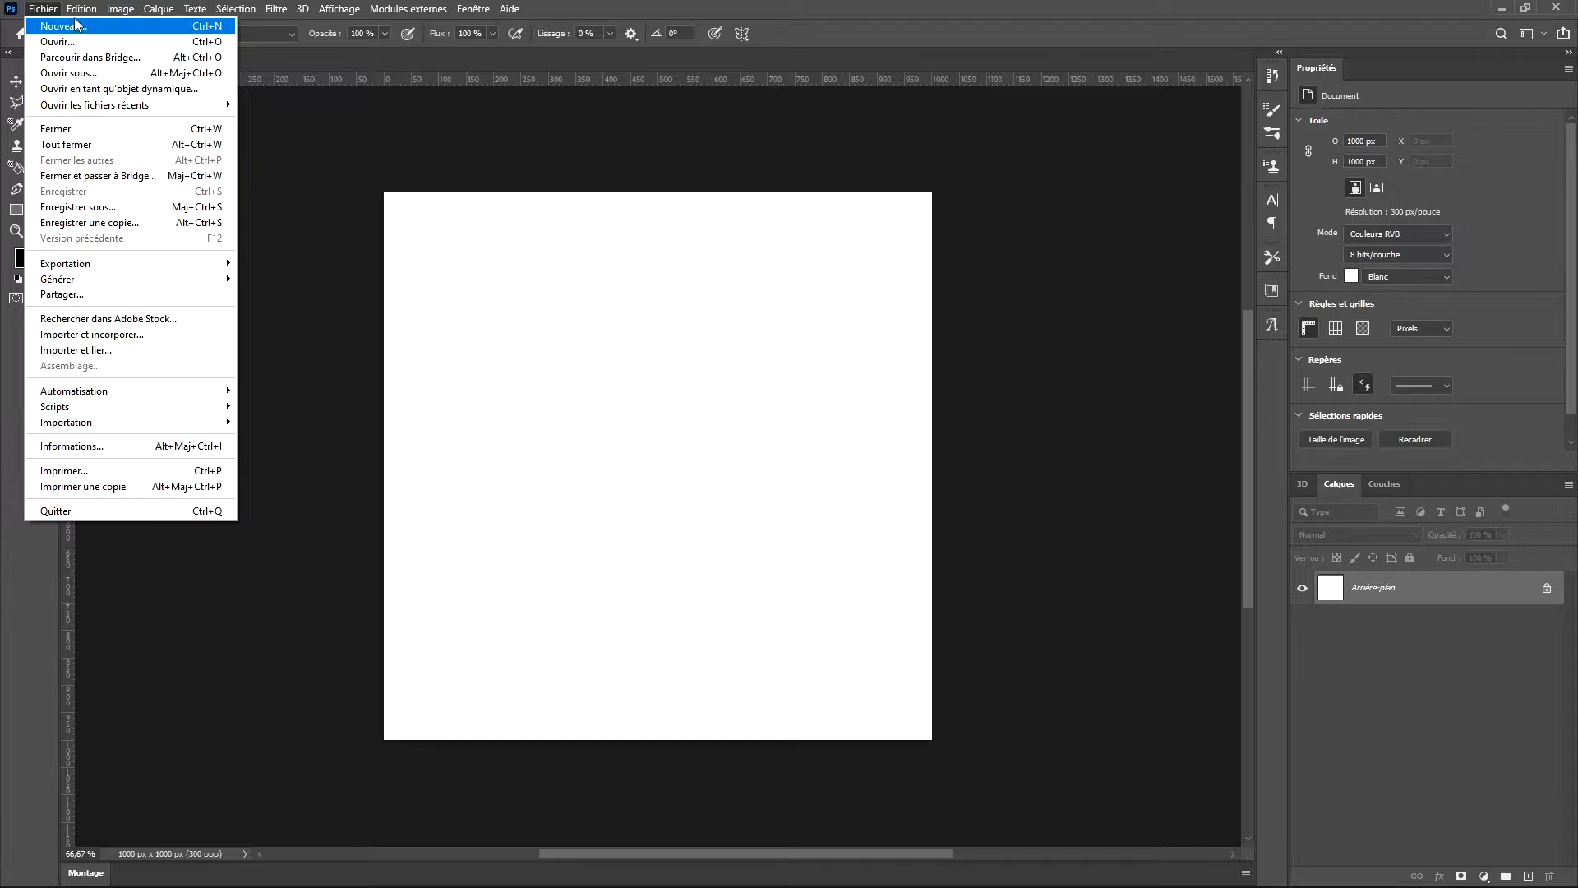
{"action": "mouse_move", "coordinate": [54, 10]}
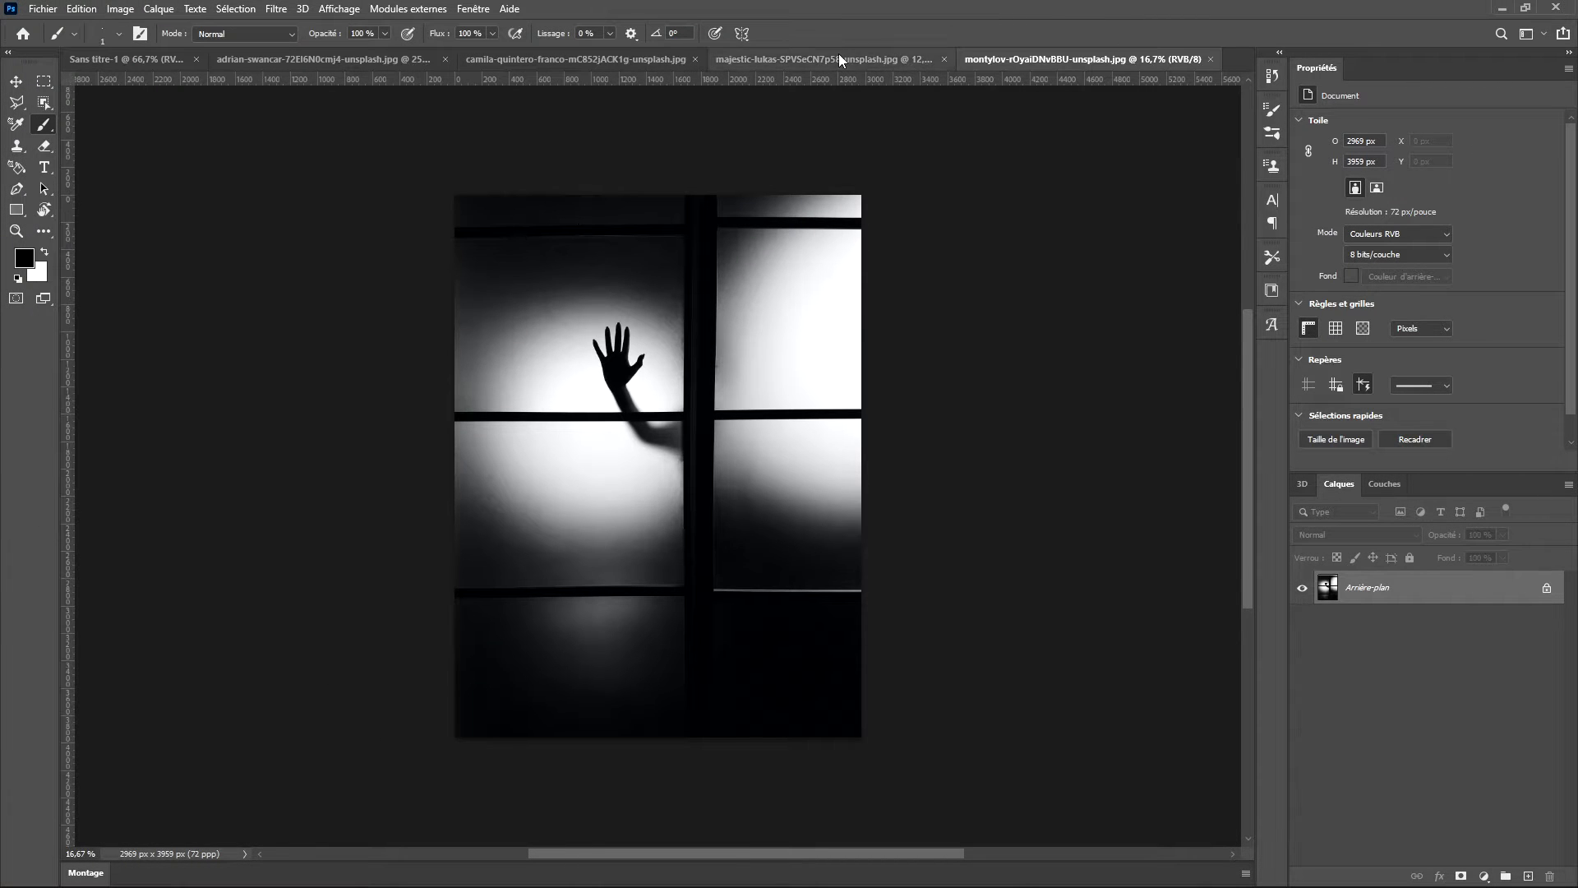
Look through the opened window shadow, blurred face and other source photos.
{"action": "left_click", "coordinate": [839, 57]}
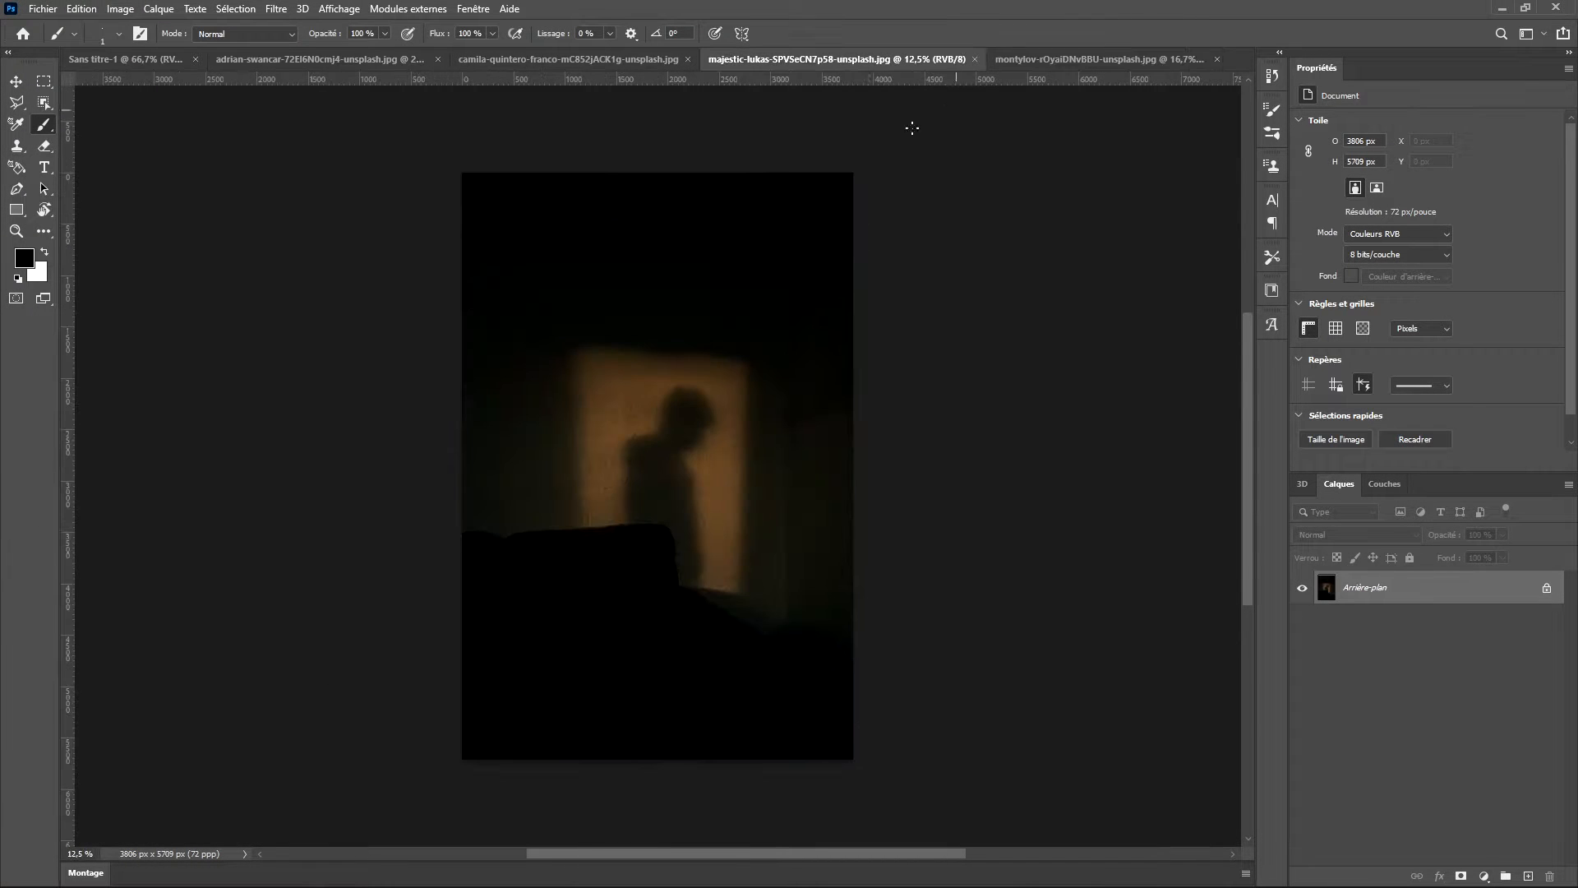
{"action": "left_click", "coordinate": [556, 57]}
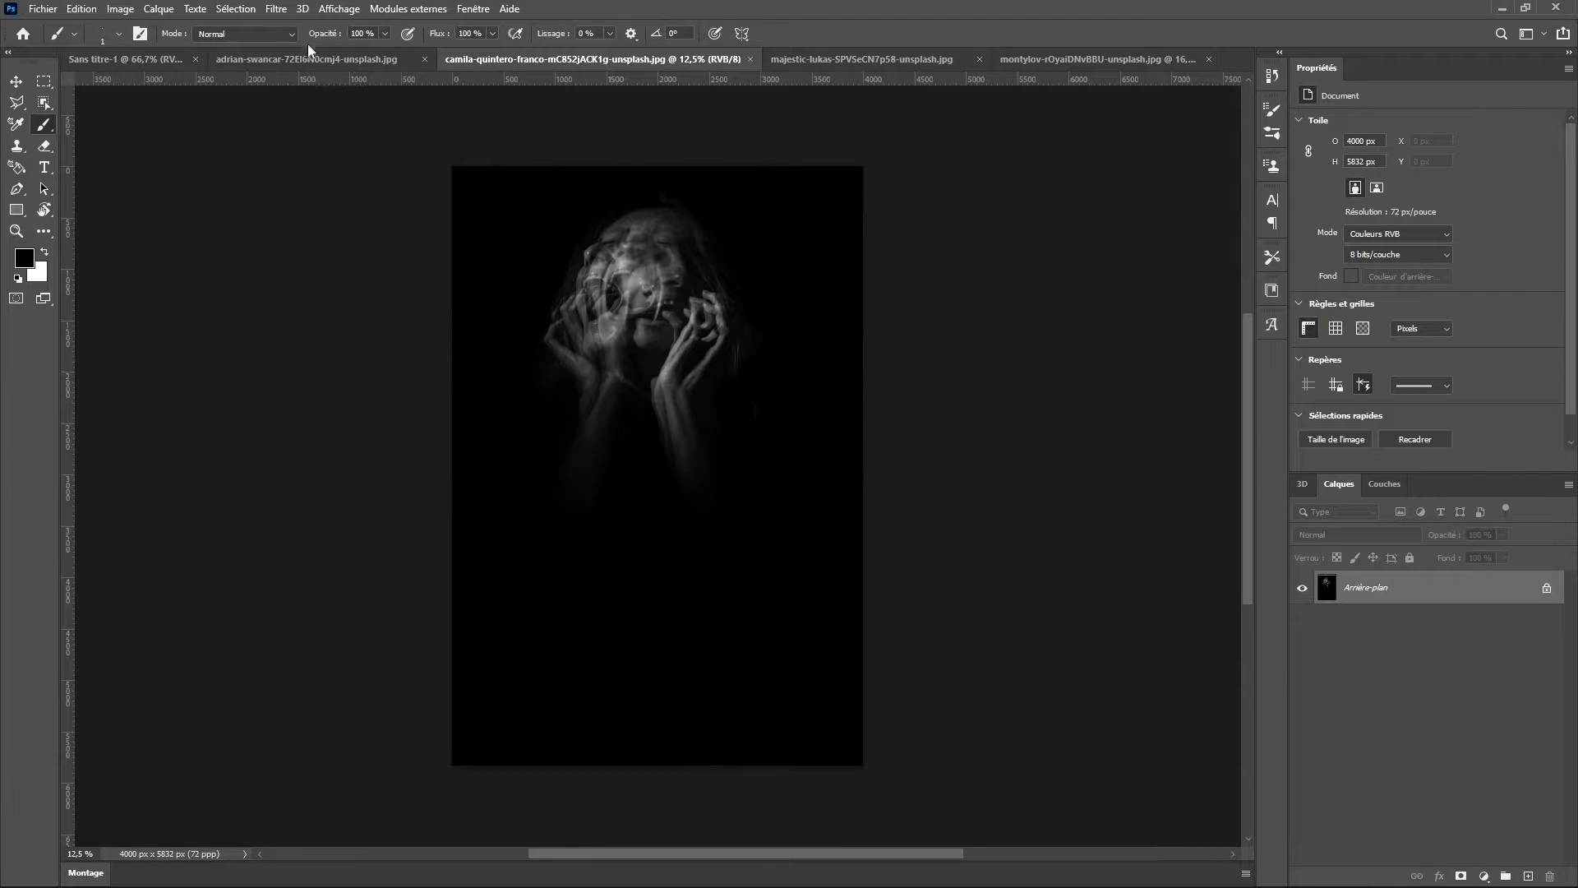
{"action": "left_click", "coordinate": [287, 59]}
Copy the photo of the hand silhouette behind a window into the 1000 x 1000 px document.
{"action": "left_click", "coordinate": [1077, 60]}
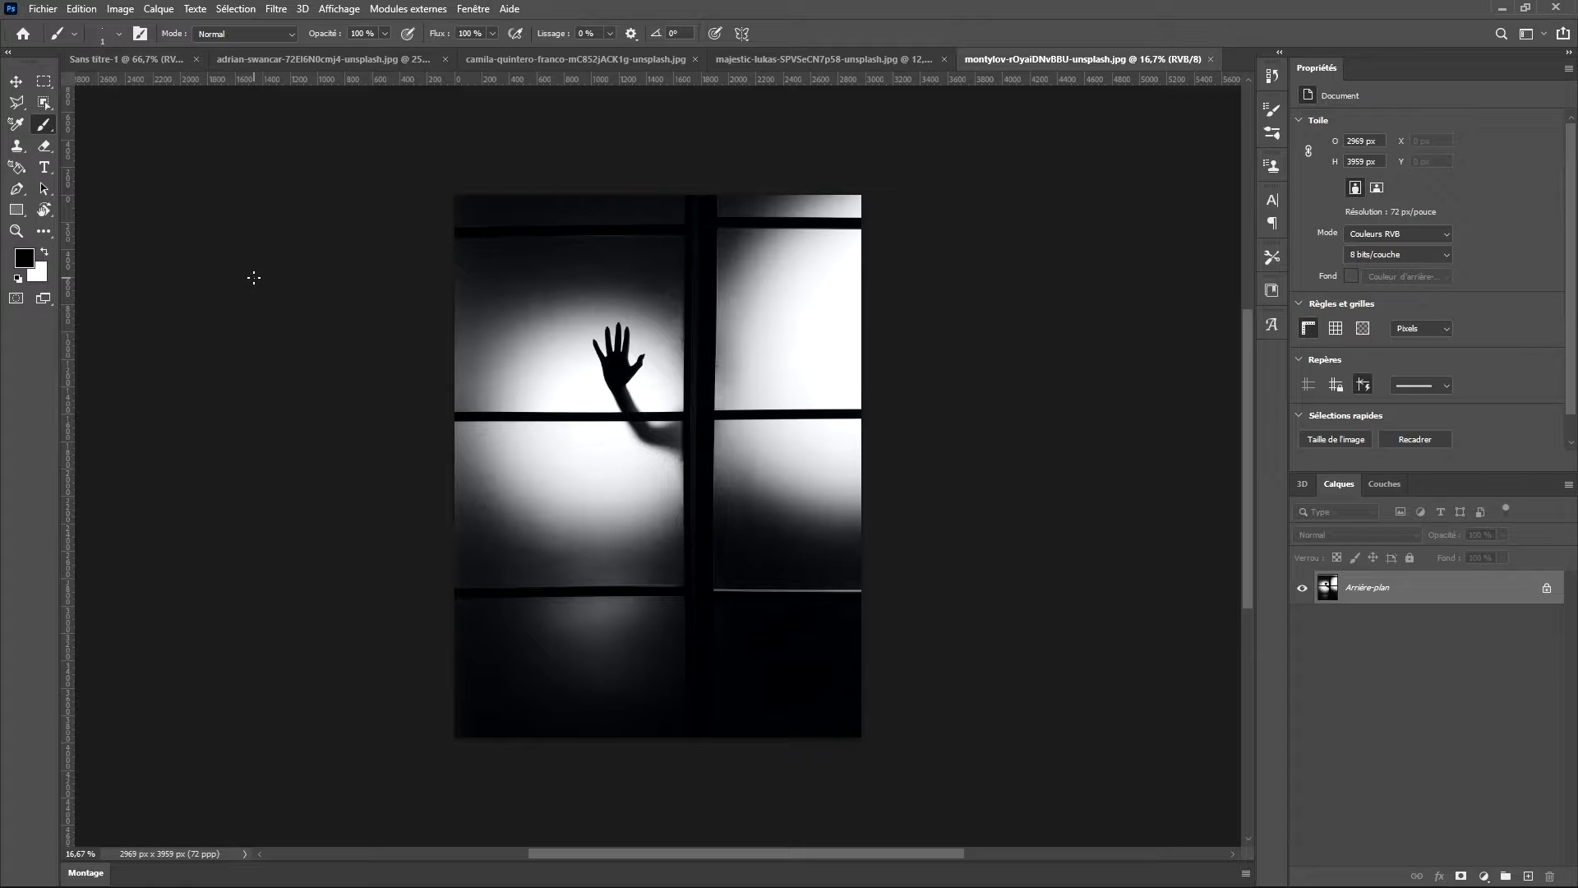
{"action": "key", "text": "ctrl+v"}
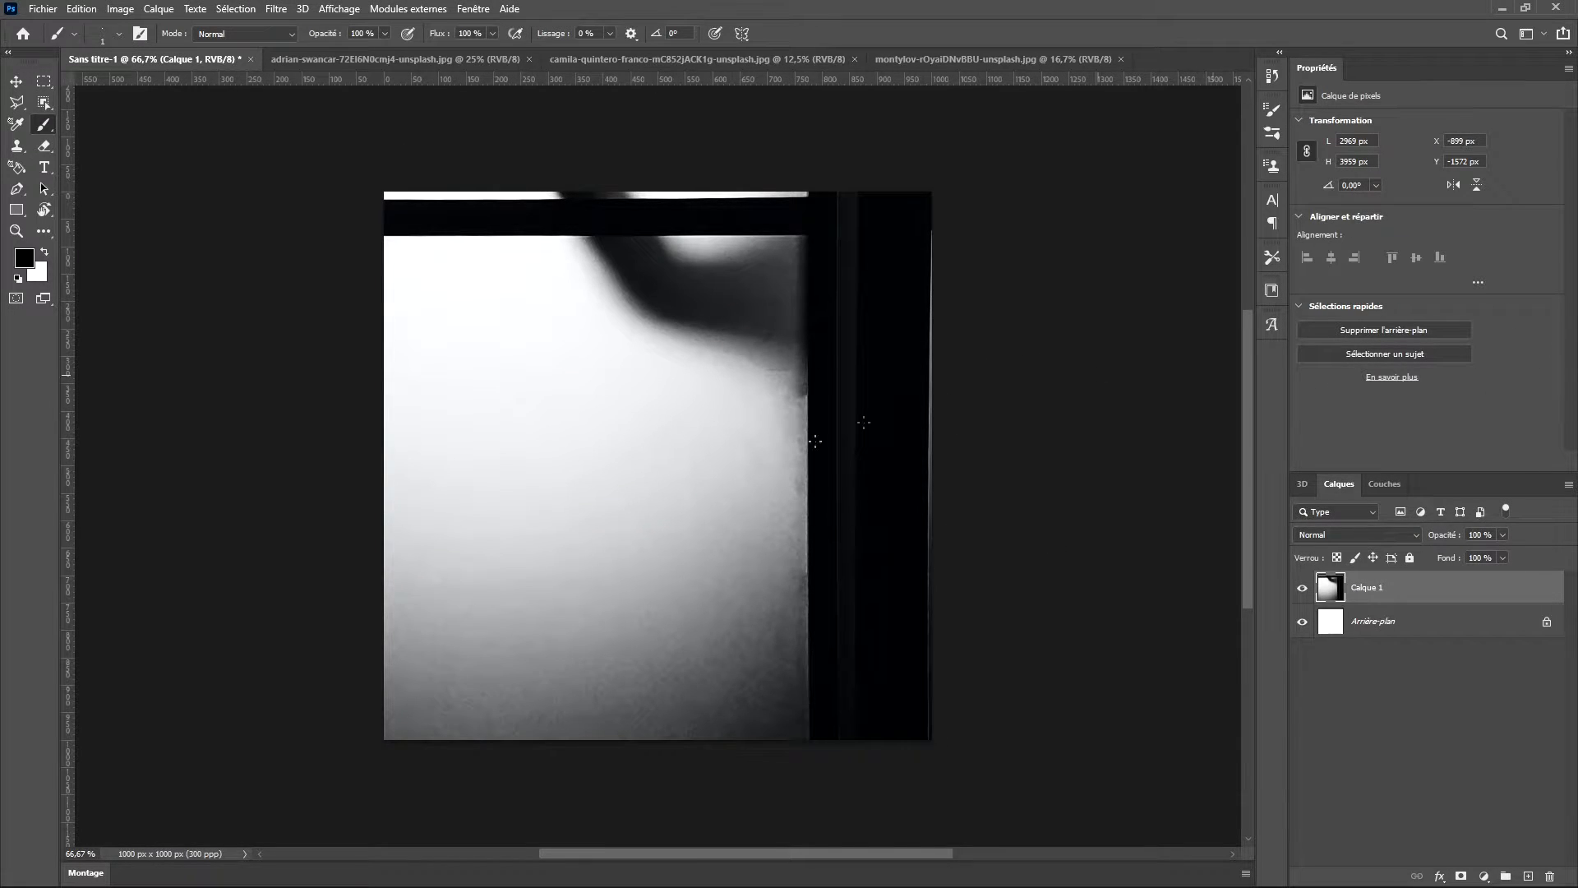
Unlock the white background layer and scale the pasted hand photo to 40.25%, covering the whole canvas.
{"action": "left_click", "coordinate": [1546, 621]}
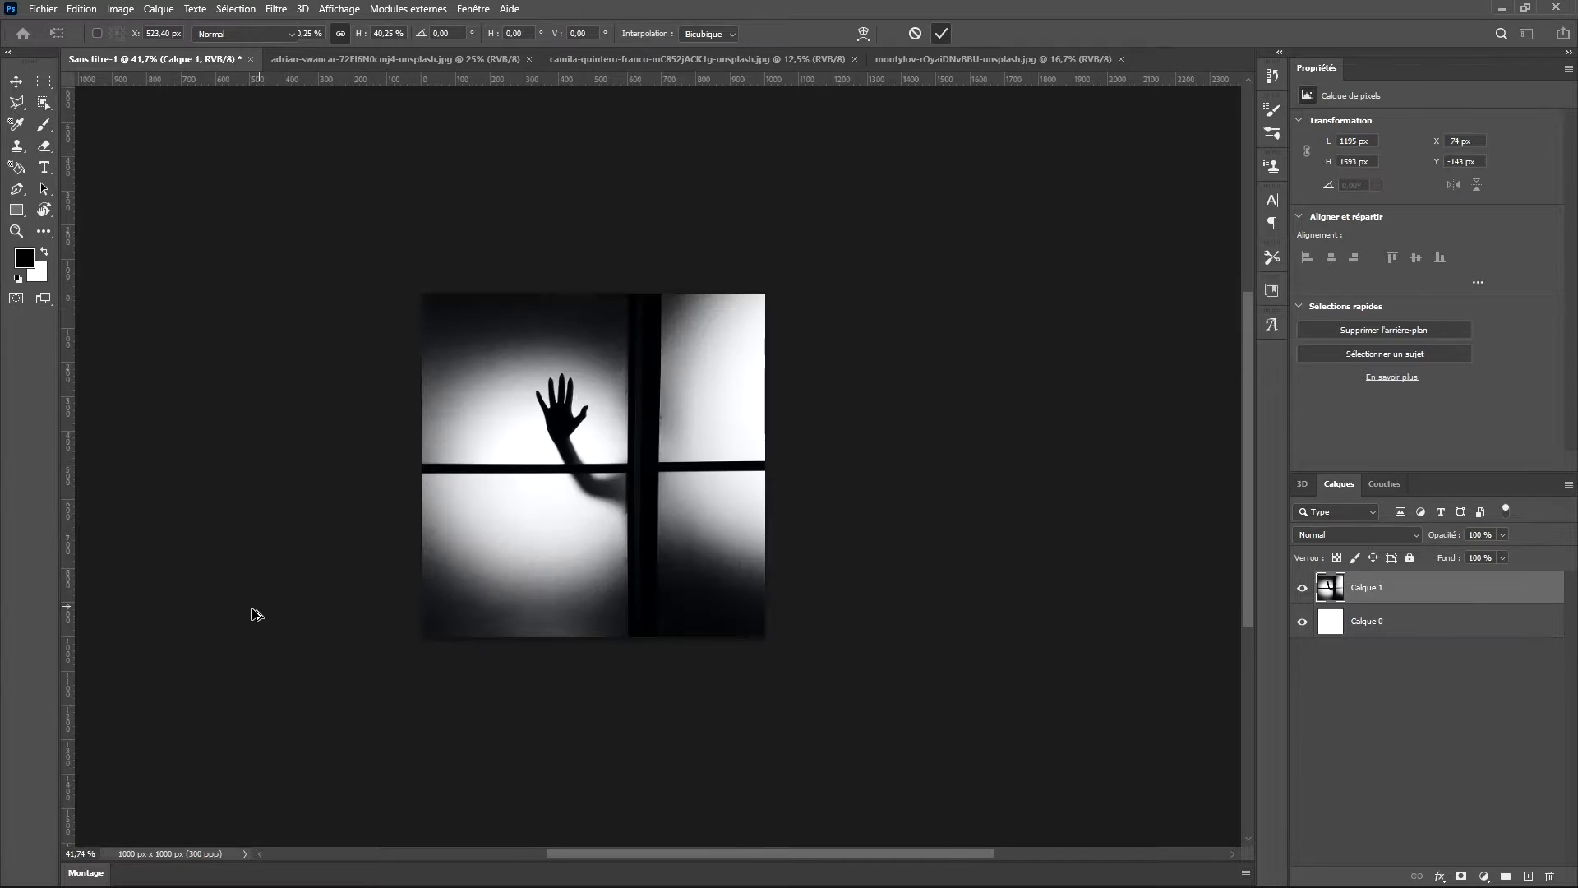
{"action": "scroll", "coordinate": [263, 609], "scroll_direction": "down", "scroll_amount": 1}
{"action": "scroll", "coordinate": [194, 352], "scroll_direction": "up", "scroll_amount": 3}
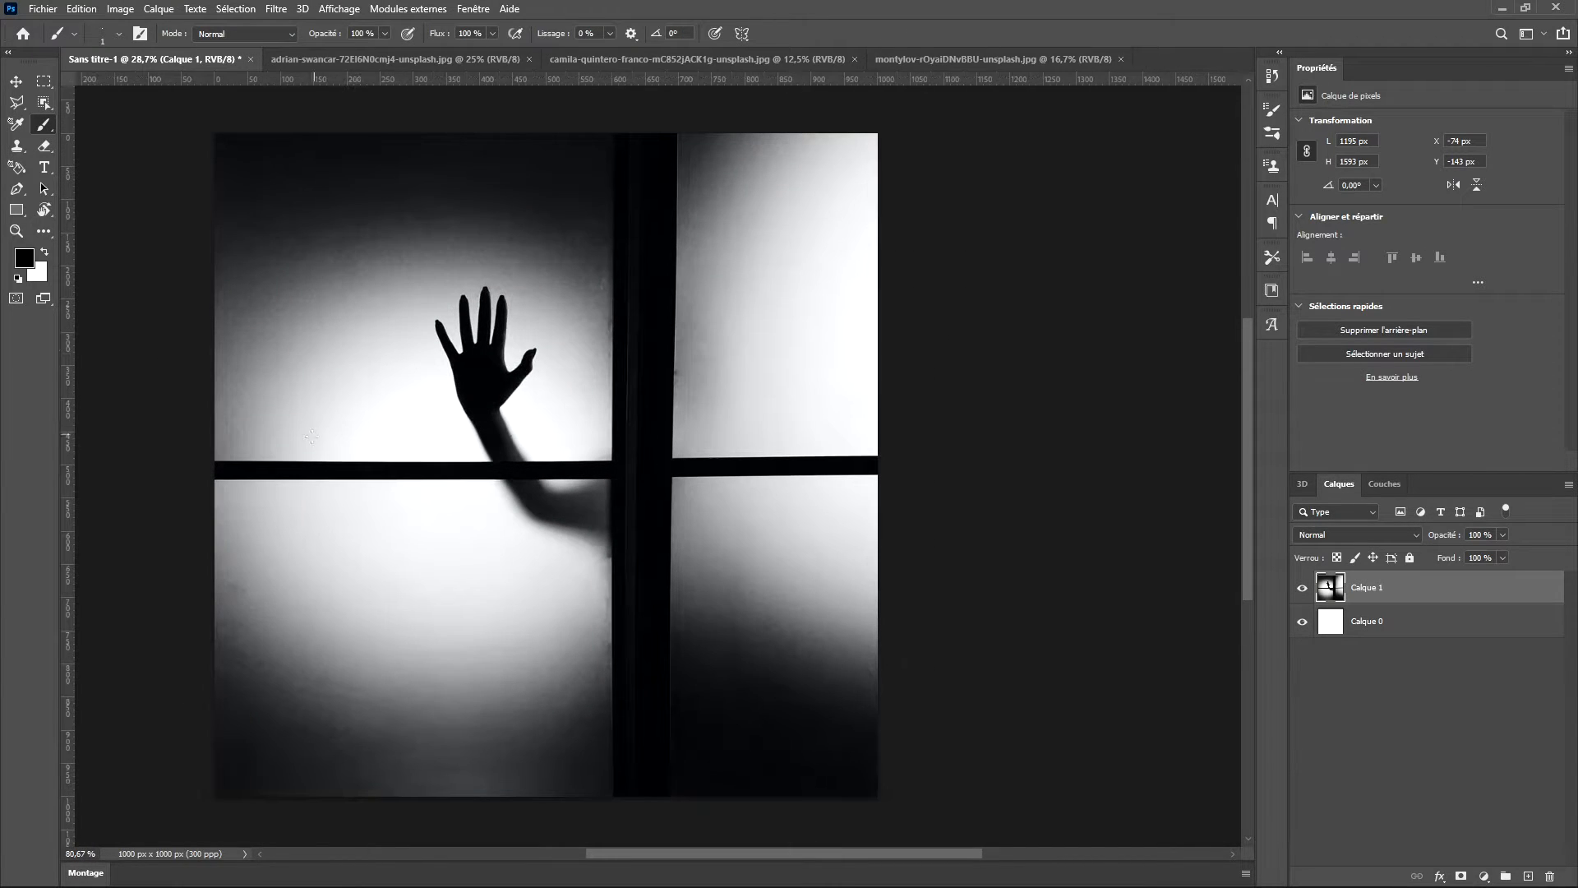
Examine the framing and detail of the hand silhouette photo on the square canvas.
{"action": "scroll", "coordinate": [382, 457], "scroll_direction": "down", "scroll_amount": 1}
{"action": "scroll", "coordinate": [370, 451], "scroll_direction": "down", "scroll_amount": 2}
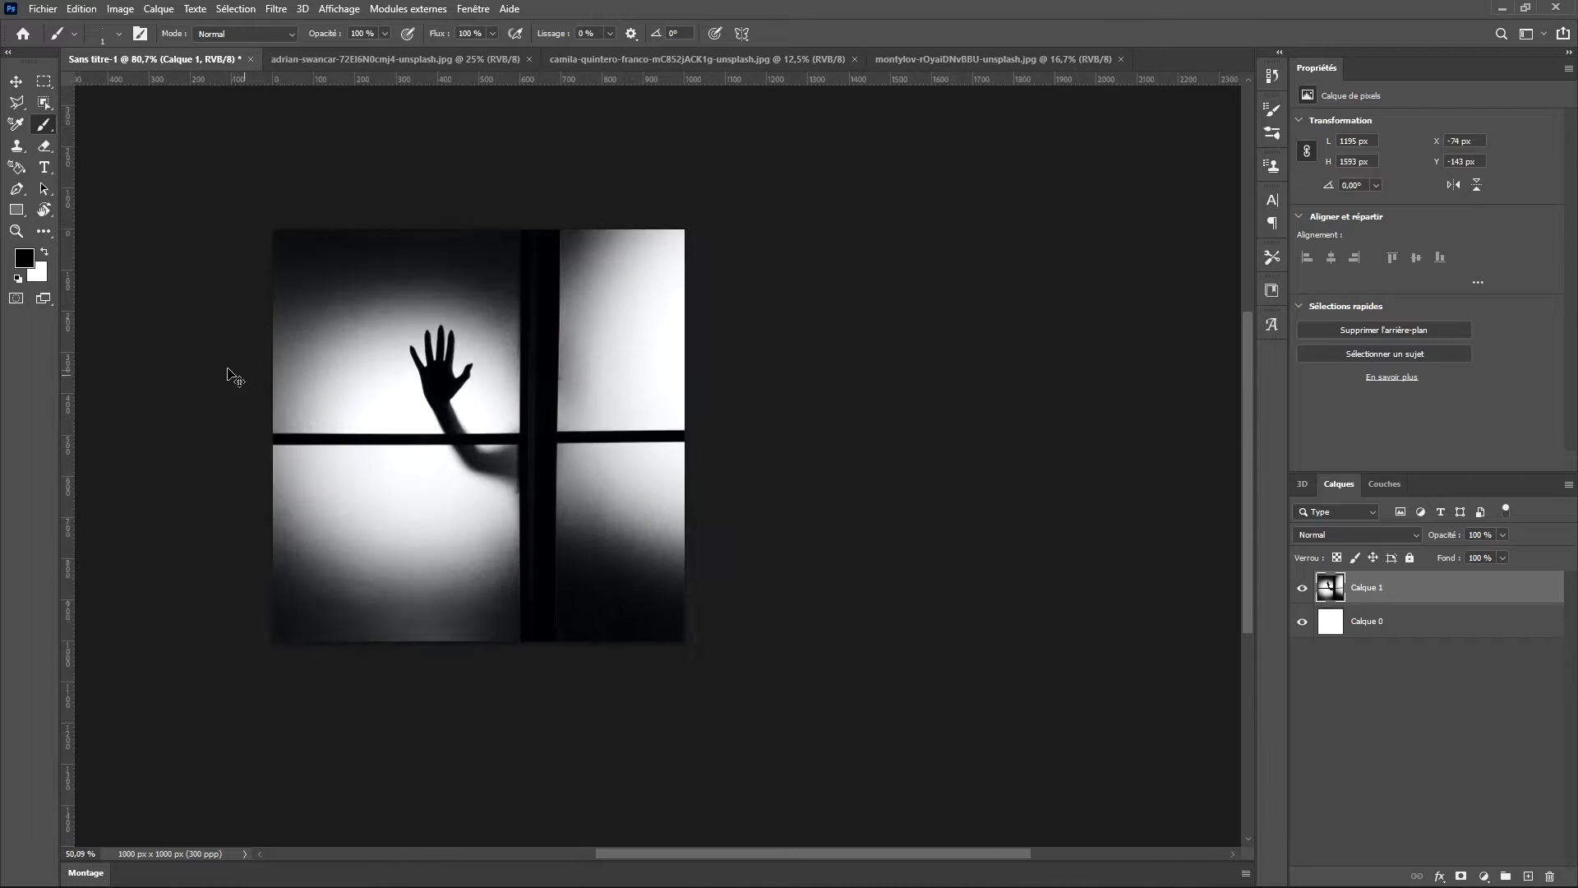
{"action": "scroll", "coordinate": [247, 378], "scroll_direction": "left", "scroll_amount": 5}
{"action": "scroll", "coordinate": [503, 204], "scroll_direction": "up", "scroll_amount": 4}
{"action": "scroll", "coordinate": [1103, 475], "scroll_direction": "down", "scroll_amount": 4}
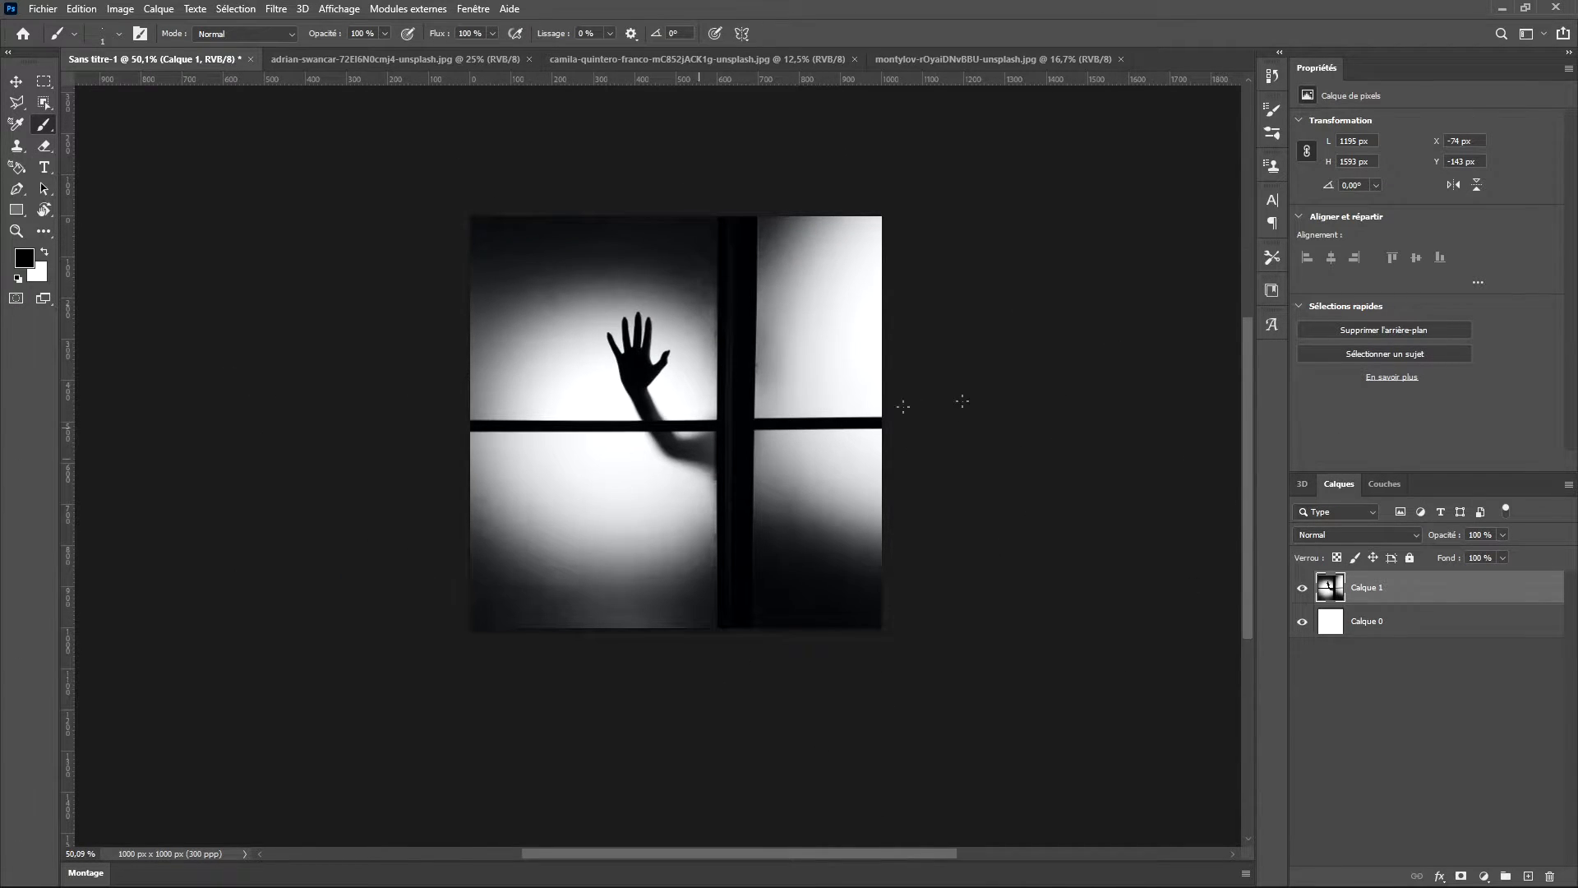
{"action": "scroll", "coordinate": [963, 401], "scroll_direction": "up", "scroll_amount": 1}
{"action": "scroll", "coordinate": [499, 312], "scroll_direction": "up", "scroll_amount": 6}
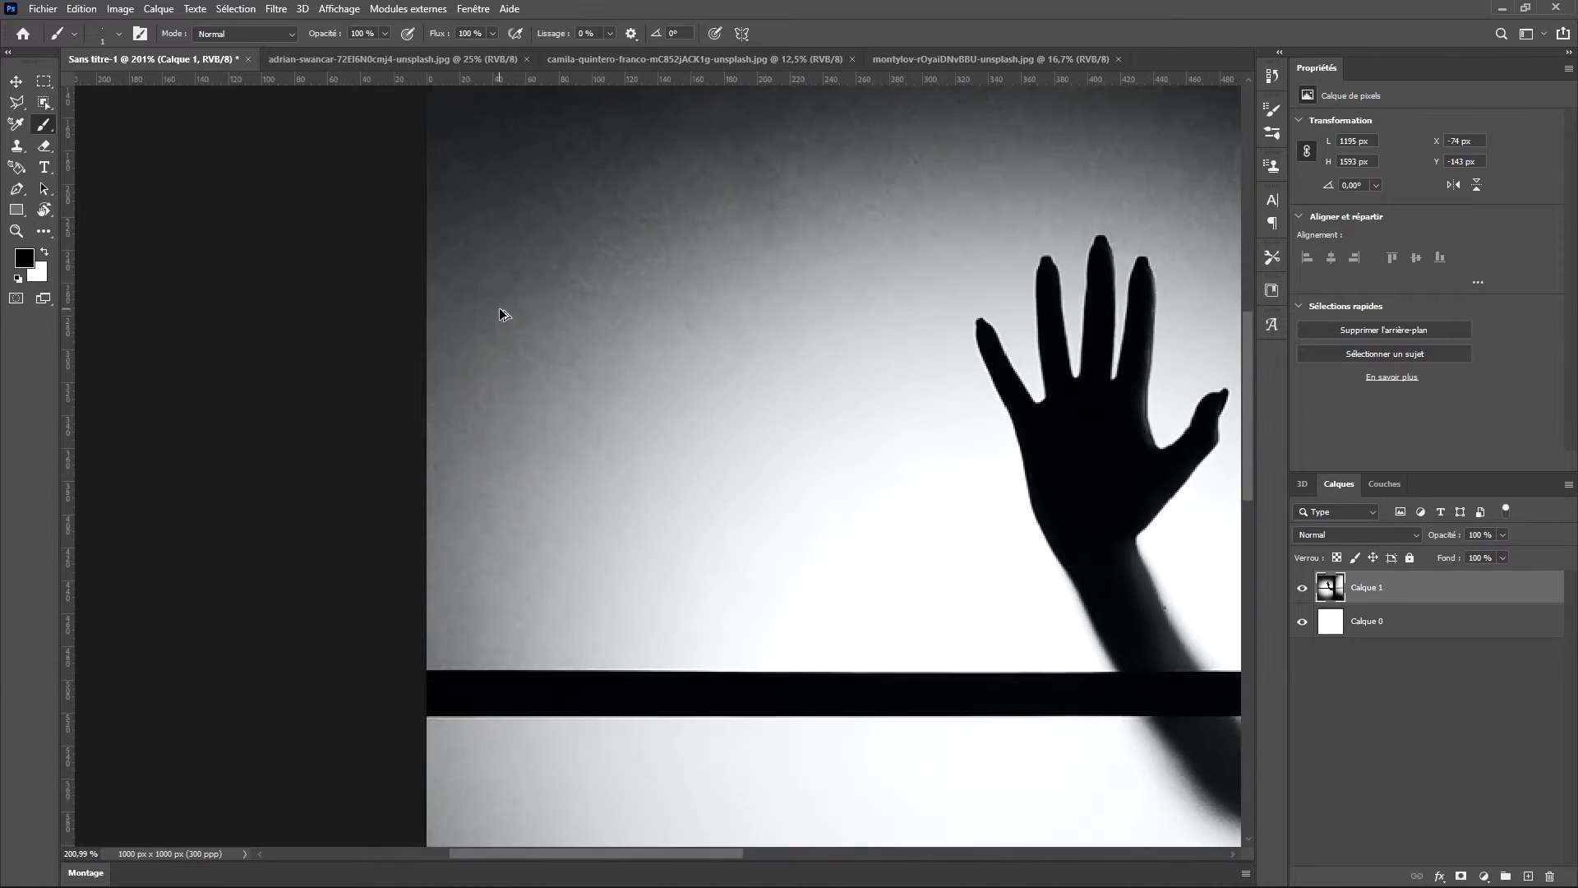
{"action": "scroll", "coordinate": [501, 312], "scroll_direction": "down", "scroll_amount": 5}
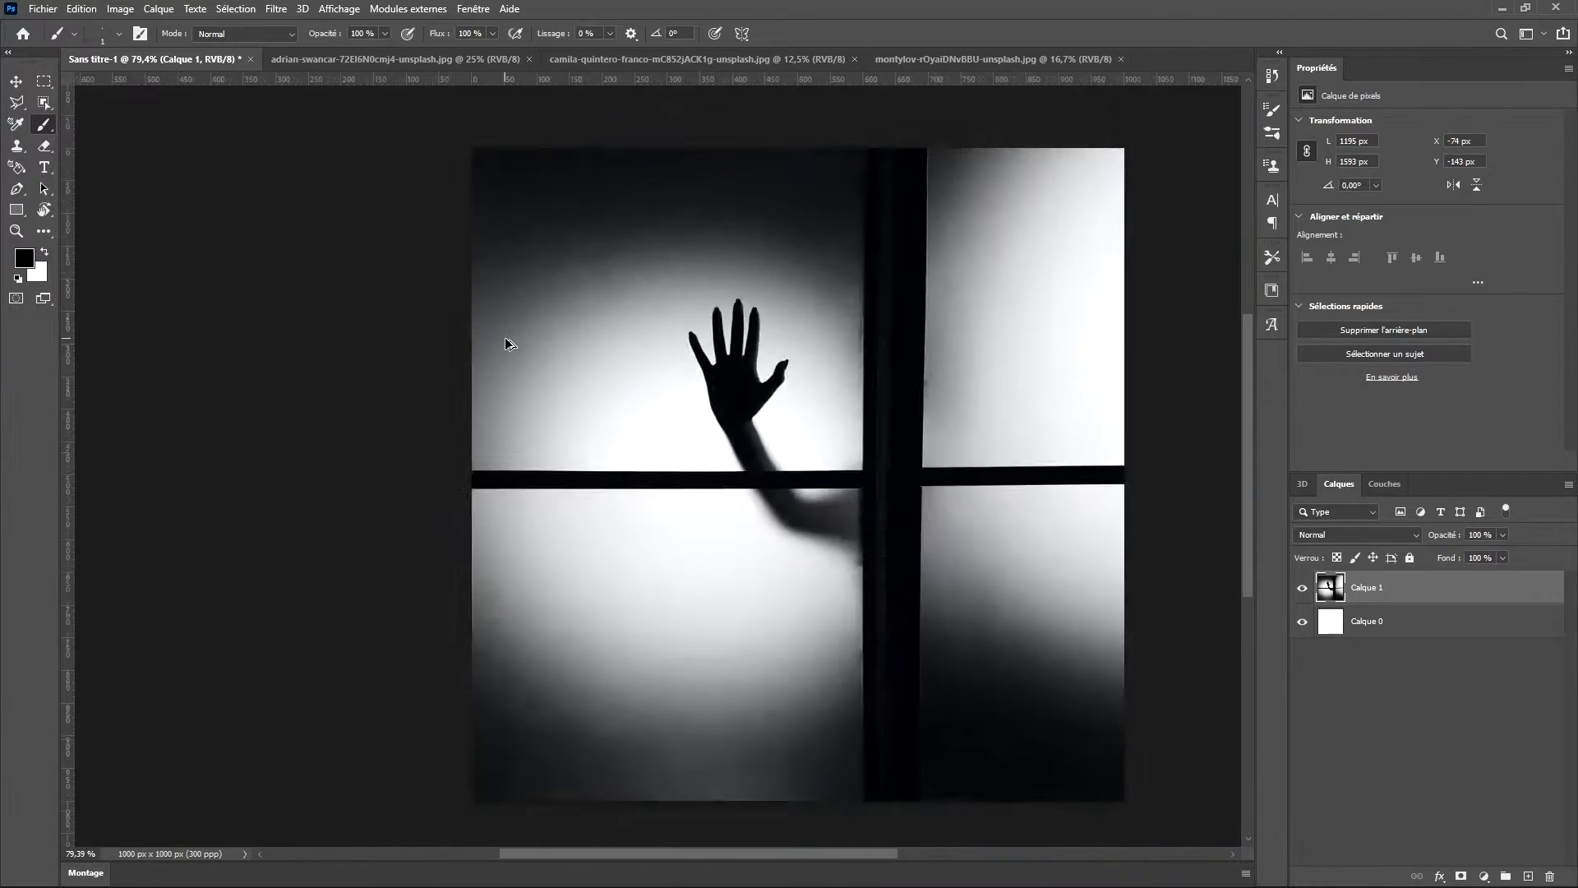
{"action": "scroll", "coordinate": [505, 337], "scroll_direction": "down", "scroll_amount": 3}
{"action": "scroll", "coordinate": [510, 336], "scroll_direction": "up", "scroll_amount": 1}
{"action": "scroll", "coordinate": [657, 390], "scroll_direction": "down", "scroll_amount": 2}
{"action": "scroll", "coordinate": [661, 396], "scroll_direction": "up", "scroll_amount": 1}
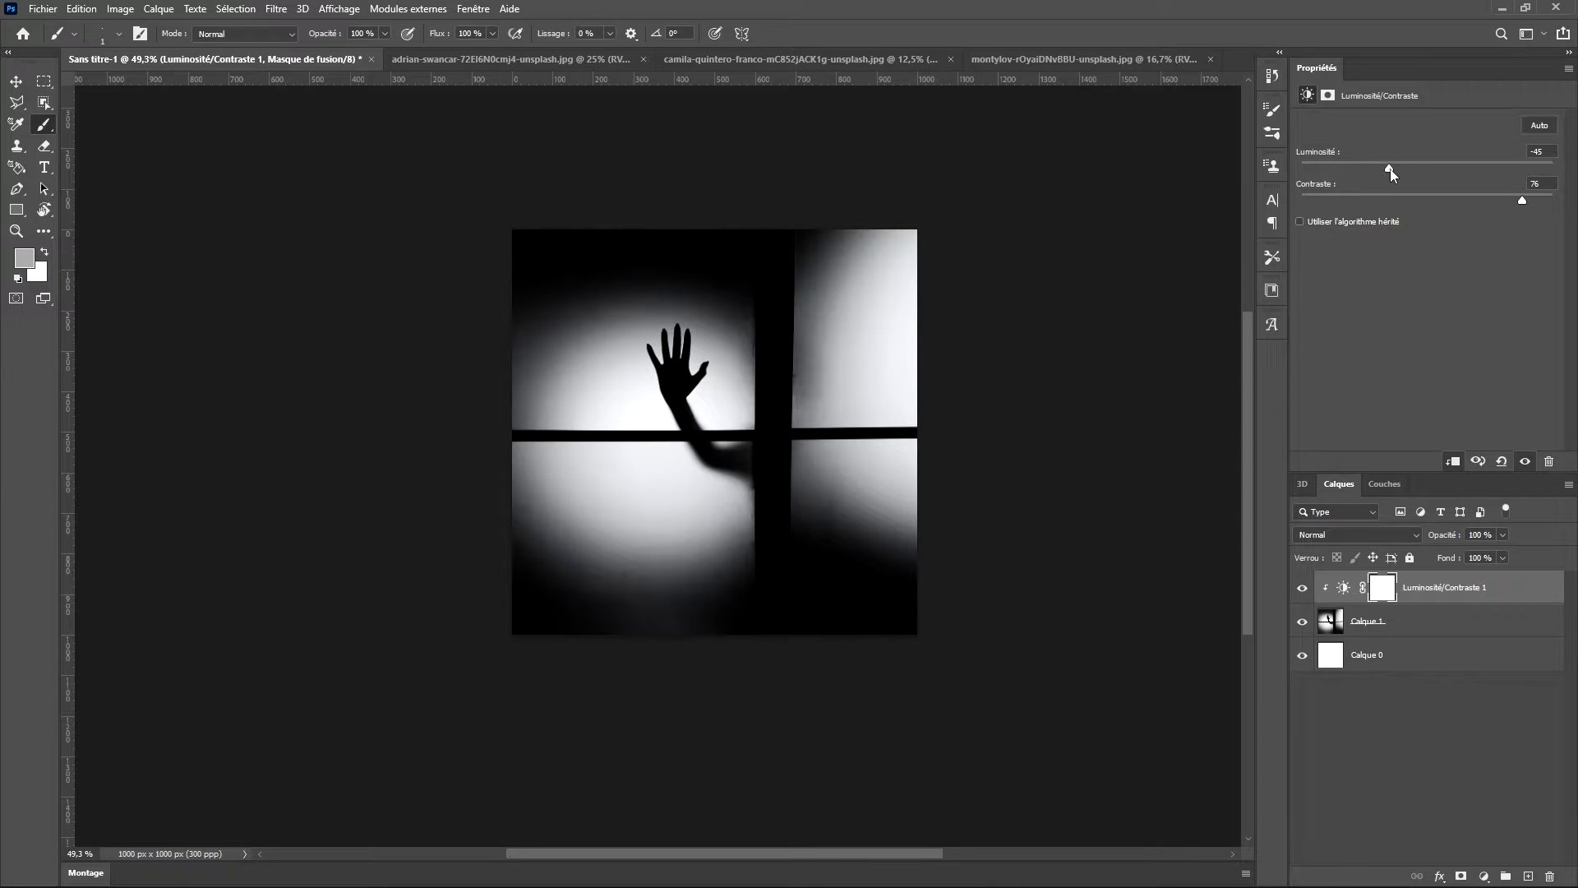
Add a Brightness/Contrast adjustment clipped to the hand photo, with contrast 76 and strongly reduced brightness.
{"action": "left_click_drag", "start_coordinate": [1389, 169], "coordinate": [1348, 172]}
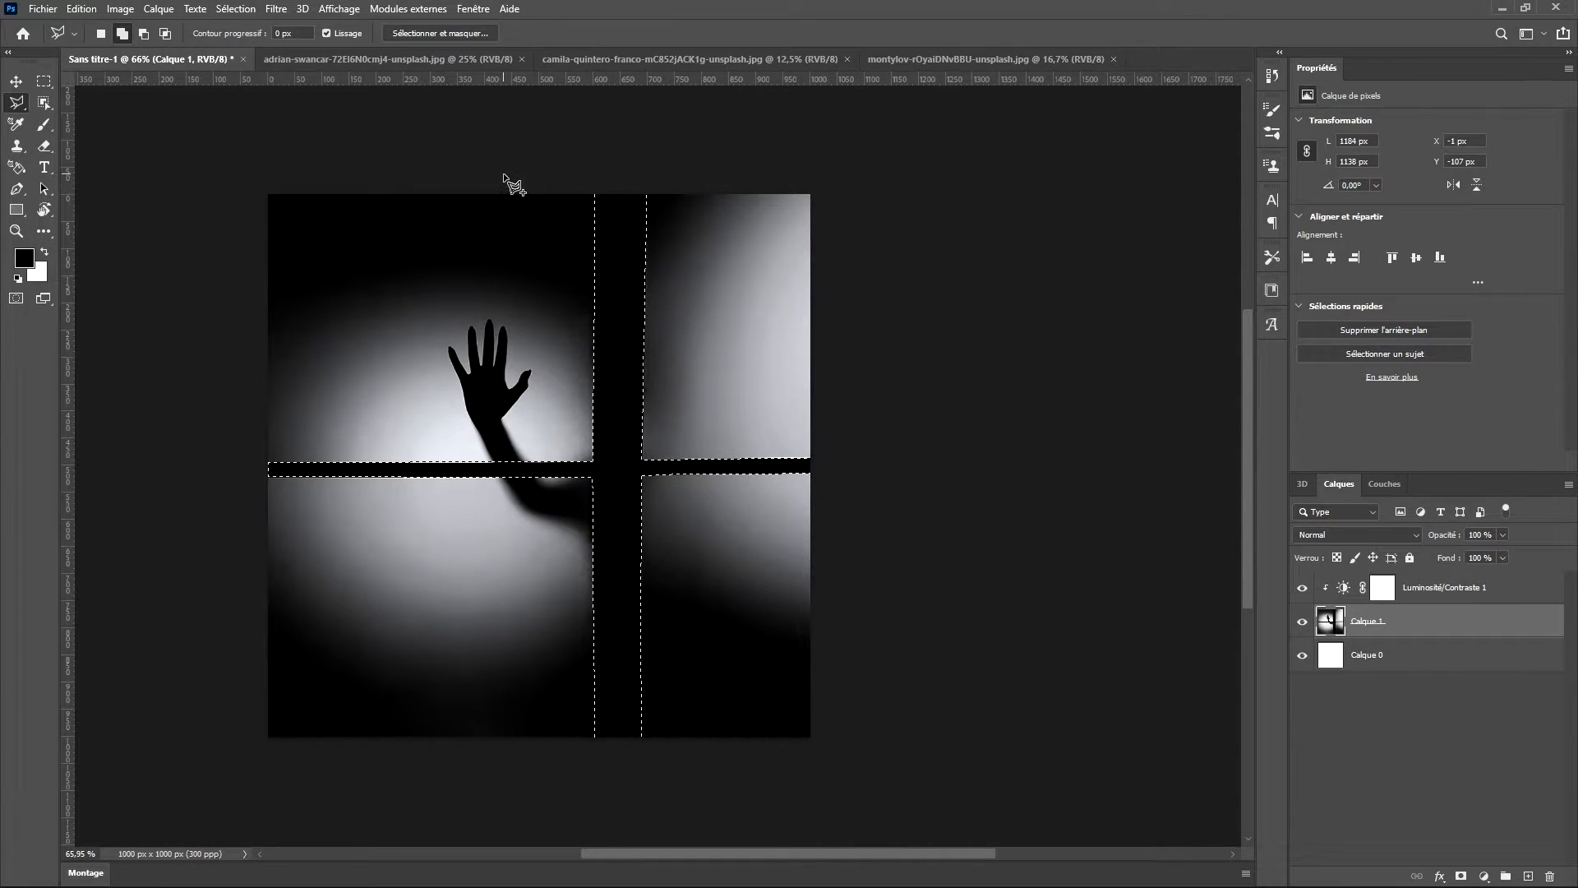
Fill the selected window-frame bars on the hand photo layer with black and clear the selection.
{"action": "key", "text": "g"}
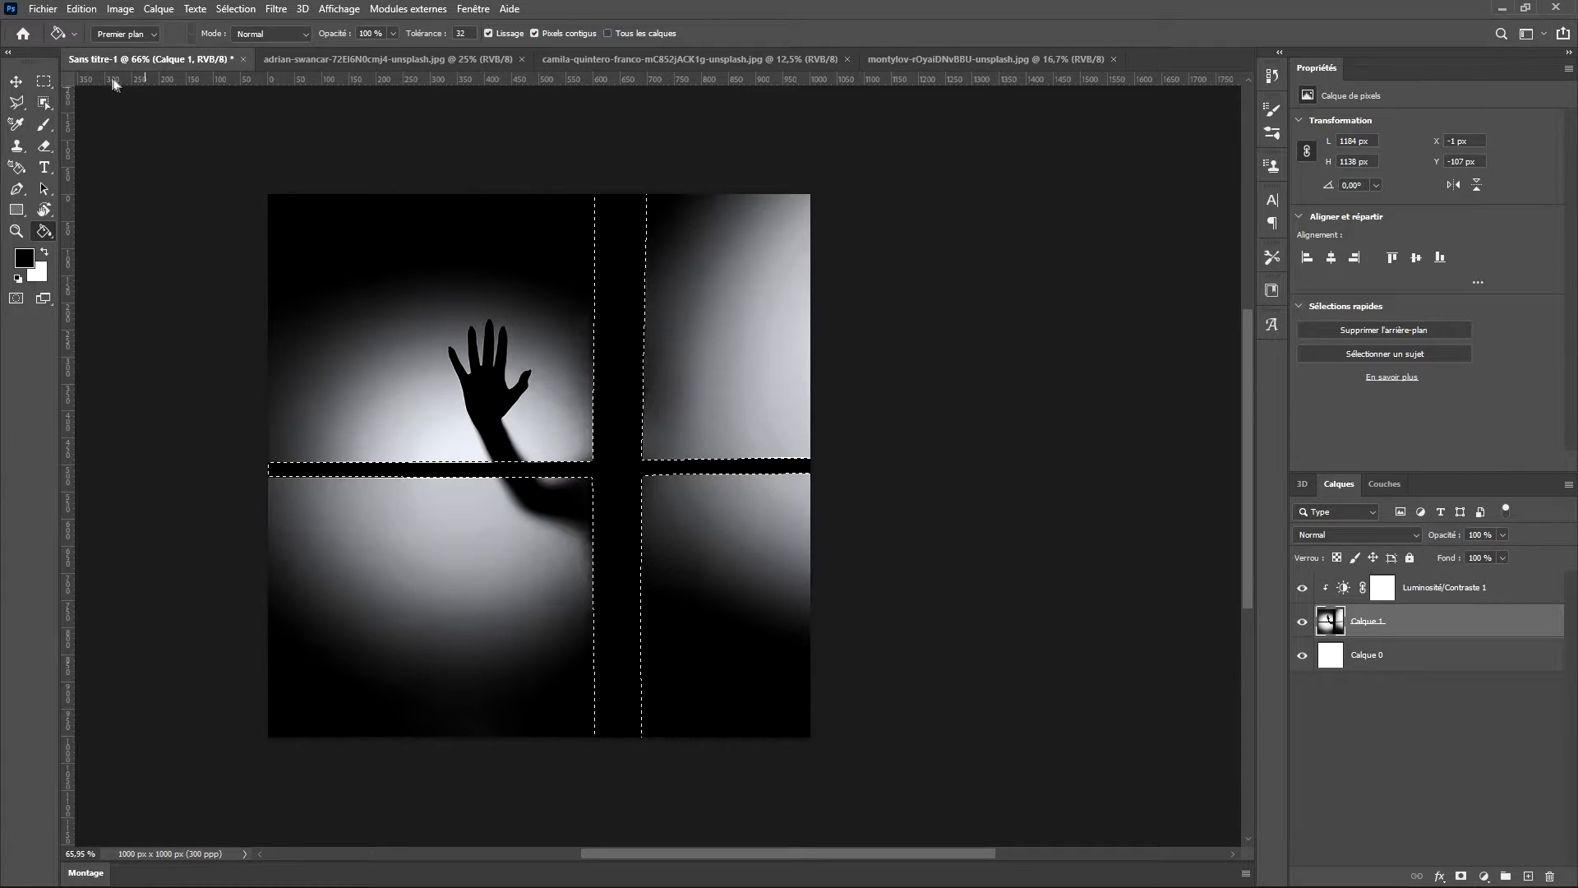
{"action": "left_click", "coordinate": [15, 81]}
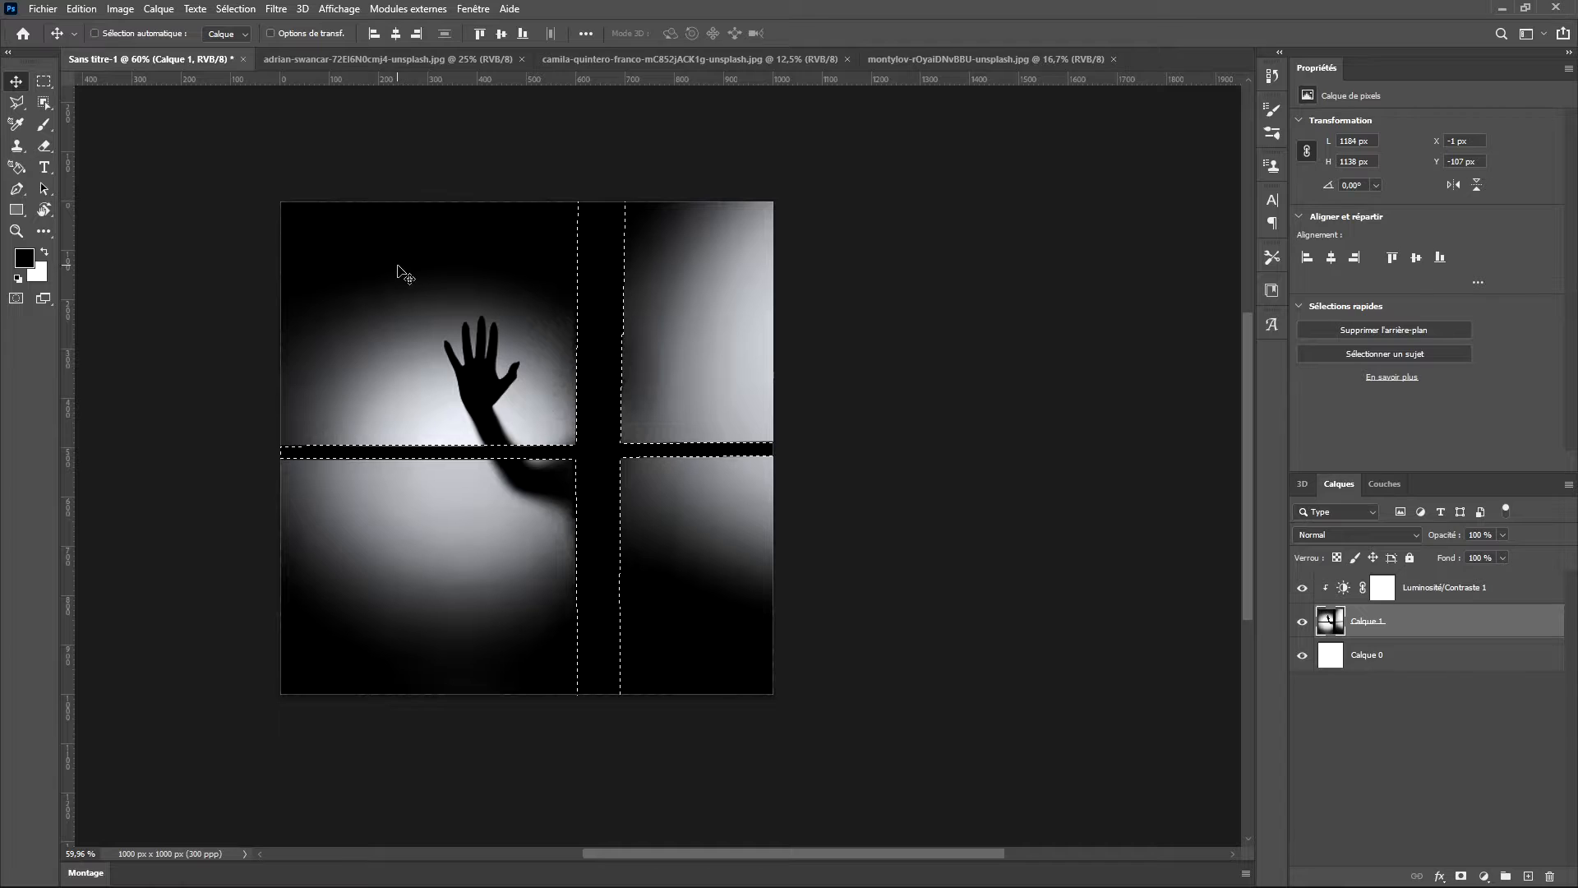
{"action": "key", "text": "ctrl+d"}
{"action": "key", "text": "ctrl+s"}
{"action": "left_click", "coordinate": [770, 12]}
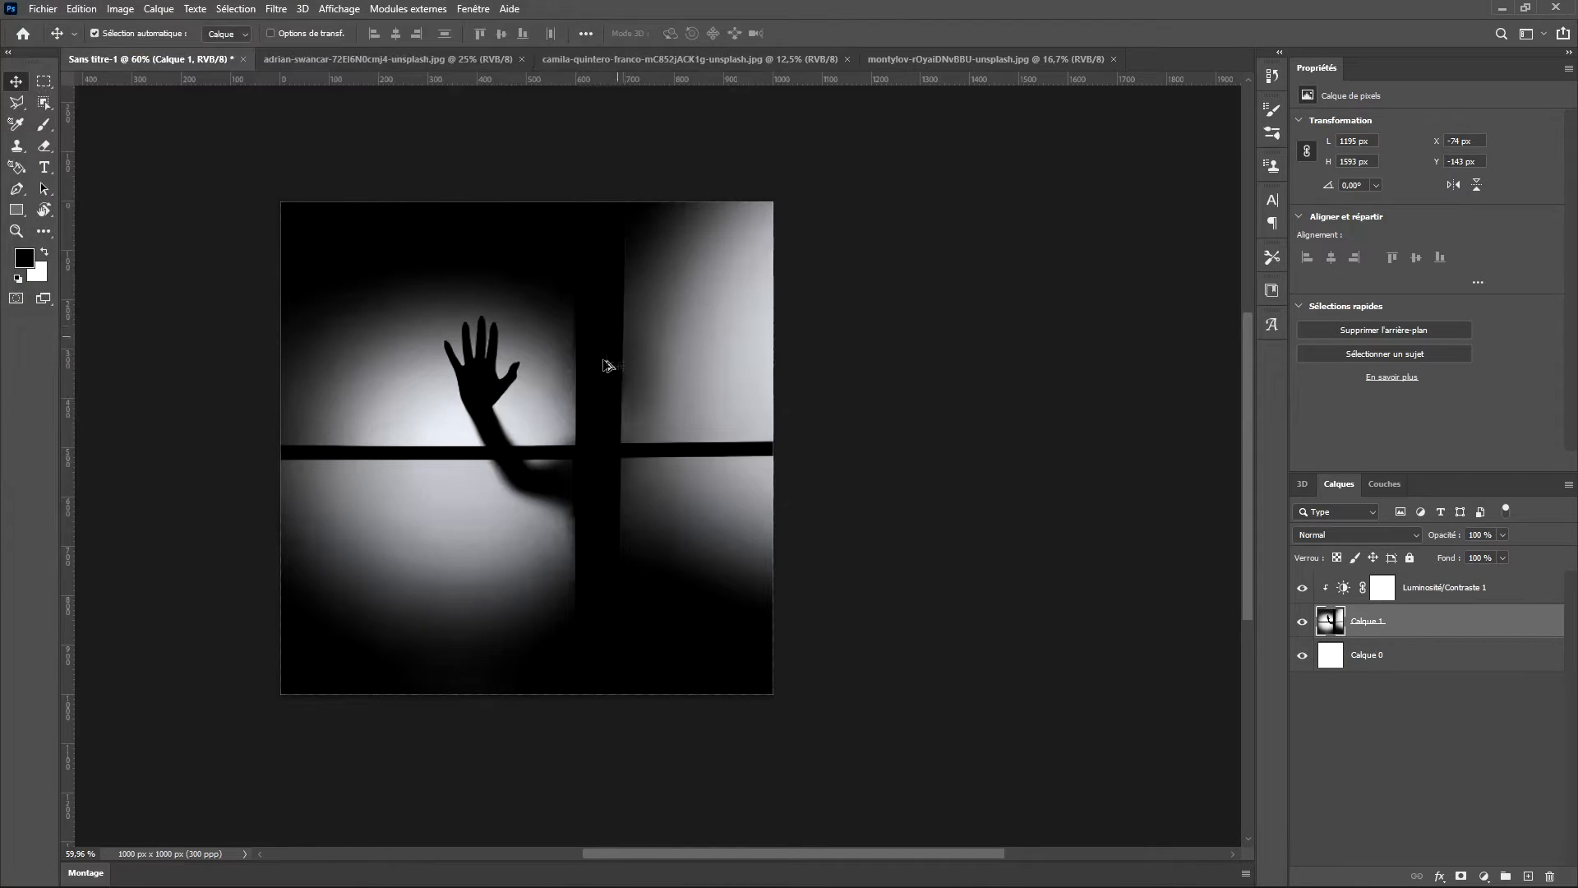
Darken the hand photo around the forearm beside the window post with a soft black brush, size 44, 28% opacity.
{"action": "scroll", "coordinate": [594, 382], "scroll_direction": "up", "scroll_amount": 3}
{"action": "scroll", "coordinate": [461, 385], "scroll_direction": "down", "scroll_amount": 6}
{"action": "scroll", "coordinate": [1053, 813], "scroll_direction": "down", "scroll_amount": 1}
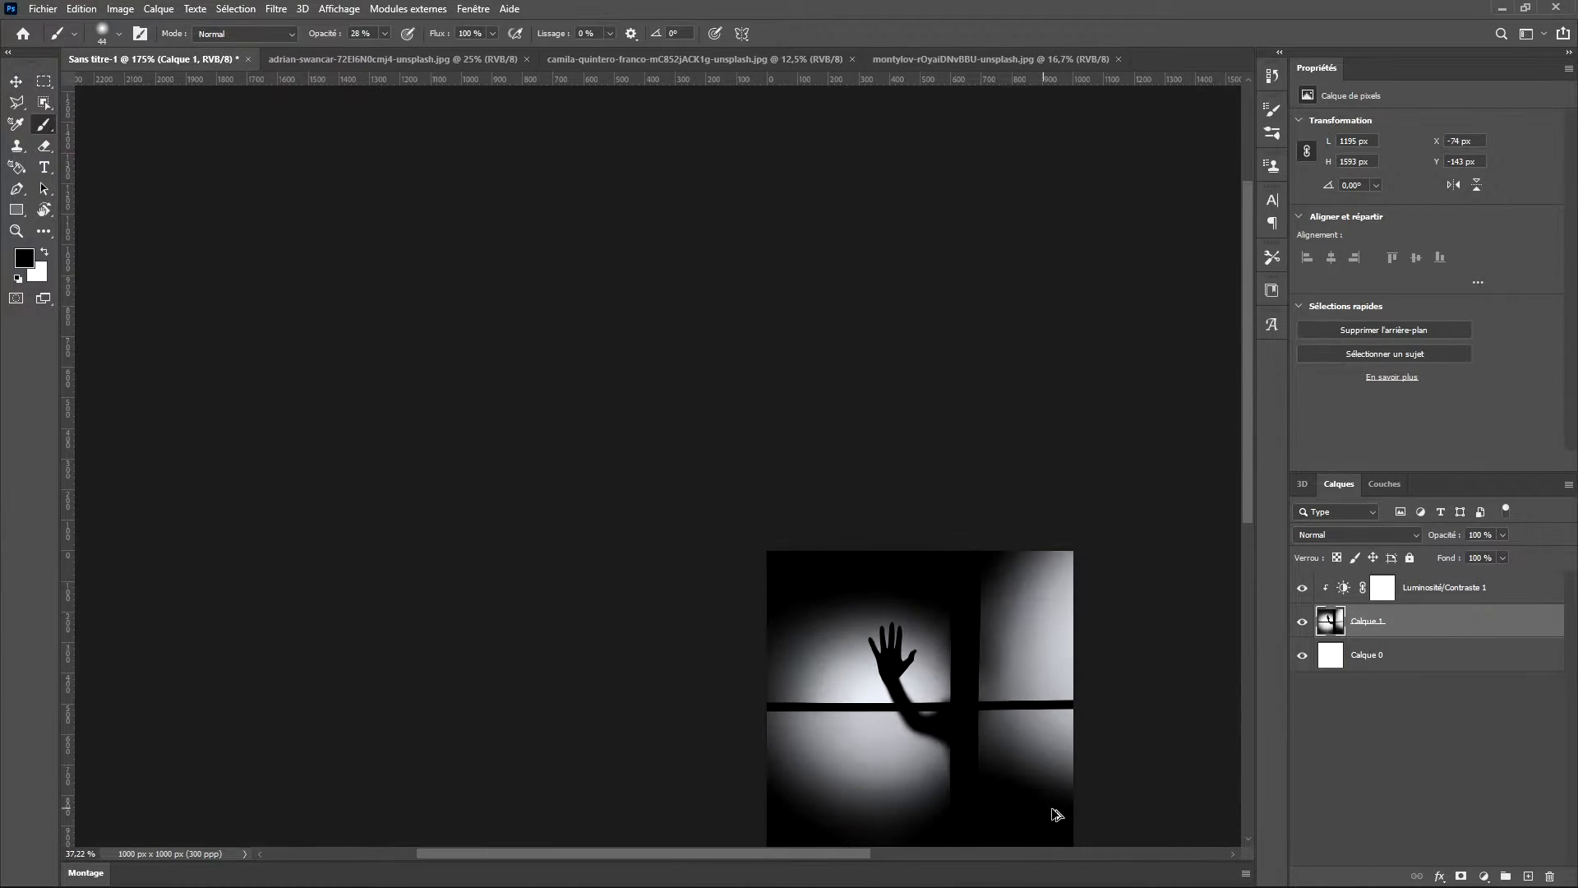
{"action": "scroll", "coordinate": [999, 717], "scroll_direction": "down", "scroll_amount": 2}
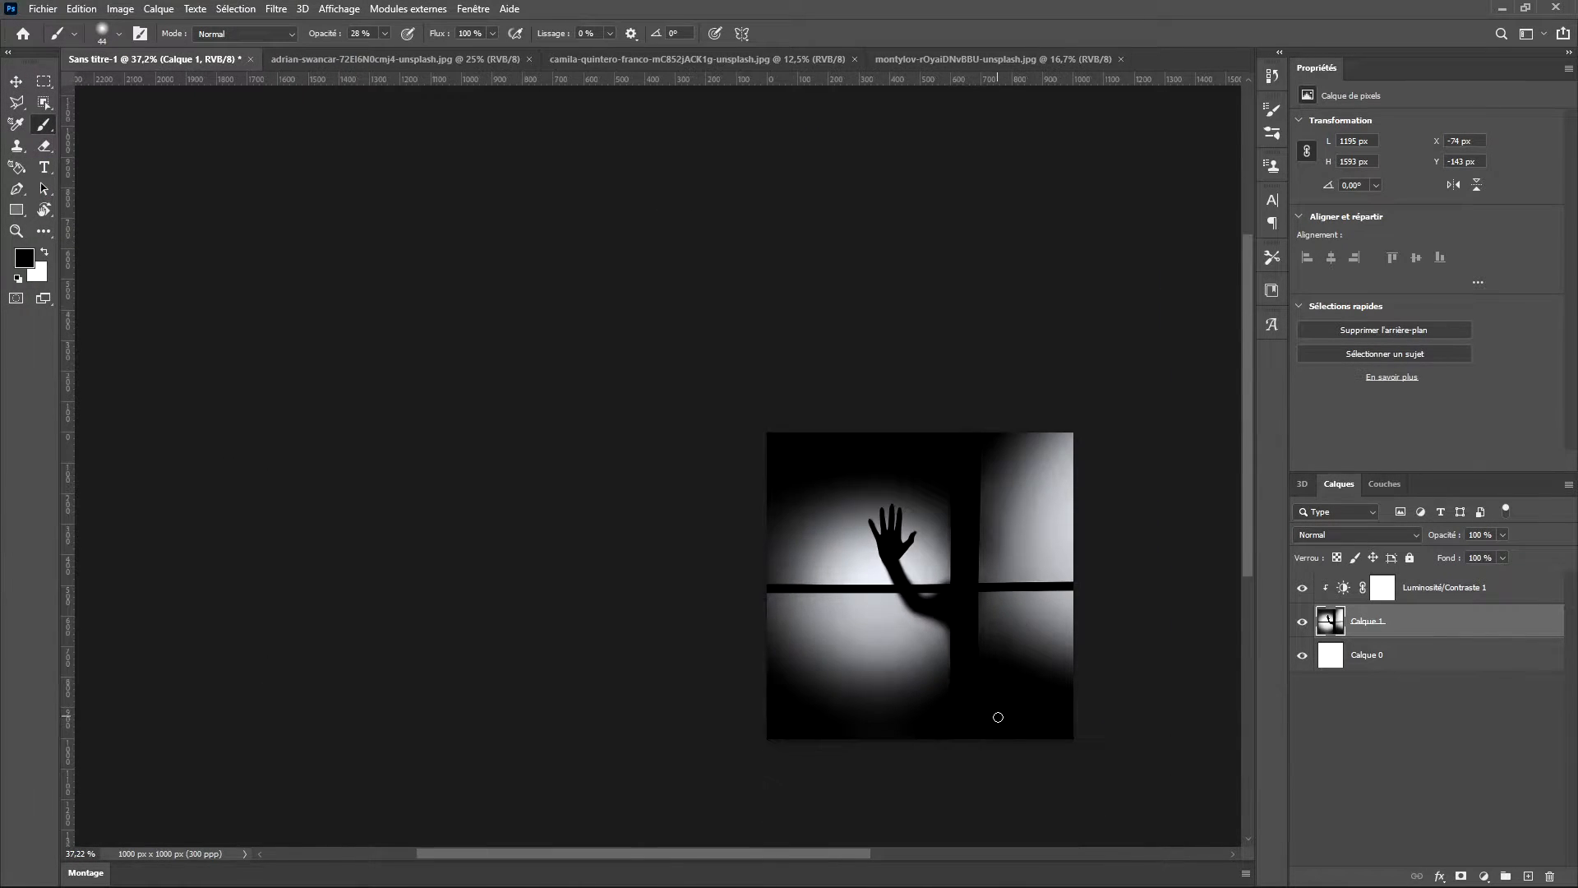
{"action": "scroll", "coordinate": [939, 596], "scroll_direction": "up", "scroll_amount": 2}
{"action": "scroll", "coordinate": [938, 597], "scroll_direction": "up", "scroll_amount": 2}
{"action": "scroll", "coordinate": [905, 564], "scroll_direction": "down", "scroll_amount": 3}
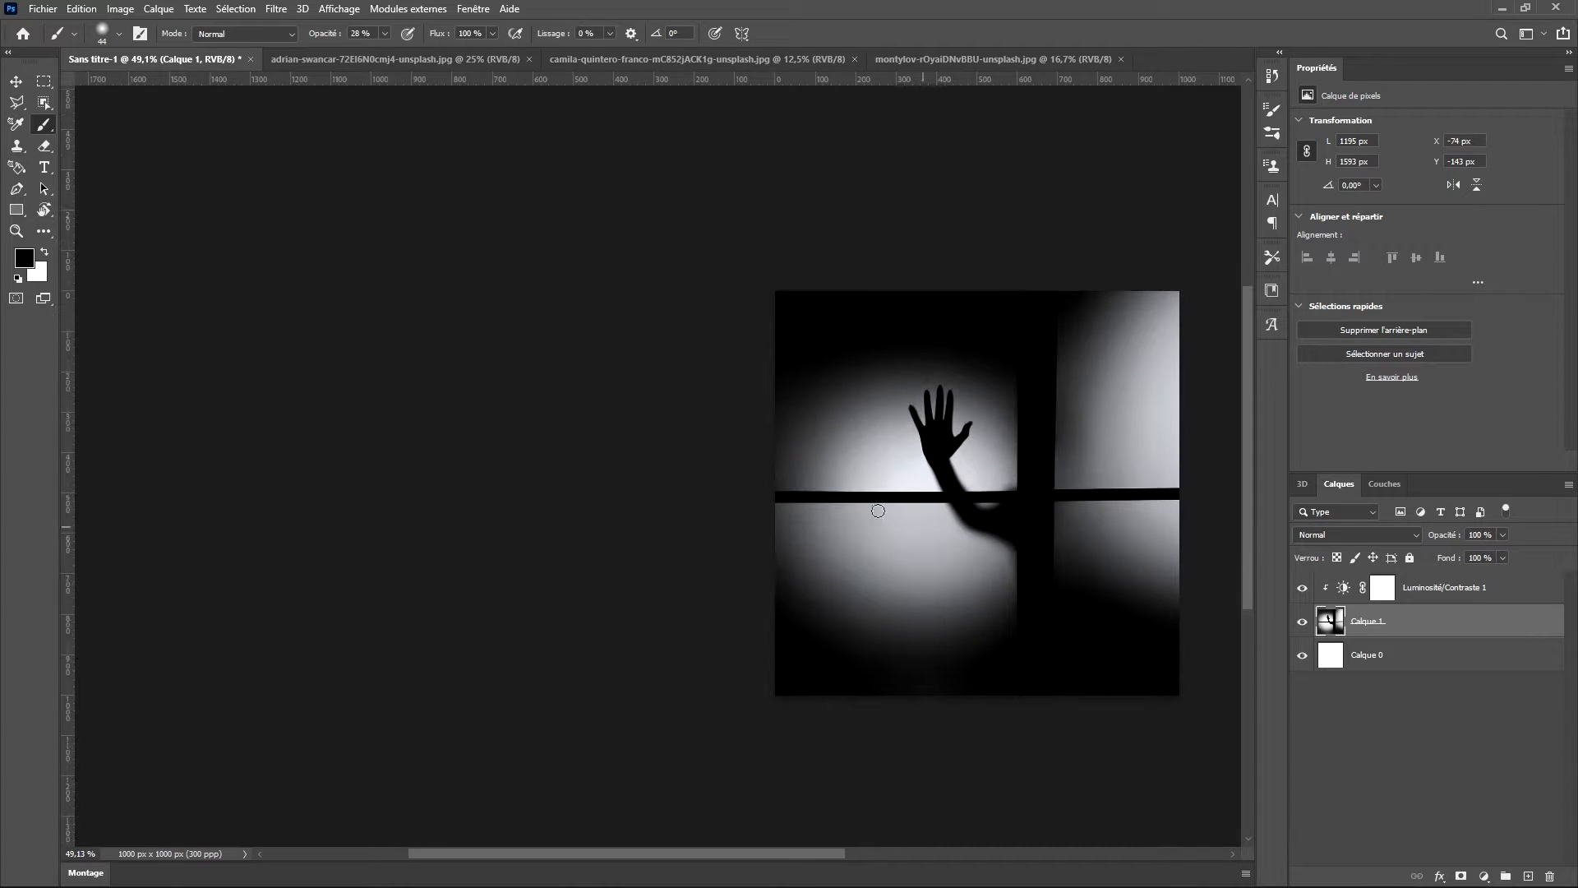
Compare the hand composition with the hands-over-face photo and the motion-blurred portrait photo.
{"action": "scroll", "coordinate": [799, 479], "scroll_direction": "right", "scroll_amount": 6}
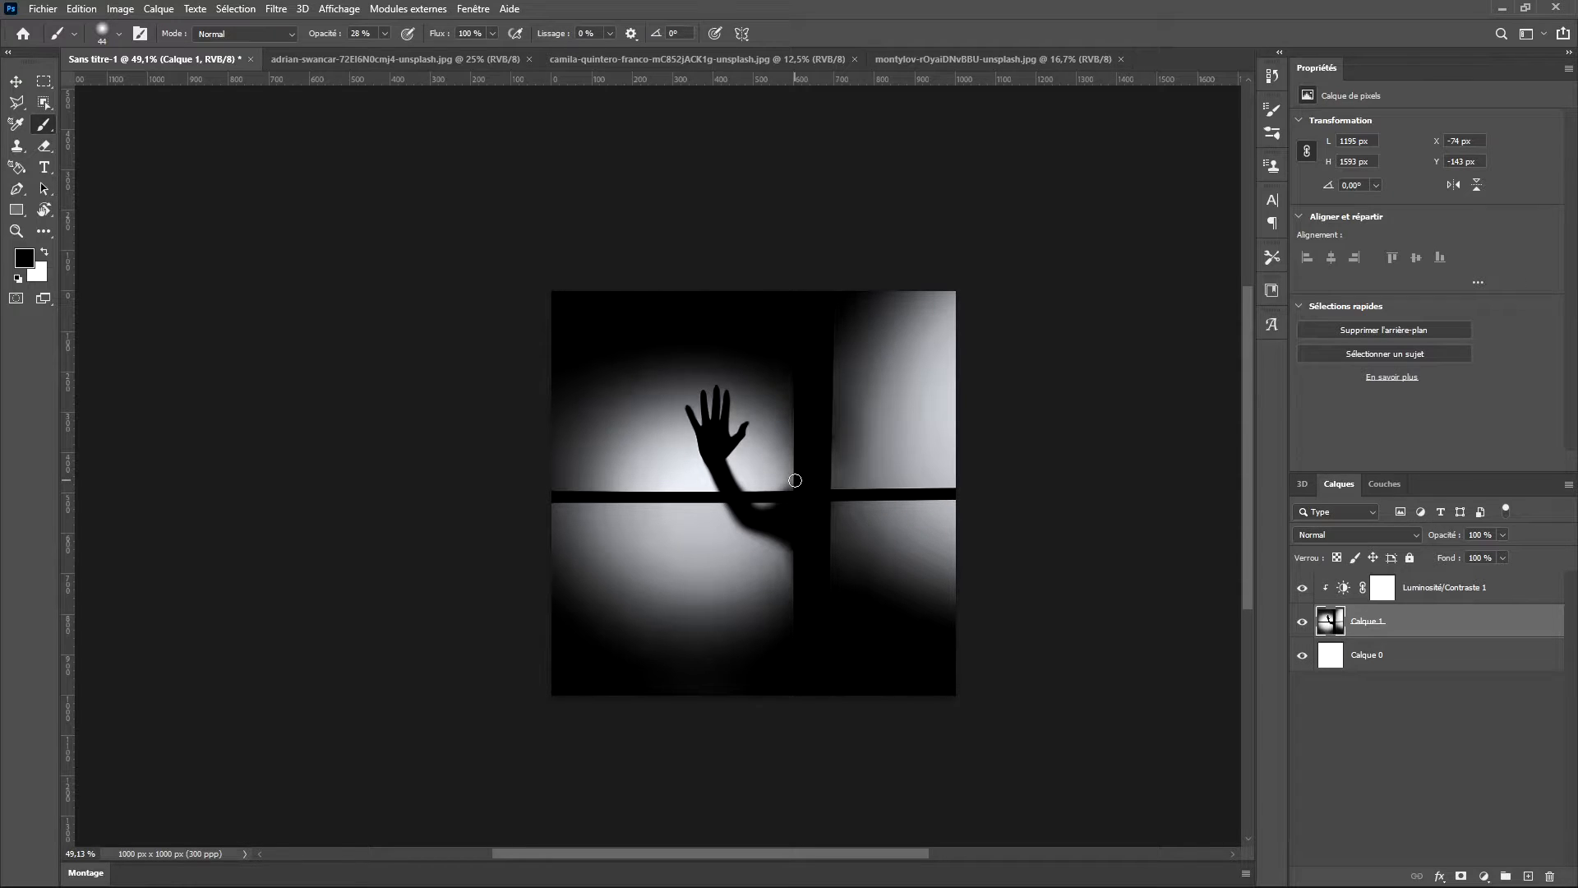
{"action": "left_click", "coordinate": [653, 61]}
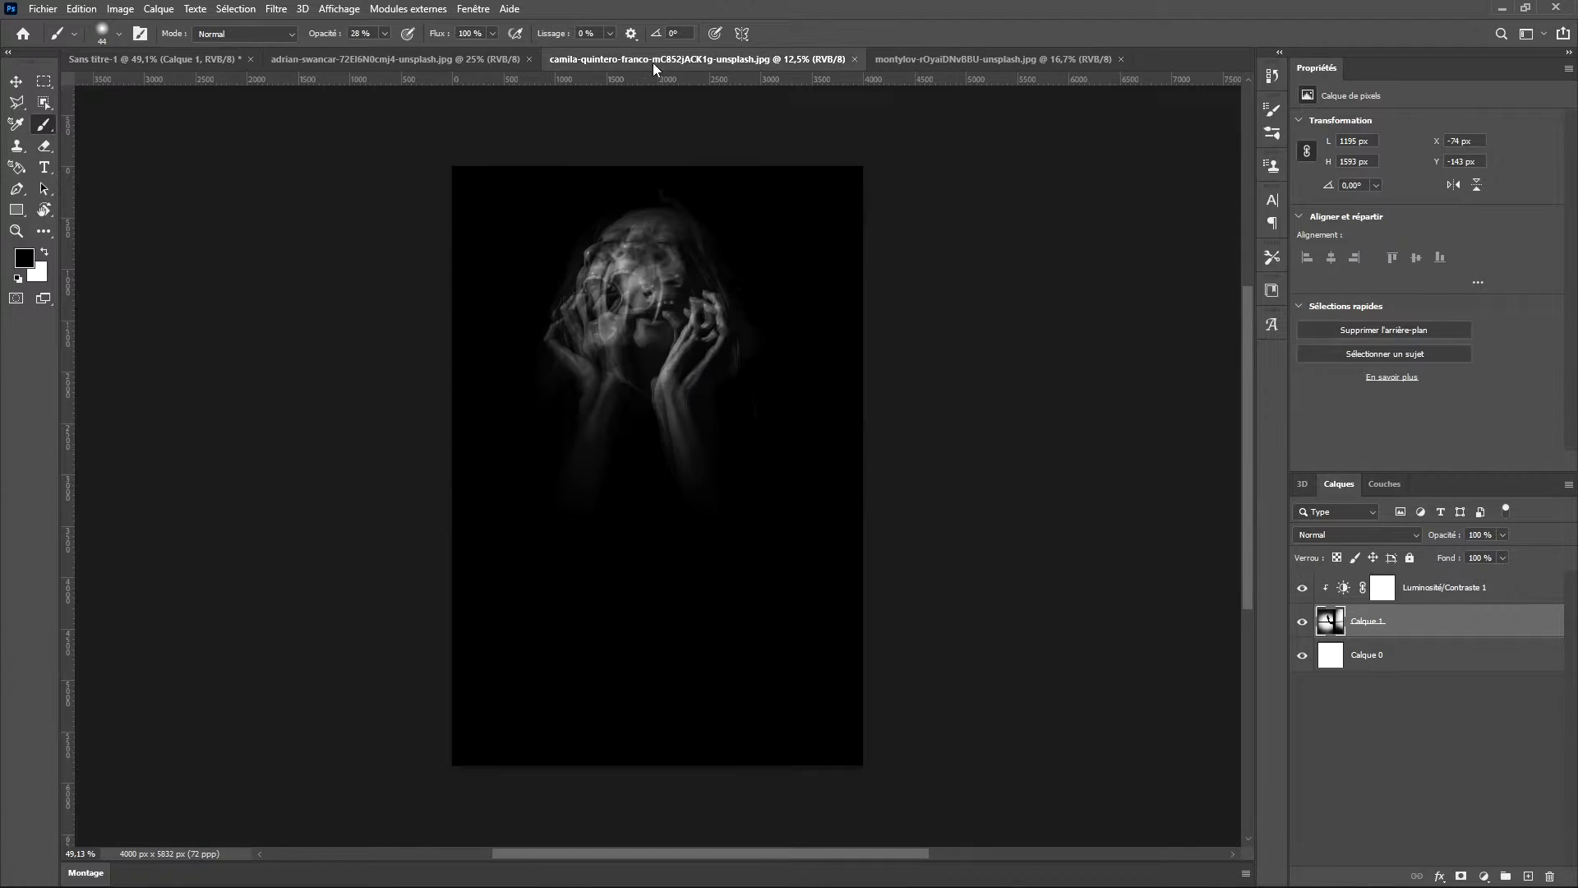
{"action": "left_click", "coordinate": [440, 60]}
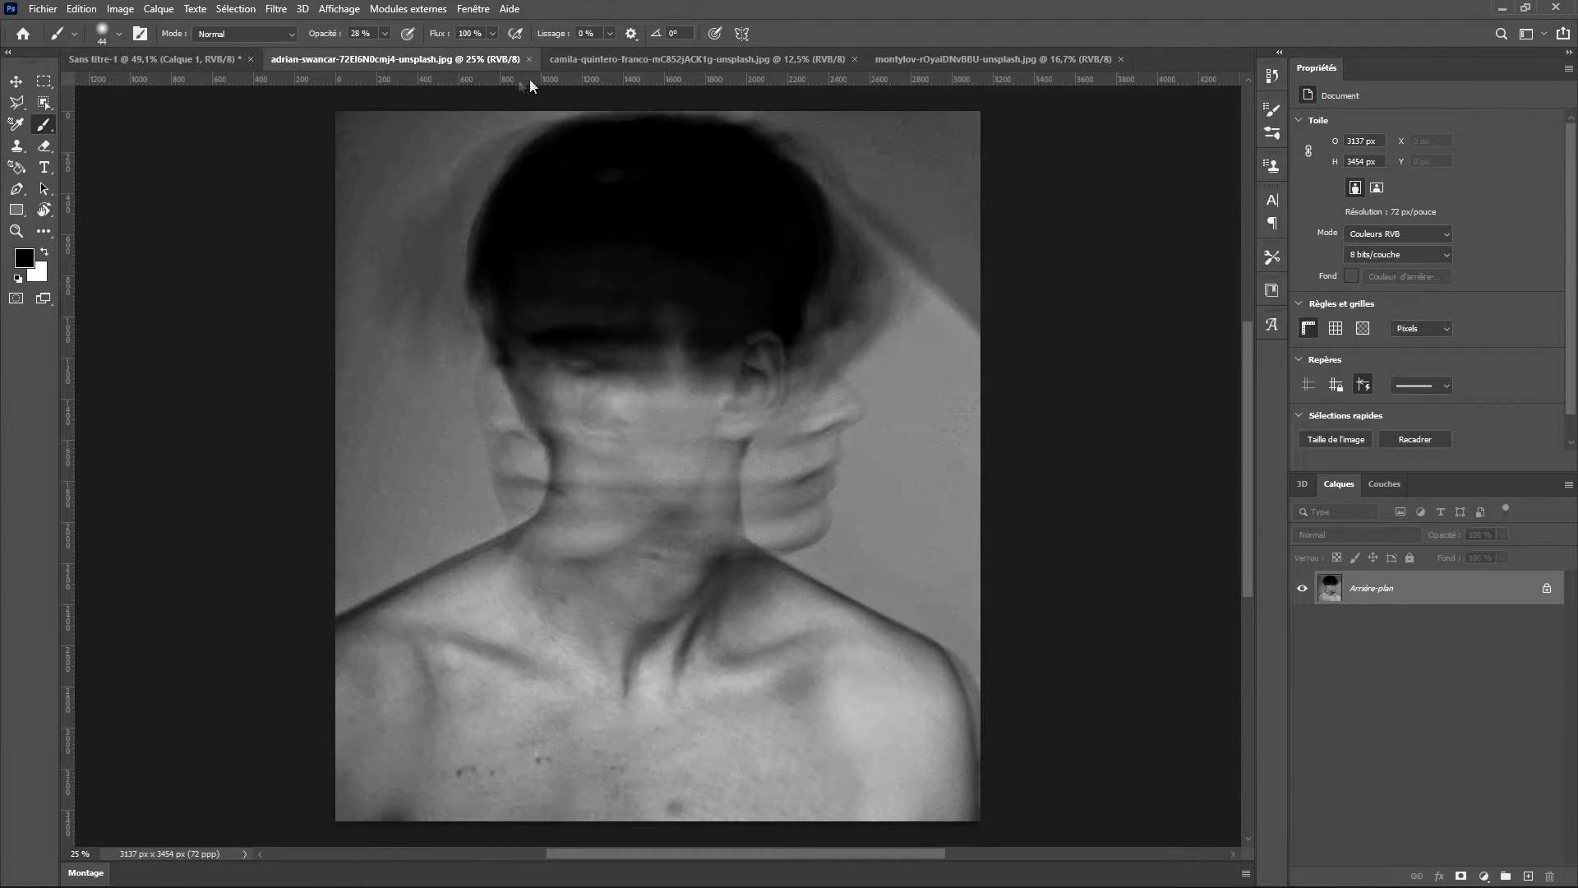
{"action": "left_click", "coordinate": [186, 59]}
{"action": "left_click", "coordinate": [348, 60]}
{"action": "left_click_drag", "start_coordinate": [572, 363], "coordinate": [609, 374]}
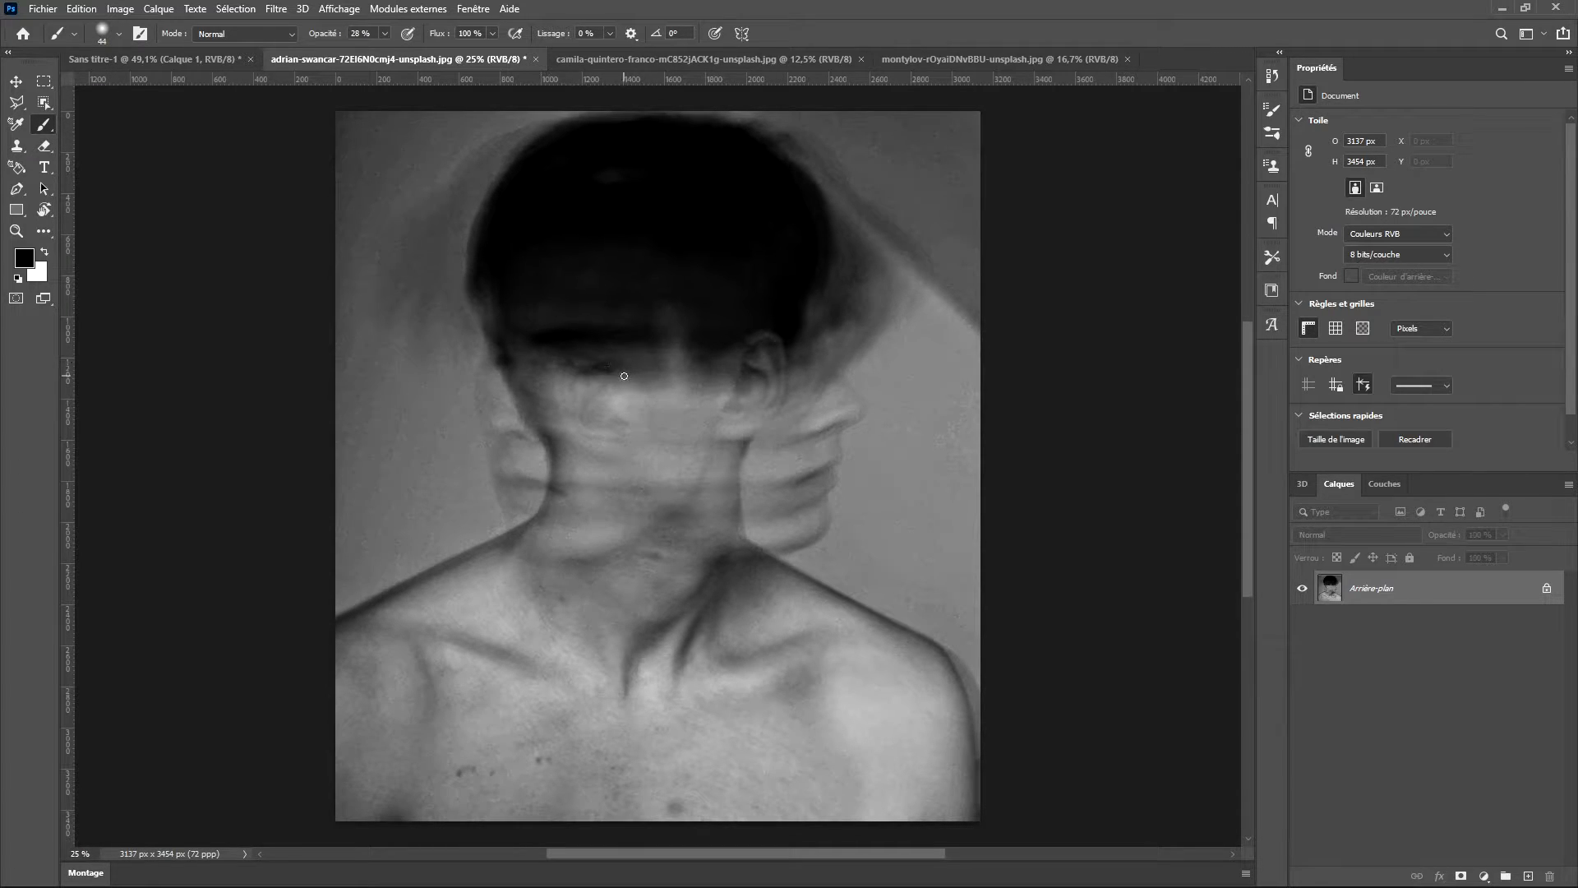
{"action": "key", "text": "ctrl+z"}
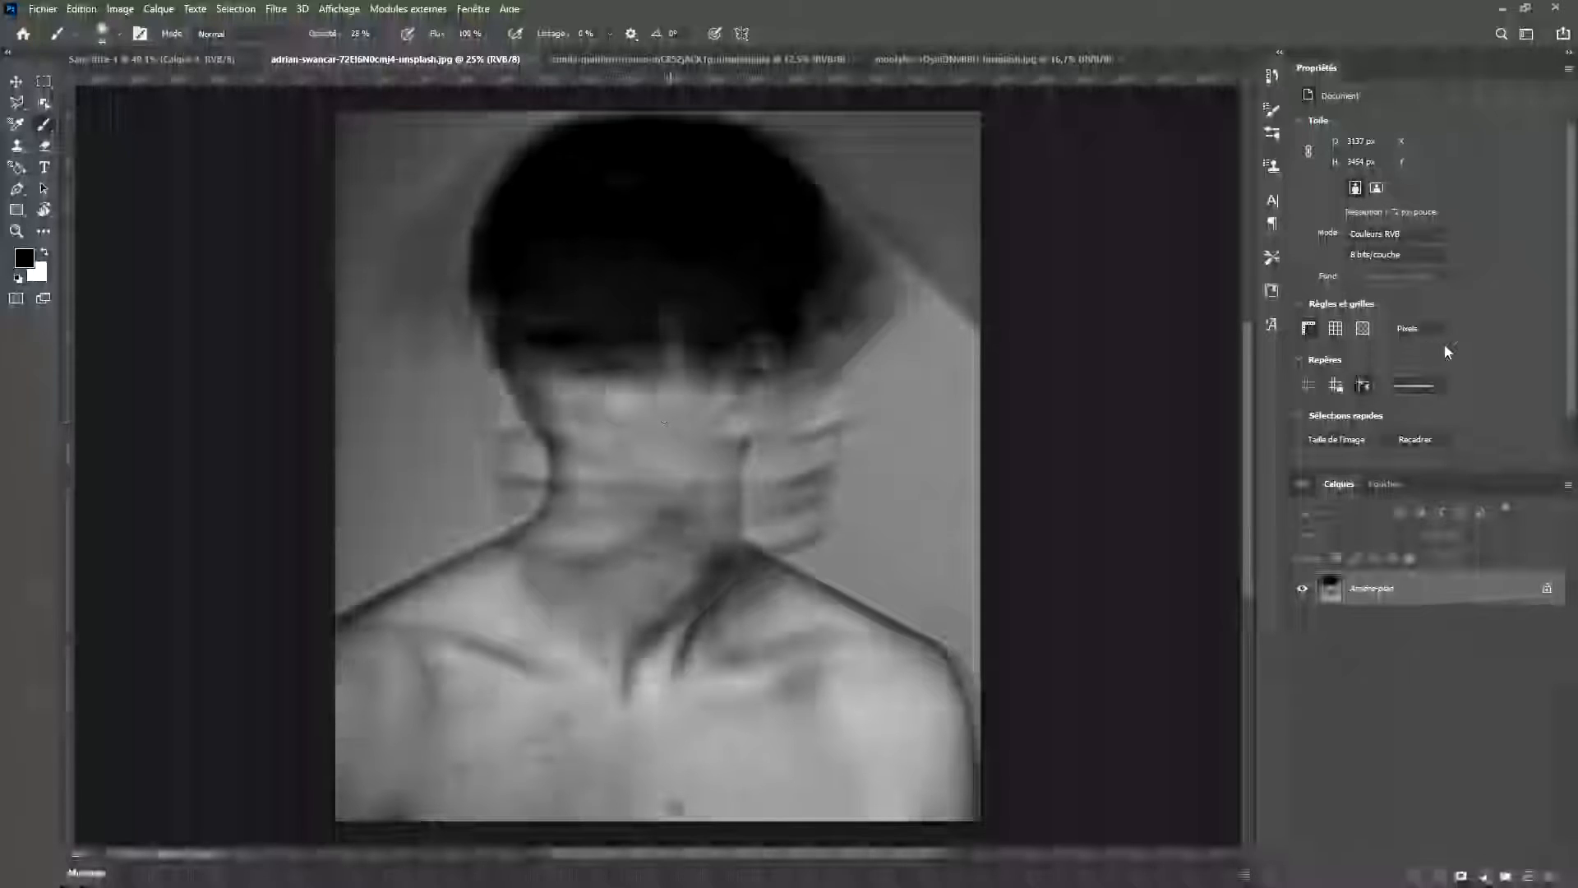
Unlock the blurred portrait's background, bring the photo into the cover, and select it together with the two image layers above.
{"action": "left_click", "coordinate": [1547, 589]}
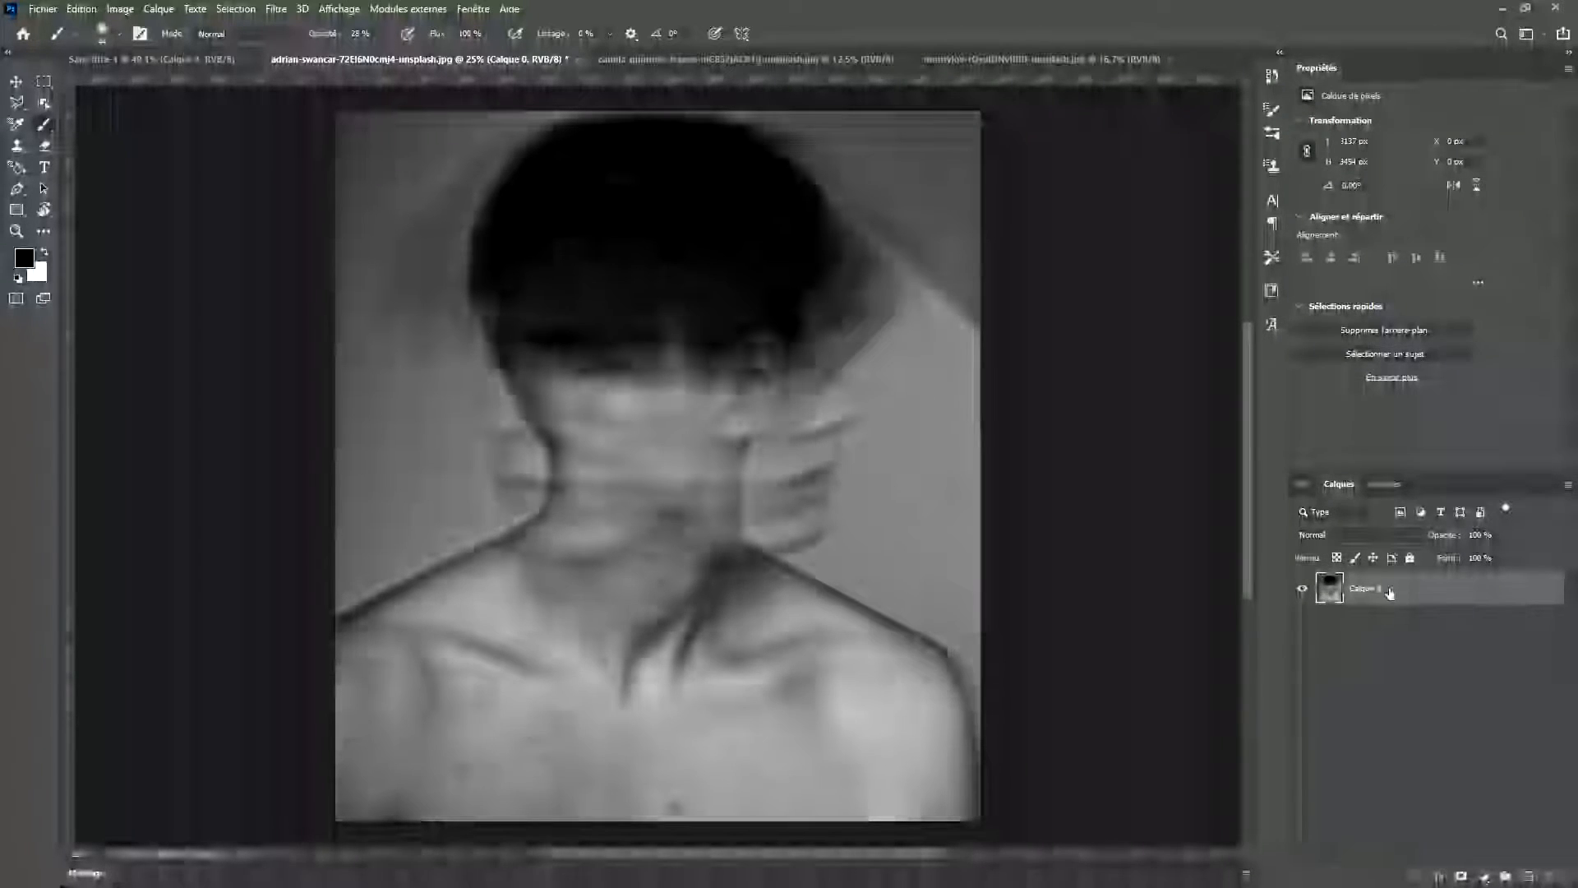
{"action": "left_click_drag", "start_coordinate": [347, 295], "coordinate": [1039, 644]}
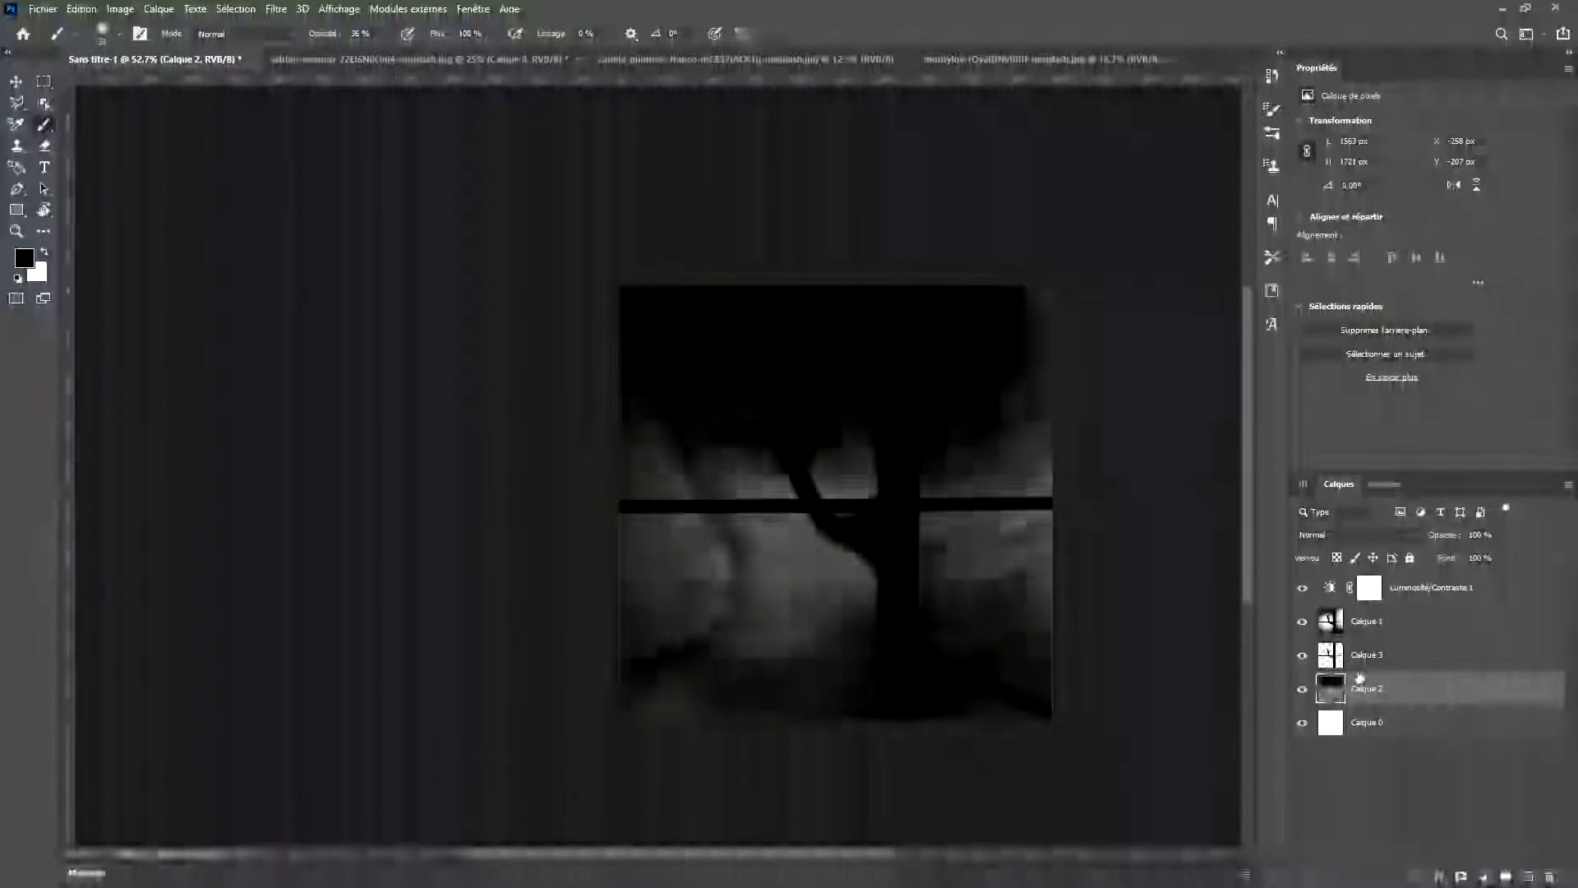
{"action": "left_click", "coordinate": [1357, 660], "text": "shift"}
{"action": "left_click", "coordinate": [1346, 634], "text": "shift"}
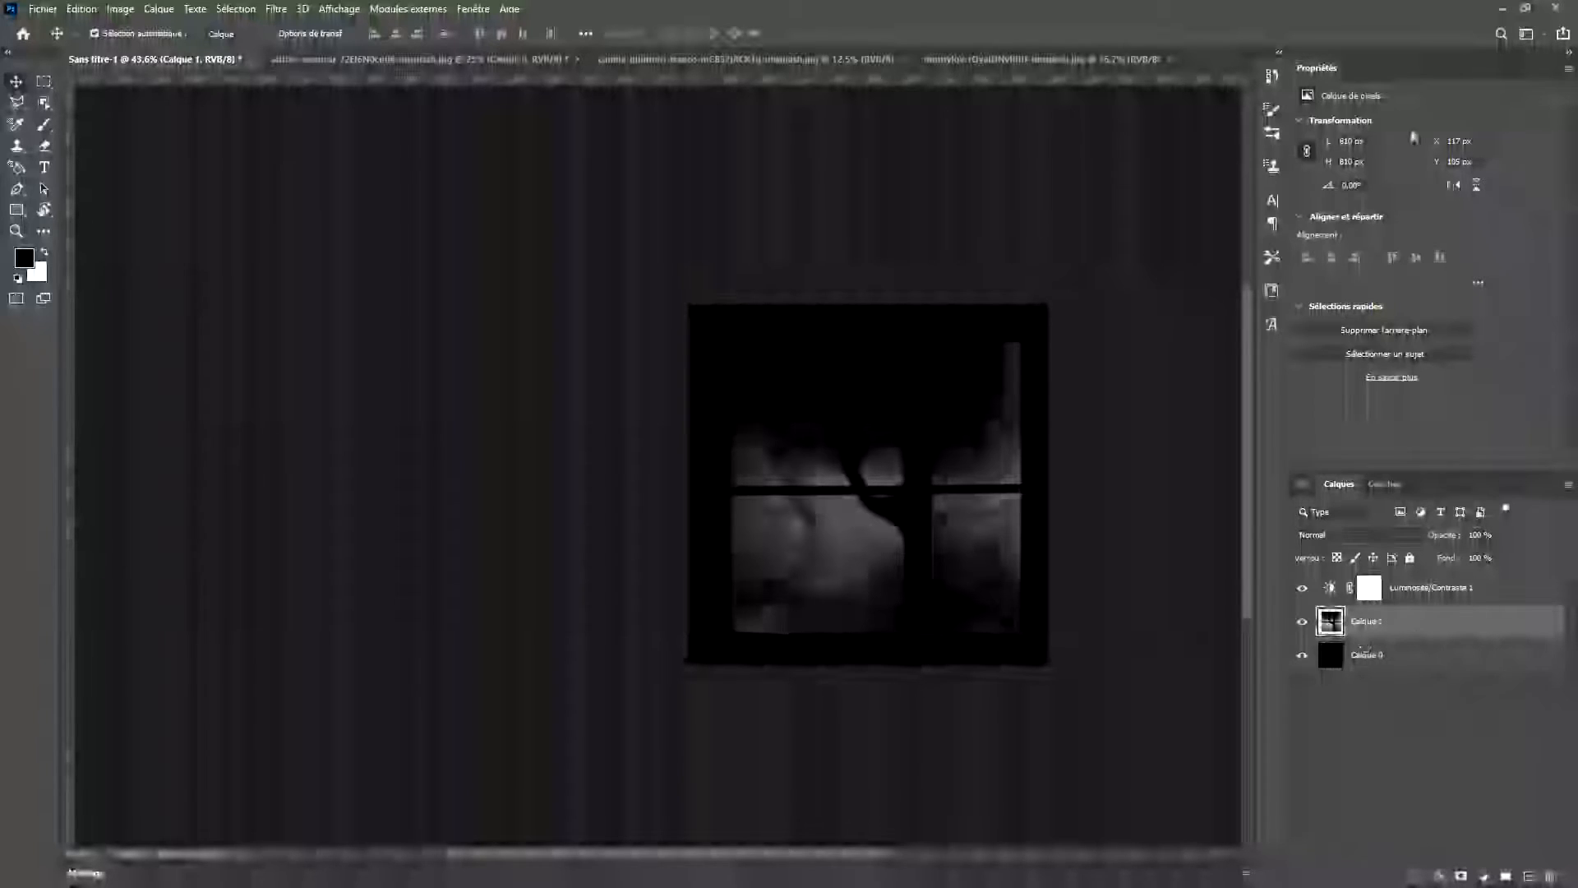
Compare the original hand photo with the window composite and examine the composite's hand and face up close.
{"action": "left_click", "coordinate": [1098, 61]}
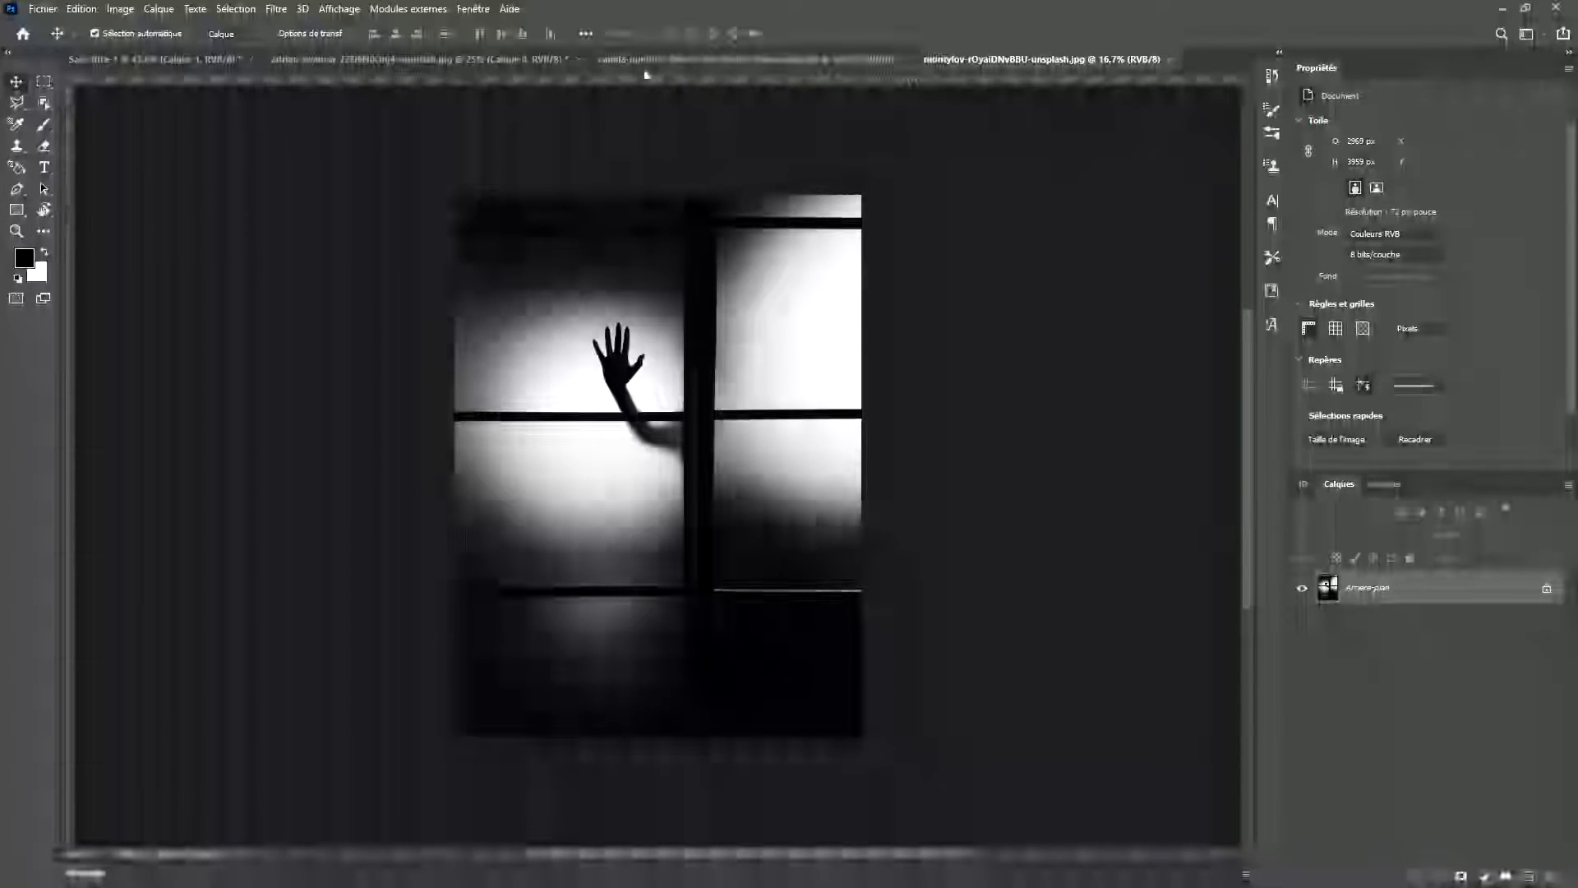
{"action": "left_click", "coordinate": [169, 63]}
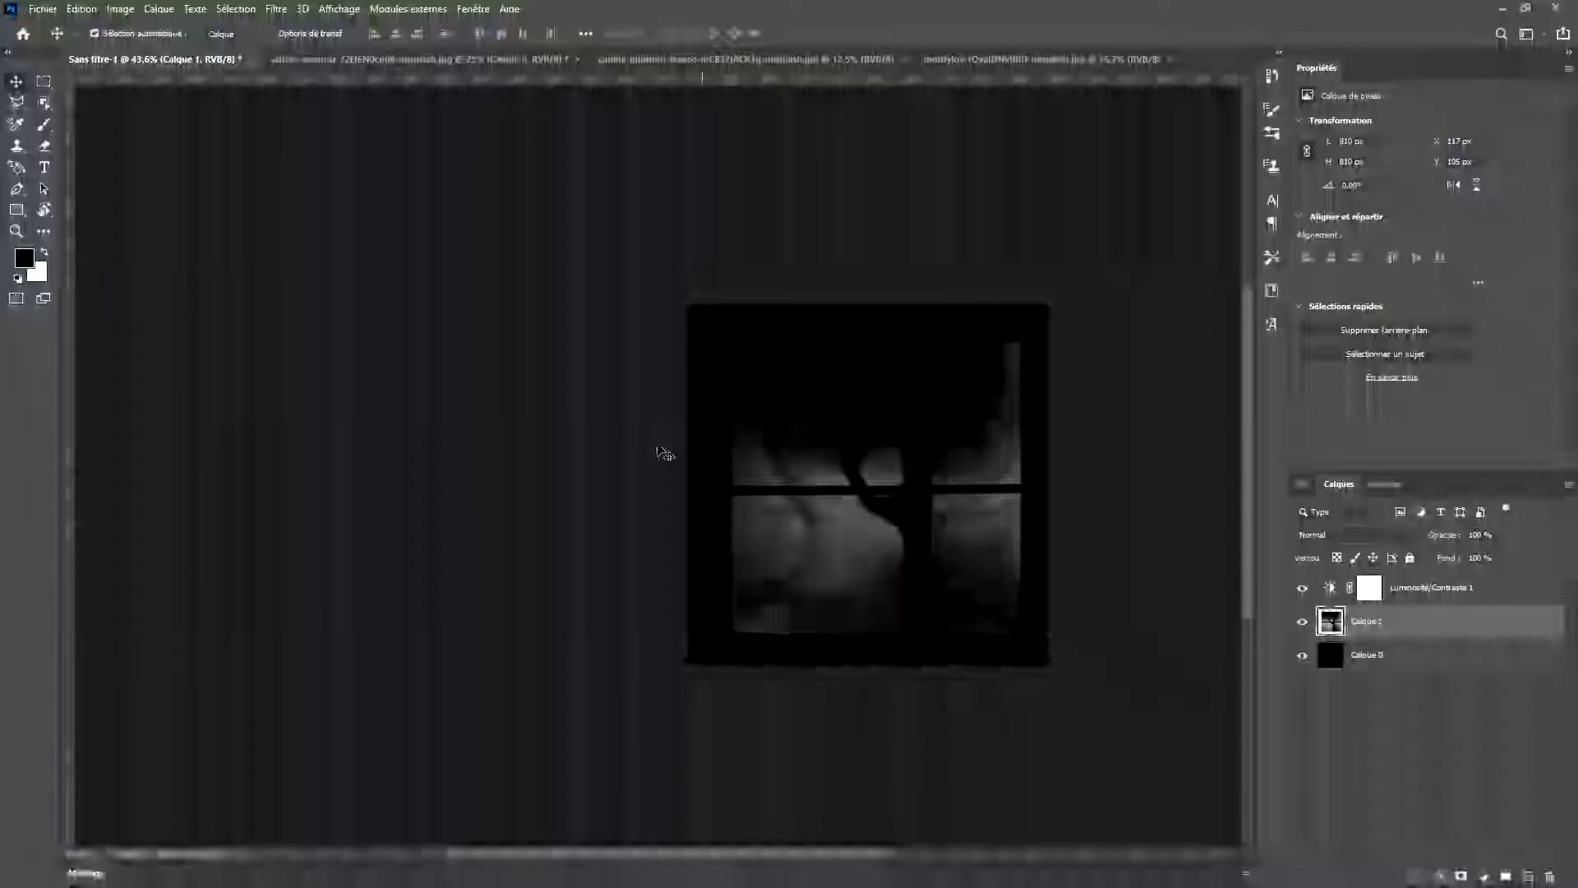
{"action": "scroll", "coordinate": [851, 555], "scroll_direction": "up", "scroll_amount": 4}
{"action": "scroll", "coordinate": [1098, 724], "scroll_direction": "up", "scroll_amount": 5}
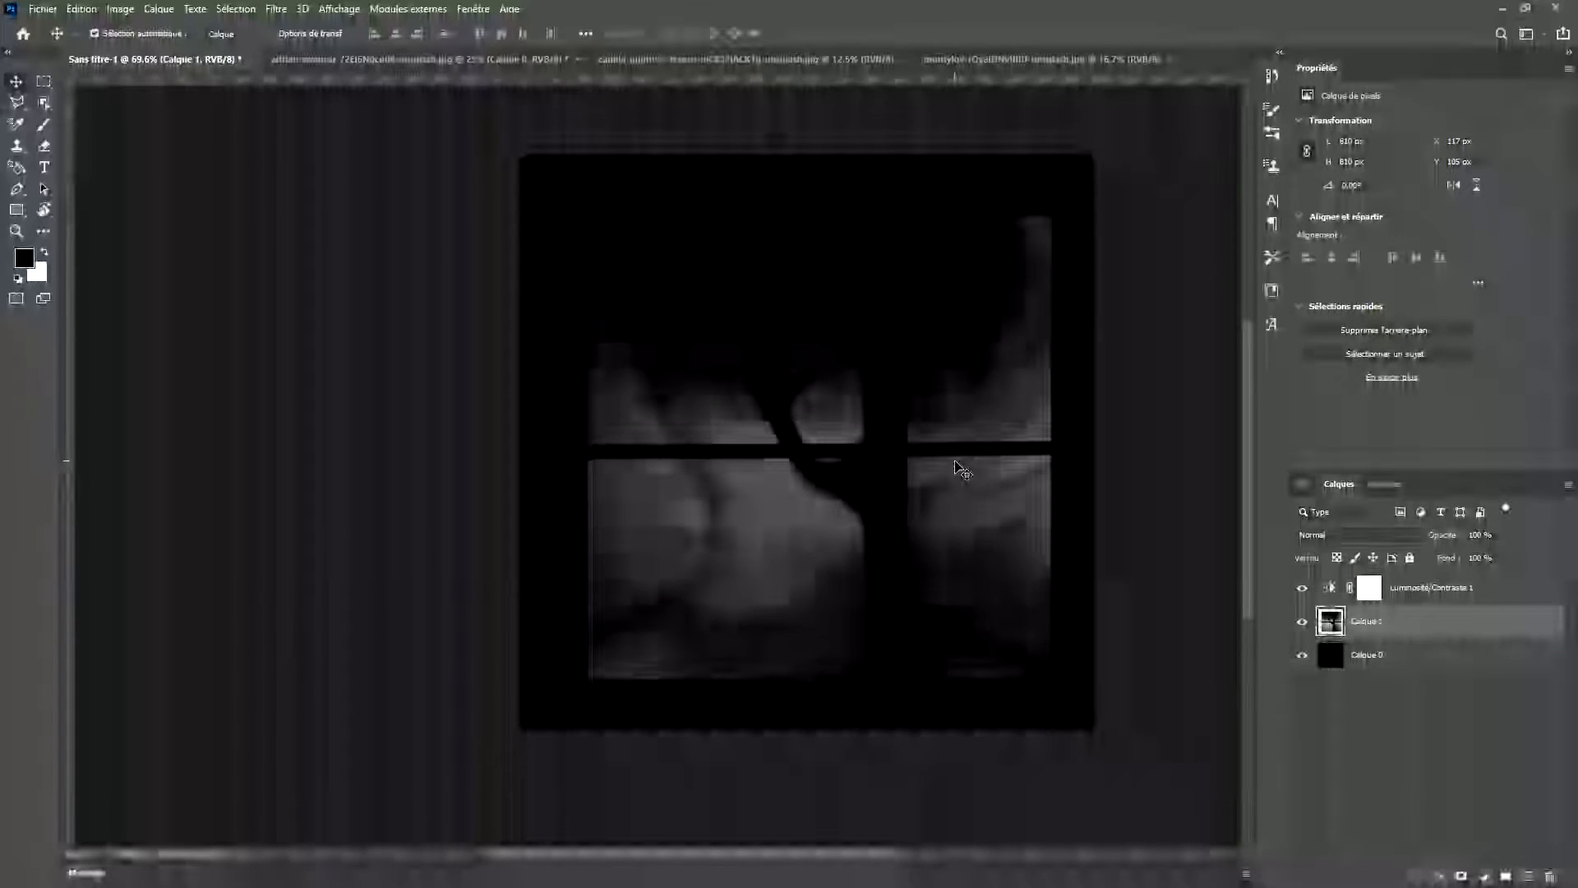
{"action": "scroll", "coordinate": [905, 452], "scroll_direction": "up", "scroll_amount": 2}
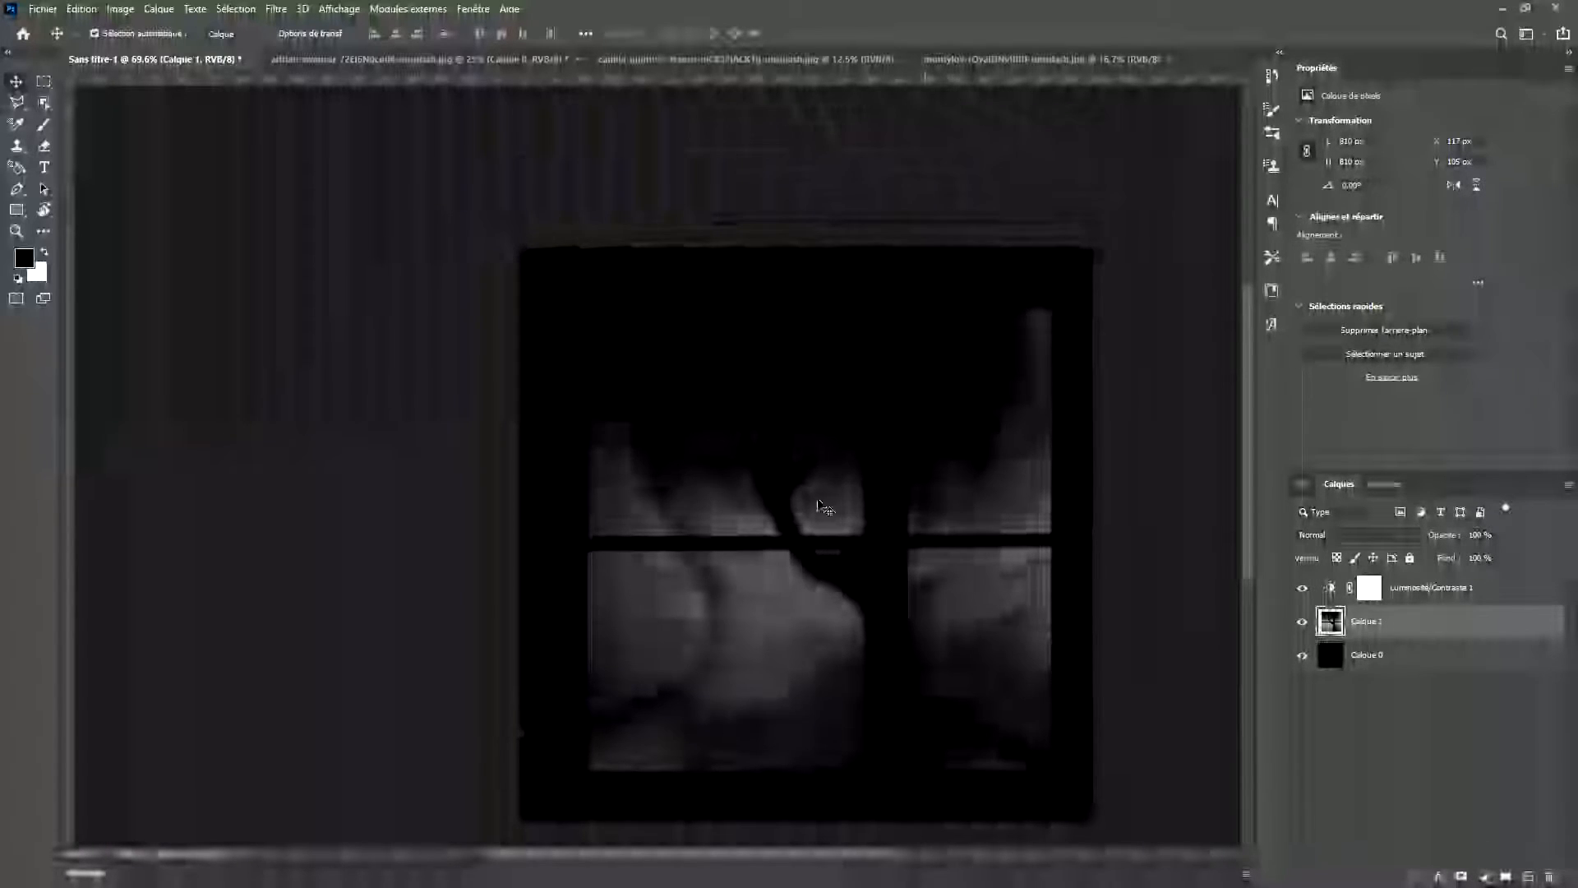
{"action": "scroll", "coordinate": [803, 508], "scroll_direction": "up", "scroll_amount": 3}
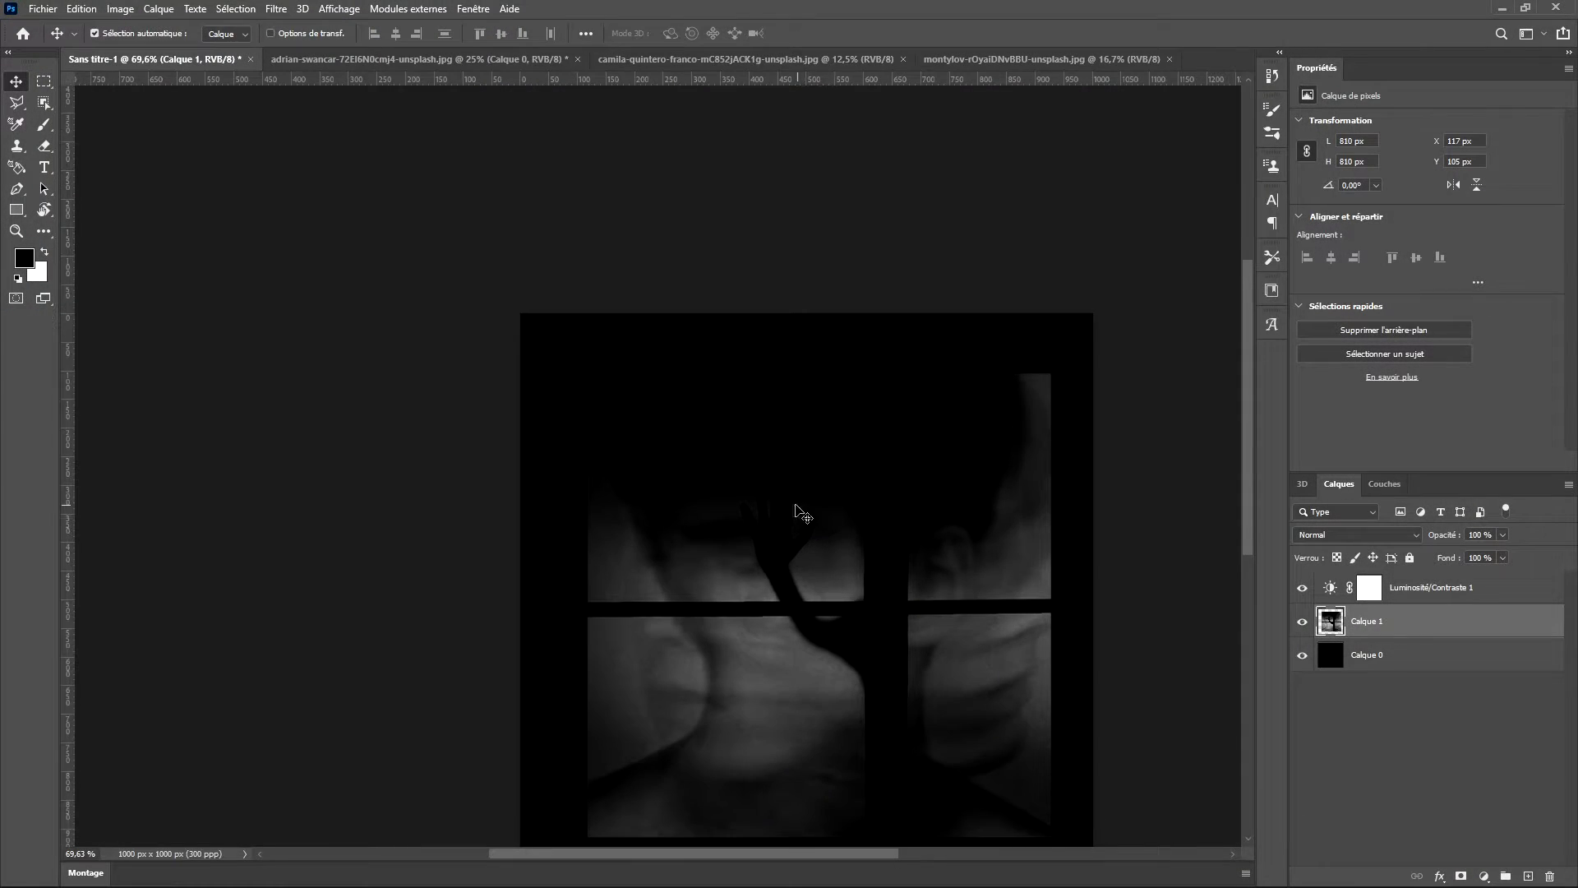
{"action": "scroll", "coordinate": [771, 511], "scroll_direction": "down", "scroll_amount": 6}
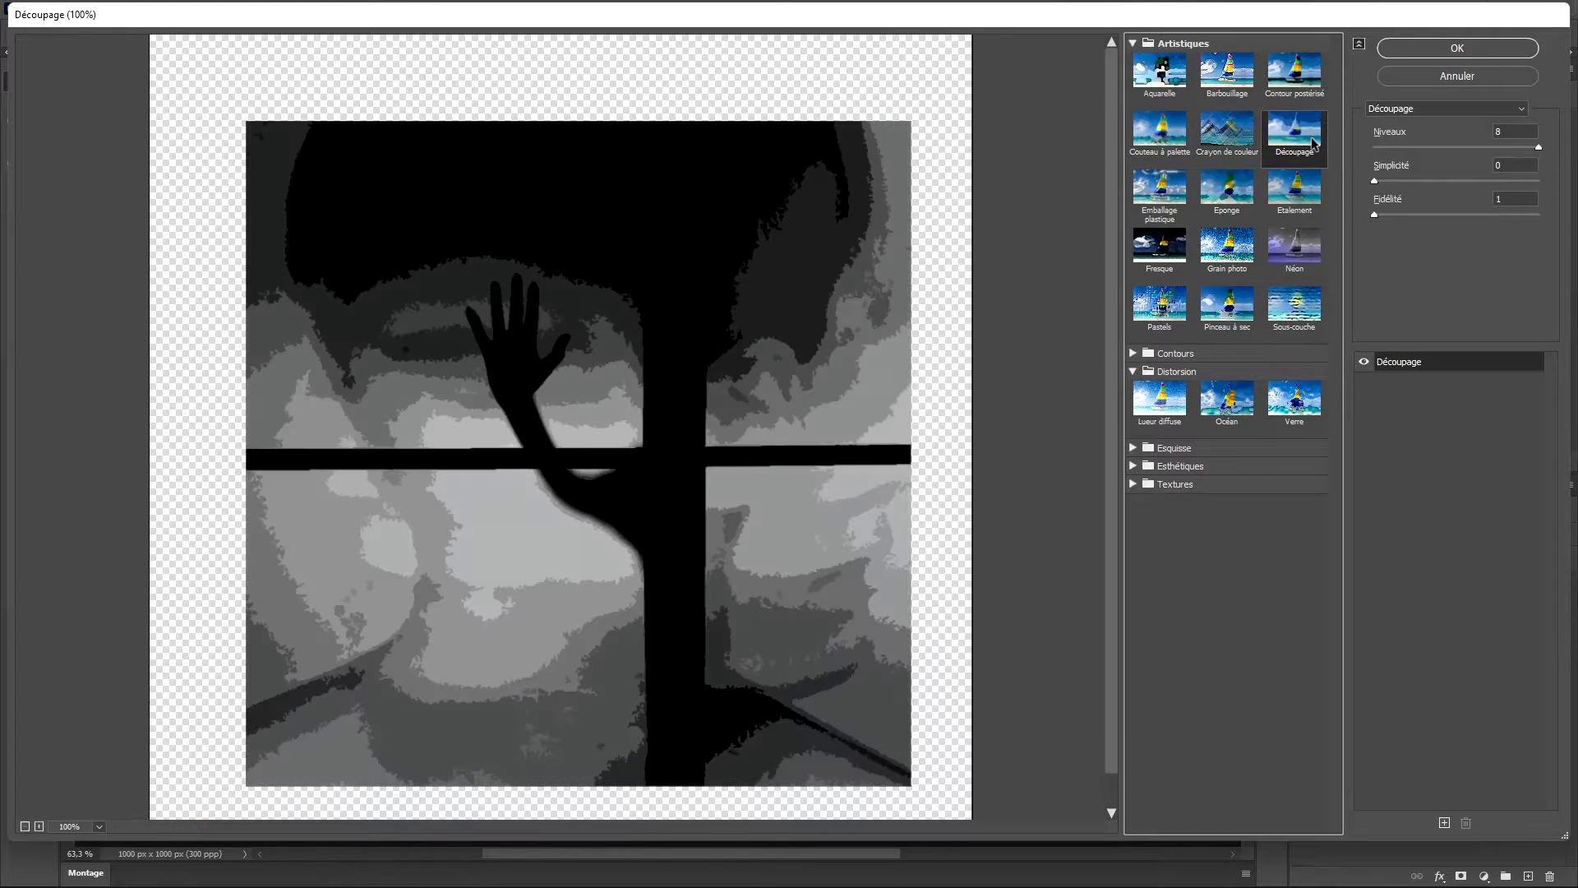
Preview the artistic filters on the composite, including Emballage plastique, Etalement, Grain photo, Pastels and Sous-couche.
{"action": "left_click", "coordinate": [1159, 246]}
{"action": "left_click", "coordinate": [1159, 191]}
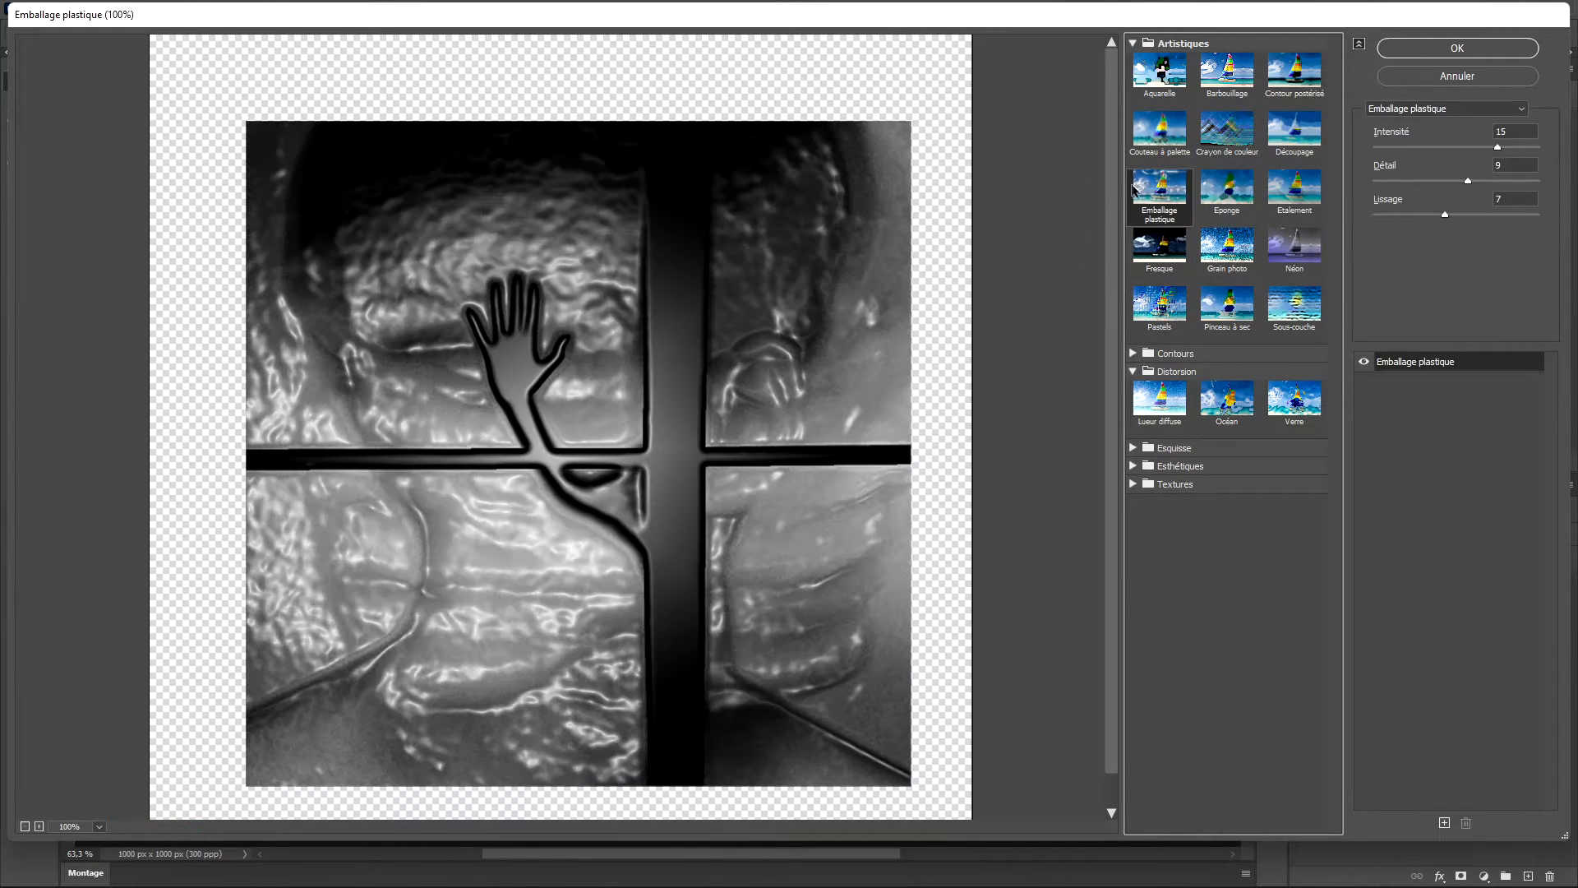
{"action": "left_click", "coordinate": [1253, 201]}
{"action": "left_click", "coordinate": [1301, 194]}
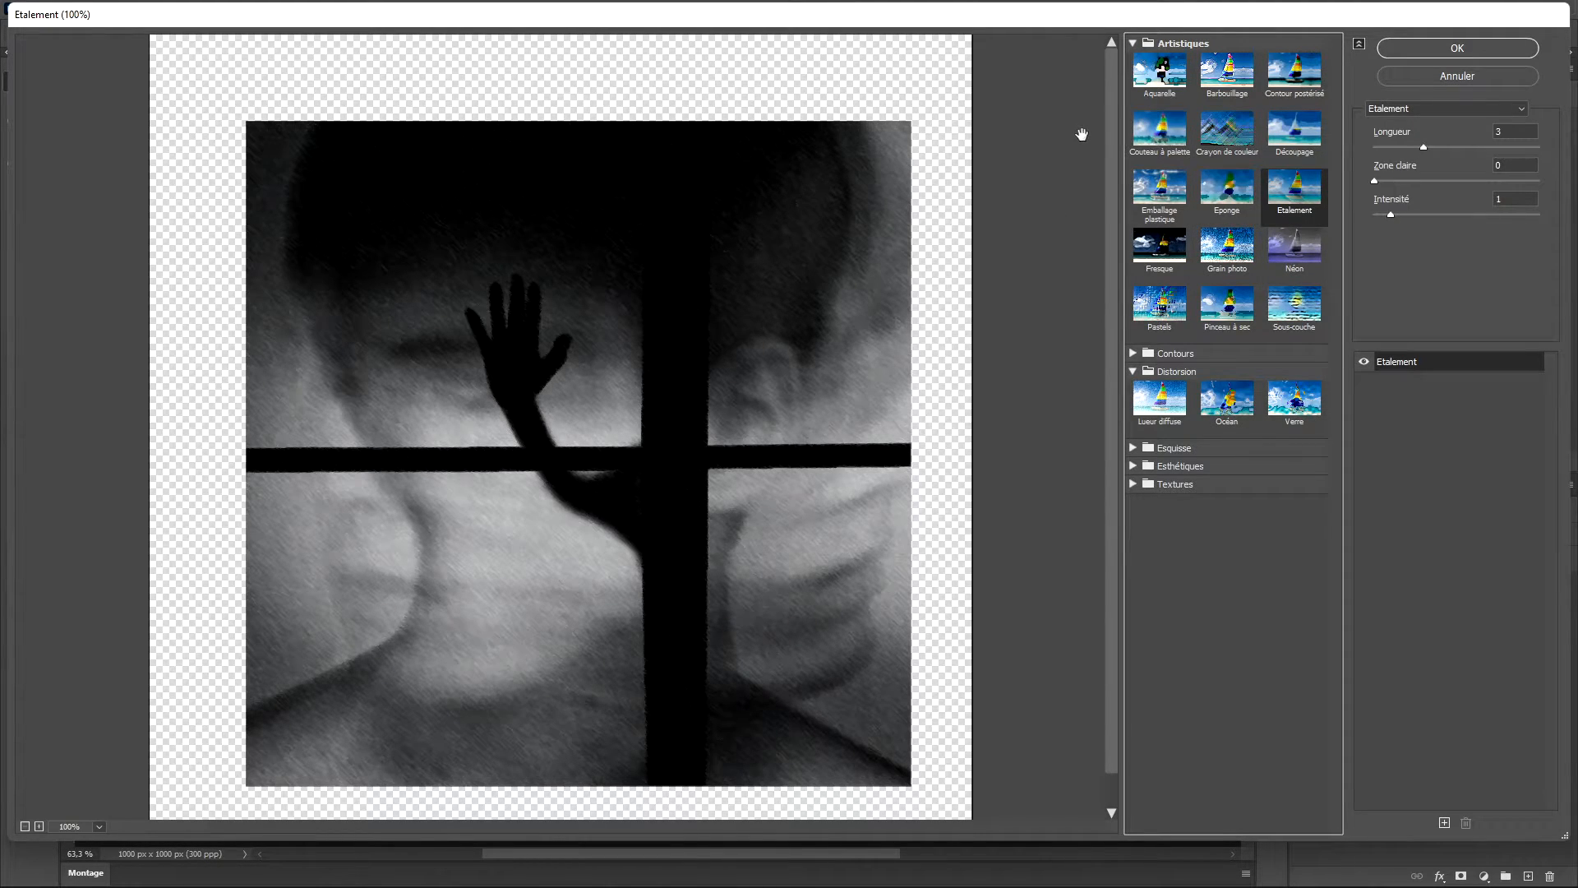
{"action": "left_click", "coordinate": [1231, 205]}
{"action": "left_click", "coordinate": [1237, 253]}
{"action": "left_click", "coordinate": [1284, 253]}
{"action": "left_click", "coordinate": [1252, 261]}
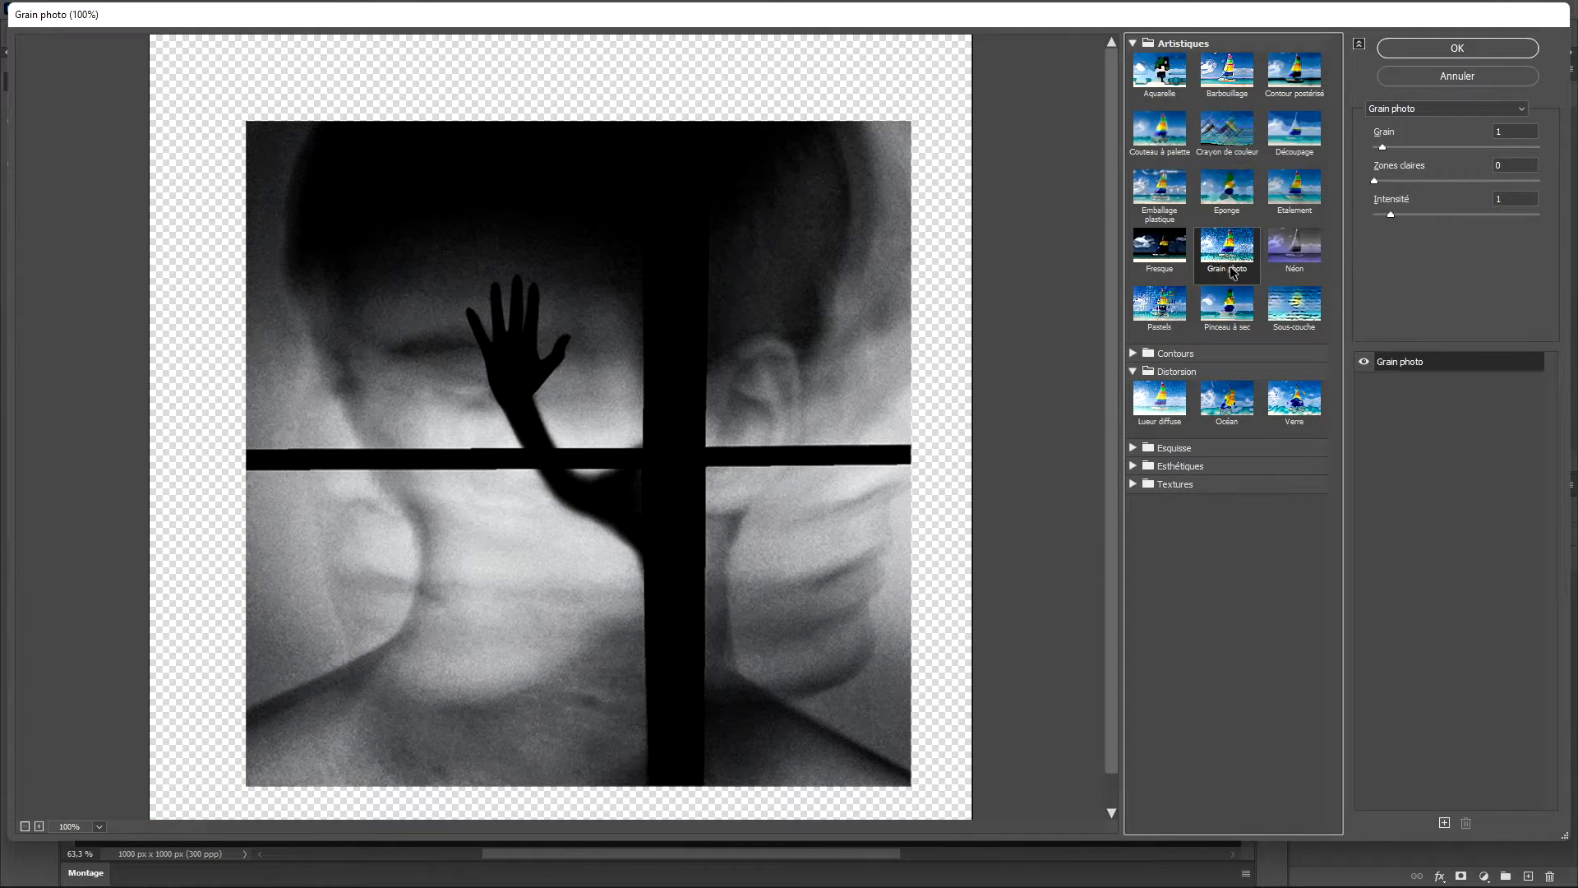
{"action": "left_click", "coordinate": [1160, 306]}
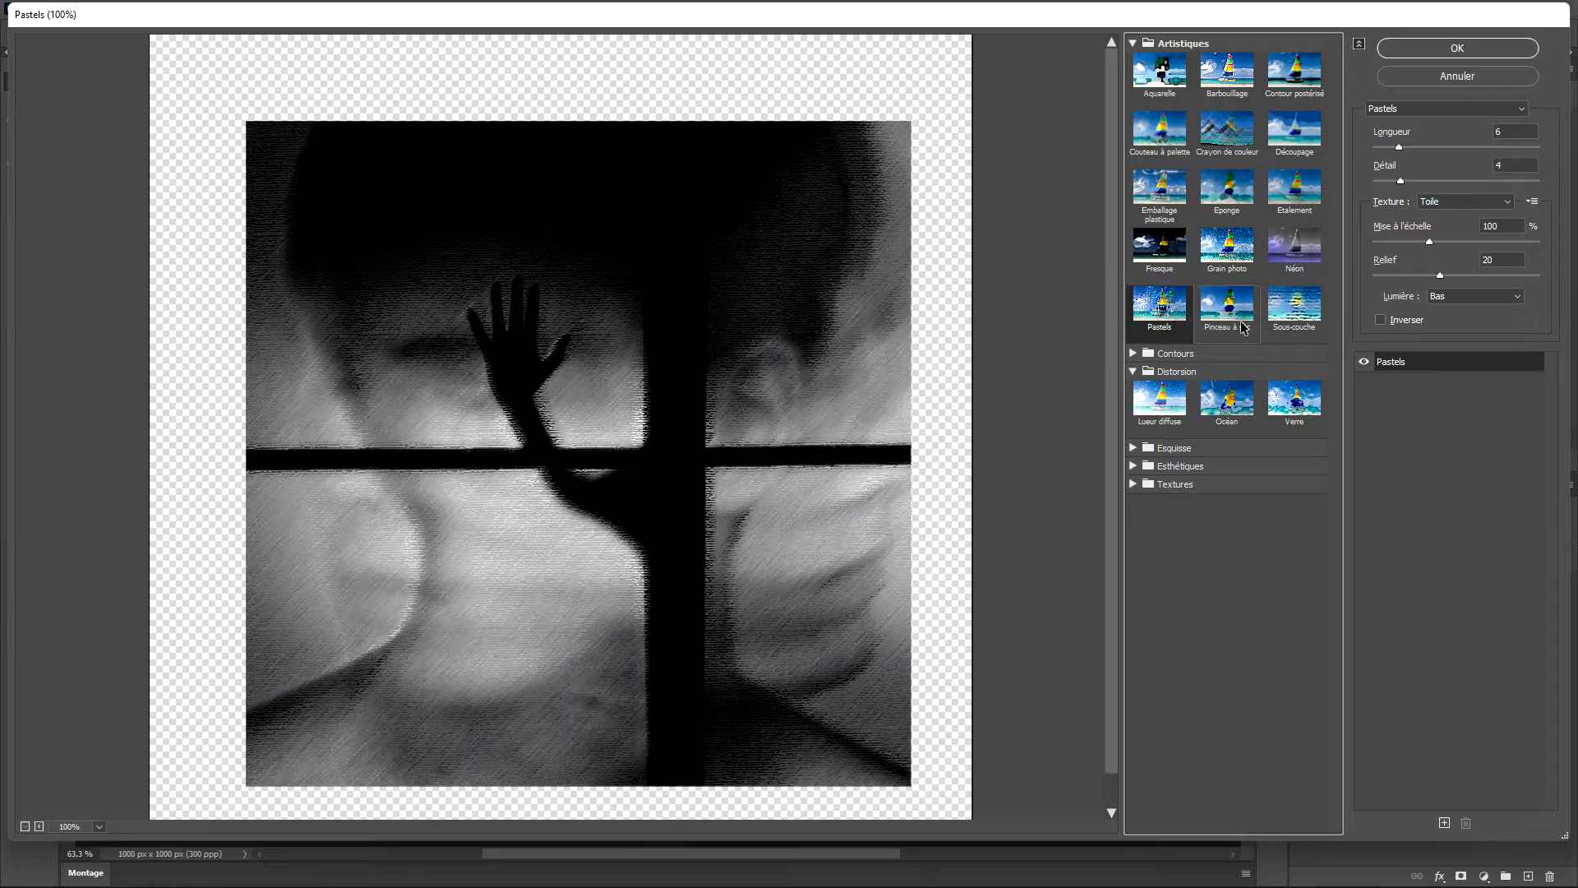
{"action": "left_click", "coordinate": [1233, 322]}
{"action": "left_click", "coordinate": [1312, 319]}
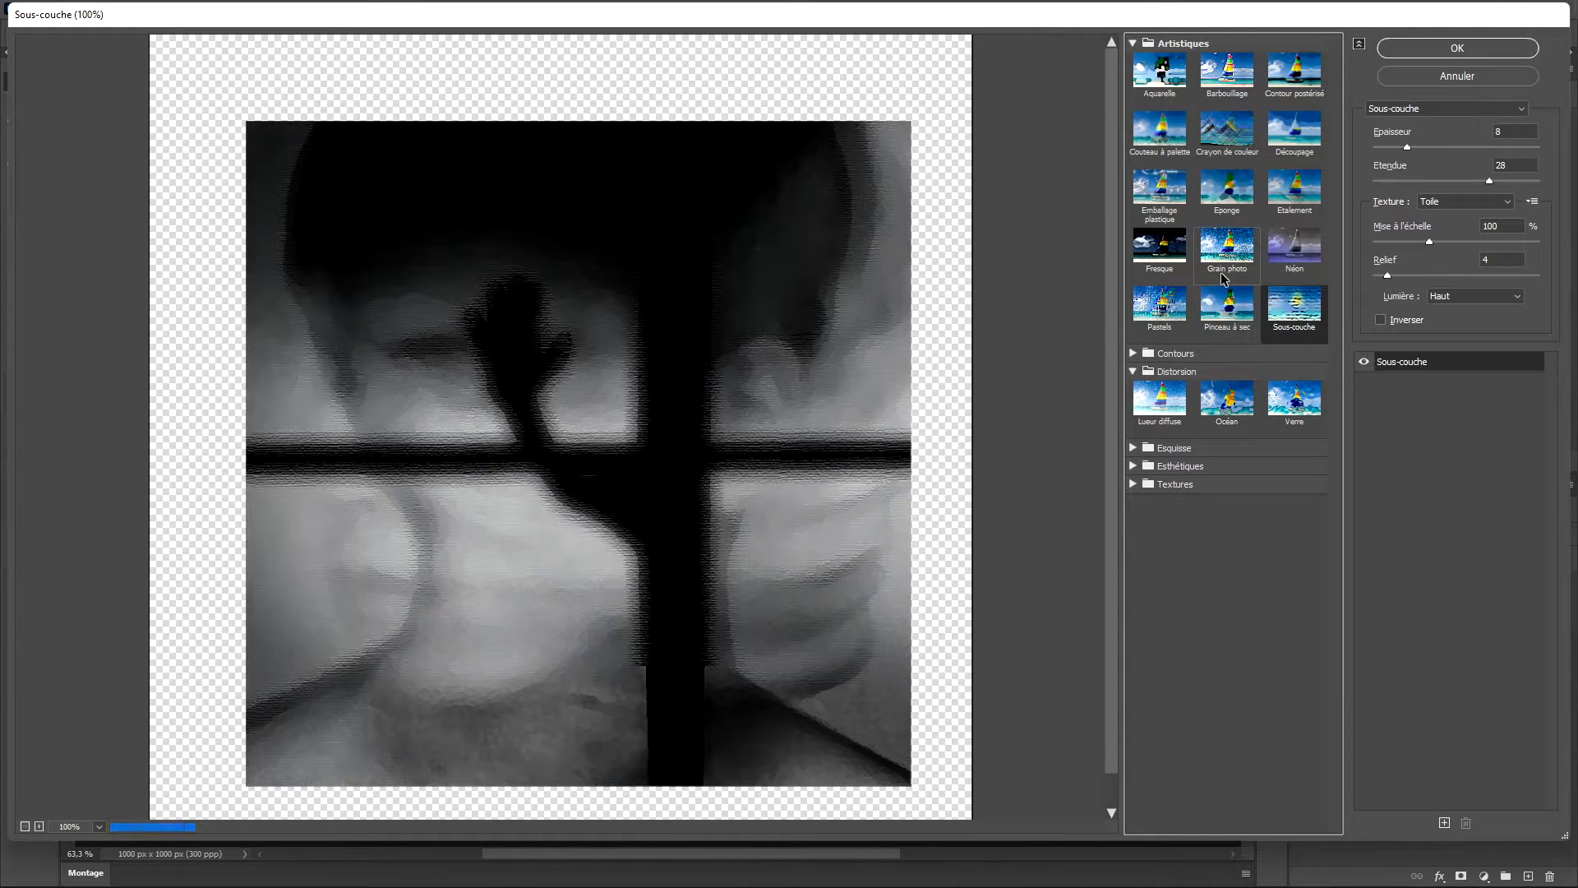
Preview the Contours filters on the composite, including Contour encré, Croisillons and Sumi-e.
{"action": "left_click", "coordinate": [1133, 354]}
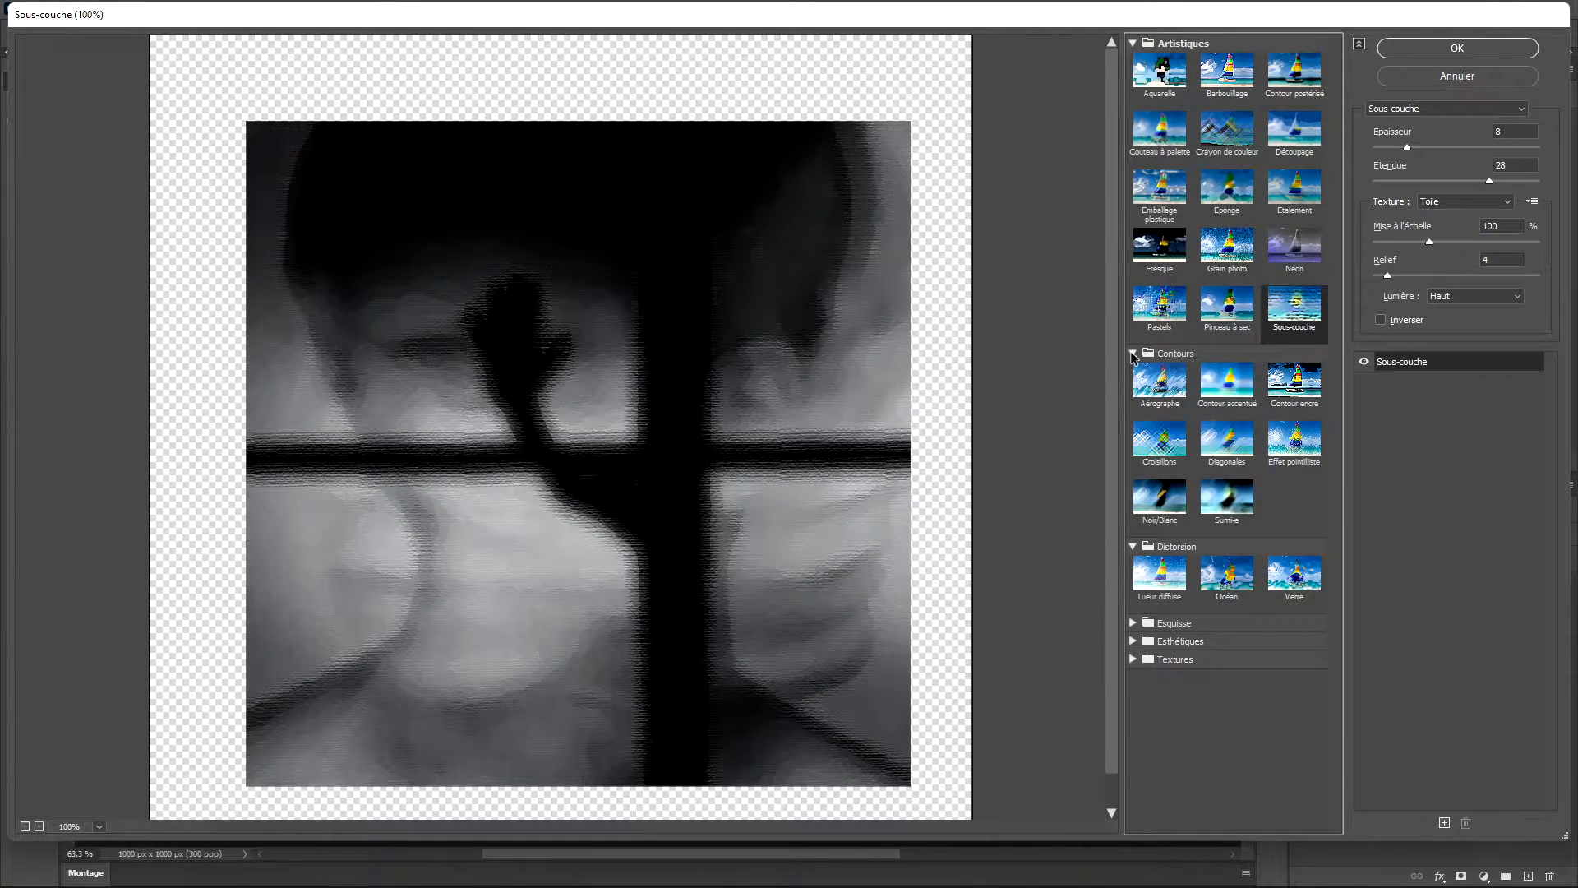
{"action": "left_click", "coordinate": [1160, 380]}
{"action": "left_click", "coordinate": [1228, 380]}
{"action": "left_click", "coordinate": [1295, 380]}
{"action": "left_click", "coordinate": [1227, 448]}
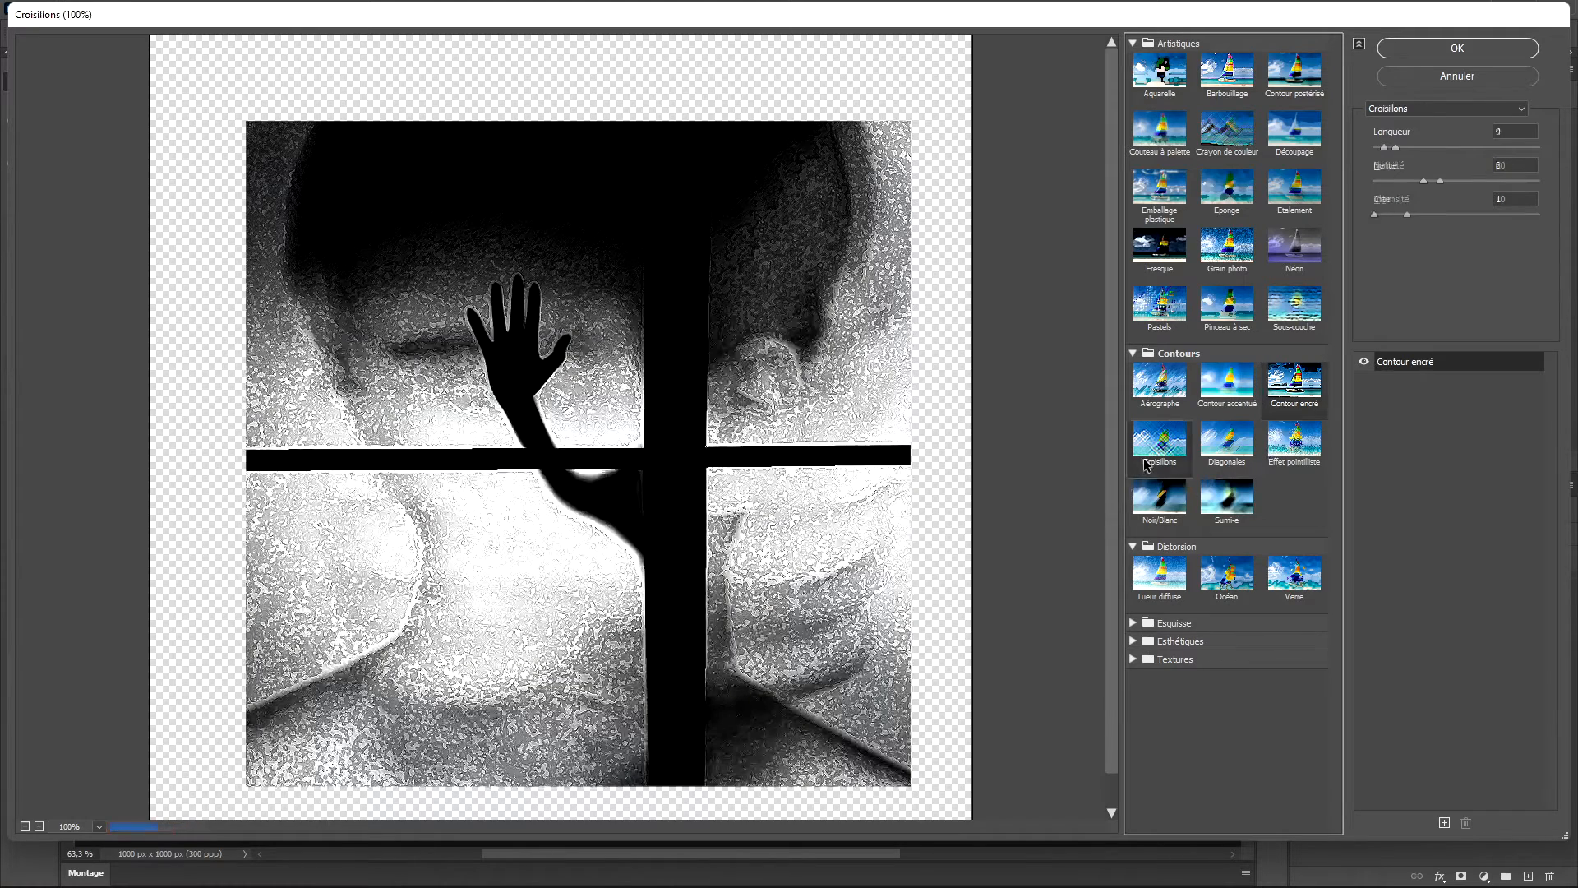
{"action": "left_click", "coordinate": [1227, 497]}
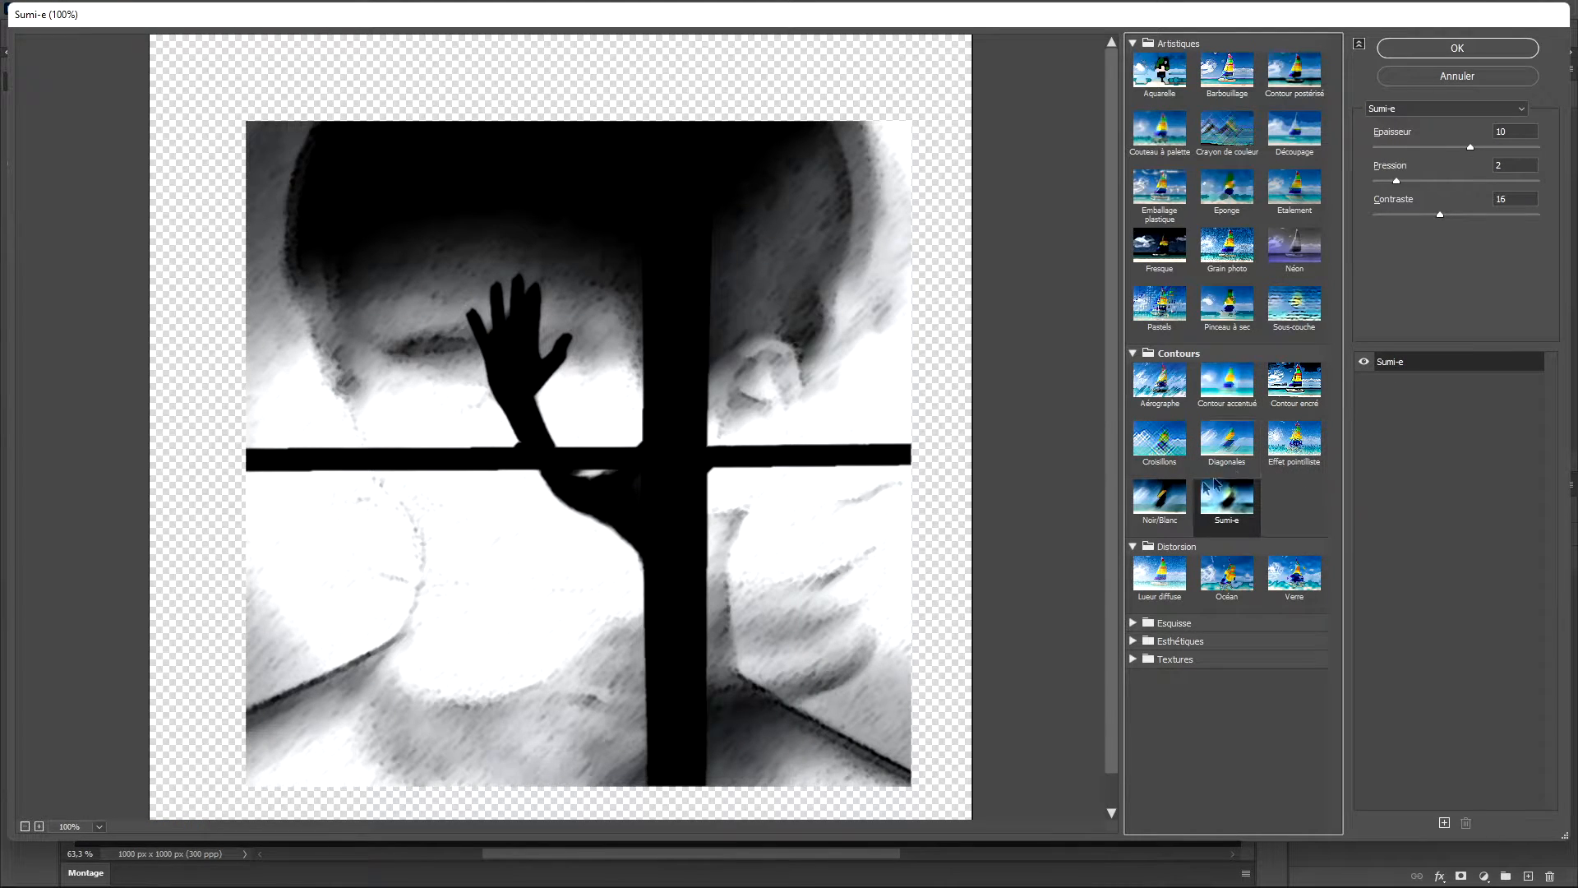
Apply the Verre distortion filter to the copied composite layer with Distortion 1, Lissage 2 and the Dépolie texture.
{"action": "left_click", "coordinate": [1293, 573]}
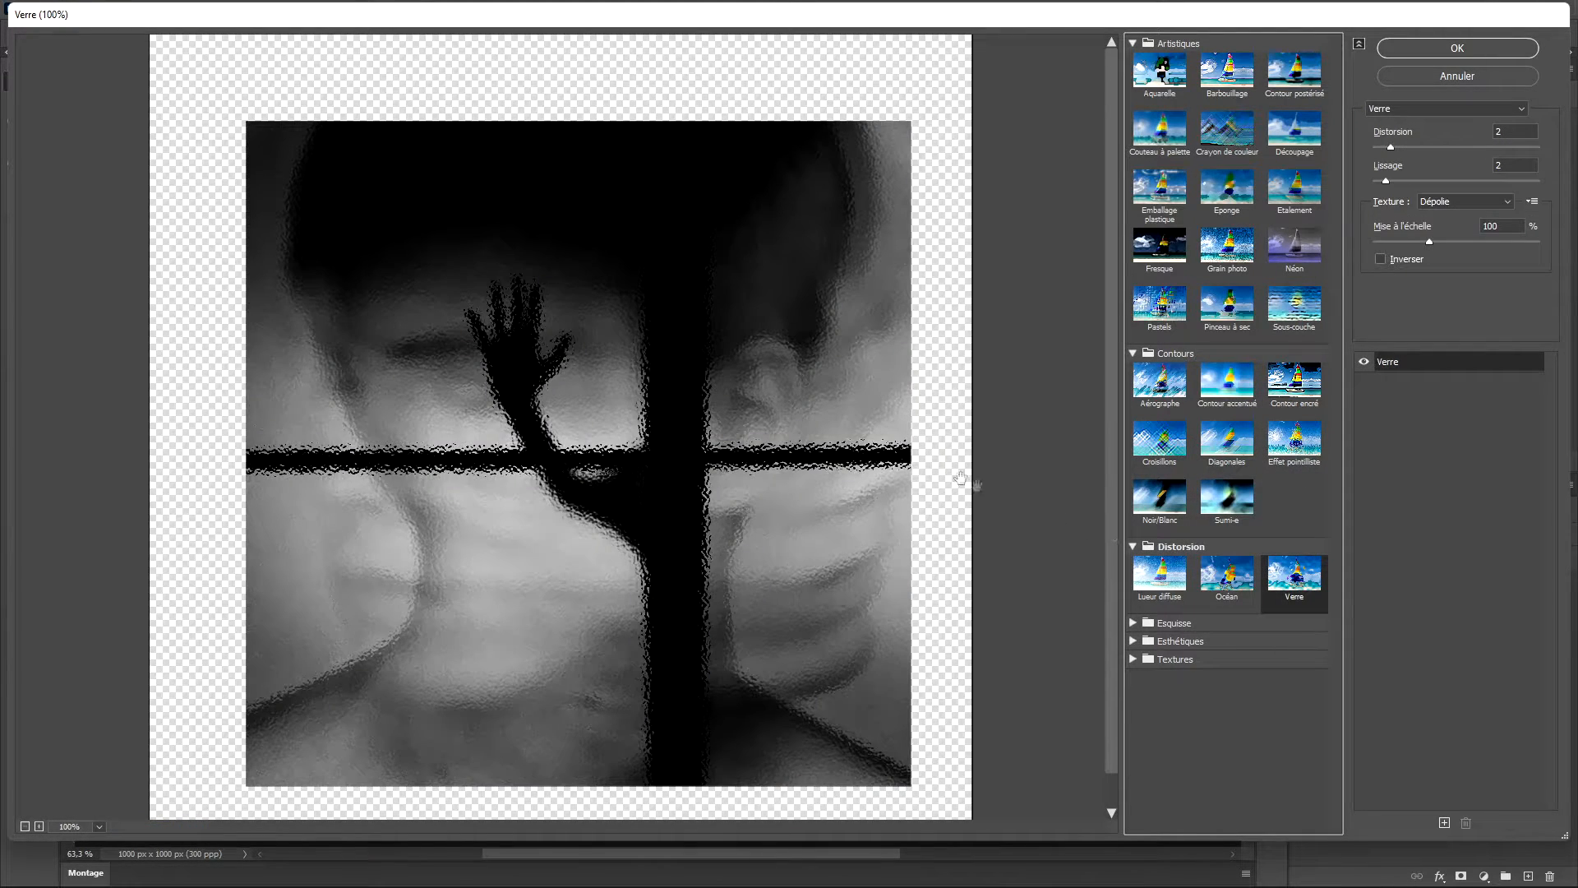
{"action": "left_click_drag", "start_coordinate": [1391, 150], "coordinate": [1386, 181]}
{"action": "left_click_drag", "start_coordinate": [1383, 148], "coordinate": [1379, 149]}
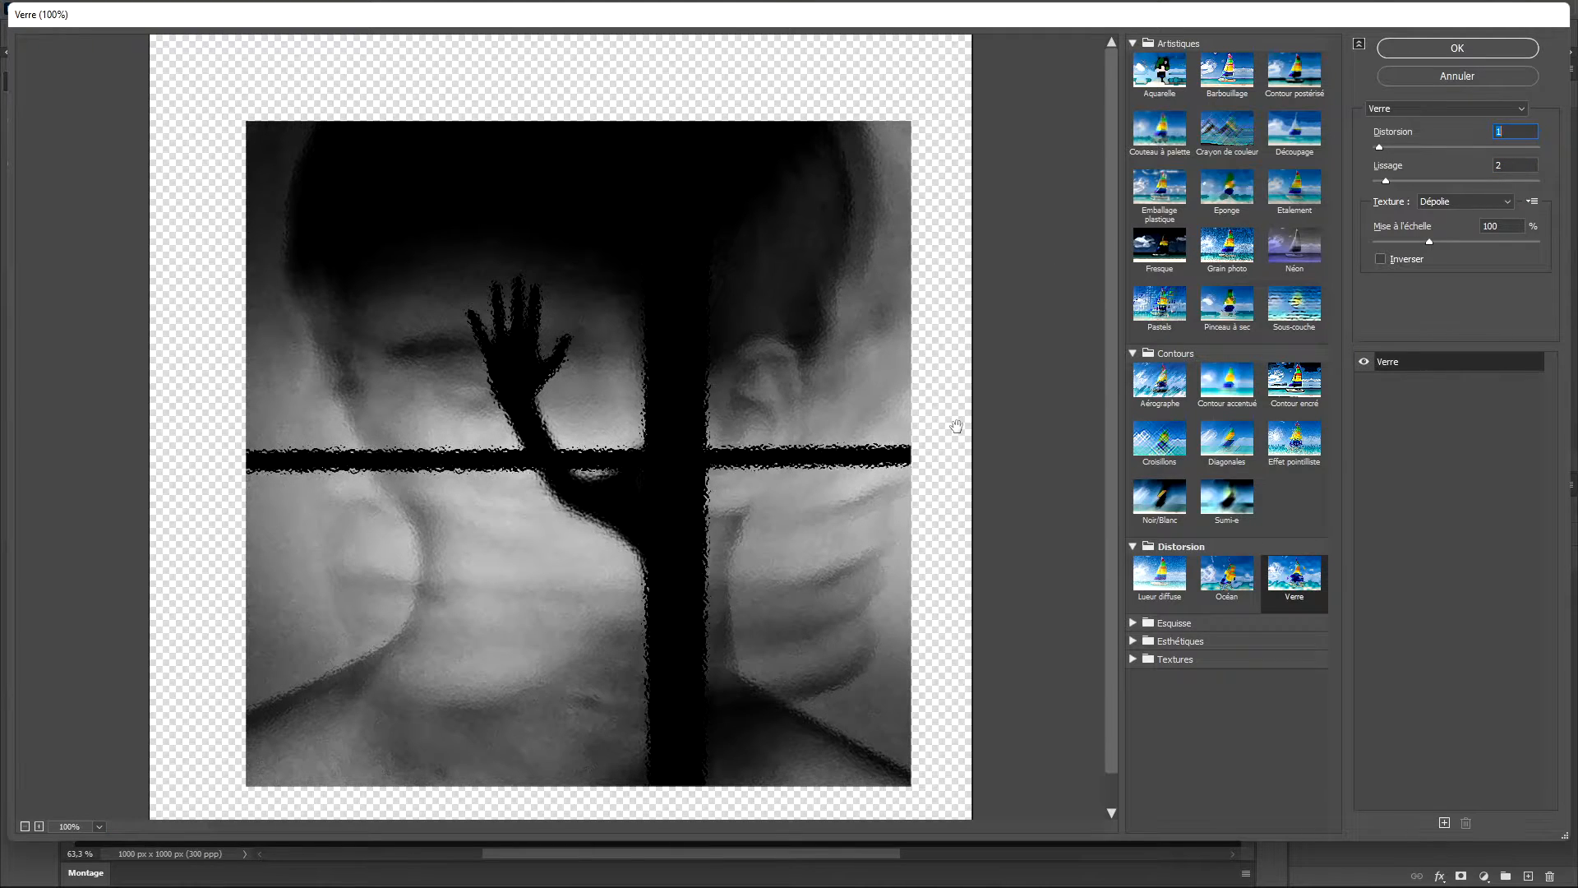
{"action": "key", "text": "Return"}
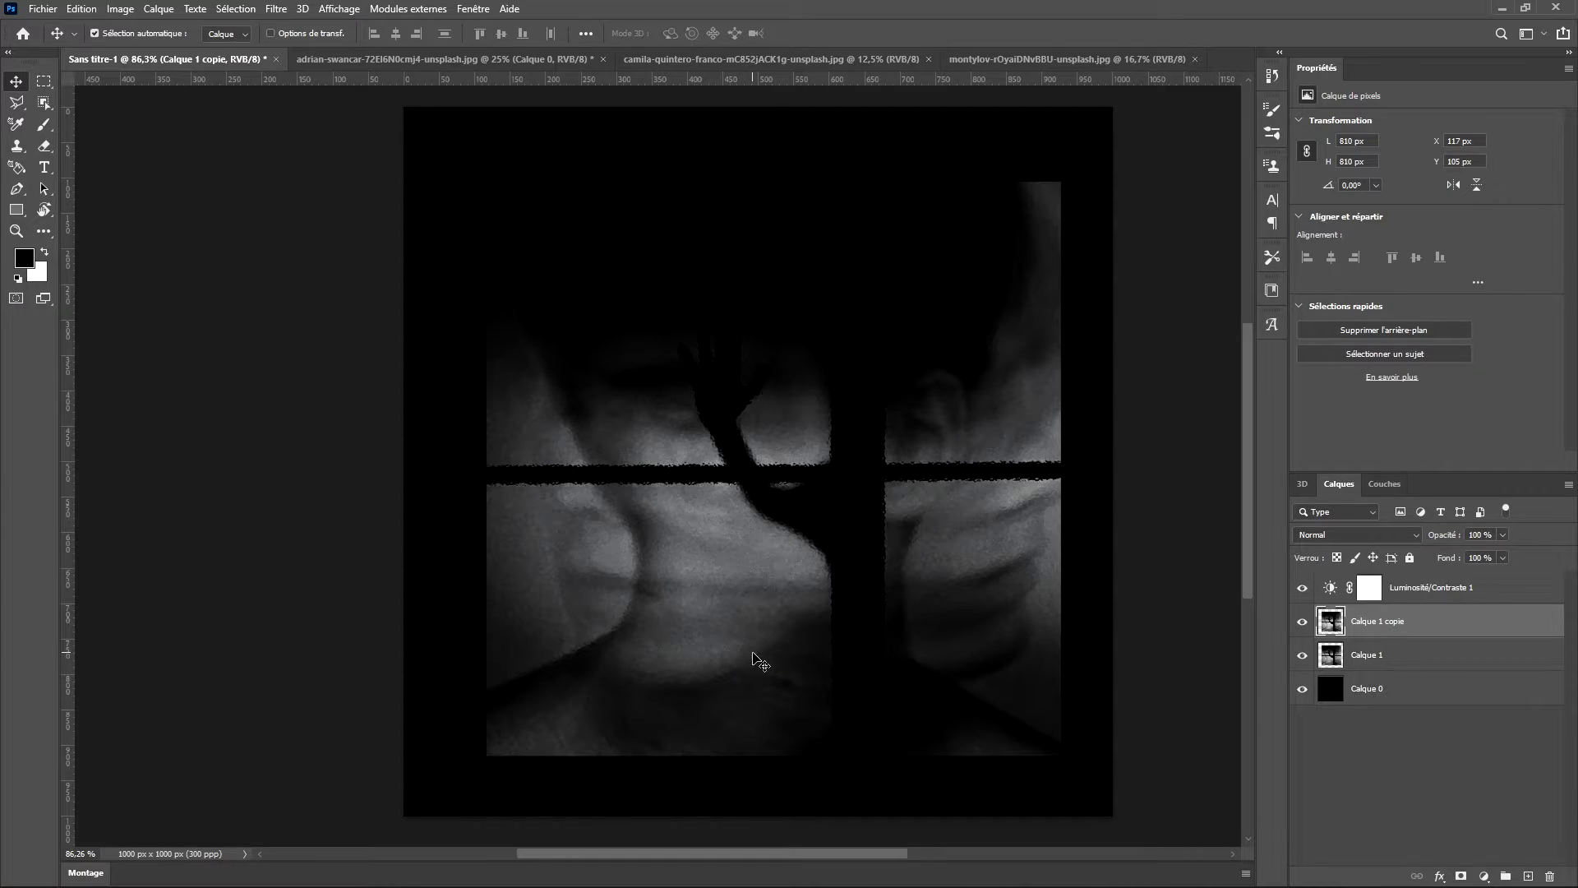
Set the existing Brightness/Contrast adjustment to brightness -121 and contrast 8.
{"action": "left_click", "coordinate": [1429, 592]}
{"action": "left_click", "coordinate": [1484, 876]}
{"action": "left_click", "coordinate": [1351, 582]}
{"action": "left_click_drag", "start_coordinate": [1343, 168], "coordinate": [1363, 169]}
{"action": "left_click_drag", "start_coordinate": [1514, 201], "coordinate": [1553, 202]}
{"action": "left_click_drag", "start_coordinate": [1362, 168], "coordinate": [1325, 174]}
{"action": "left_click_drag", "start_coordinate": [1553, 201], "coordinate": [1436, 201]}
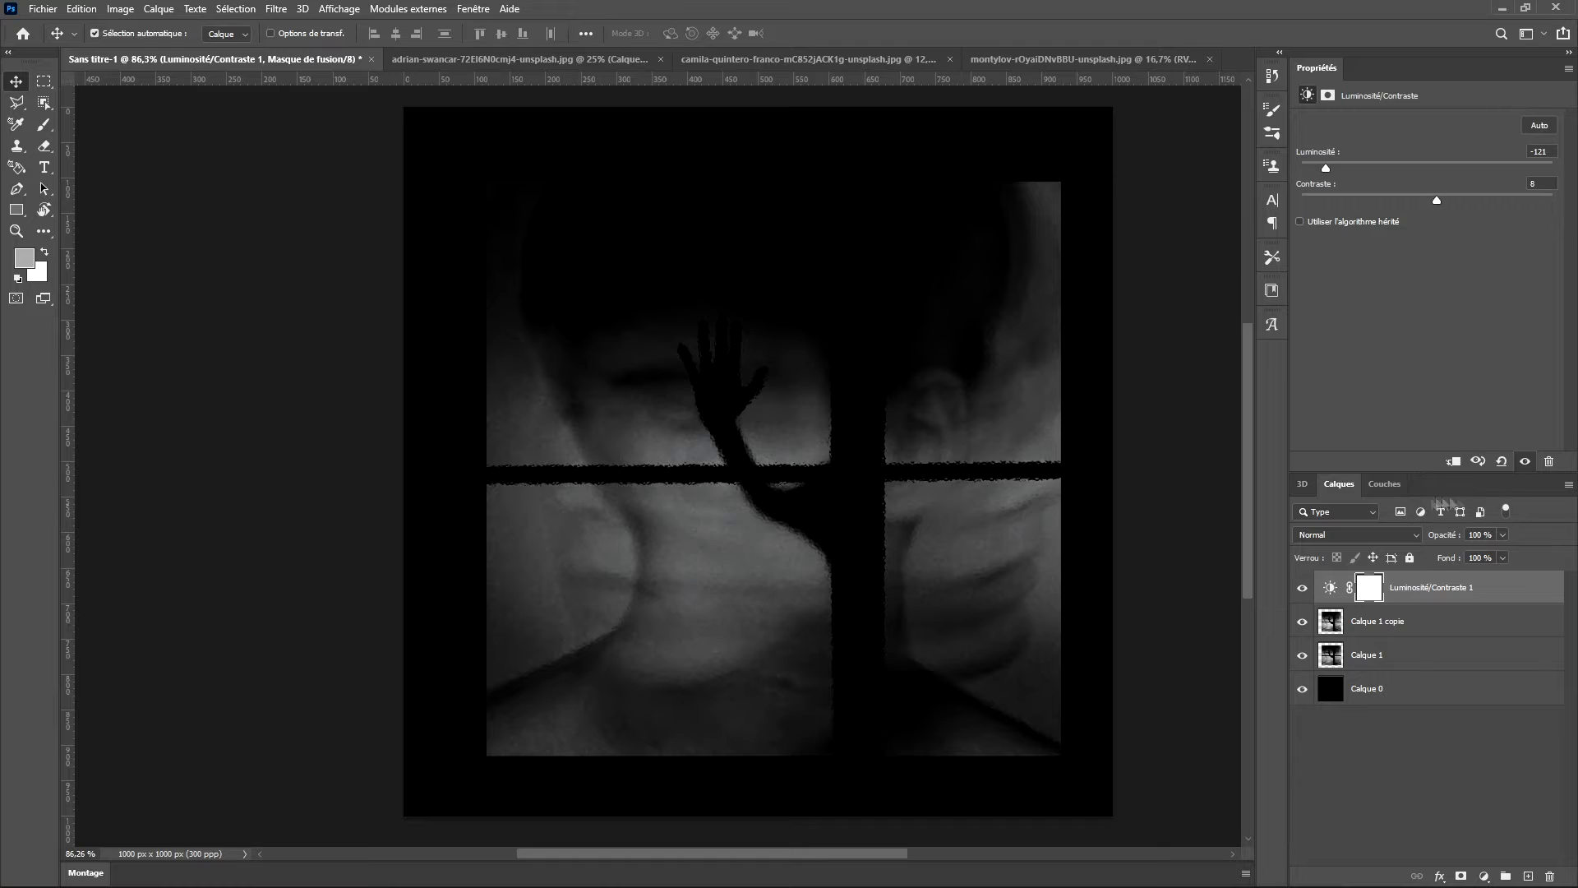
Add a Photo Filter adjustment using black as its colour at 100% density.
{"action": "left_click", "coordinate": [1484, 877]}
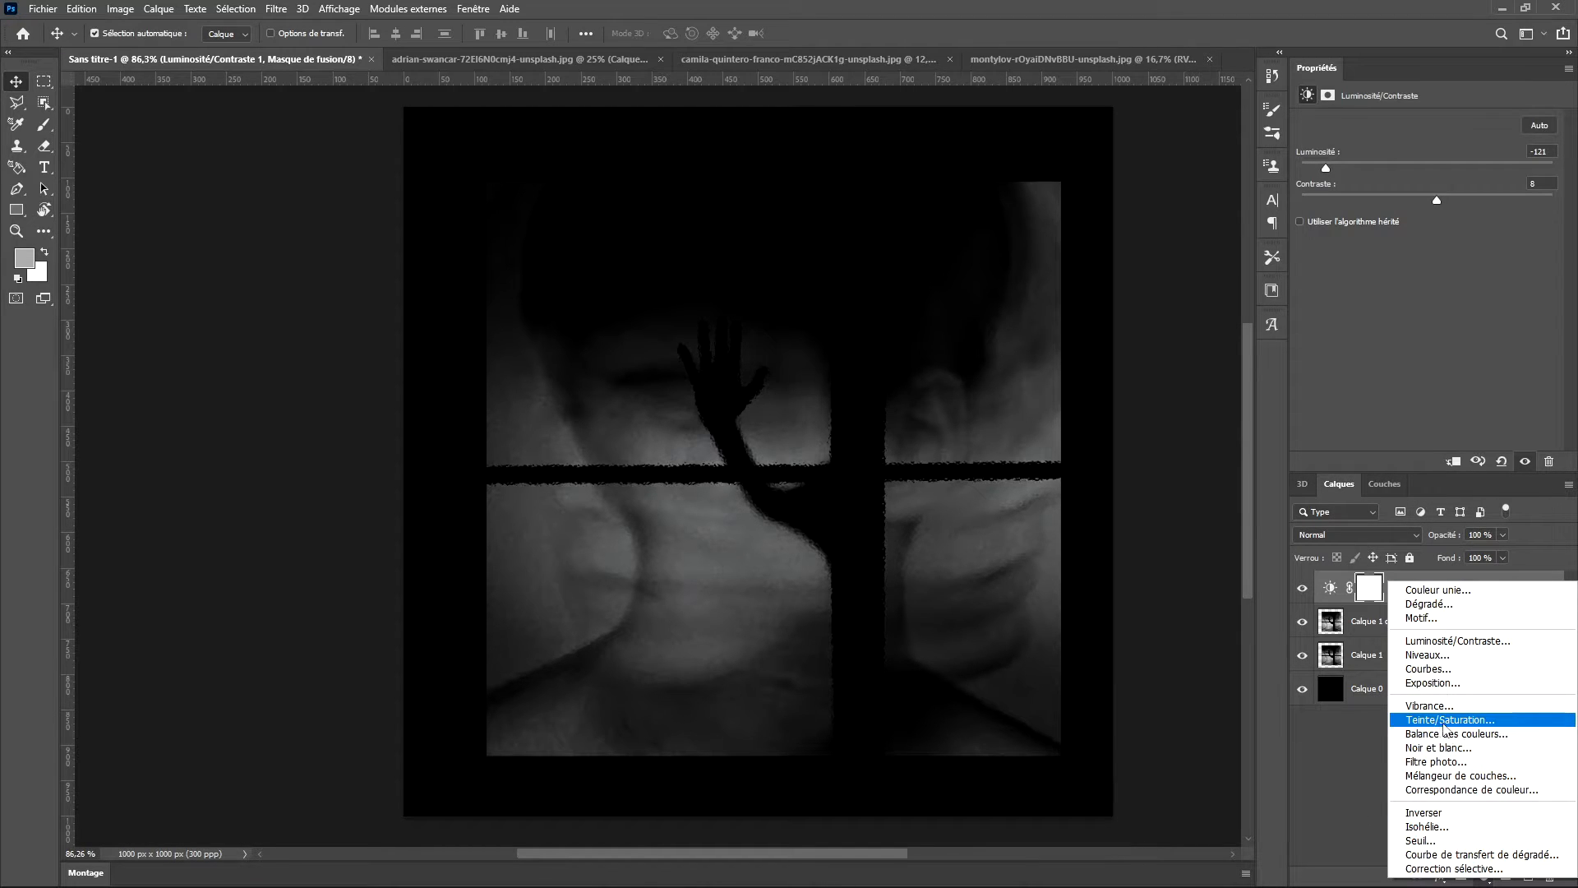
{"action": "left_click", "coordinate": [1471, 763]}
{"action": "left_click", "coordinate": [1371, 149]}
{"action": "left_click", "coordinate": [264, 403]}
{"action": "left_click", "coordinate": [457, 199]}
{"action": "left_click_drag", "start_coordinate": [1362, 192], "coordinate": [1558, 203]}
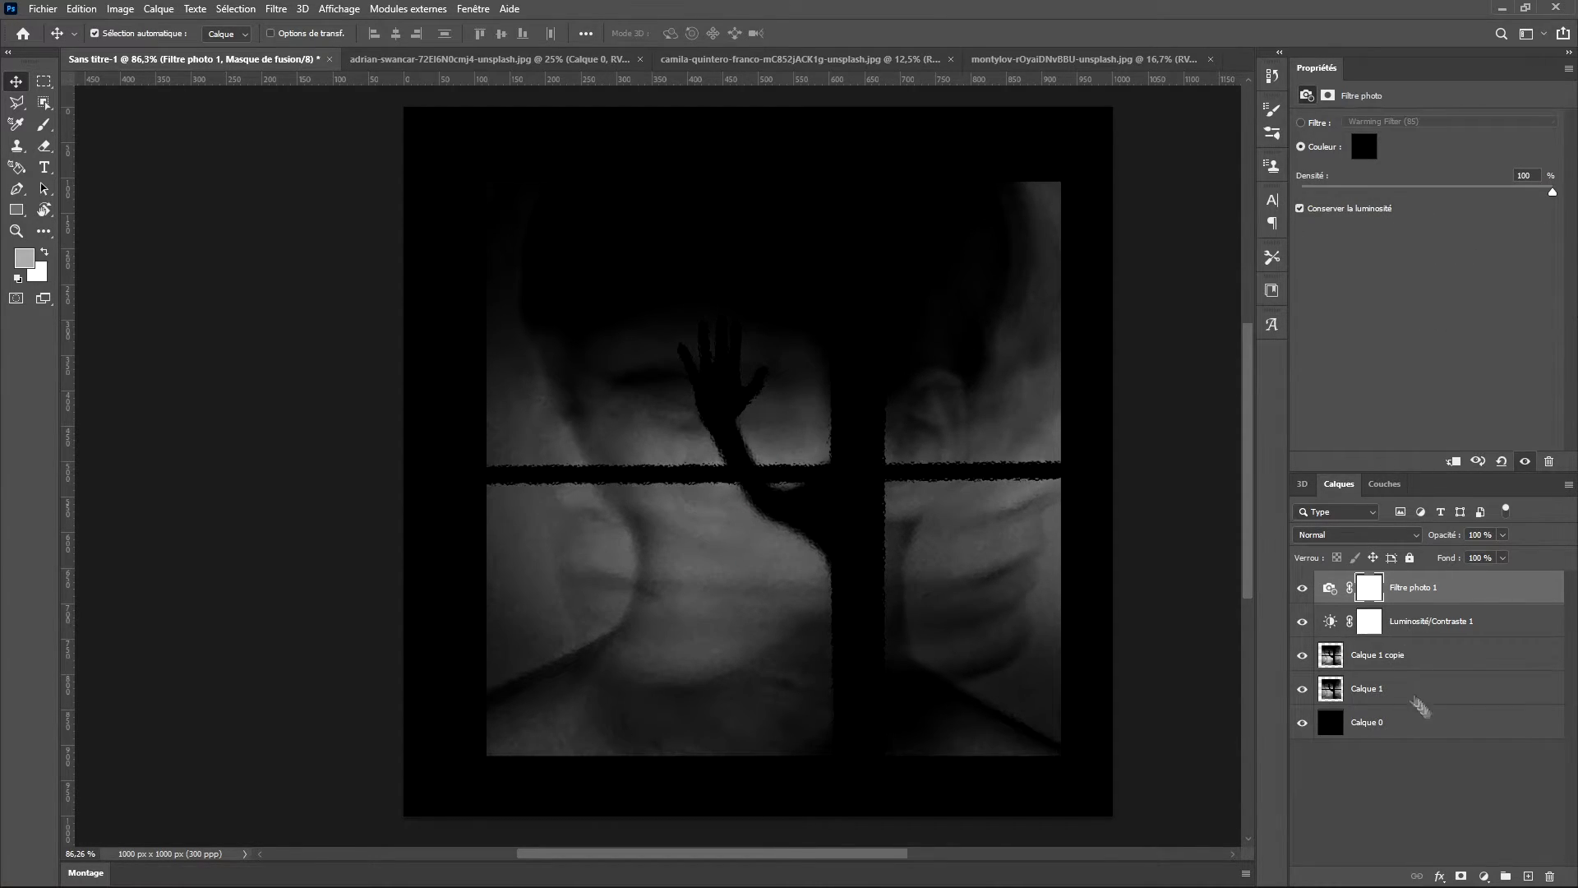
Add an Exposure adjustment with exposure +0.04 and slightly shift its gamma correction.
{"action": "left_click", "coordinate": [1484, 876]}
{"action": "left_click", "coordinate": [1430, 681]}
{"action": "left_click_drag", "start_coordinate": [1427, 165], "coordinate": [1432, 200]}
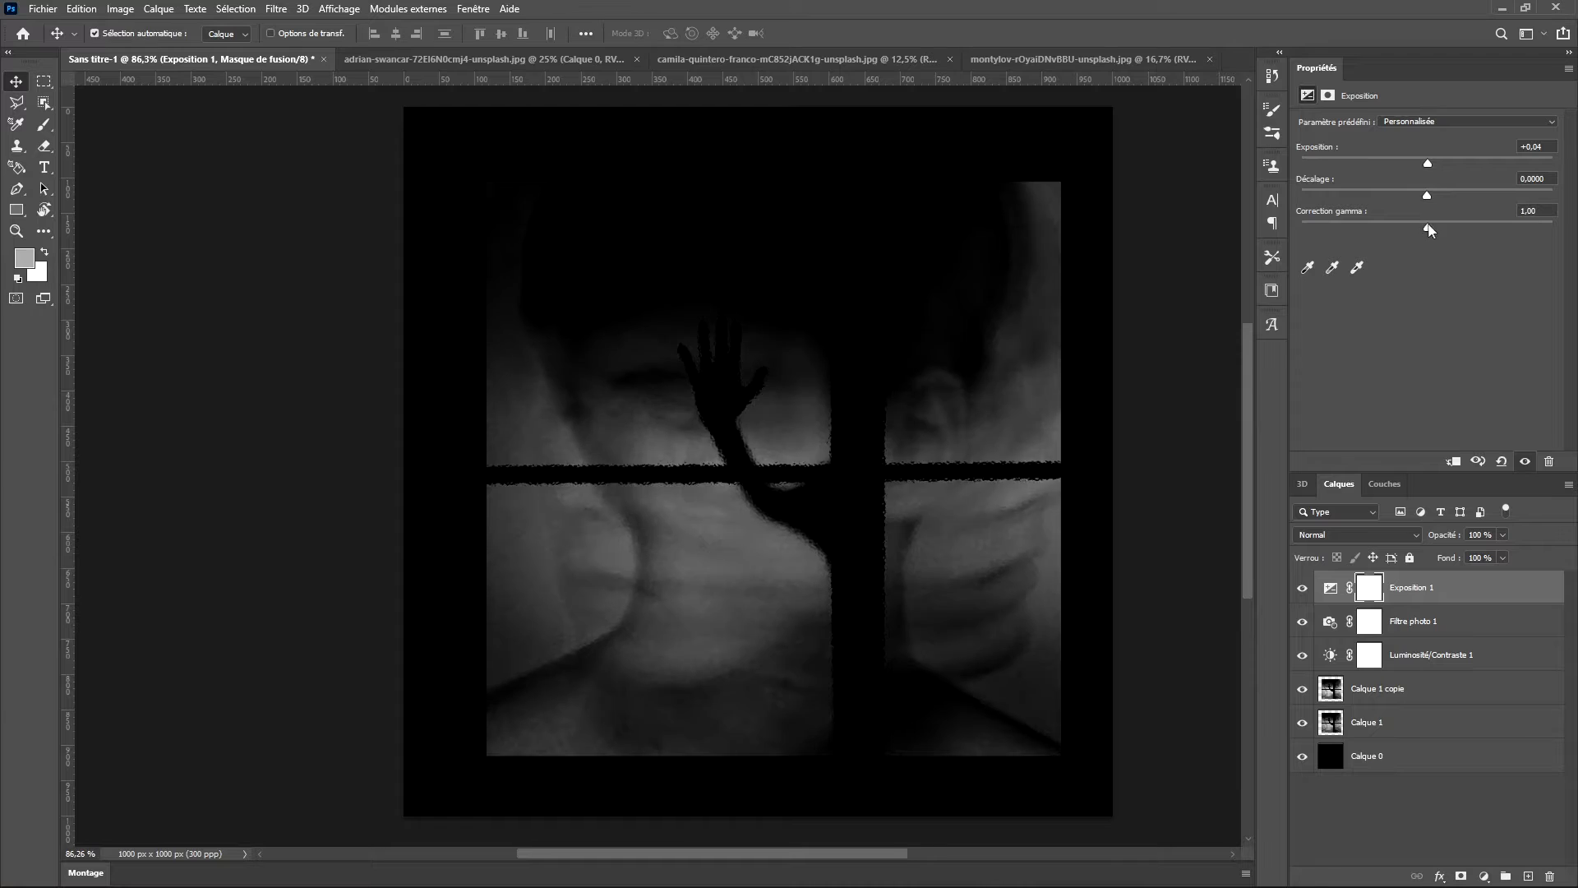
{"action": "left_click_drag", "start_coordinate": [1429, 230], "coordinate": [1431, 229]}
Add a Curves adjustment with a lowered shadow point and a lifted point at input 77, output 85.
{"action": "left_click", "coordinate": [1485, 876]}
{"action": "left_click", "coordinate": [1422, 678]}
{"action": "left_click_drag", "start_coordinate": [1364, 339], "coordinate": [1408, 295]}
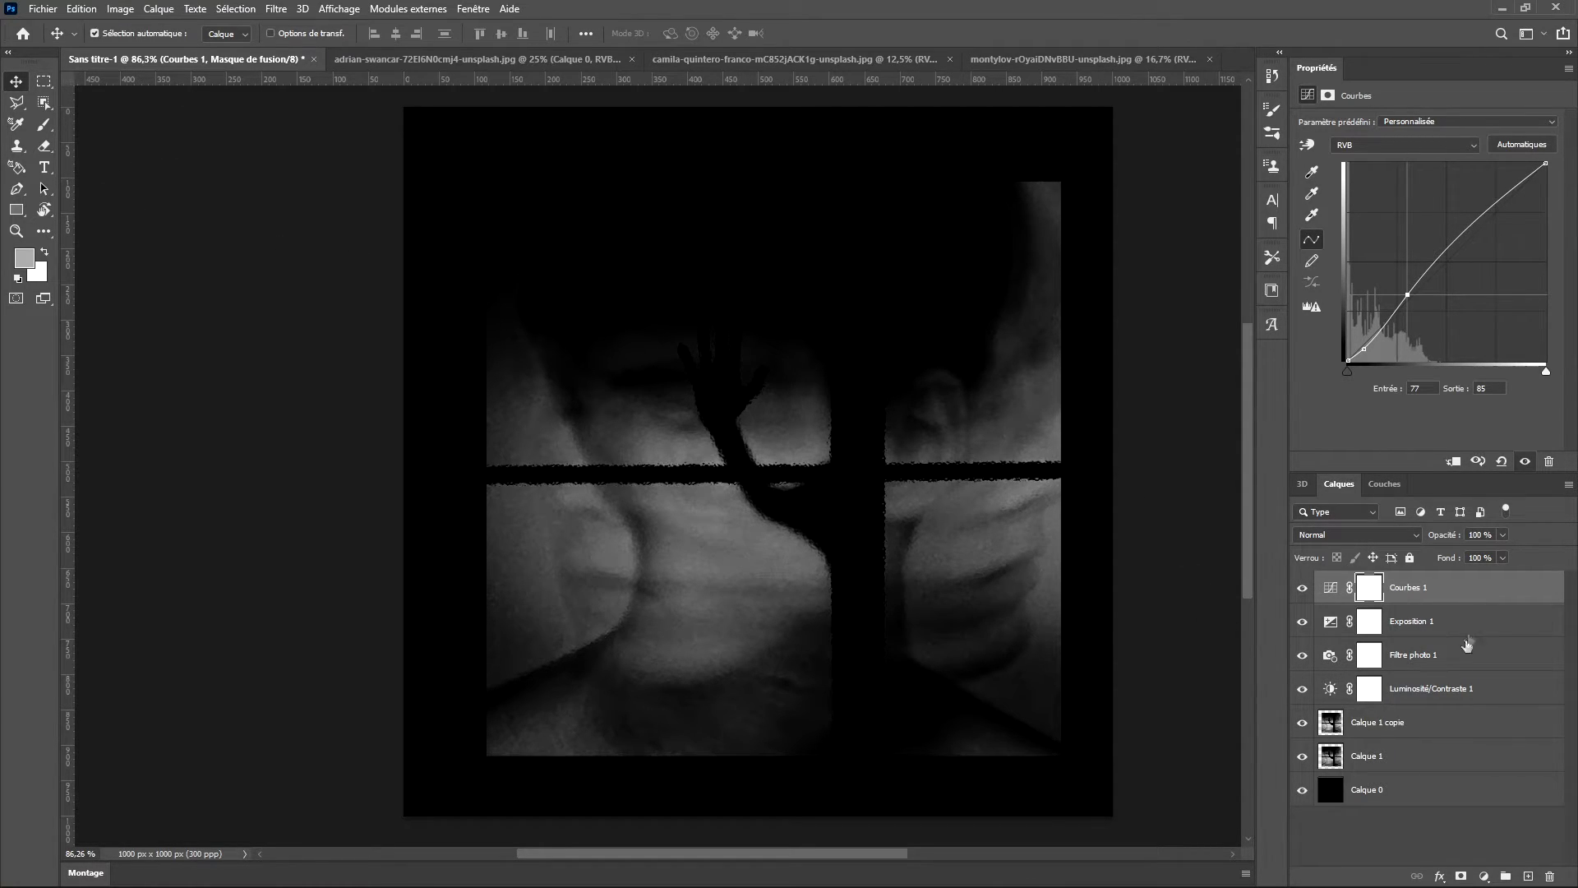
Review the Brightness/Contrast, Photo Filter, Exposure and Curves adjustment layers one after another.
{"action": "left_click", "coordinate": [1452, 695]}
{"action": "left_click", "coordinate": [1397, 653]}
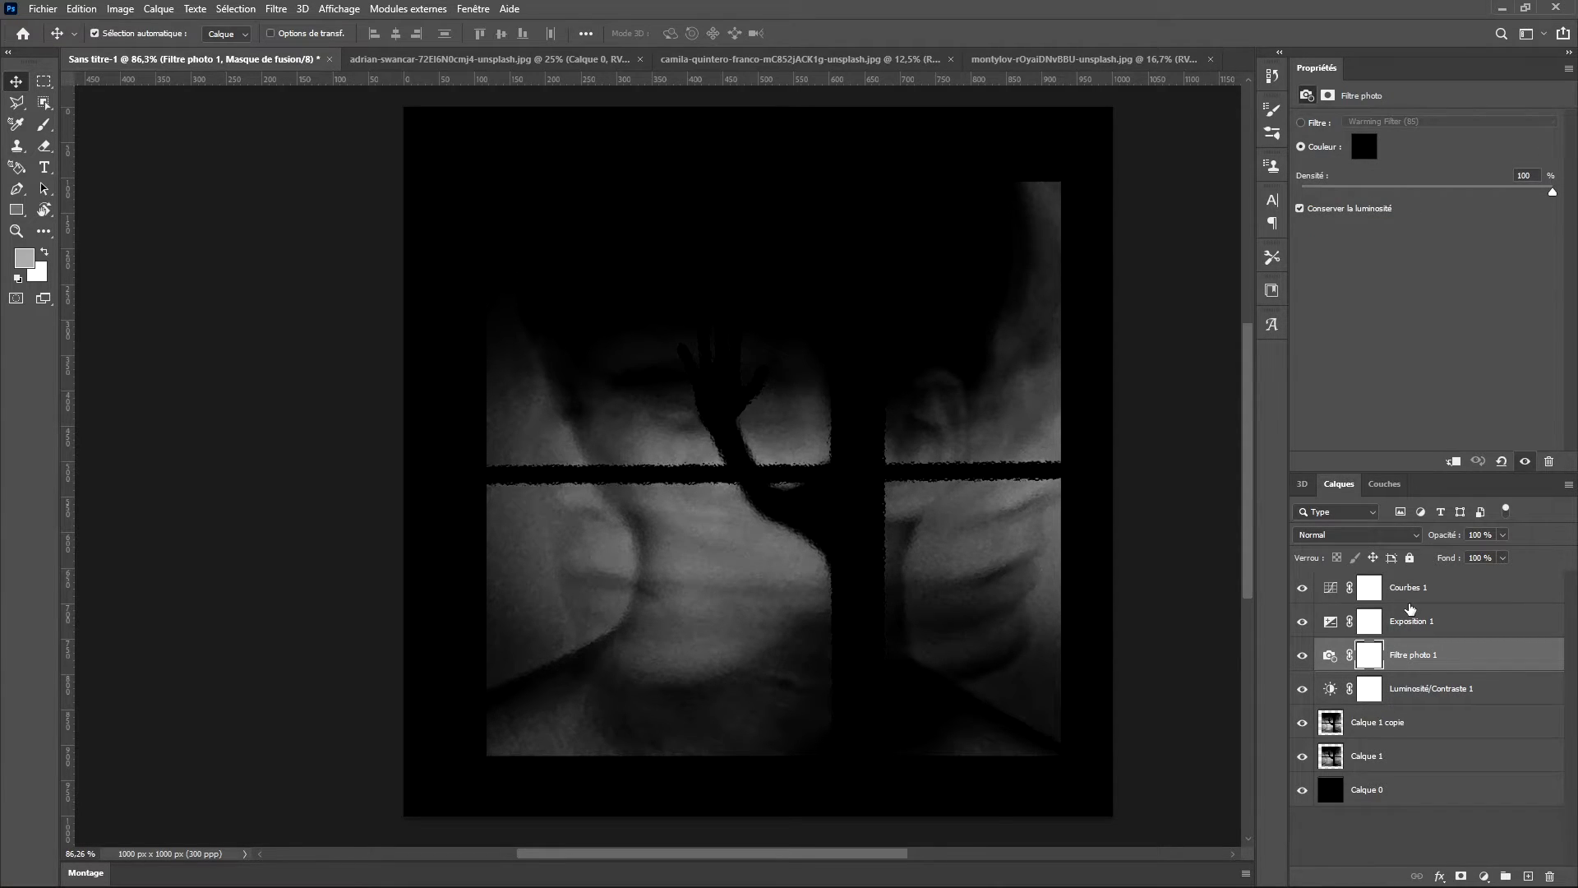
{"action": "left_click", "coordinate": [1370, 620]}
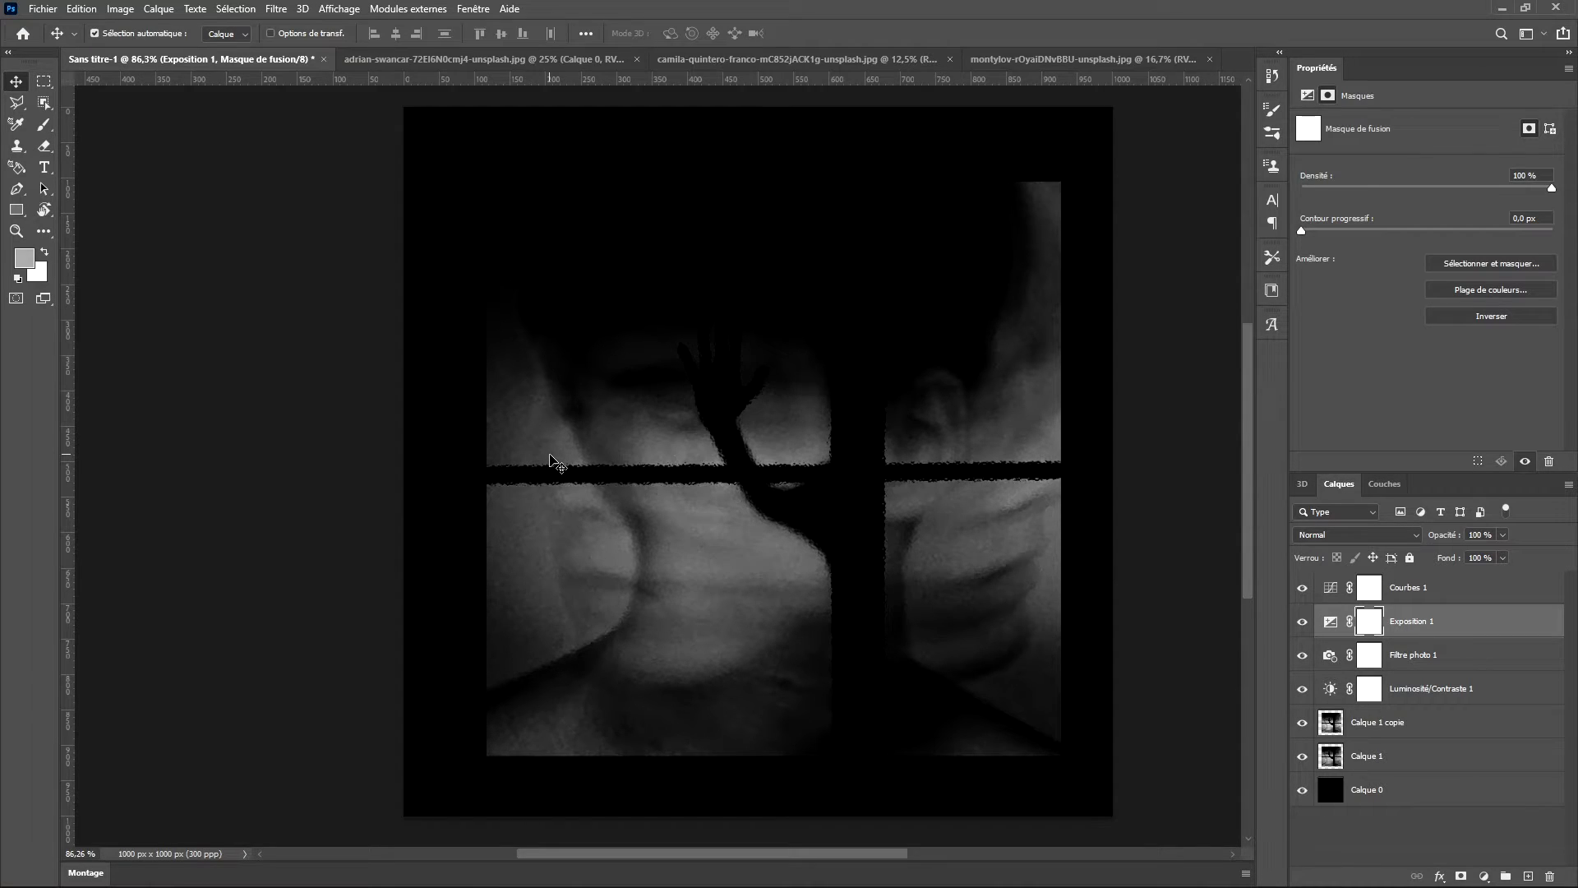
{"action": "left_click", "coordinate": [1445, 585]}
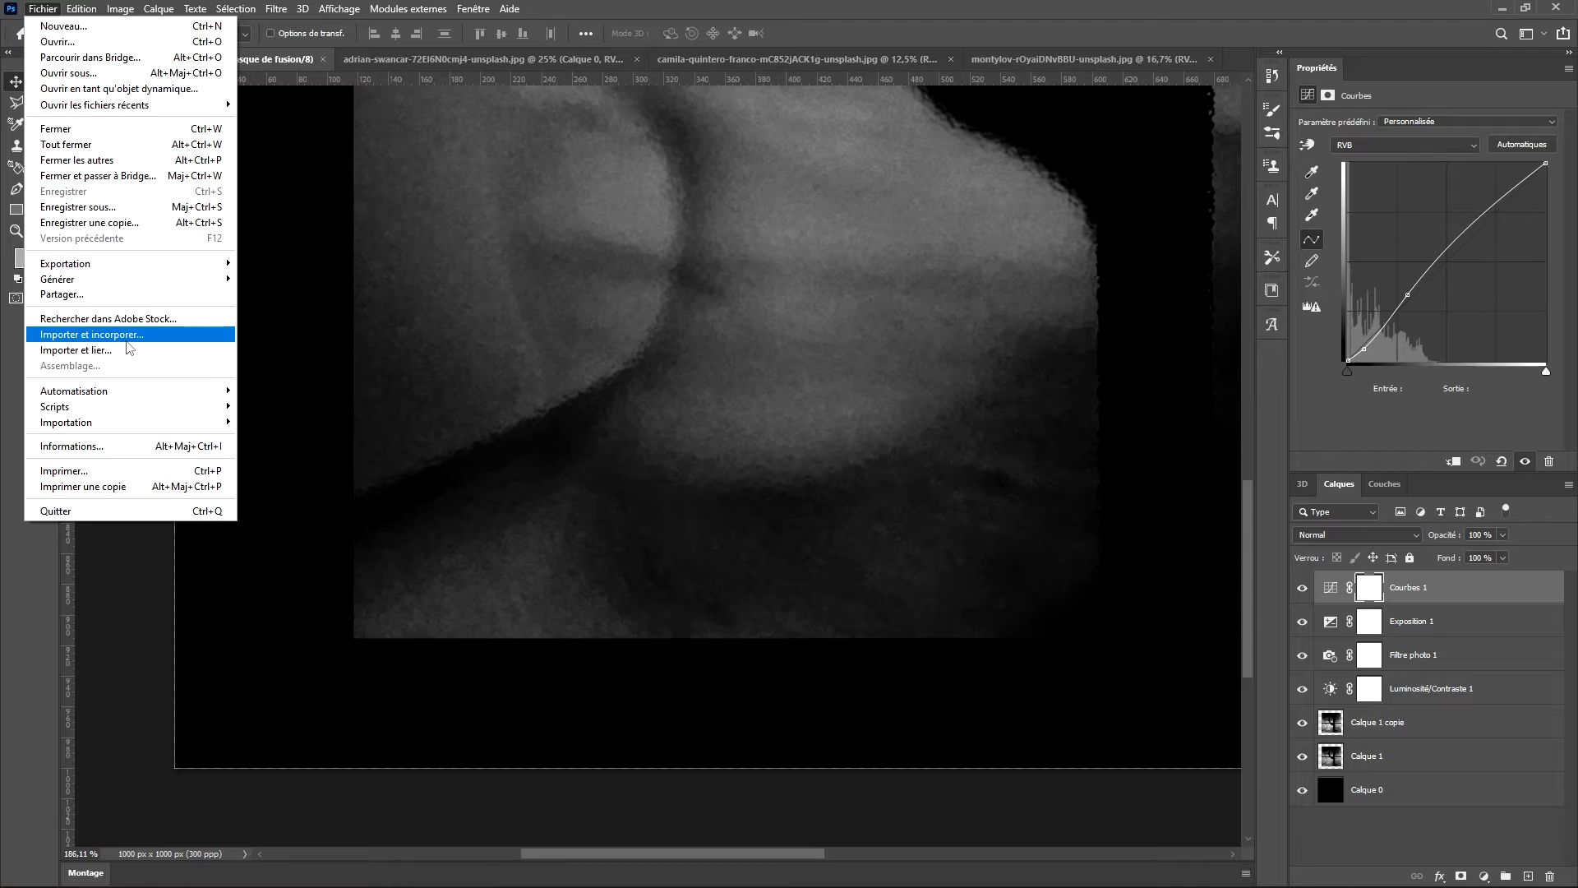
Embed parental-advisory-png-43528.png from the Téléchargements folder as a new layer in the cover.
{"action": "left_click", "coordinate": [124, 336]}
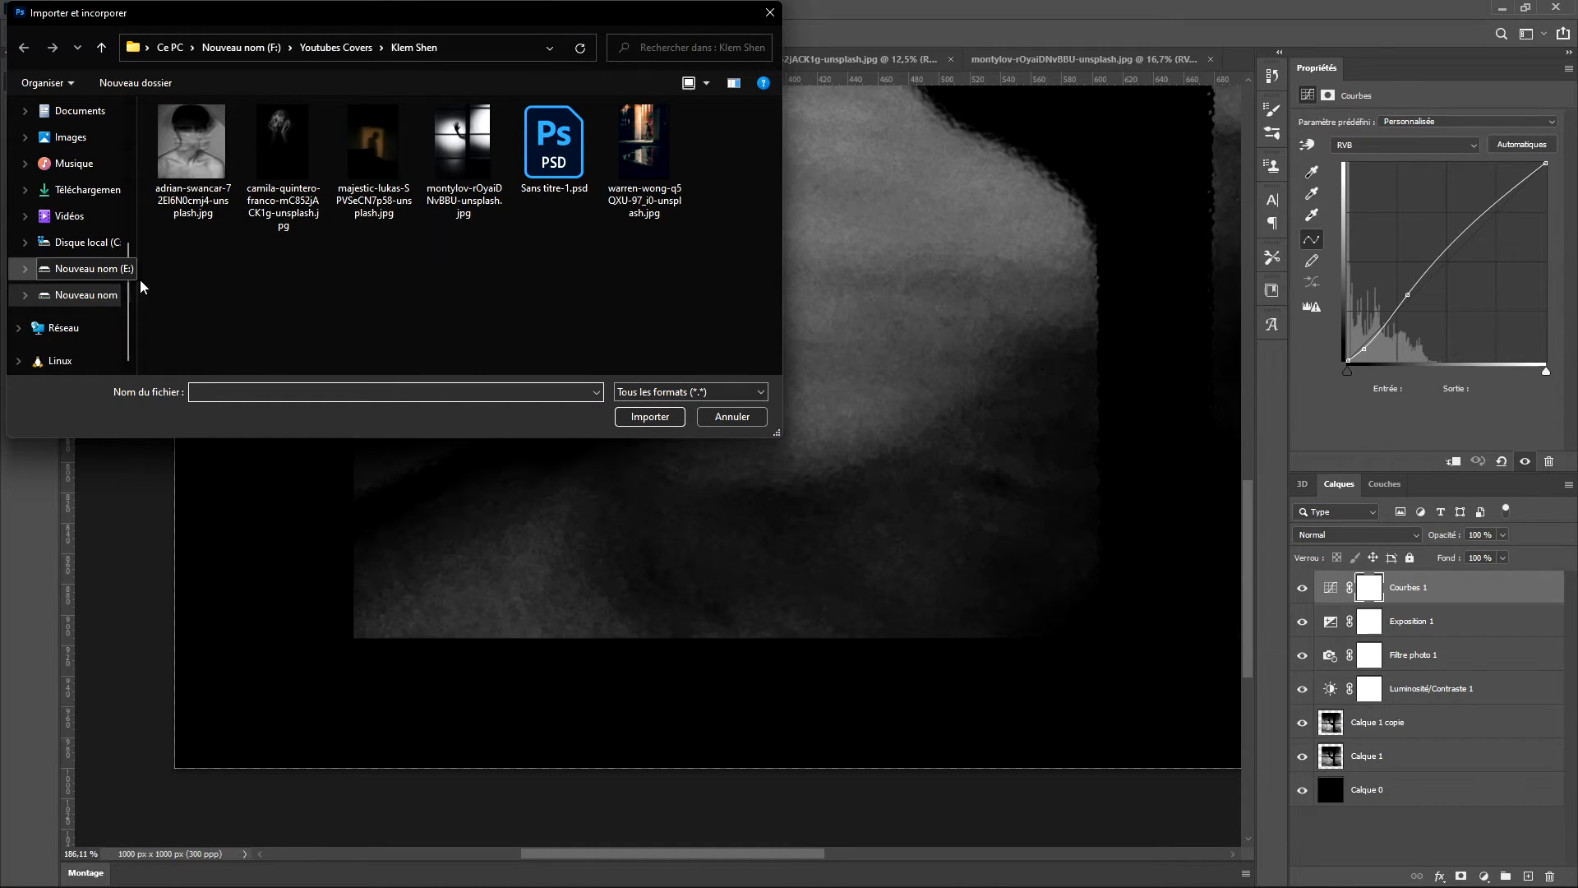
{"action": "scroll", "coordinate": [82, 213], "scroll_direction": "down", "scroll_amount": 1}
{"action": "left_click", "coordinate": [83, 190]}
{"action": "scroll", "coordinate": [247, 222], "scroll_direction": "down", "scroll_amount": 6}
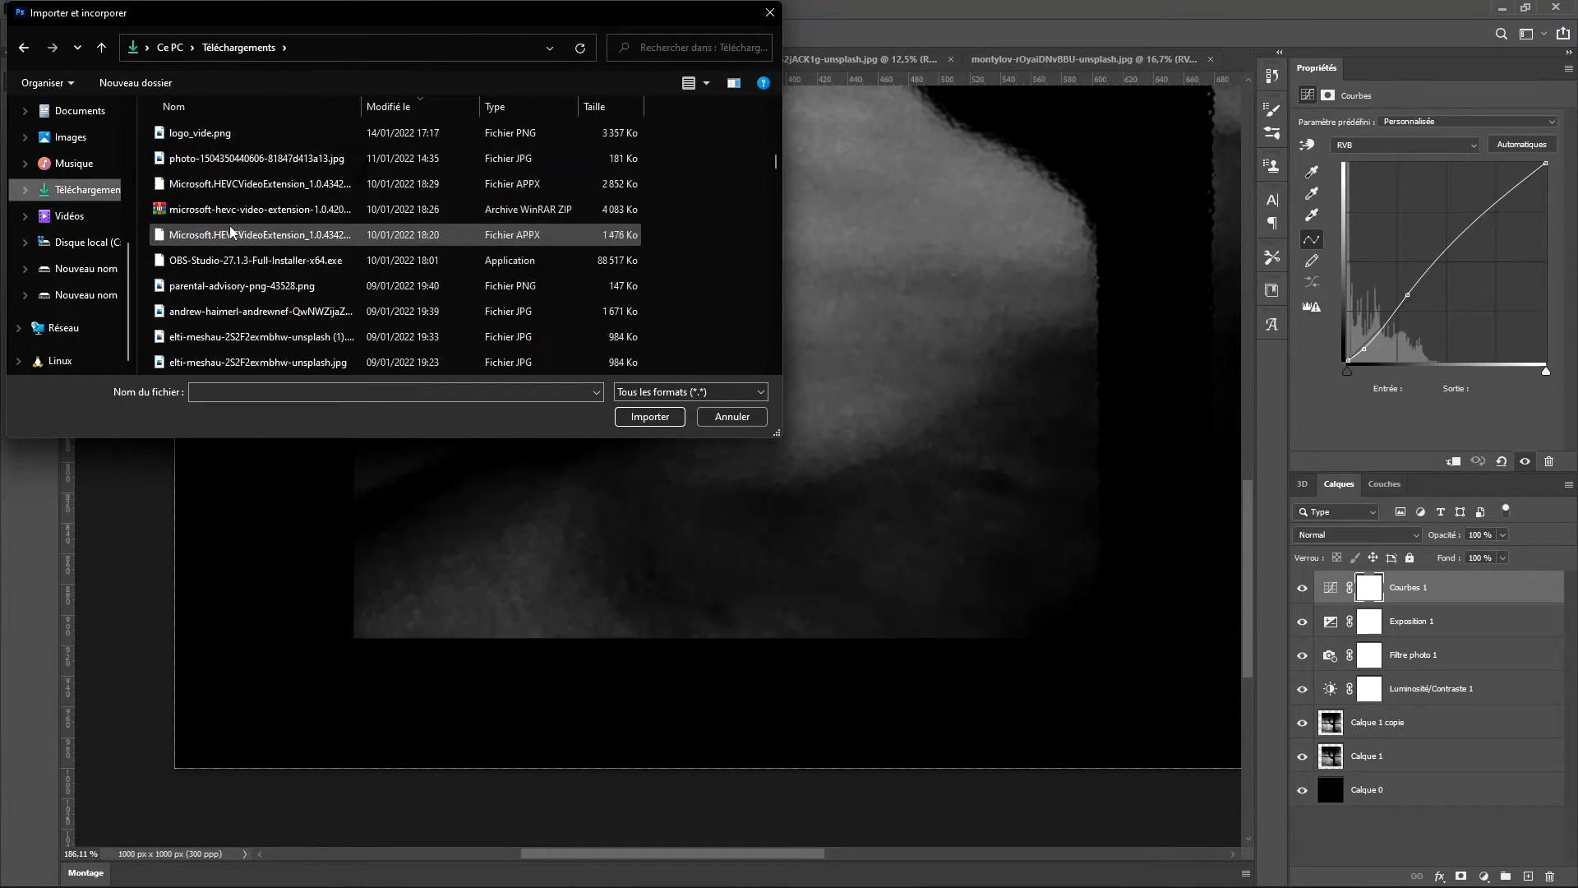
{"action": "scroll", "coordinate": [191, 222], "scroll_direction": "down", "scroll_amount": 3}
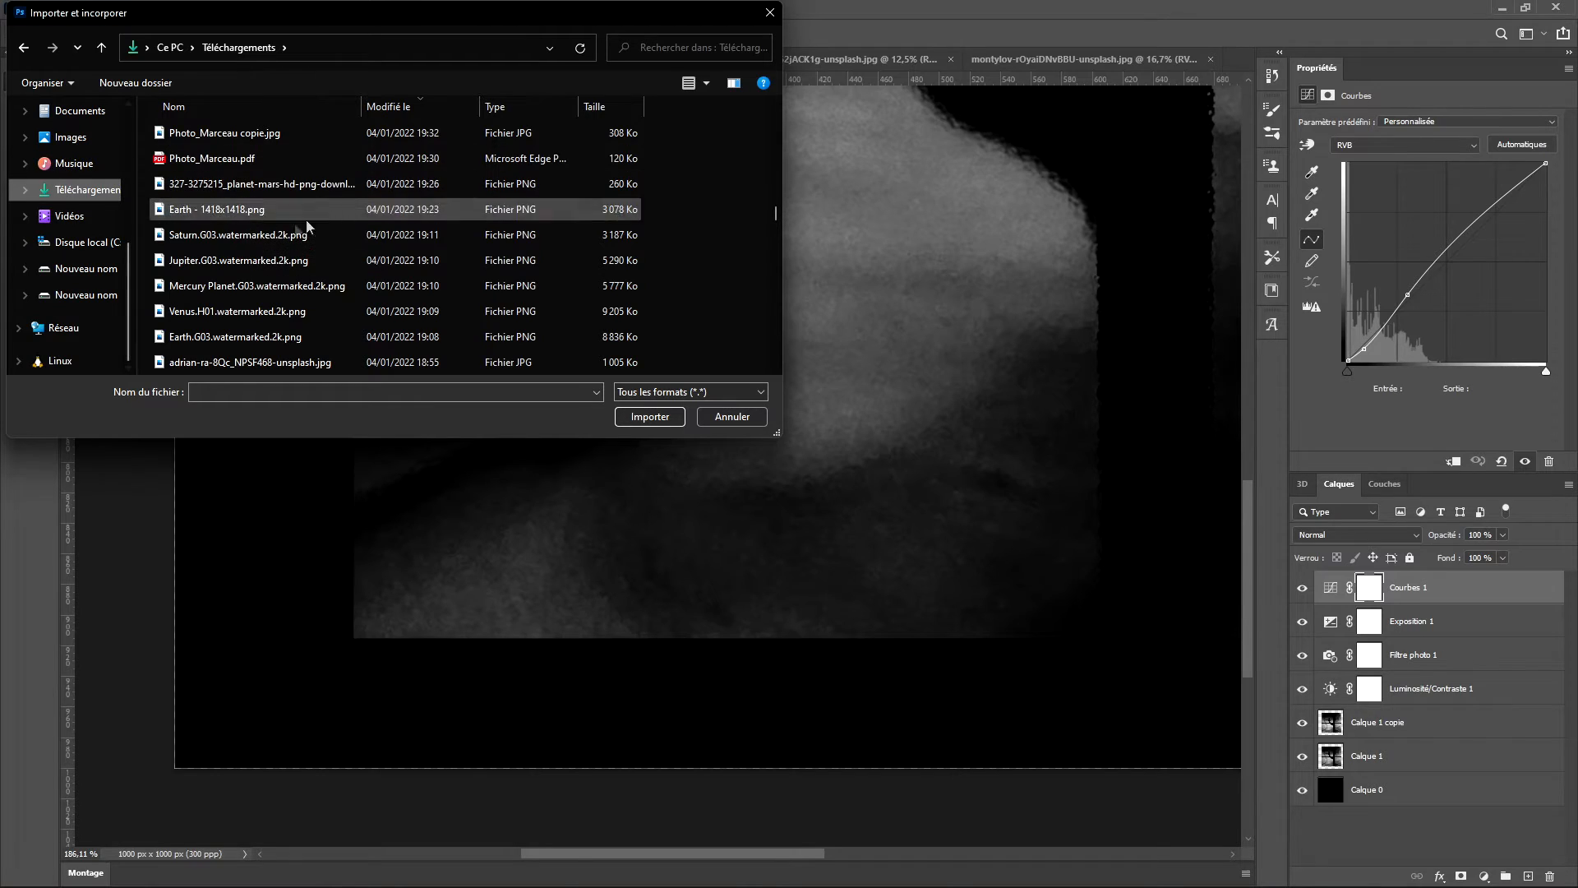
{"action": "scroll", "coordinate": [258, 211], "scroll_direction": "down", "scroll_amount": 10}
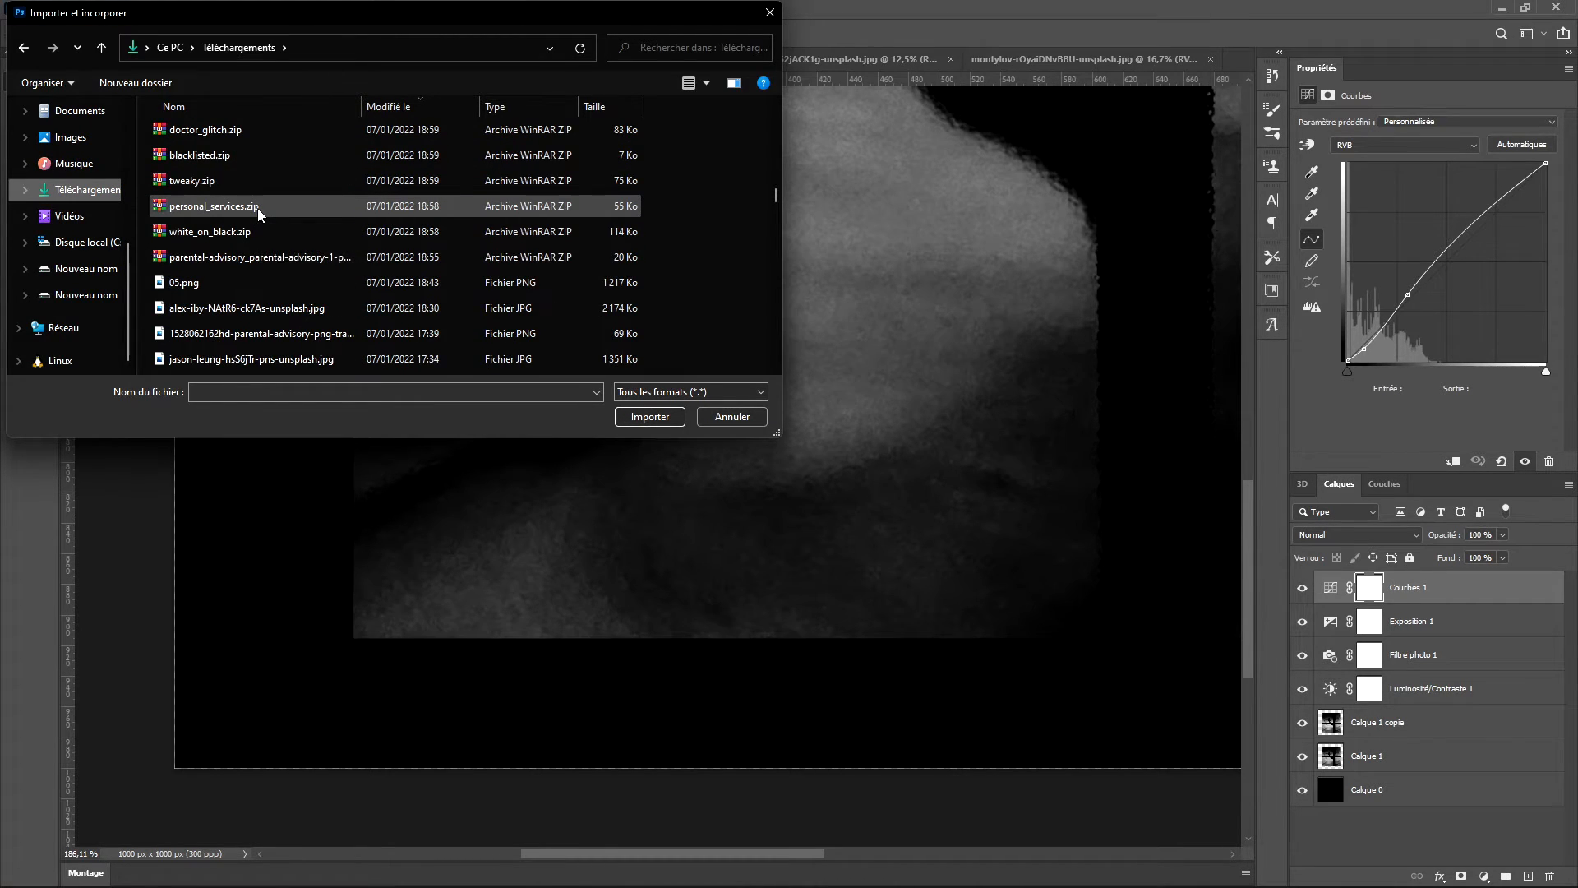
{"action": "scroll", "coordinate": [258, 210], "scroll_direction": "down", "scroll_amount": 2}
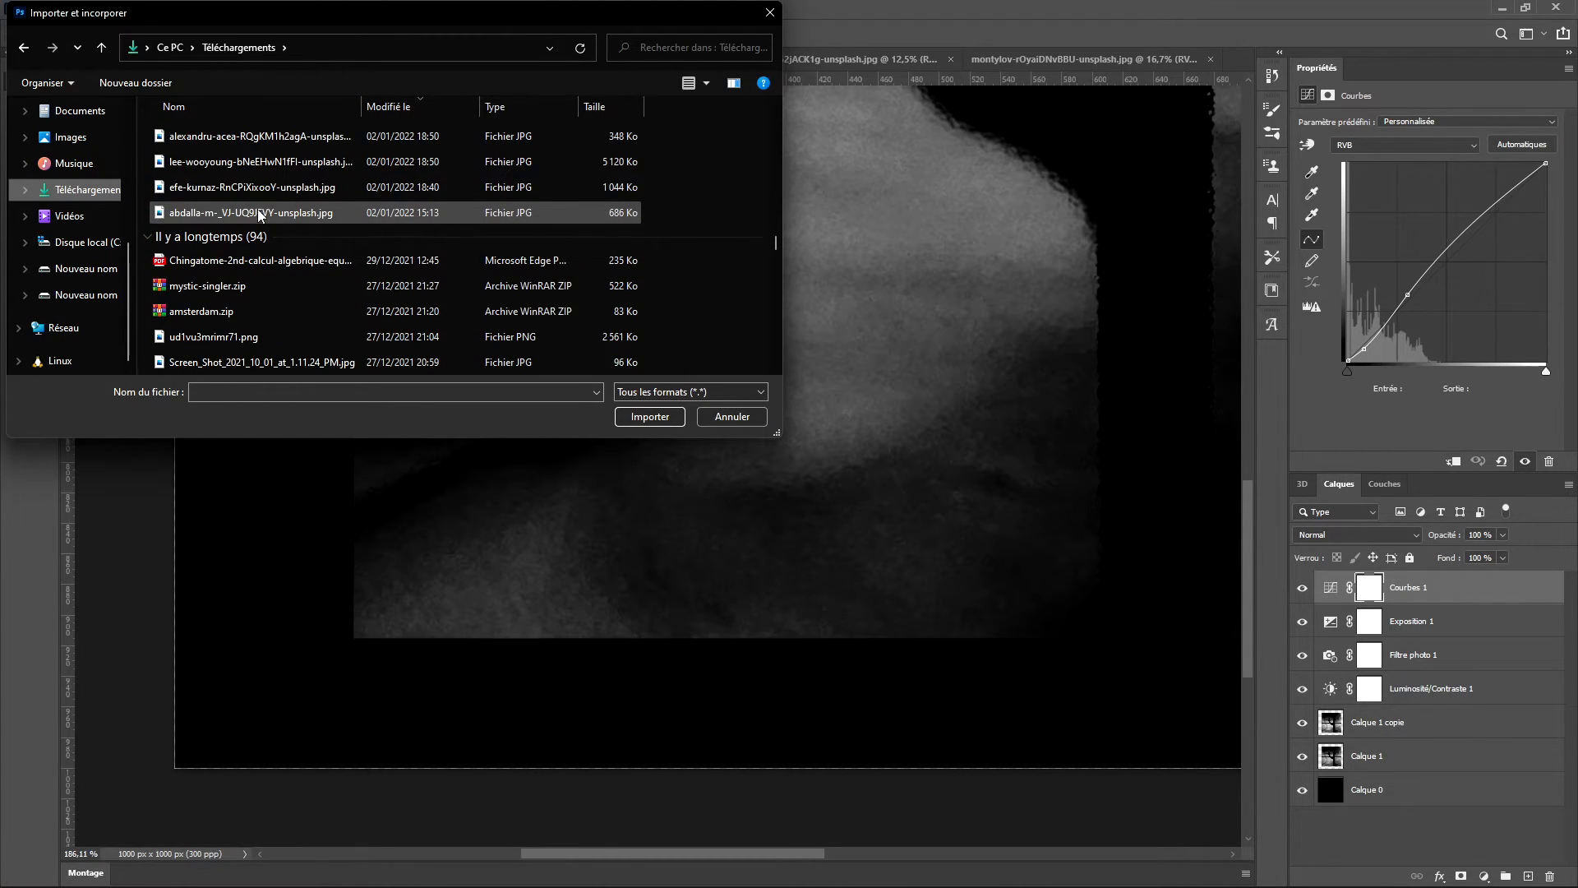
{"action": "scroll", "coordinate": [258, 212], "scroll_direction": "down", "scroll_amount": 10}
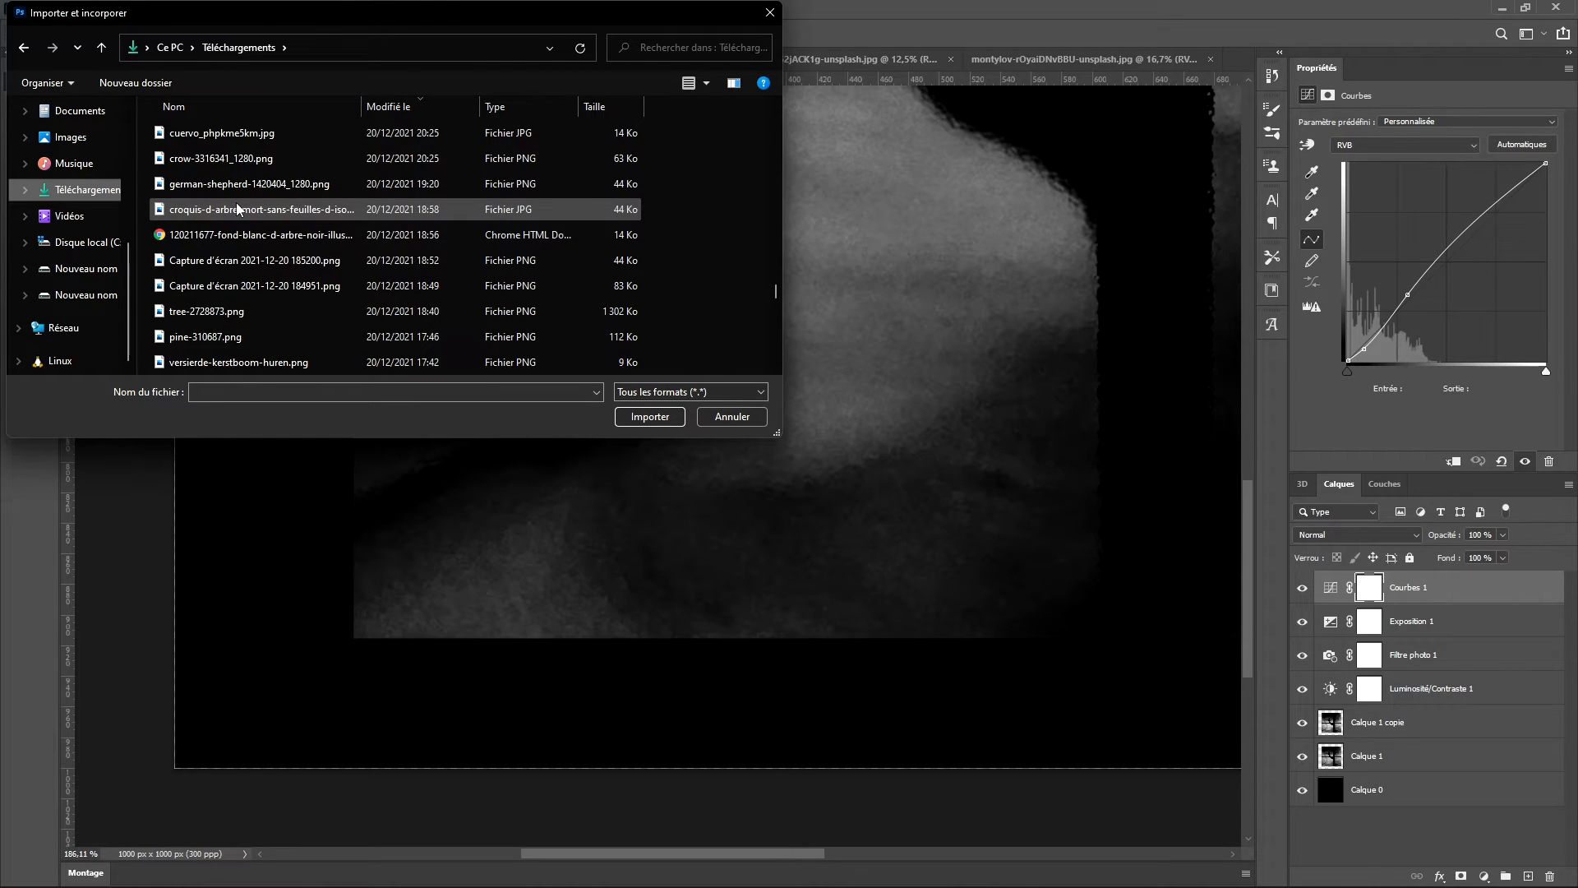
{"action": "scroll", "coordinate": [237, 212], "scroll_direction": "down", "scroll_amount": 2}
{"action": "scroll", "coordinate": [235, 218], "scroll_direction": "up", "scroll_amount": 15}
{"action": "scroll", "coordinate": [233, 224], "scroll_direction": "up", "scroll_amount": 4}
{"action": "scroll", "coordinate": [222, 214], "scroll_direction": "up", "scroll_amount": 5}
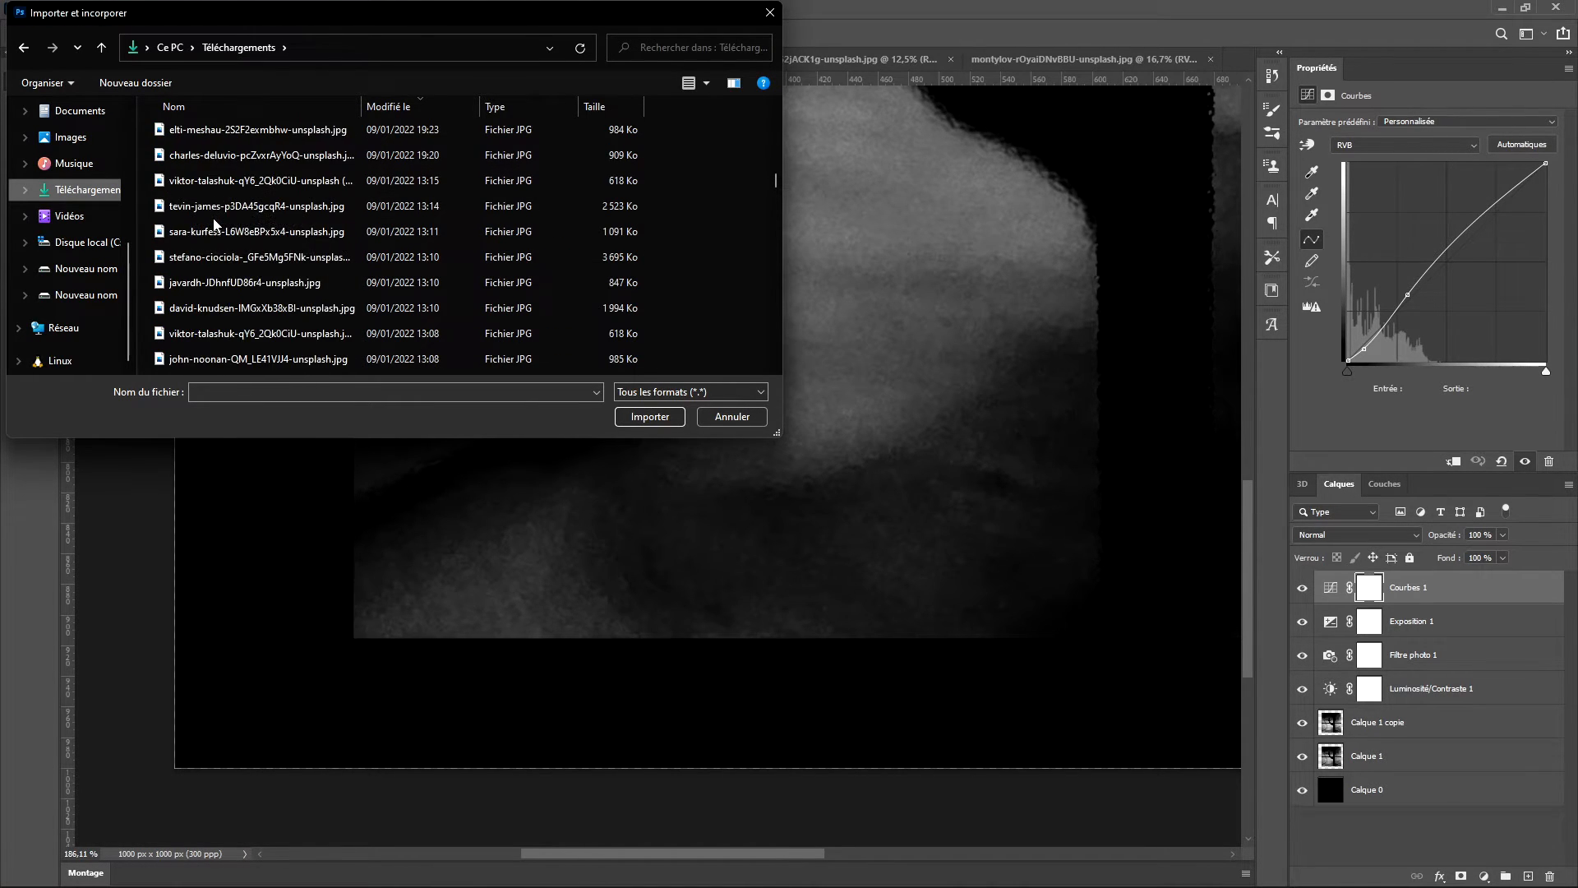
{"action": "scroll", "coordinate": [215, 224], "scroll_direction": "up", "scroll_amount": 4}
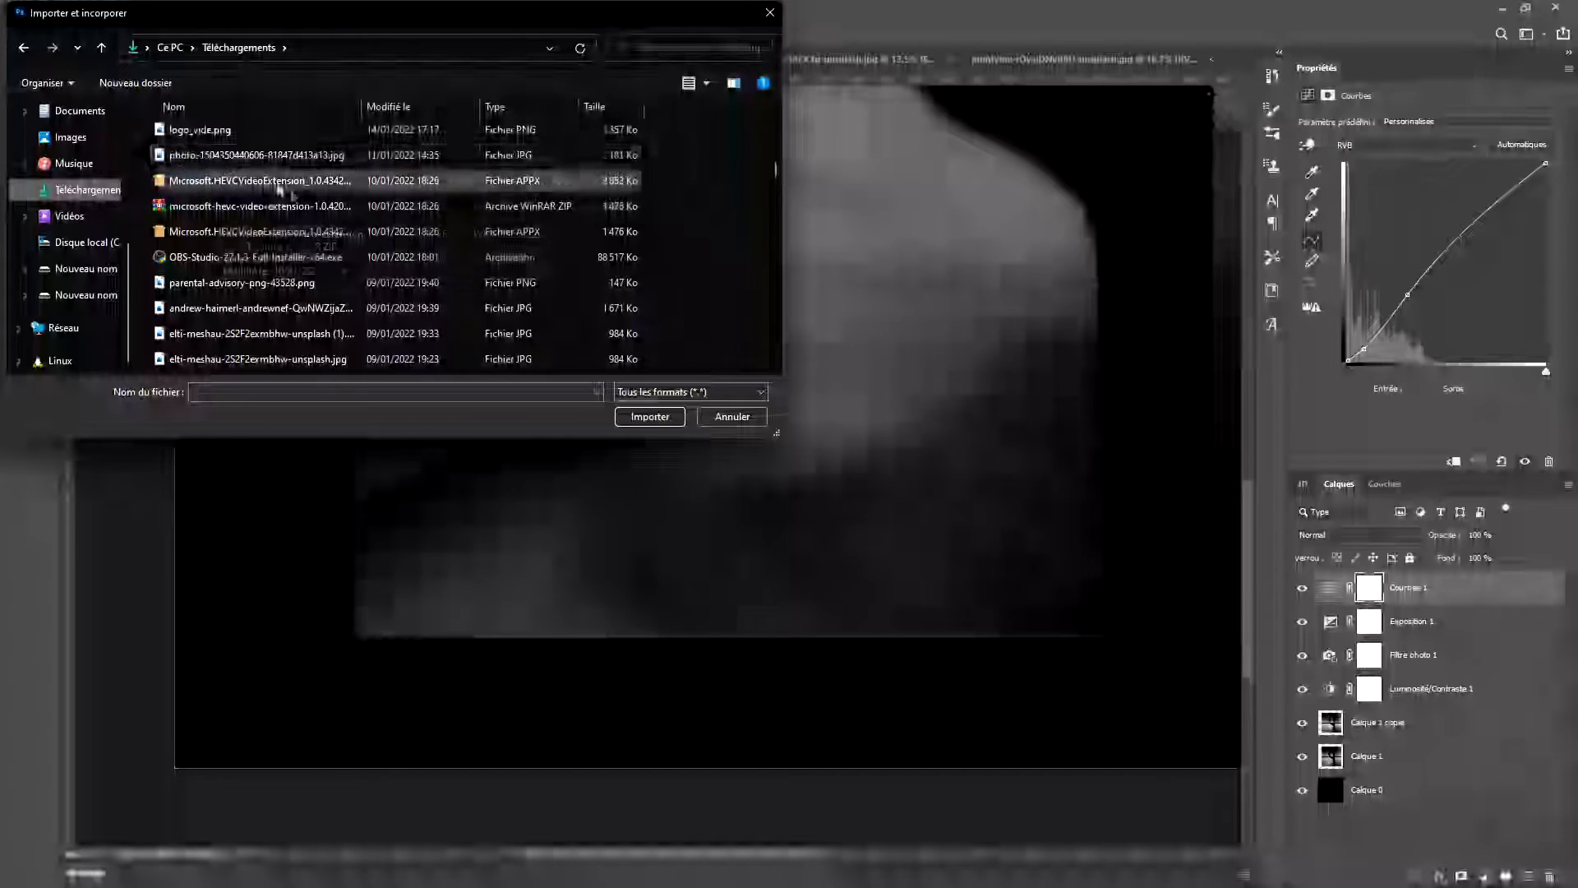
{"action": "left_click", "coordinate": [354, 282]}
{"action": "left_click", "coordinate": [651, 417]}
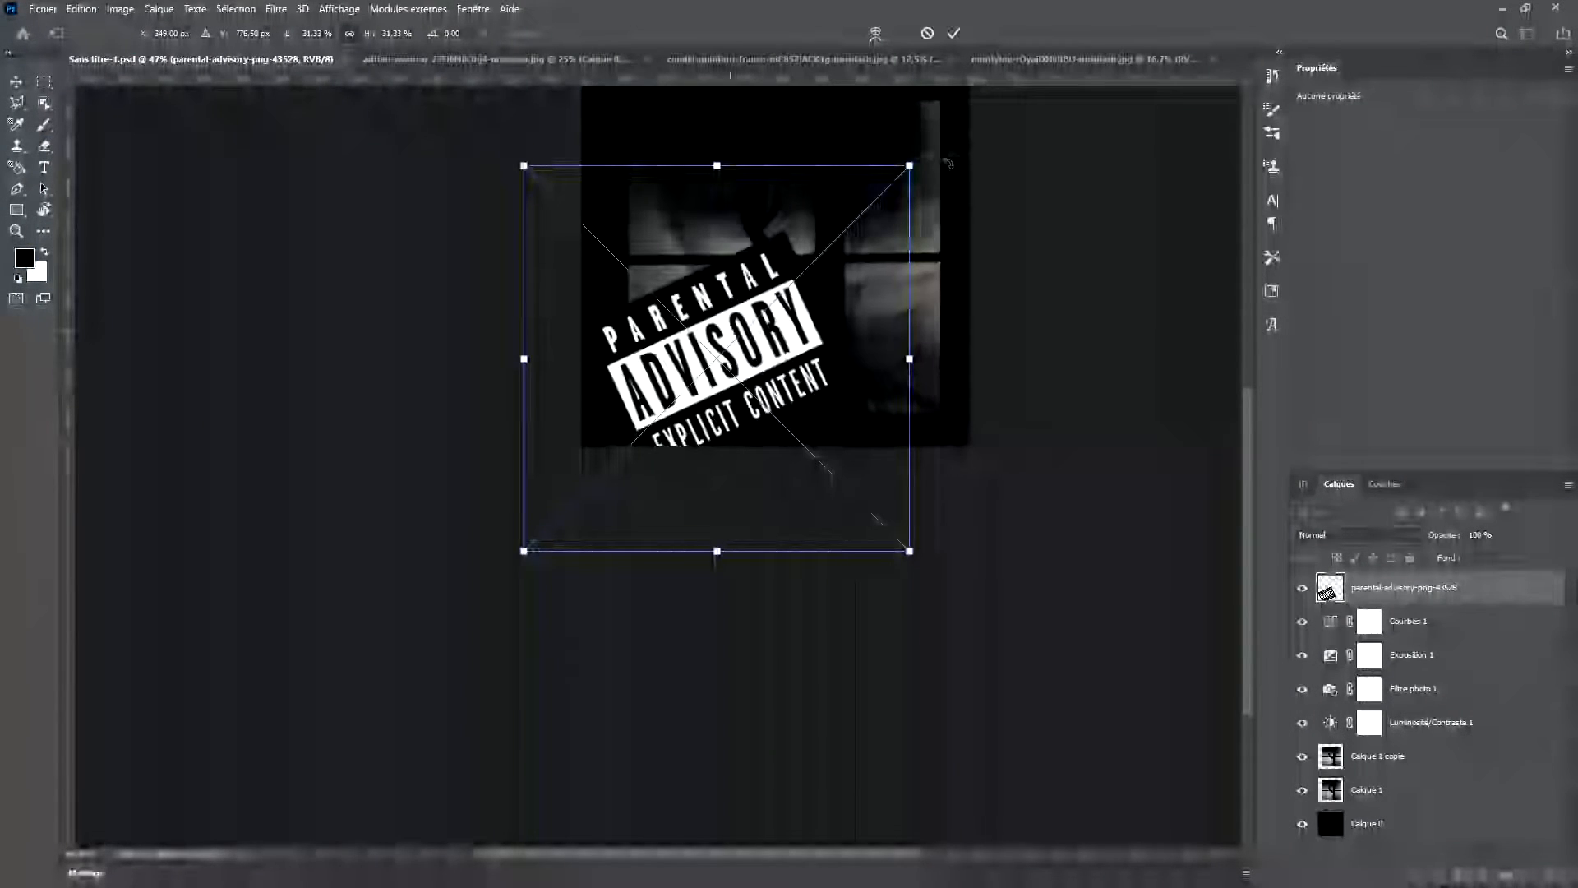
Shrink the advisory label to about 13.55%, rotate it upright by about 25.27° and place it in the window's lower-left corner.
{"action": "left_click_drag", "start_coordinate": [948, 163], "coordinate": [768, 299]}
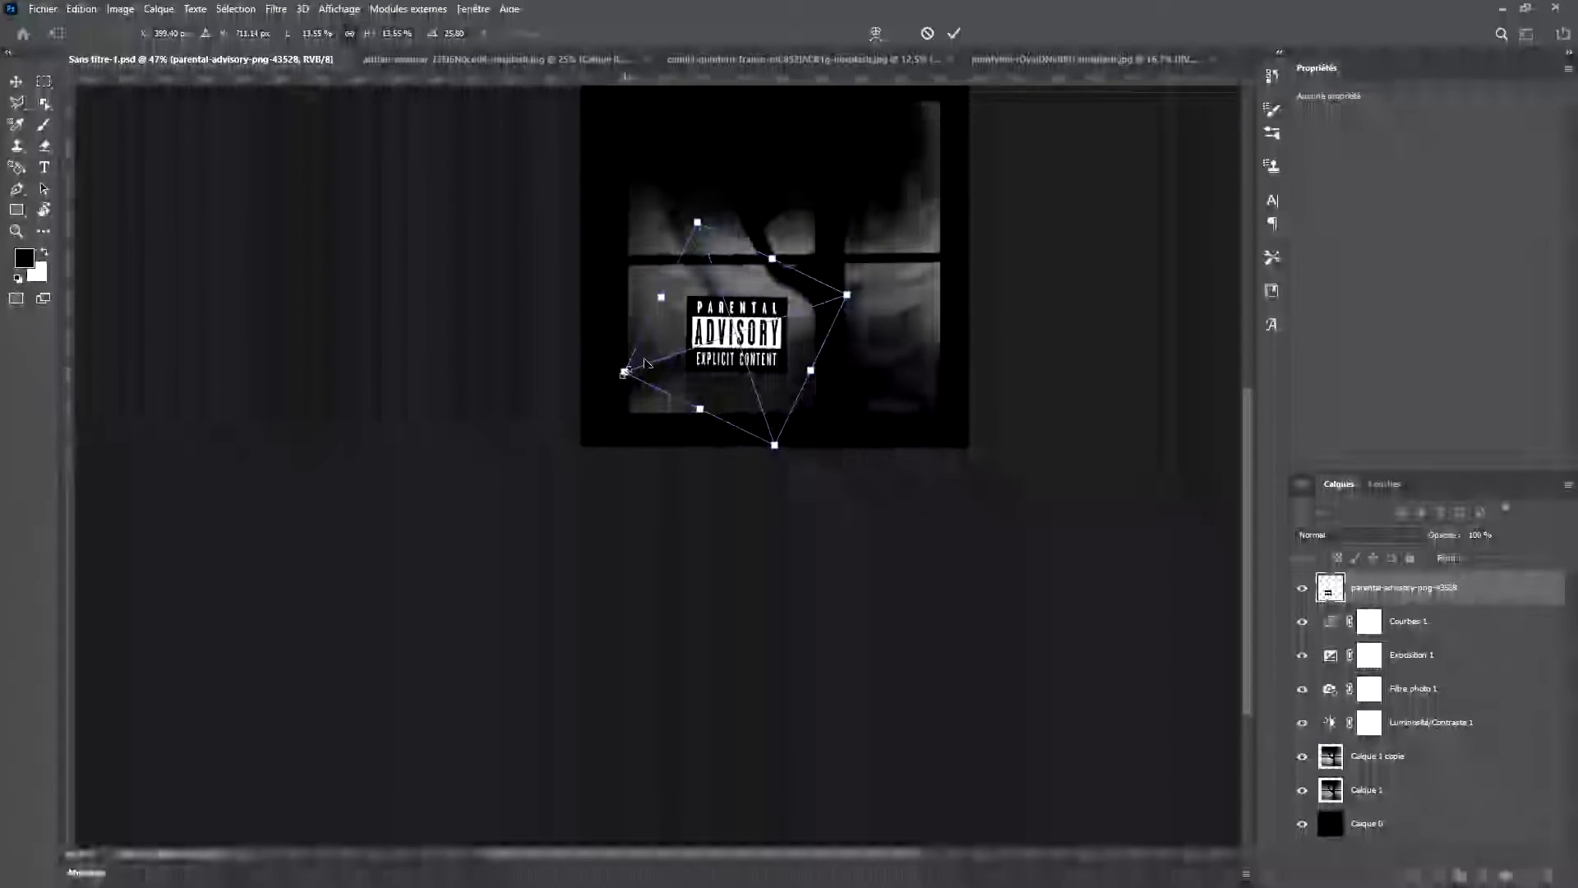
{"action": "left_click_drag", "start_coordinate": [613, 345], "coordinate": [617, 344]}
{"action": "left_click_drag", "start_coordinate": [697, 220], "coordinate": [732, 320]}
{"action": "scroll", "coordinate": [759, 187], "scroll_direction": "up", "scroll_amount": 3}
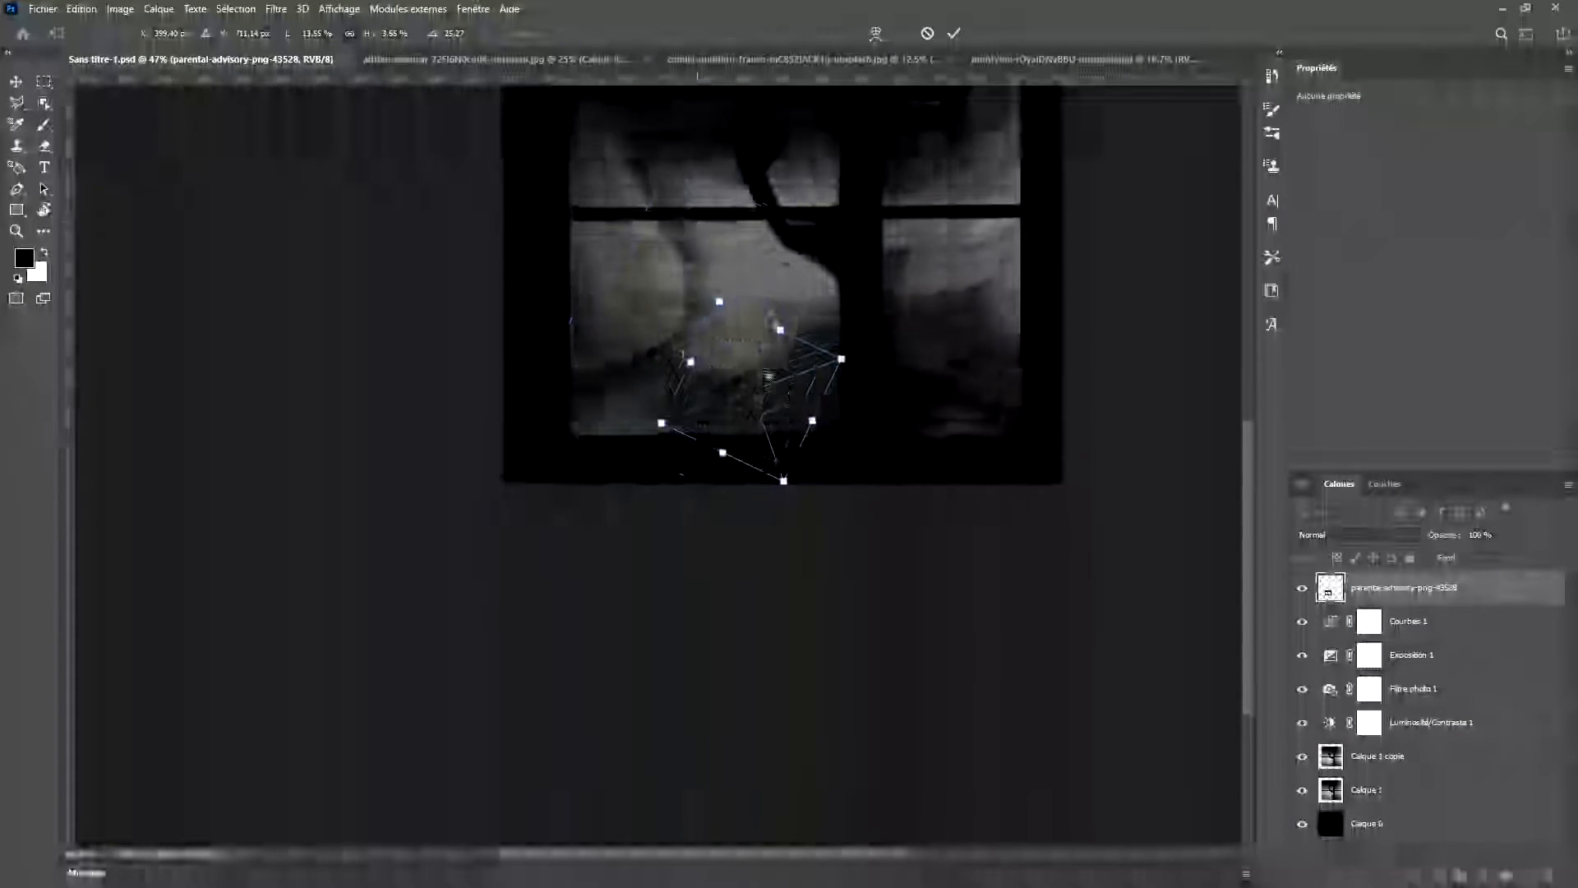
{"action": "key", "text": "Return"}
{"action": "scroll", "coordinate": [659, 431], "scroll_direction": "down", "scroll_amount": 4}
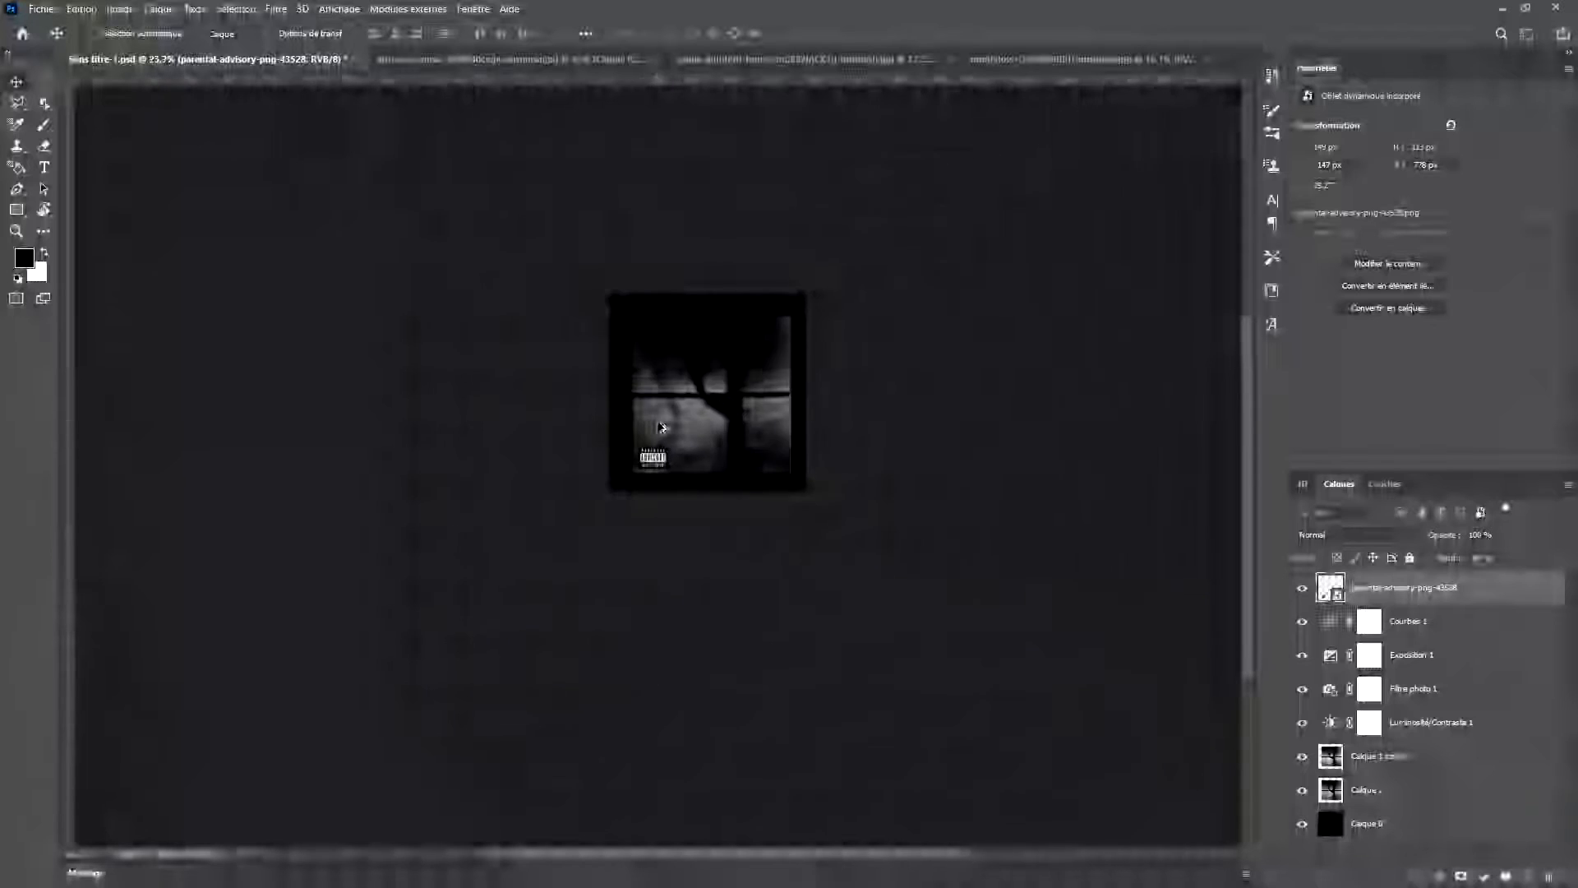
{"action": "scroll", "coordinate": [659, 432], "scroll_direction": "up", "scroll_amount": 2}
{"action": "left_click_drag", "start_coordinate": [654, 322], "coordinate": [667, 442]}
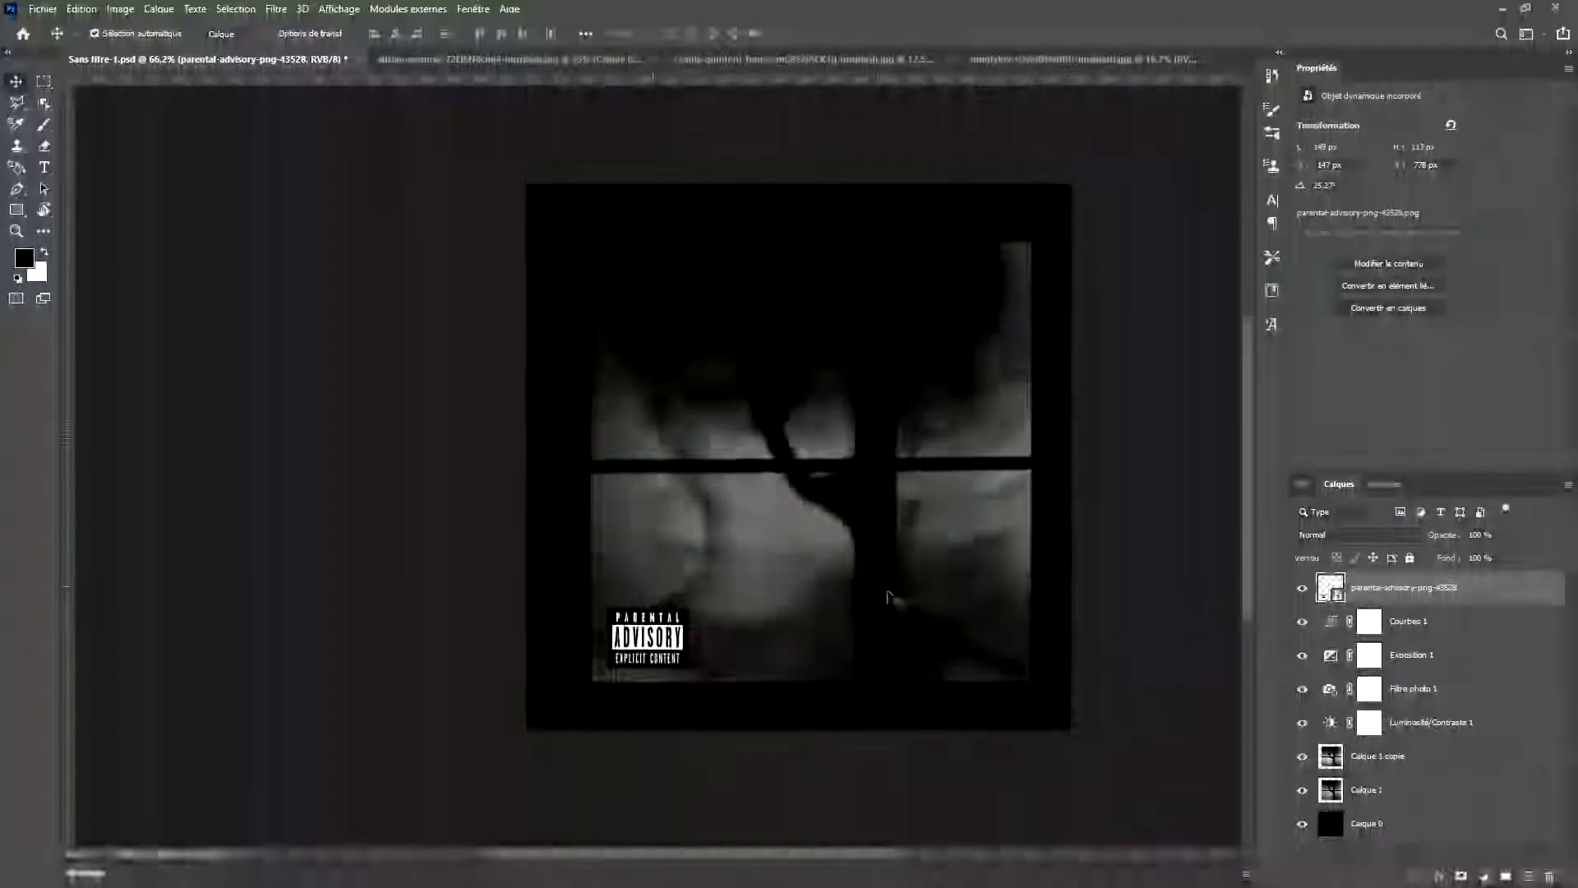
{"action": "key", "text": "ctrl"}
{"action": "scroll", "coordinate": [854, 723], "scroll_direction": "up", "scroll_amount": 1}
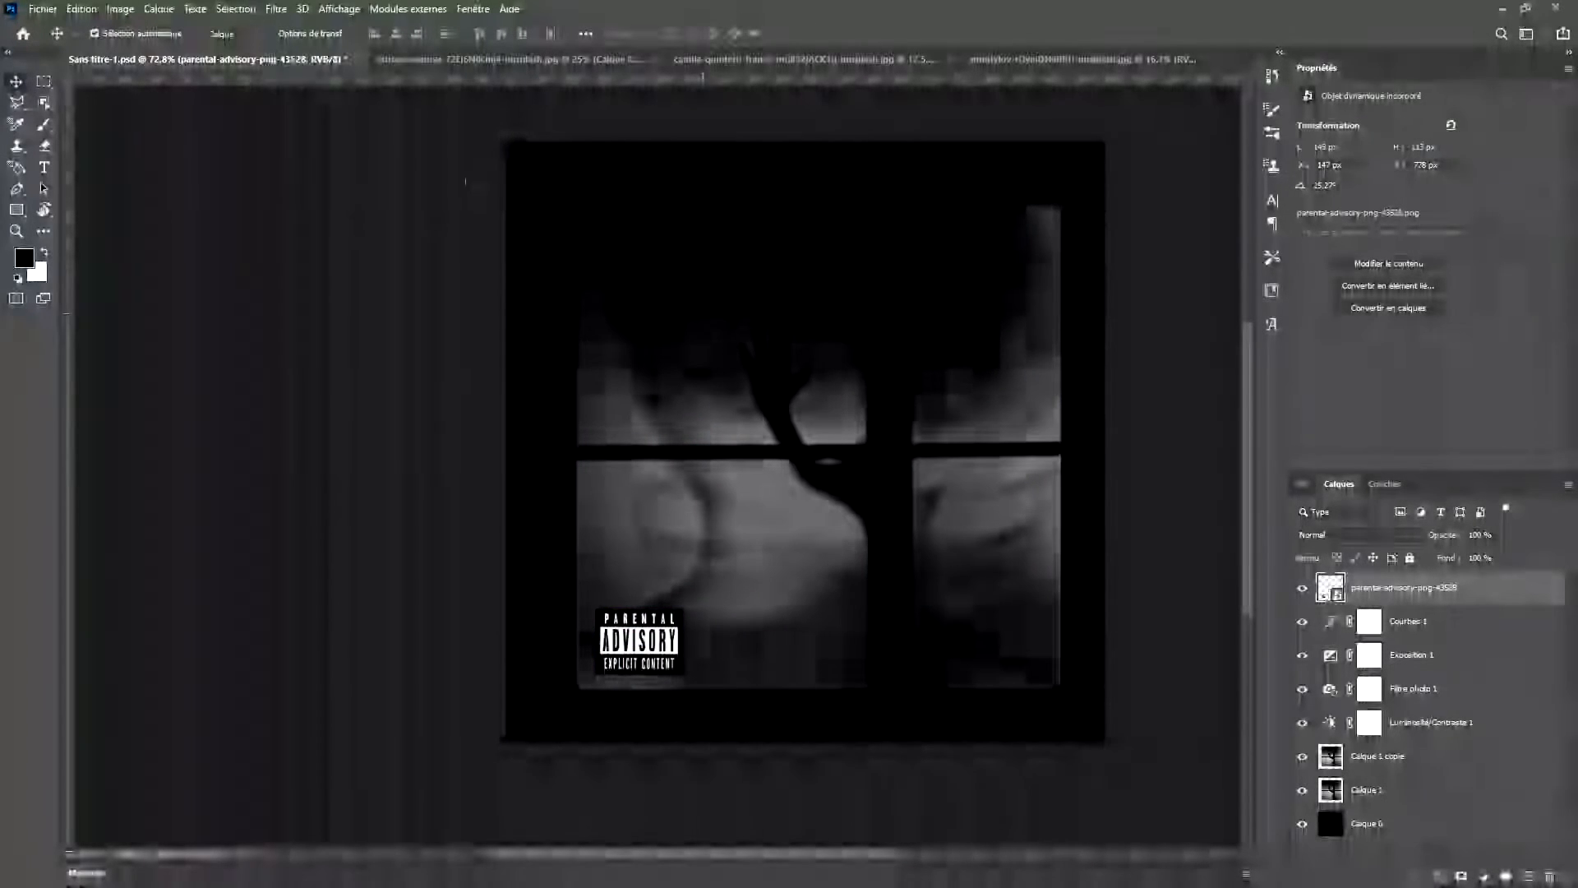
Rasterize the advisory label layer and apply a Filter Gallery effect to it.
{"action": "right_click", "coordinate": [1356, 590]}
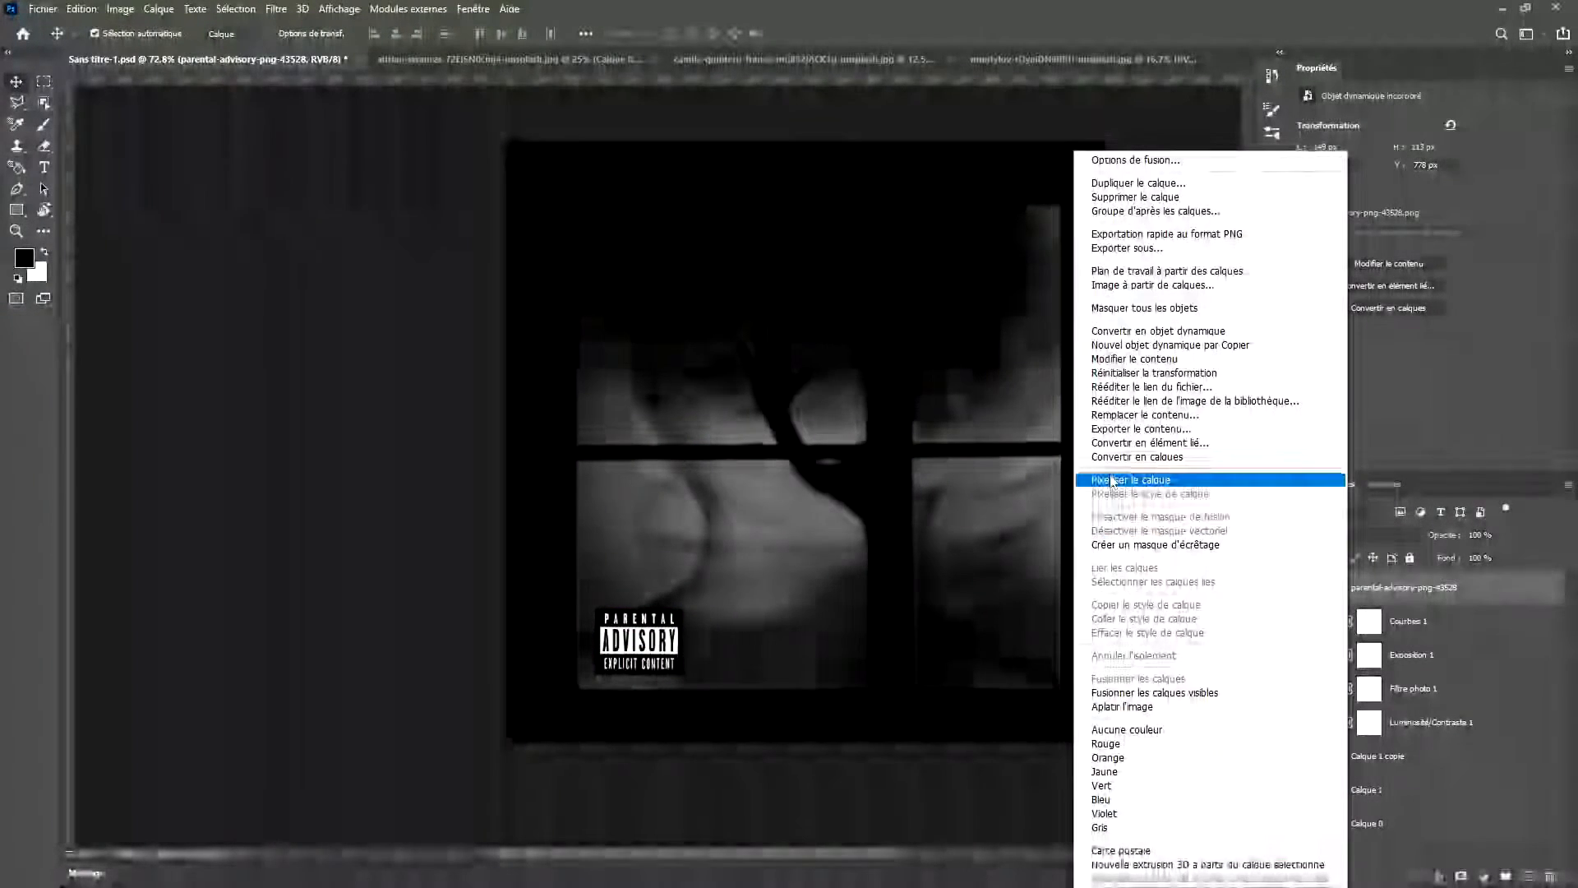
{"action": "left_click", "coordinate": [1130, 479]}
{"action": "left_click", "coordinate": [271, 8]}
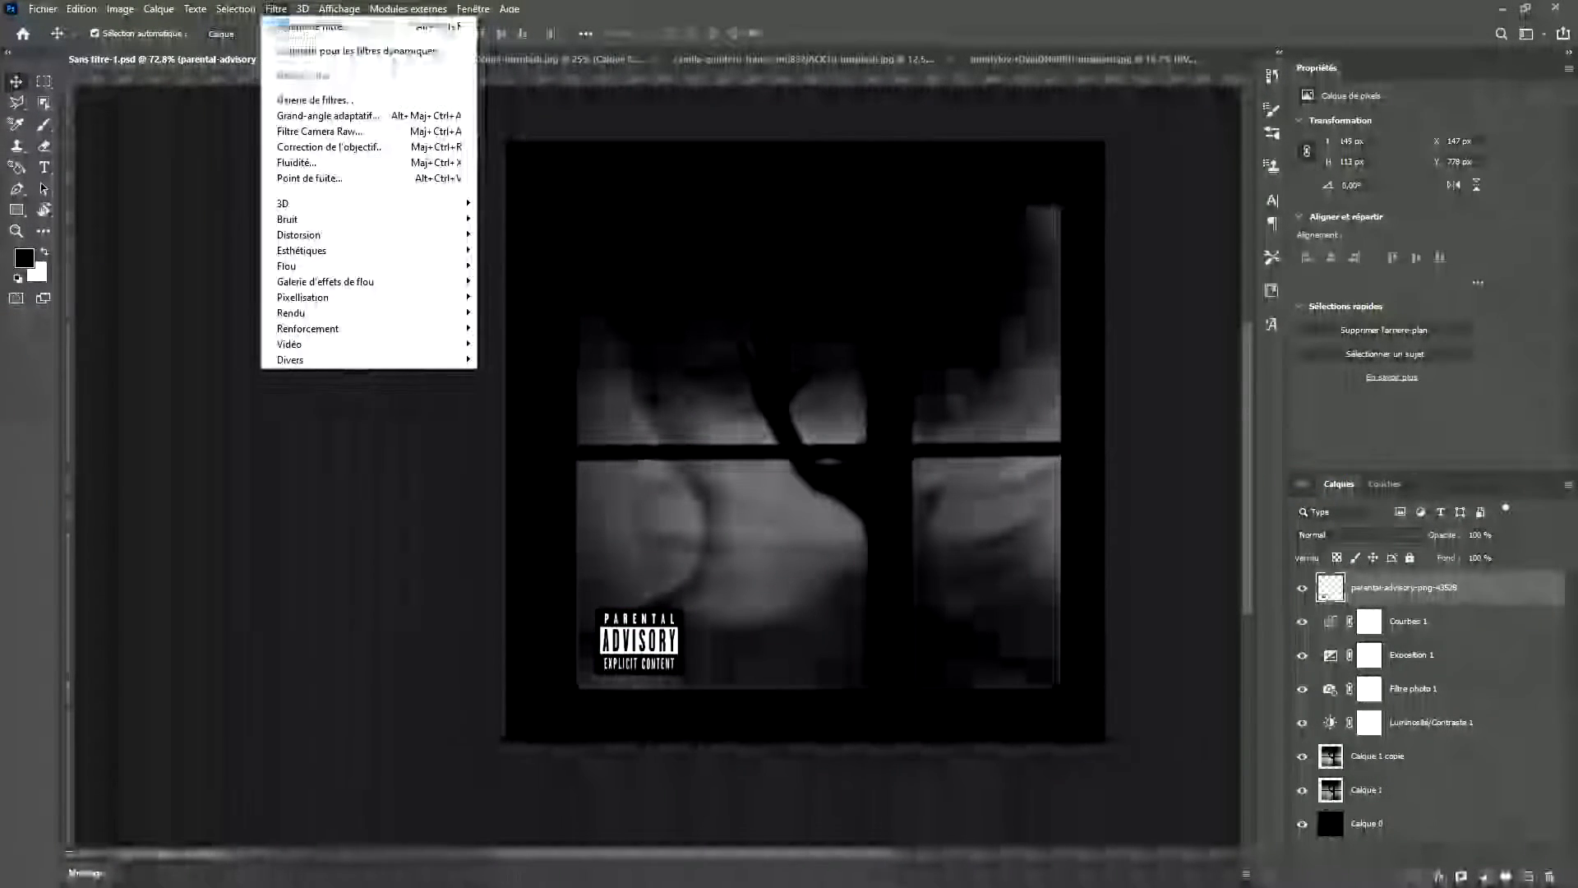
{"action": "left_click", "coordinate": [307, 100]}
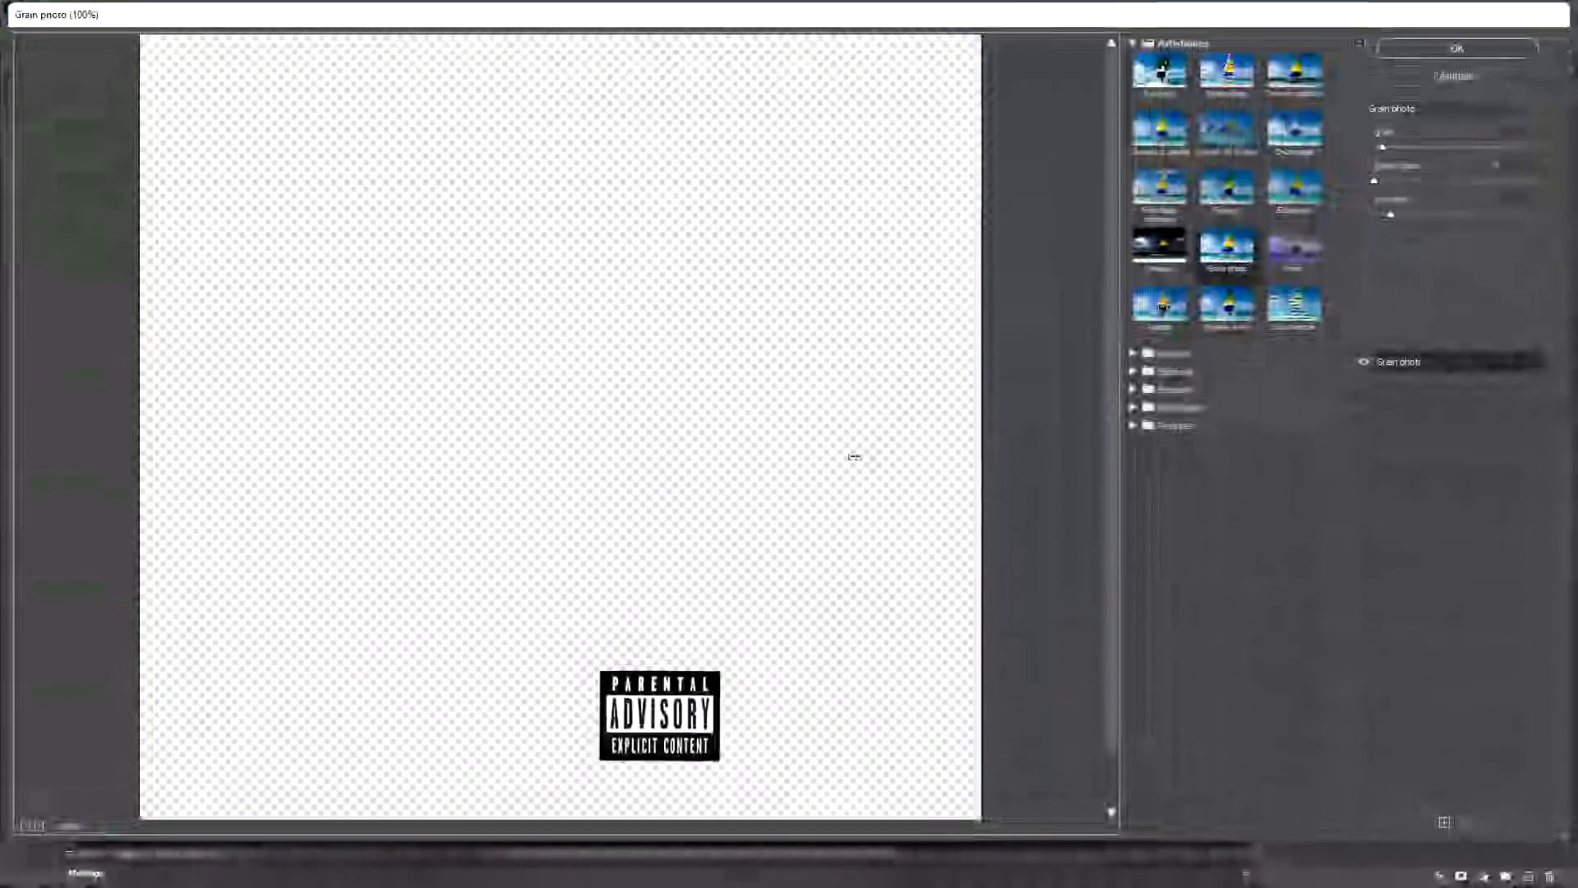
{"action": "key", "text": "ctrl+plus"}
{"action": "scroll", "coordinate": [693, 656], "scroll_direction": "down", "scroll_amount": 5}
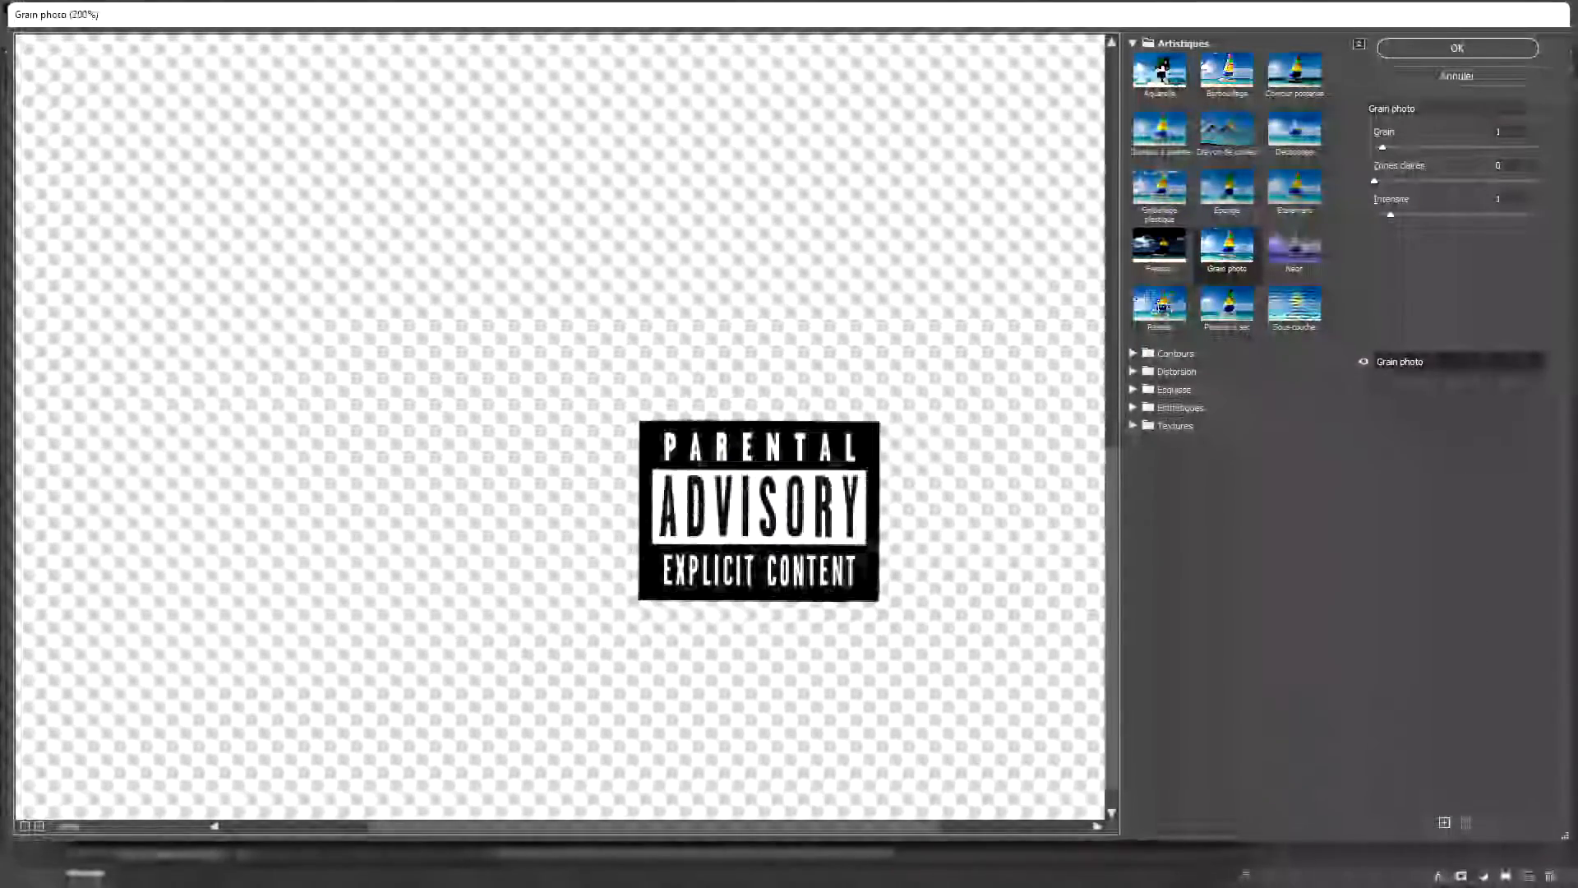
{"action": "key", "text": "Return"}
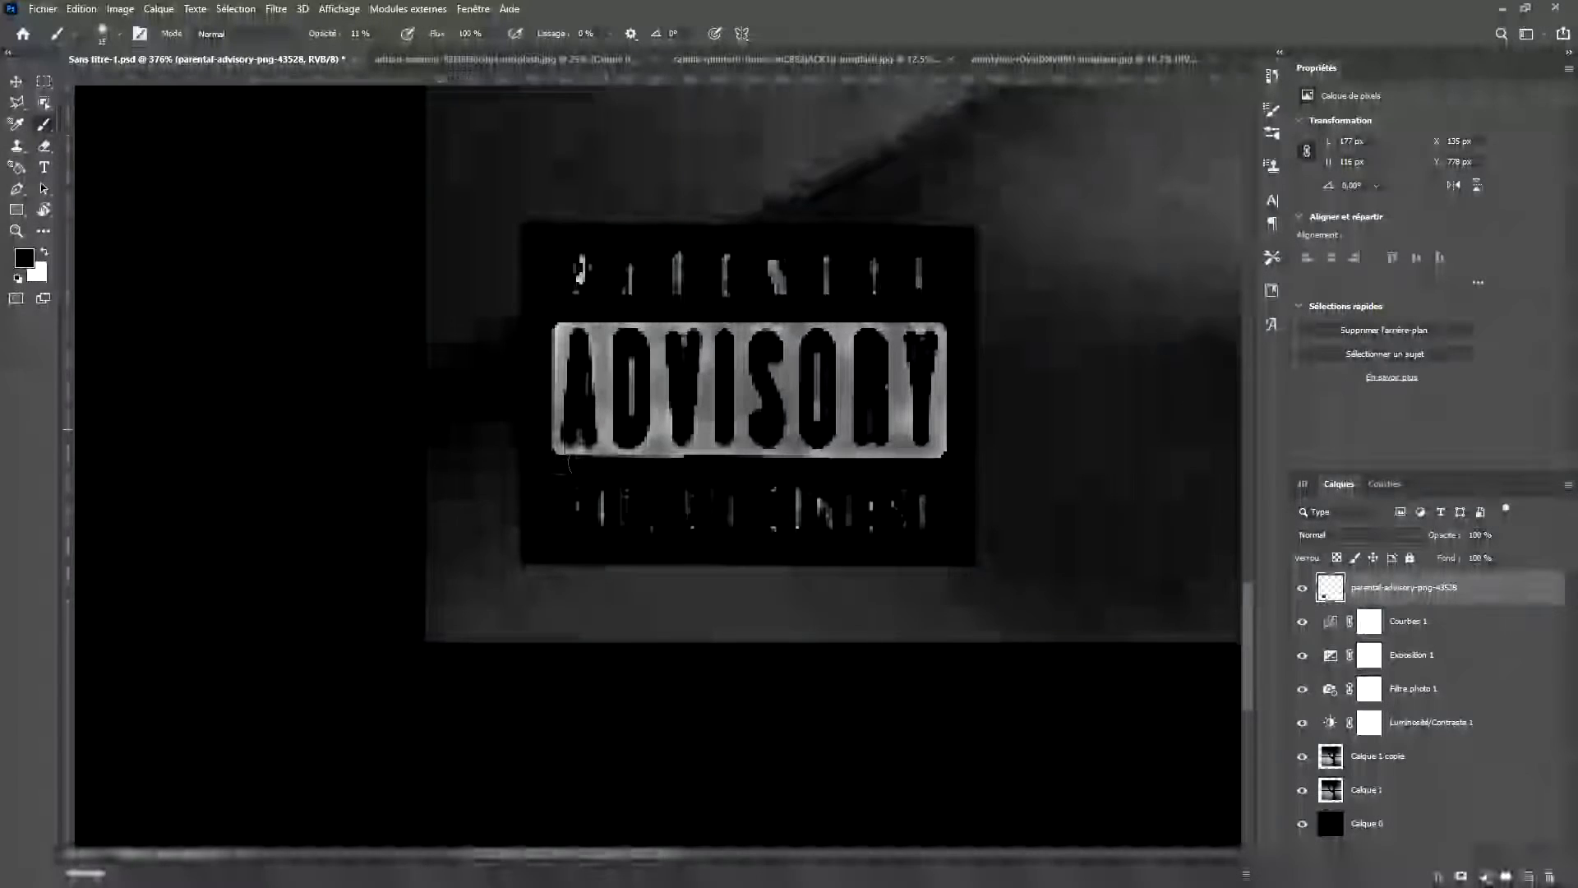
Examine how the darkened advisory label blends with the window frame and blurred portrait, both close up and across the whole cover.
{"action": "scroll", "coordinate": [828, 564], "scroll_direction": "down", "scroll_amount": 8}
{"action": "scroll", "coordinate": [925, 468], "scroll_direction": "up", "scroll_amount": 5}
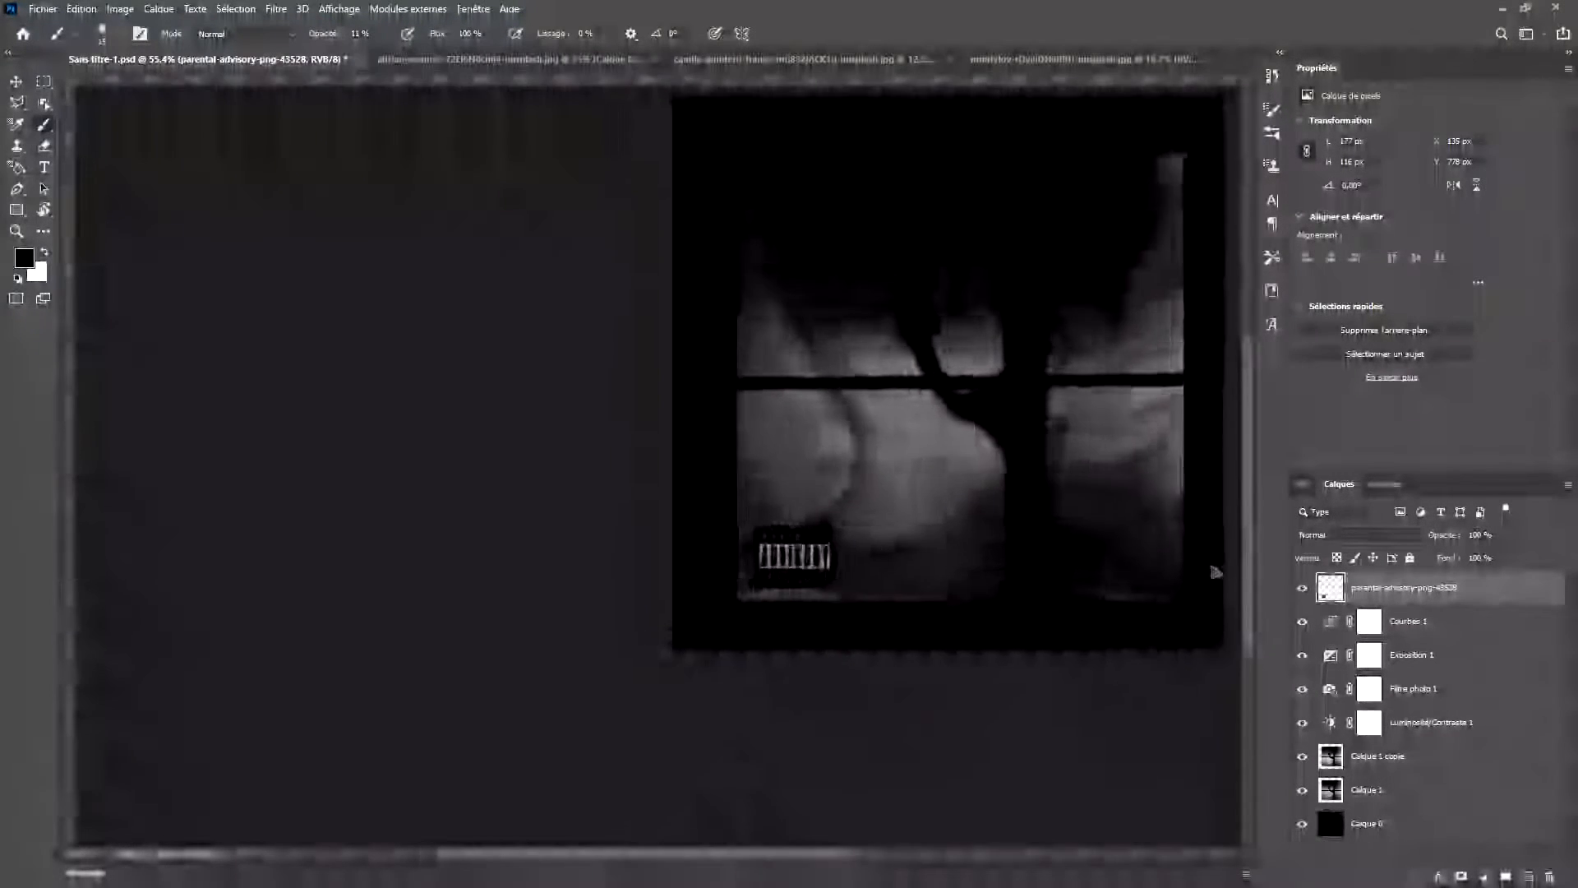
{"action": "scroll", "coordinate": [926, 468], "scroll_direction": "right", "scroll_amount": 3}
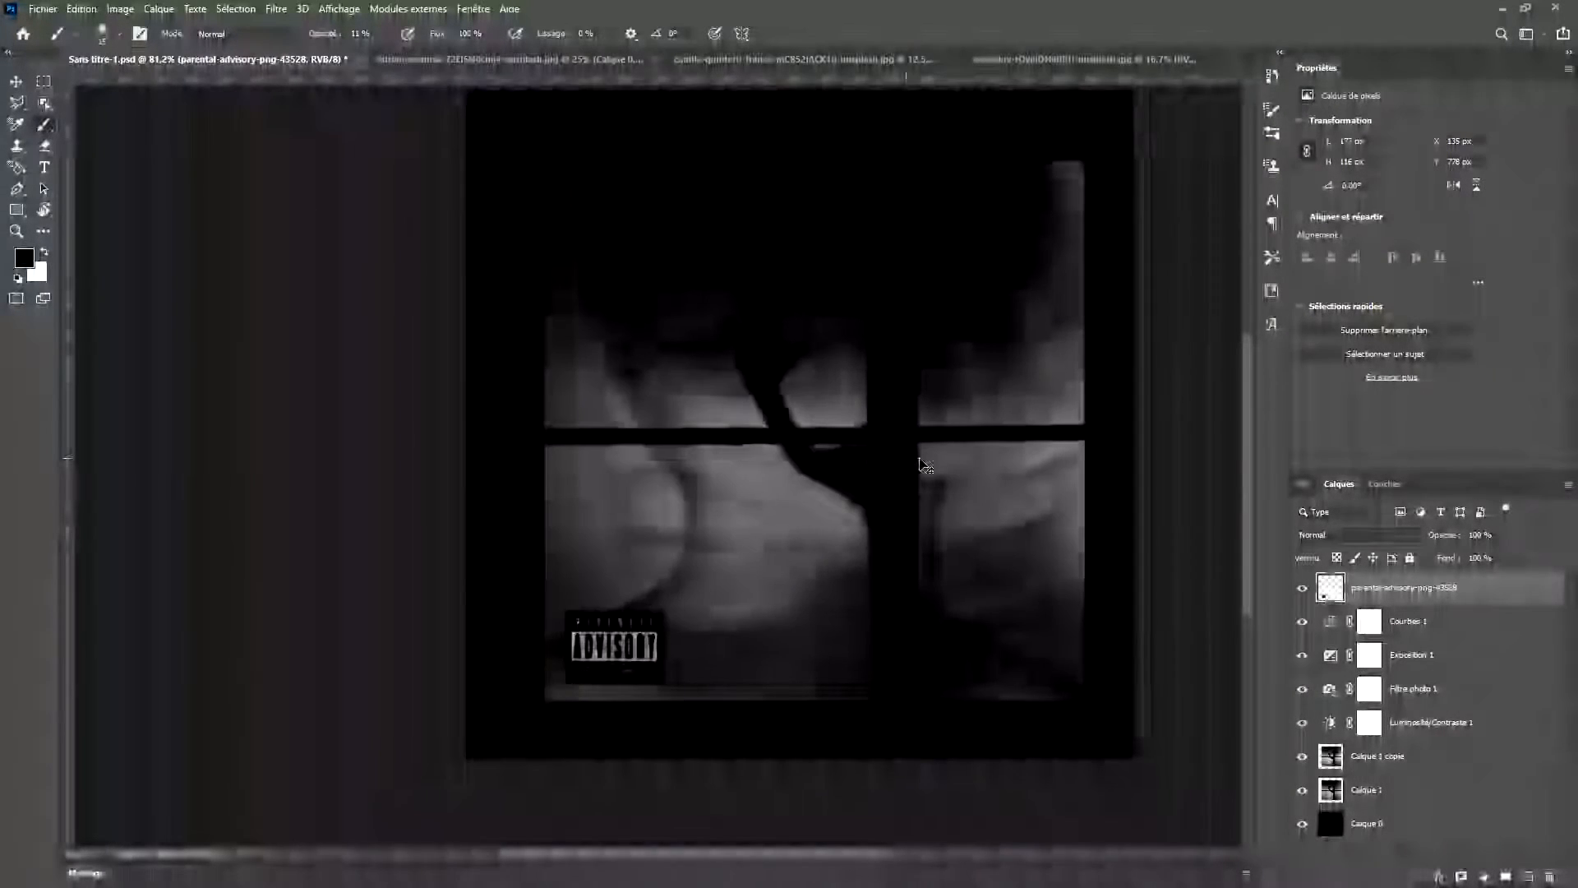
{"action": "scroll", "coordinate": [922, 465], "scroll_direction": "down", "scroll_amount": 2}
{"action": "scroll", "coordinate": [919, 467], "scroll_direction": "up", "scroll_amount": 4}
{"action": "scroll", "coordinate": [915, 471], "scroll_direction": "down", "scroll_amount": 1}
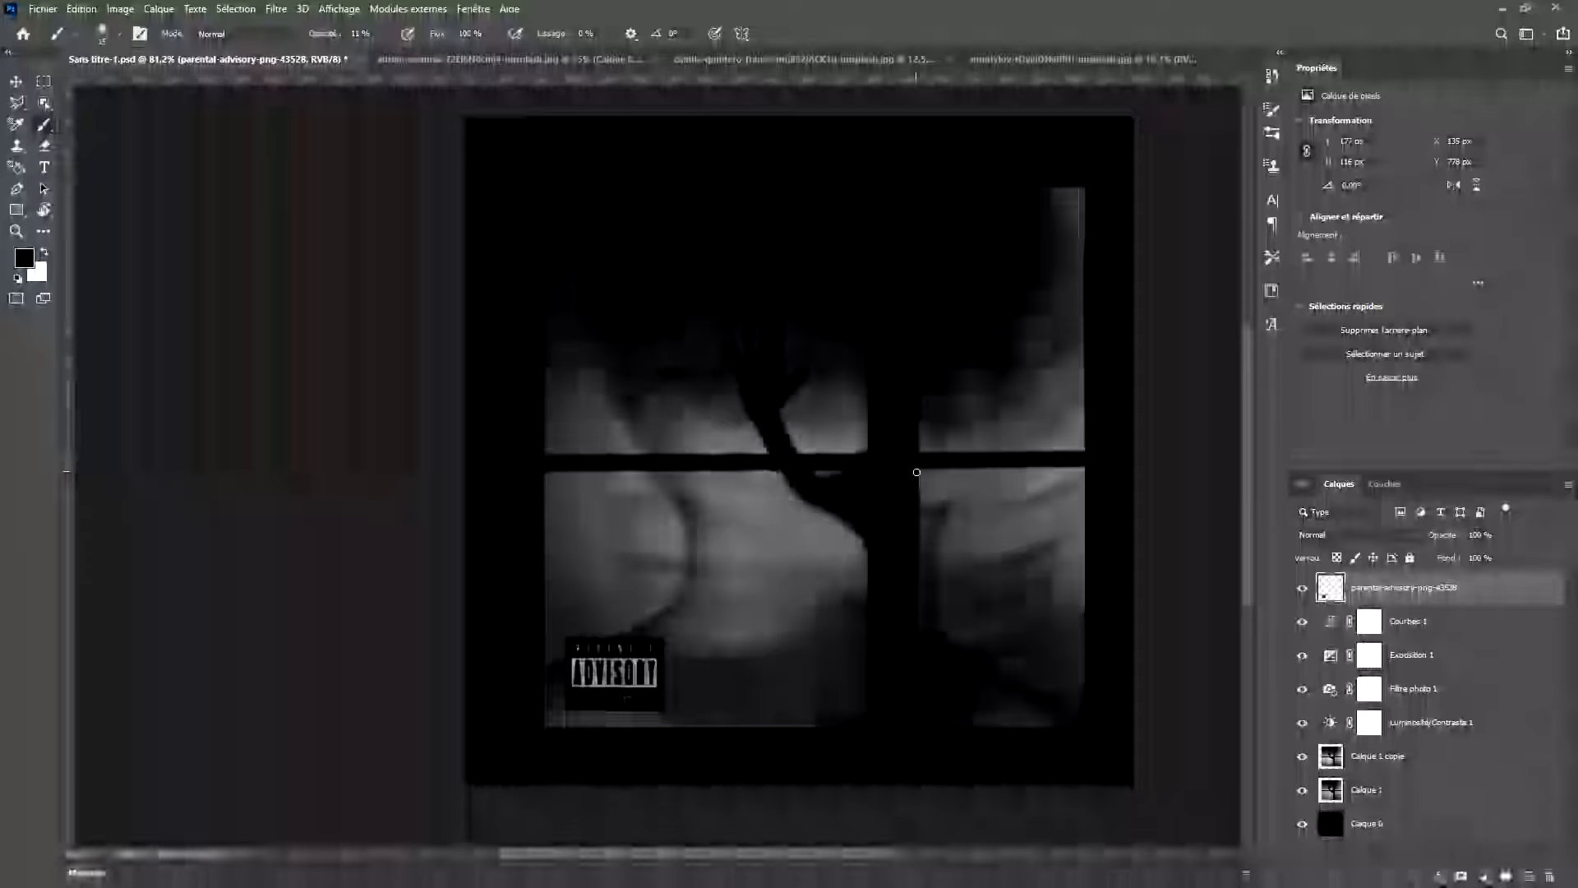
{"action": "scroll", "coordinate": [728, 539], "scroll_direction": "up", "scroll_amount": 5}
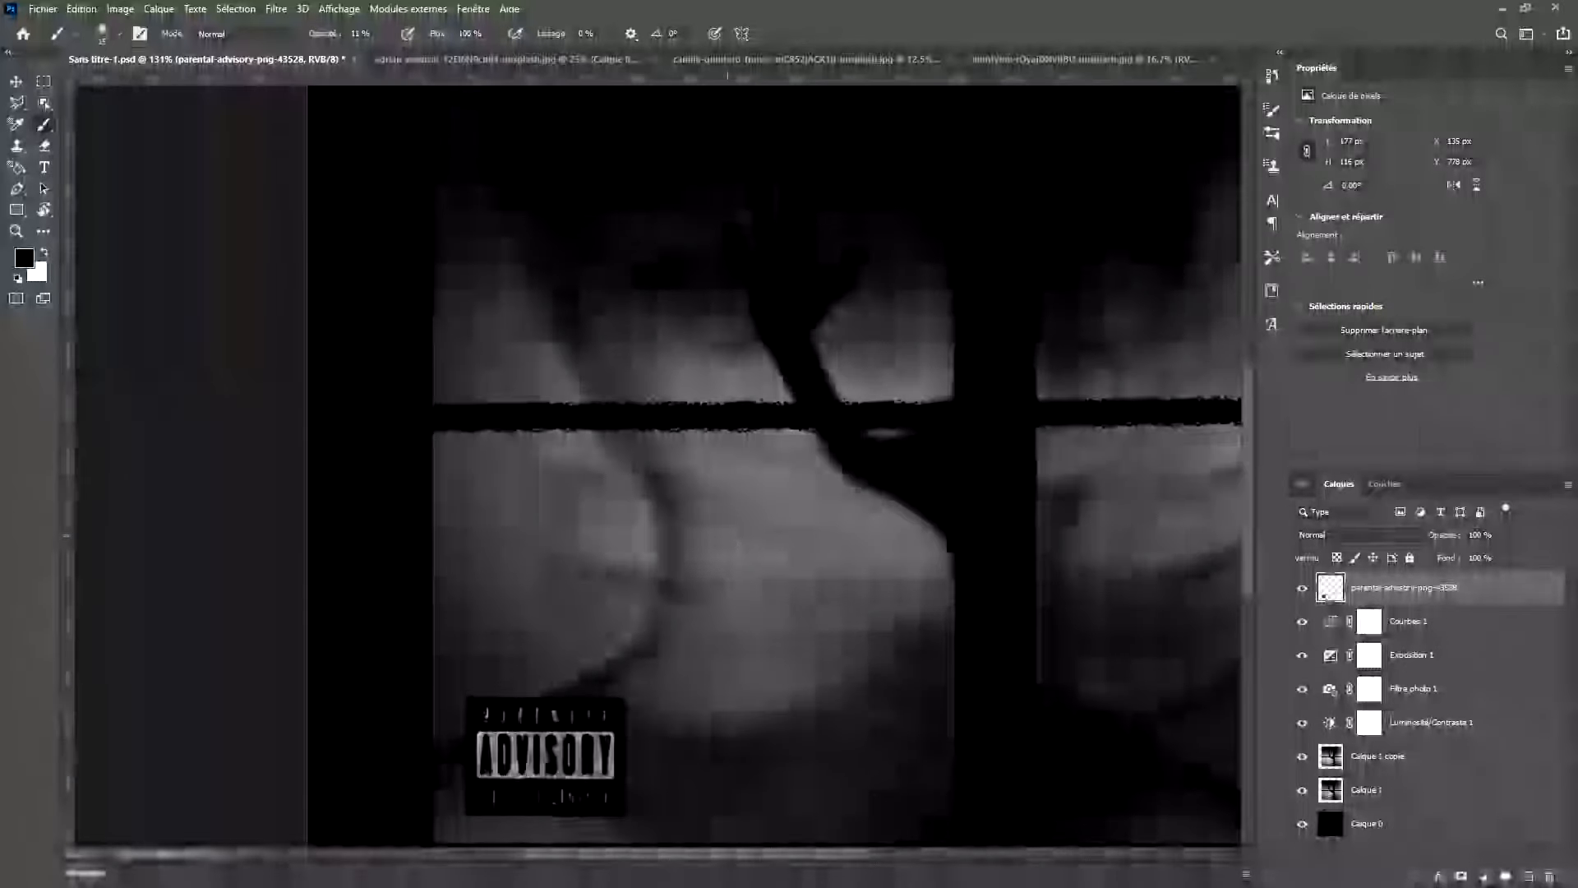
{"action": "scroll", "coordinate": [729, 536], "scroll_direction": "up", "scroll_amount": 4}
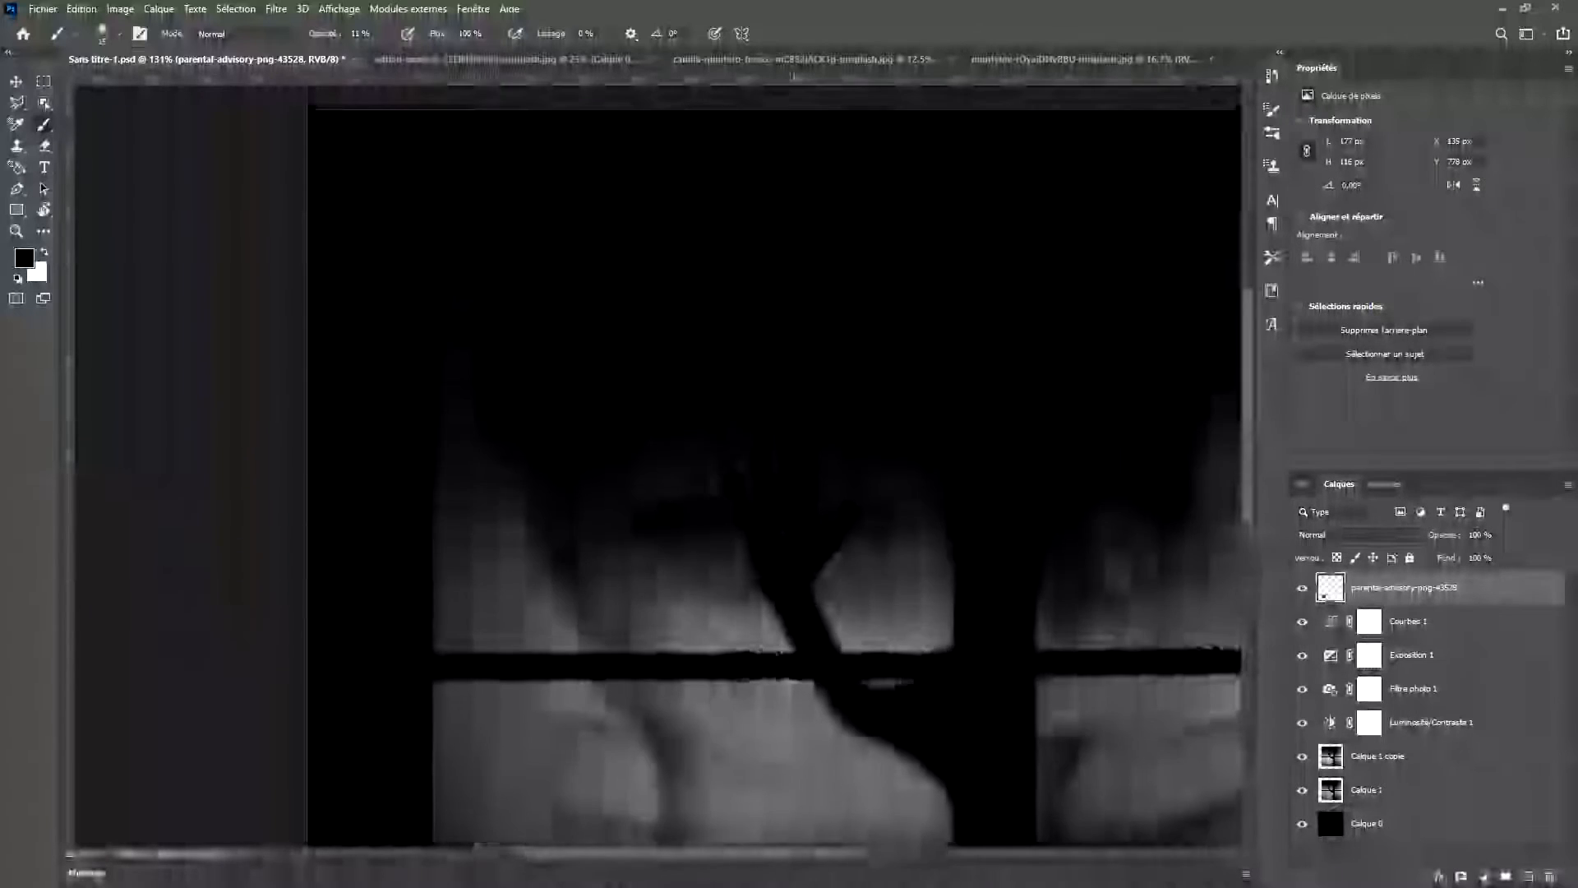
{"action": "scroll", "coordinate": [614, 569], "scroll_direction": "down", "scroll_amount": 2}
{"action": "scroll", "coordinate": [627, 468], "scroll_direction": "down", "scroll_amount": 6}
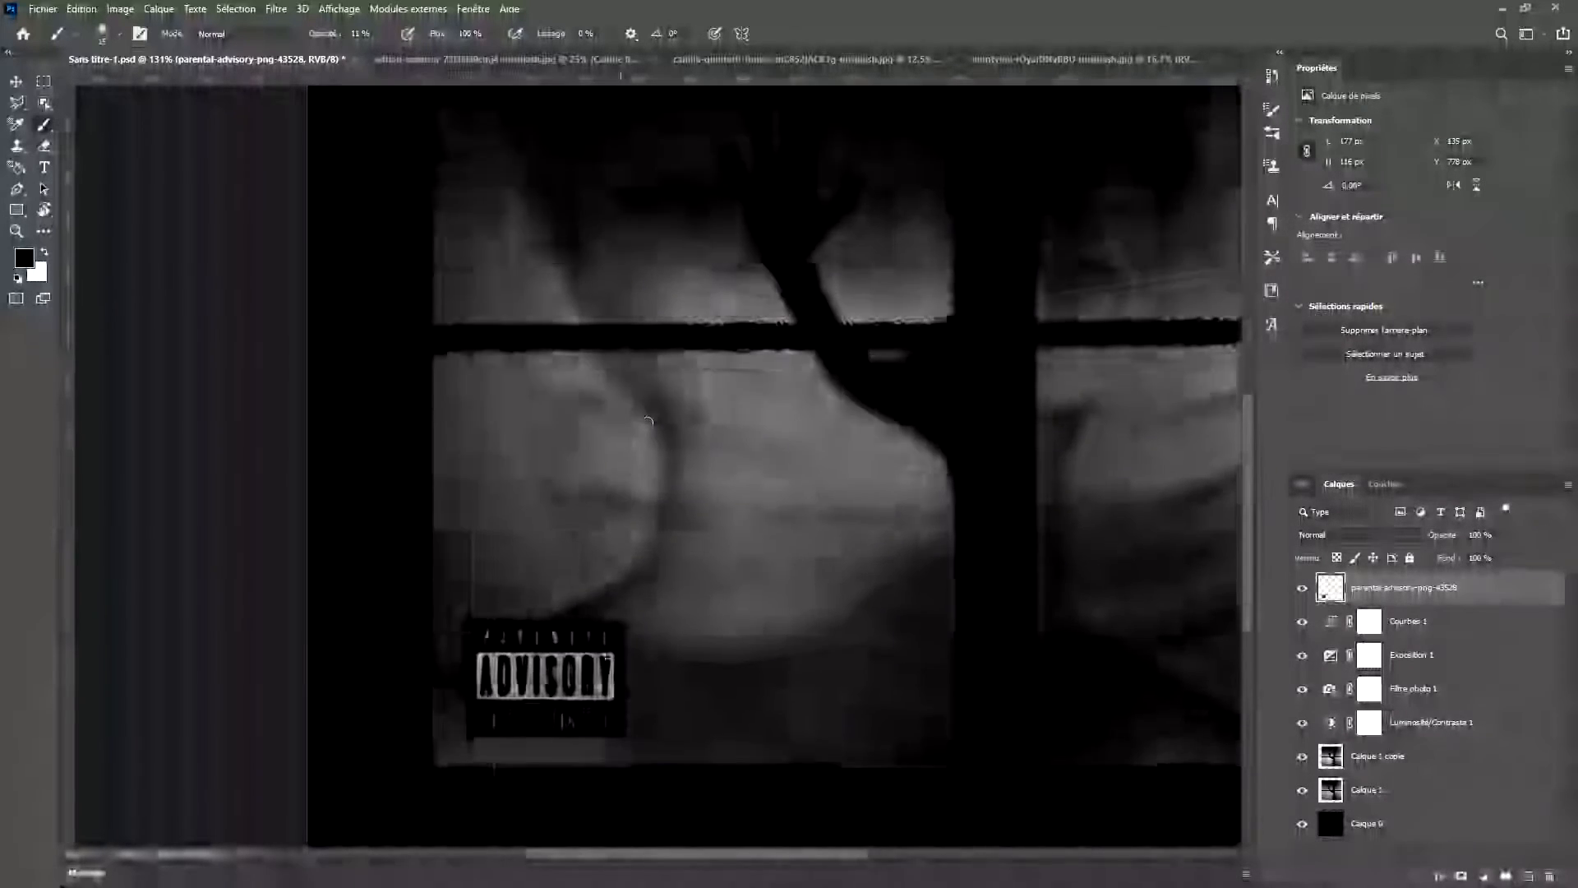
{"action": "scroll", "coordinate": [680, 539], "scroll_direction": "up", "scroll_amount": 4}
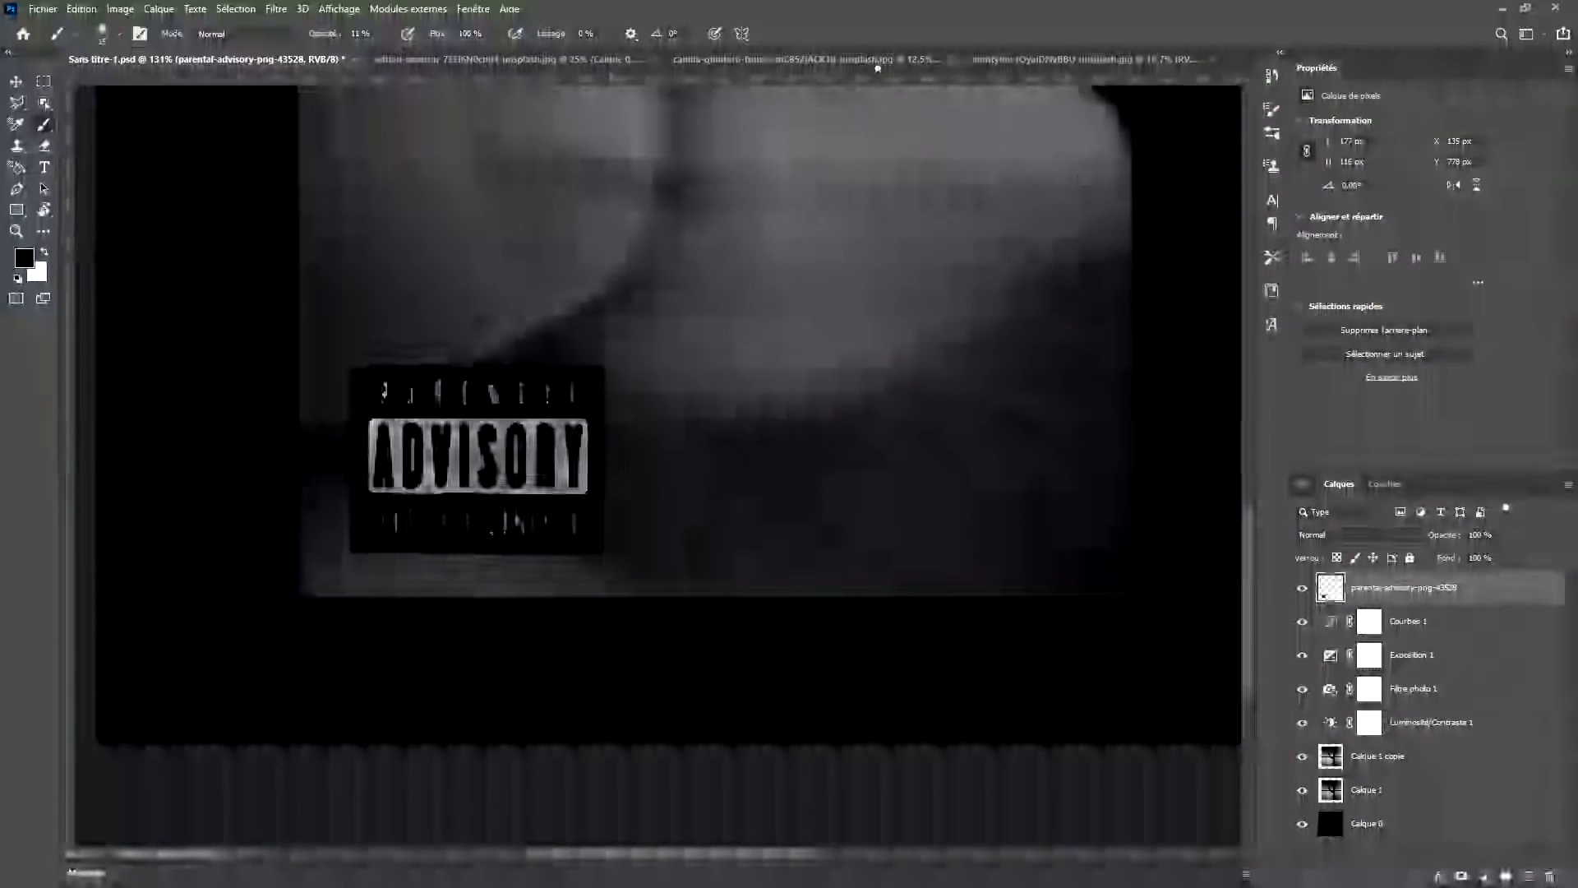
{"action": "scroll", "coordinate": [733, 303], "scroll_direction": "down", "scroll_amount": 10}
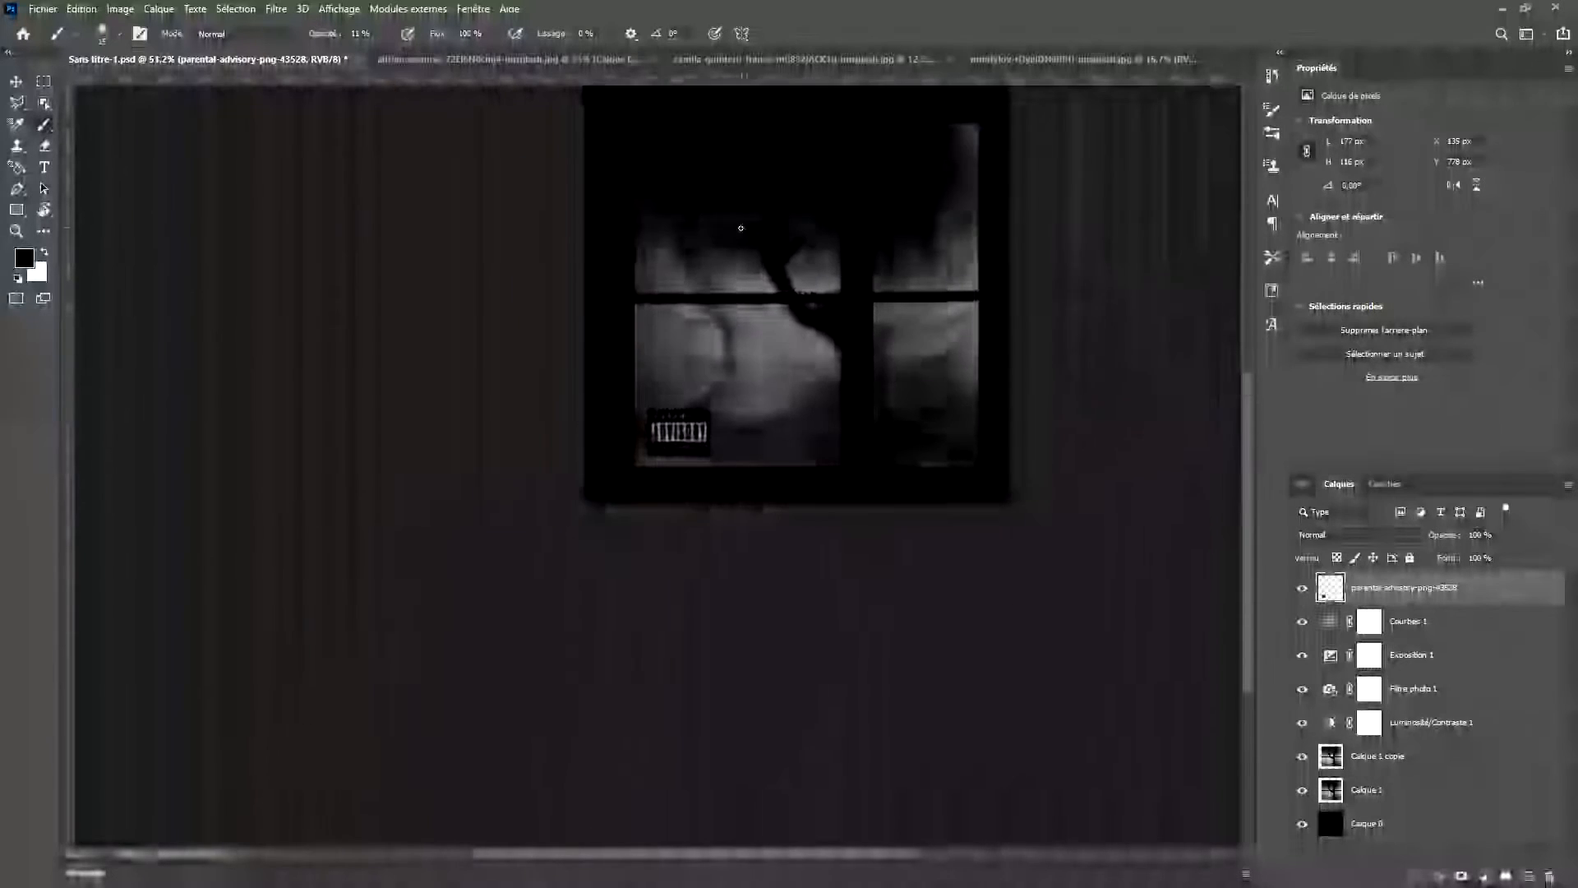
{"action": "scroll", "coordinate": [732, 304], "scroll_direction": "up", "scroll_amount": 8}
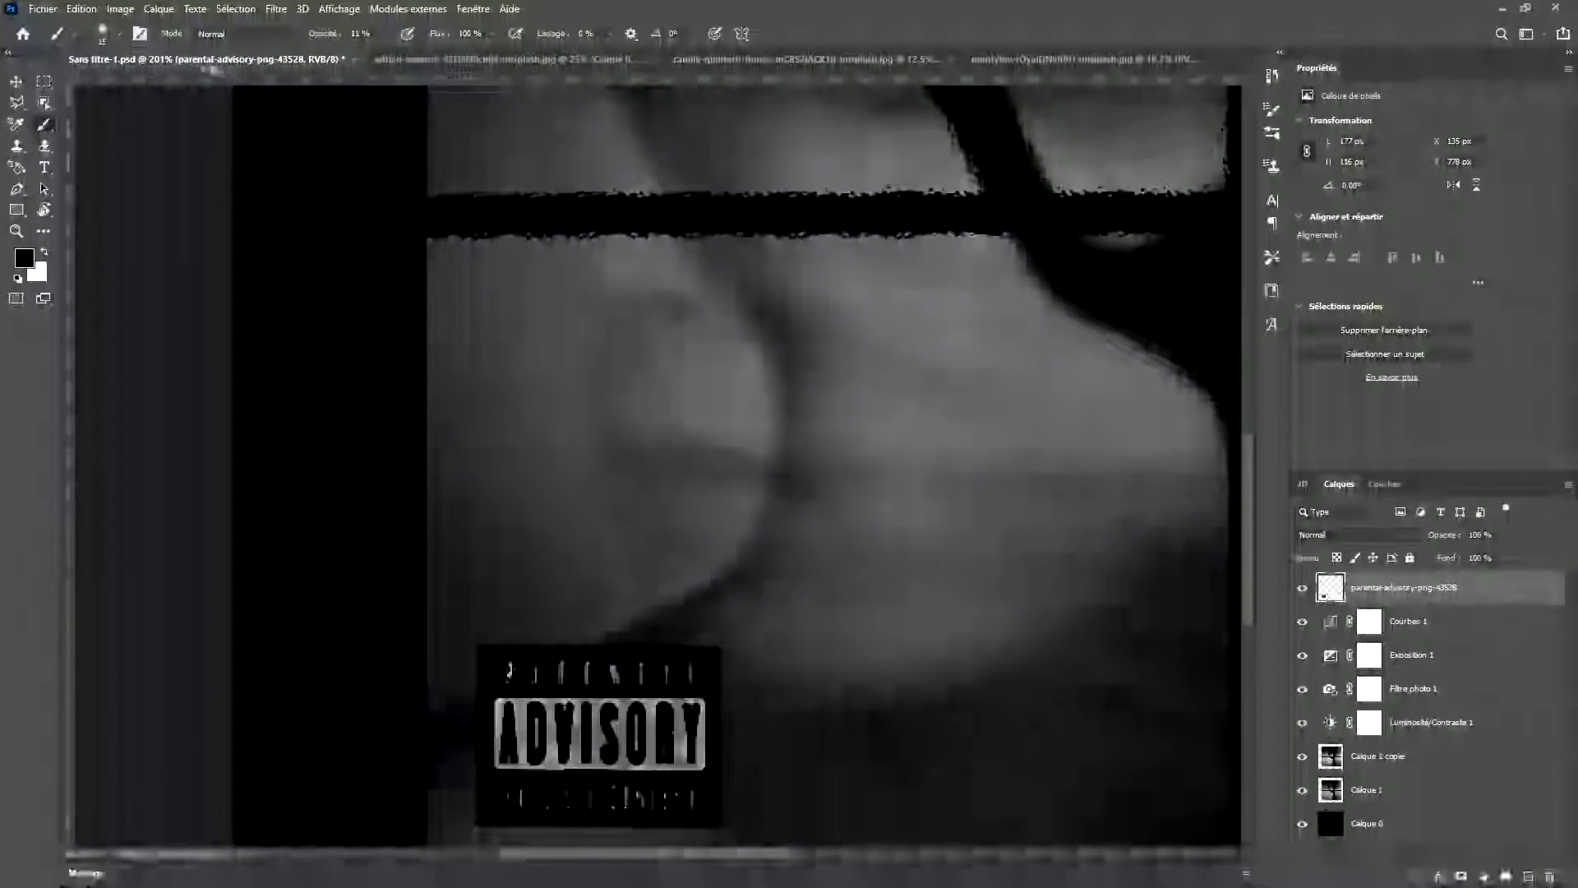
Set the black 15 px brush to 100% opacity and hand-write the artist's first name across the pane above the advisory label.
{"action": "left_click", "coordinate": [111, 35]}
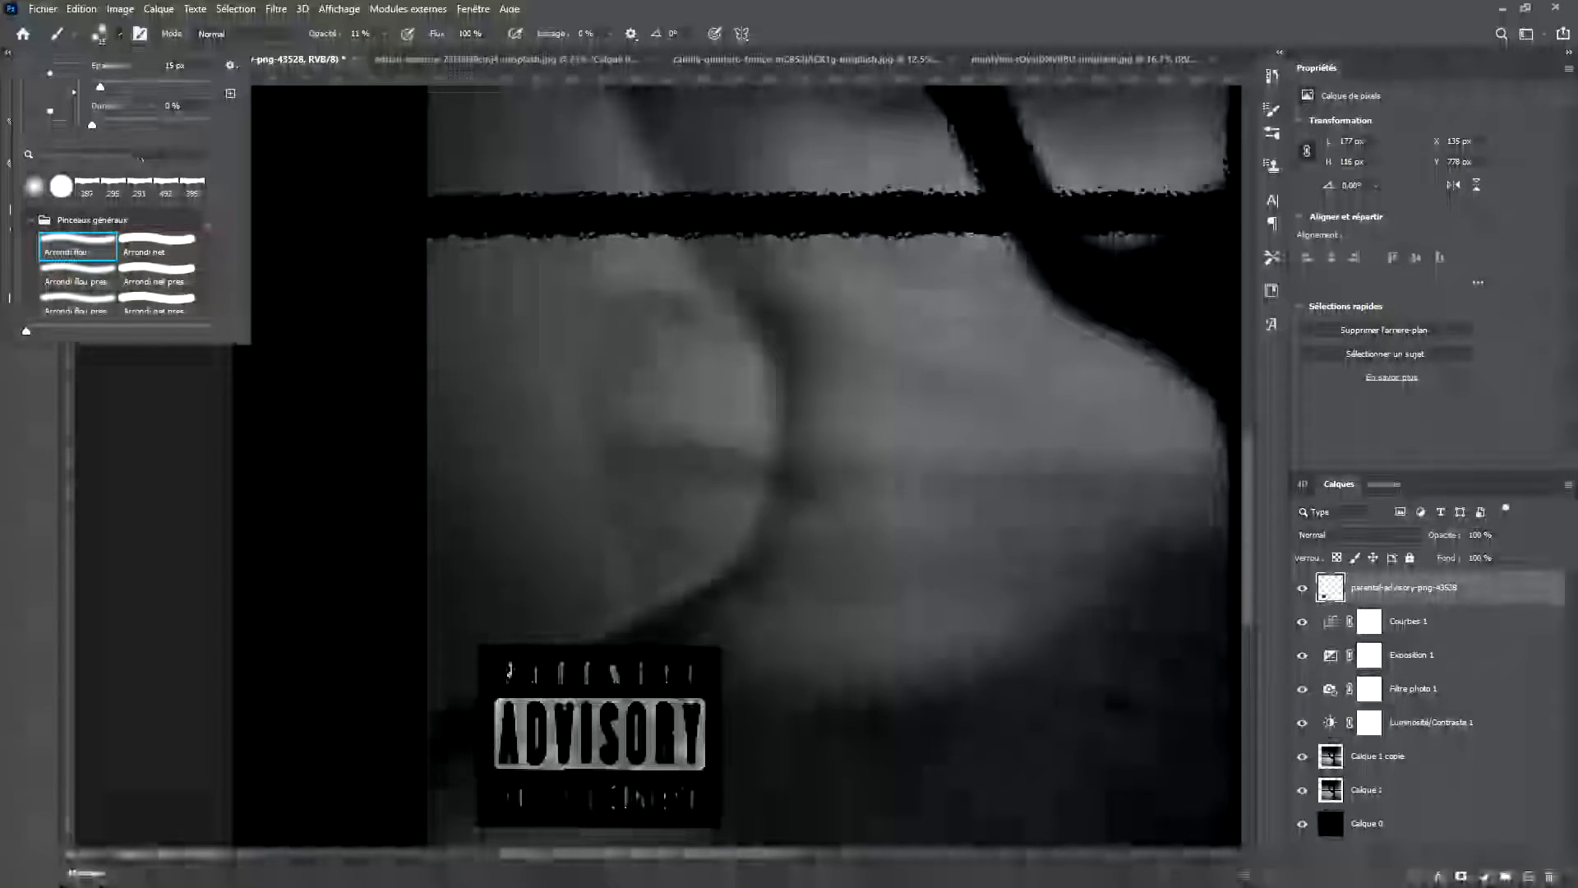
{"action": "left_click", "coordinate": [121, 37]}
{"action": "left_click", "coordinate": [384, 35]}
{"action": "left_click_drag", "start_coordinate": [387, 54], "coordinate": [647, 65]}
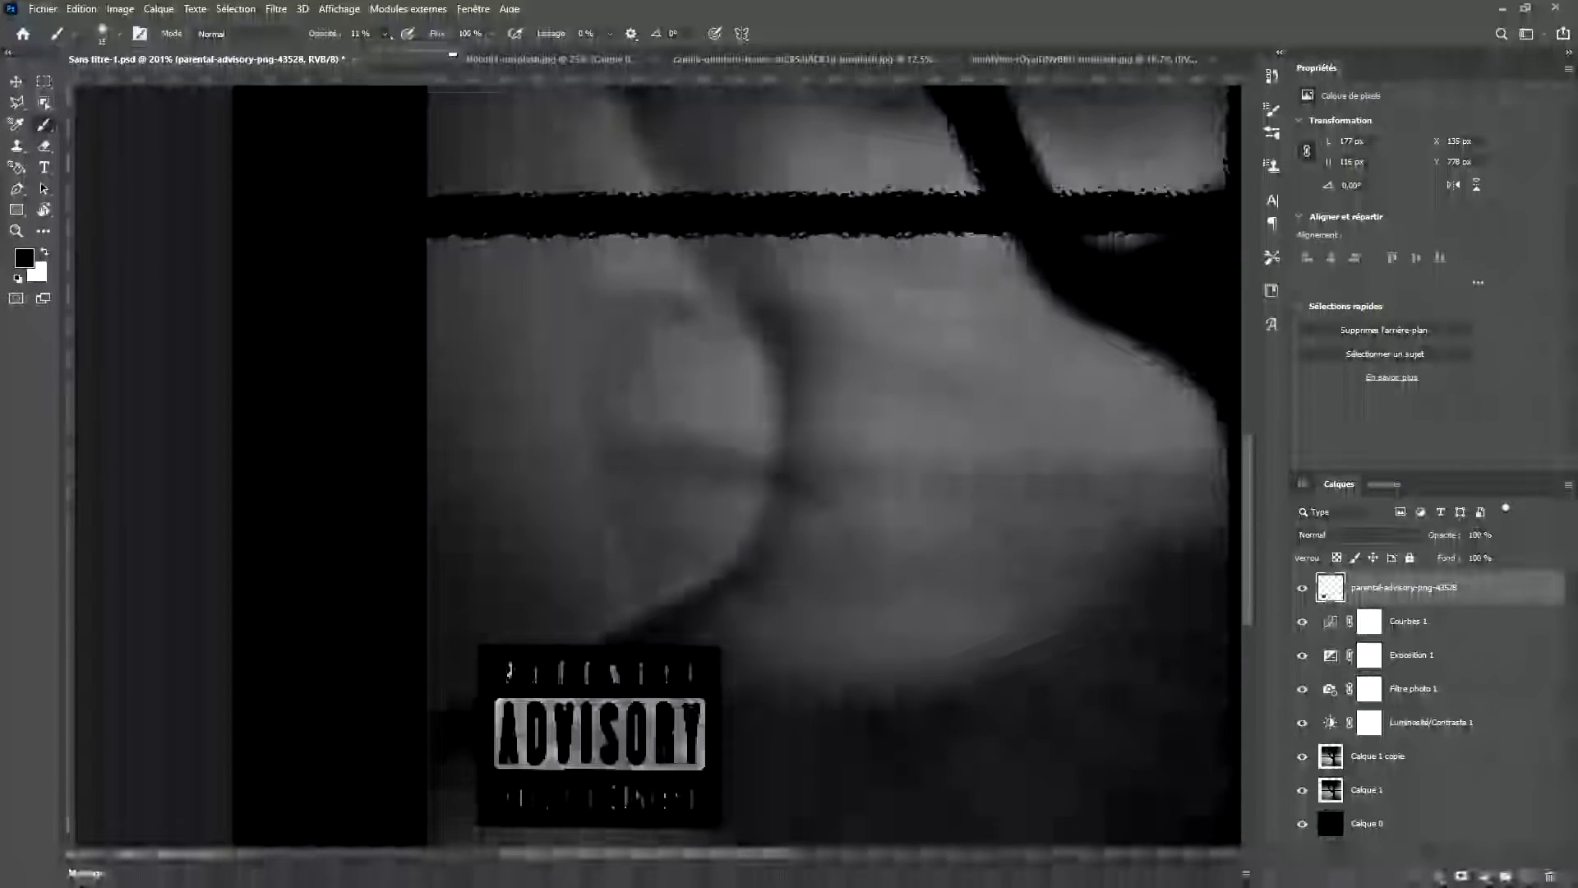
{"action": "left_click_drag", "start_coordinate": [770, 324], "coordinate": [787, 530]}
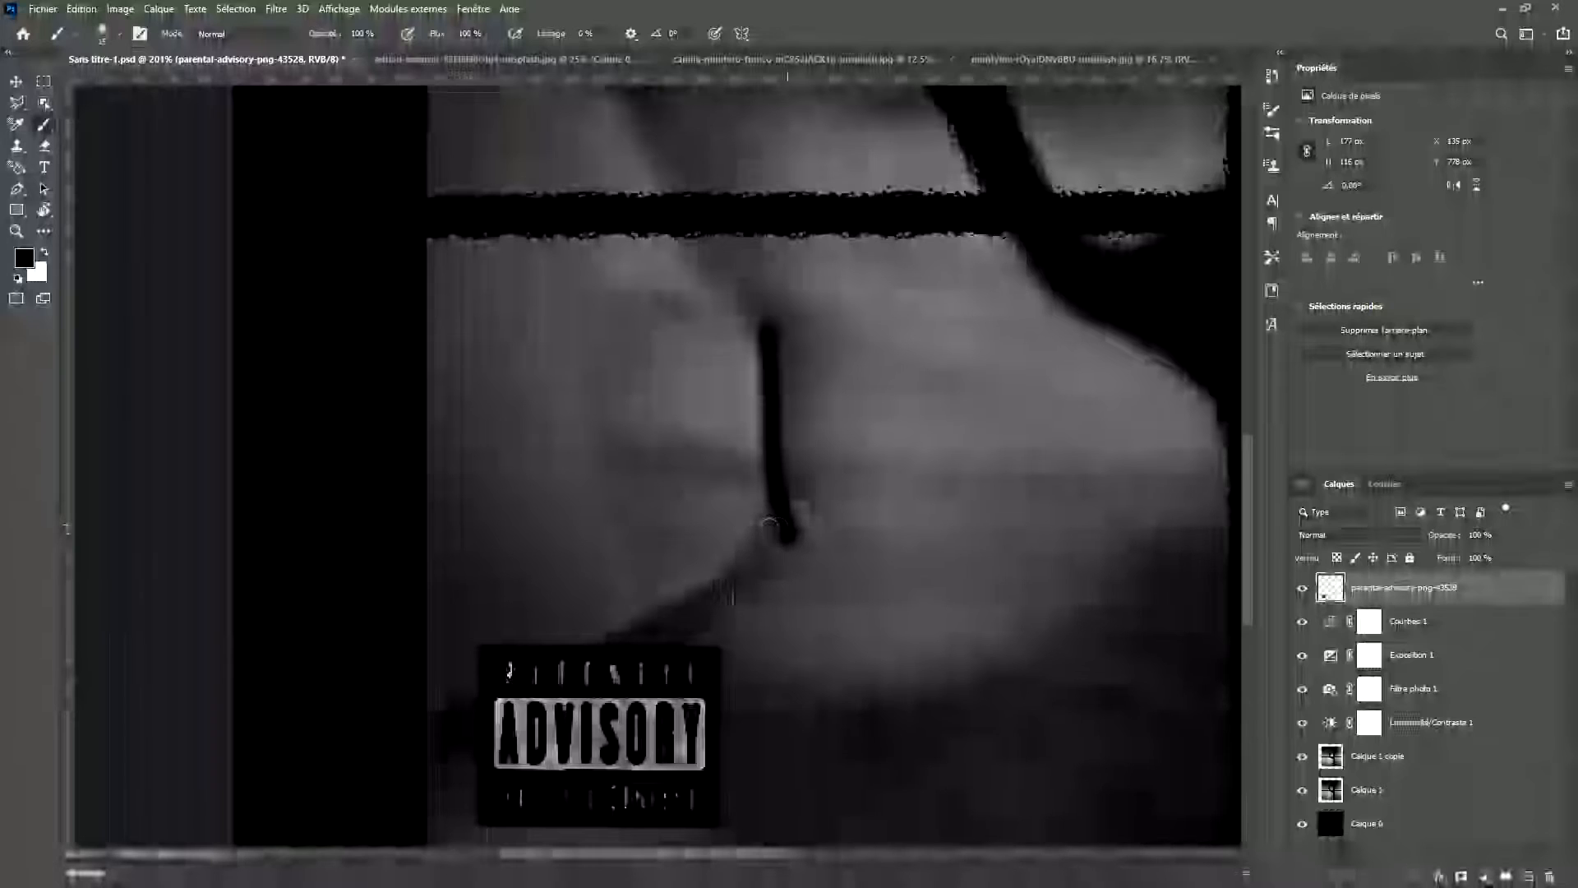
{"action": "key", "text": "ctrl+z"}
{"action": "left_click_drag", "start_coordinate": [706, 378], "coordinate": [726, 539]}
{"action": "mouse_move", "coordinate": [840, 358]}
{"action": "left_mouse_down"}
{"action": "mouse_move", "coordinate": [817, 553]}
{"action": "mouse_move", "coordinate": [830, 591]}
{"action": "left_mouse_up"}
{"action": "mouse_move", "coordinate": [859, 416]}
{"action": "left_mouse_down"}
{"action": "mouse_move", "coordinate": [884, 597]}
{"action": "mouse_move", "coordinate": [960, 574]}
{"action": "left_mouse_up"}
{"action": "mouse_move", "coordinate": [984, 495]}
{"action": "left_mouse_down"}
{"action": "mouse_move", "coordinate": [1053, 513]}
{"action": "mouse_move", "coordinate": [1202, 554]}
{"action": "left_mouse_up"}
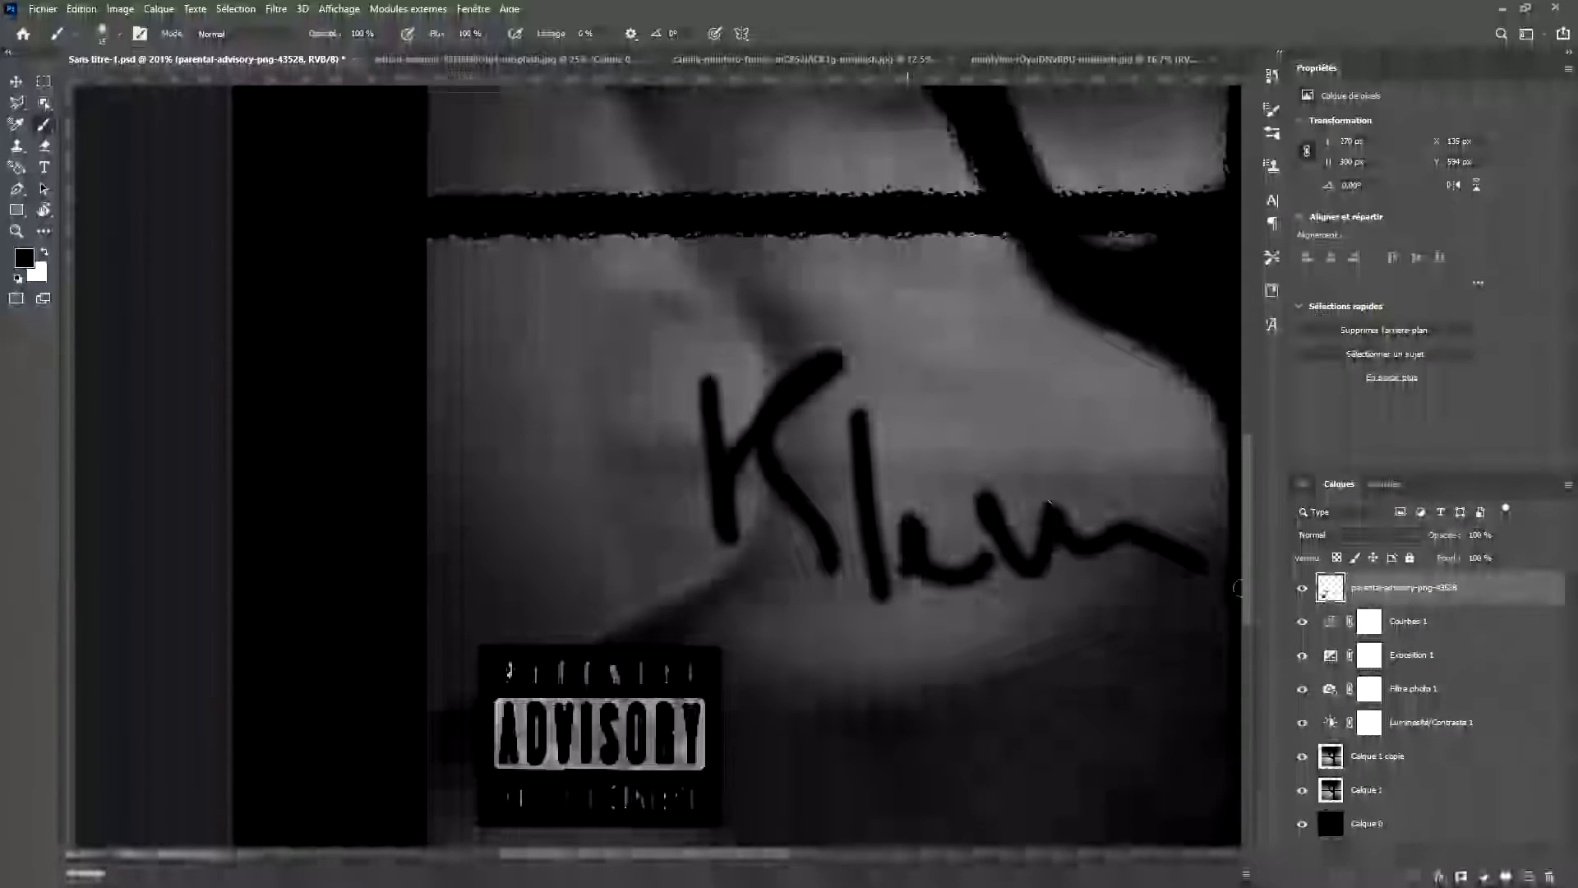
{"action": "scroll", "coordinate": [1077, 653], "scroll_direction": "down", "scroll_amount": 8}
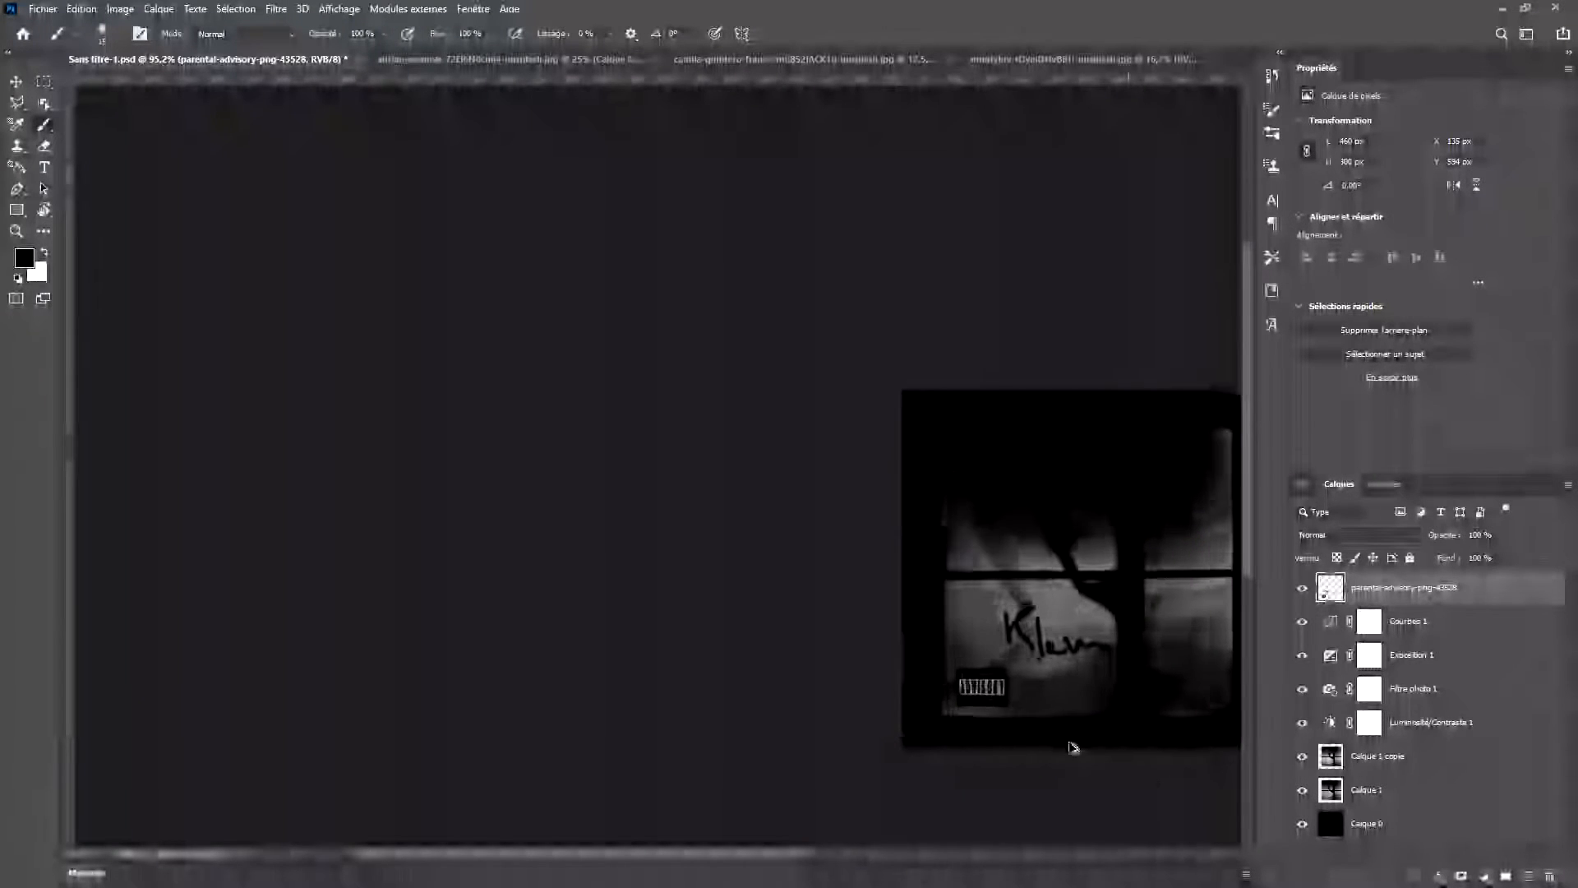
{"action": "scroll", "coordinate": [1072, 744], "scroll_direction": "up", "scroll_amount": 5}
{"action": "scroll", "coordinate": [1042, 700], "scroll_direction": "down", "scroll_amount": 5}
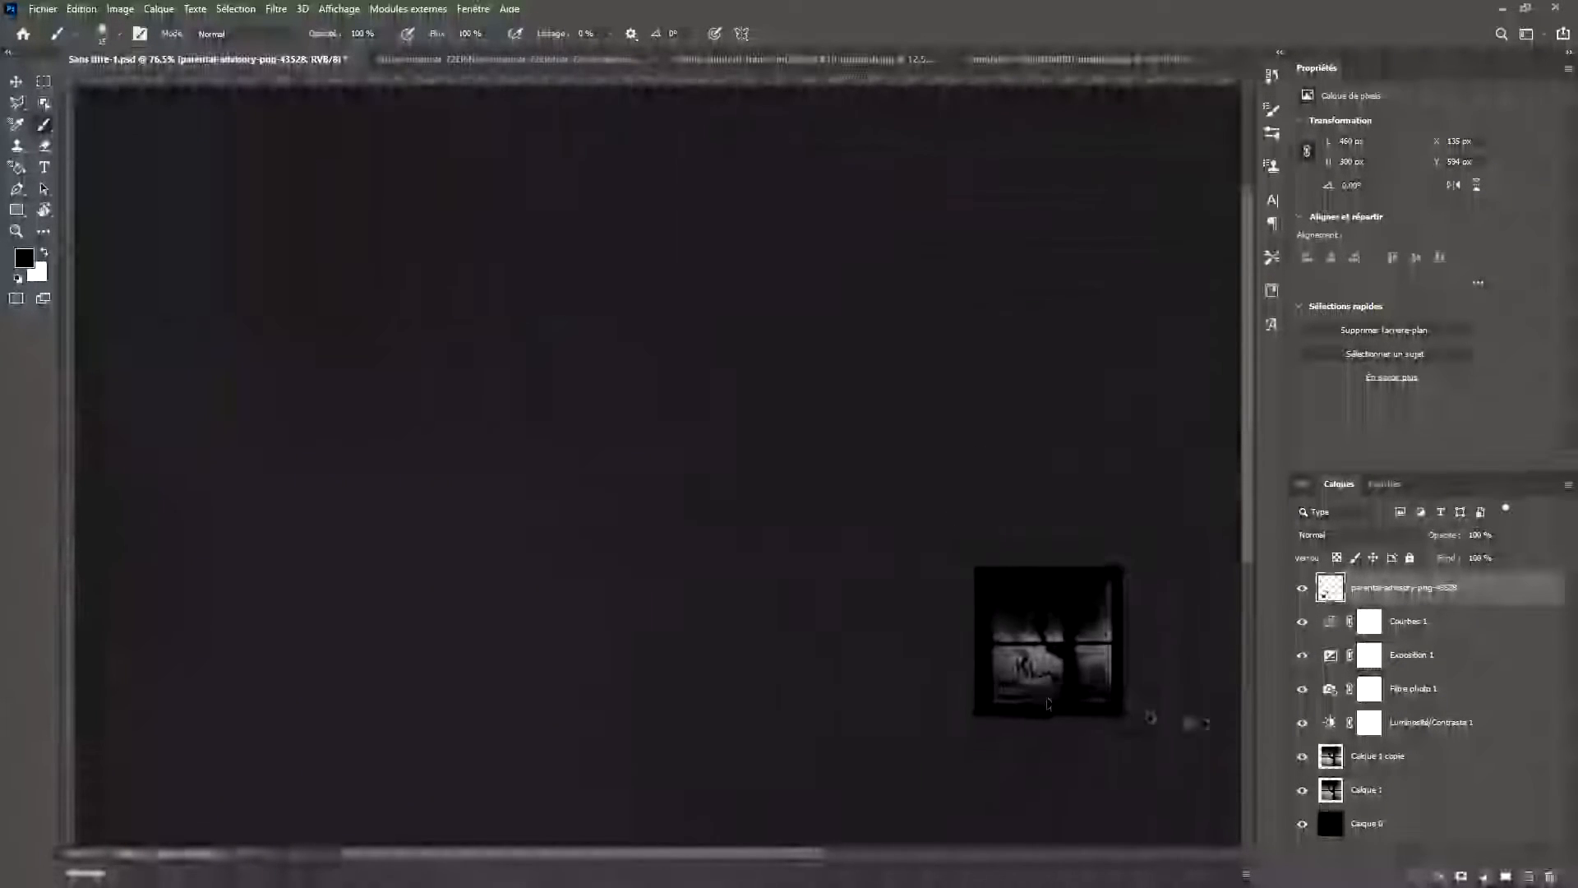
{"action": "scroll", "coordinate": [1149, 715], "scroll_direction": "up", "scroll_amount": 4}
{"action": "scroll", "coordinate": [1162, 688], "scroll_direction": "up", "scroll_amount": 4}
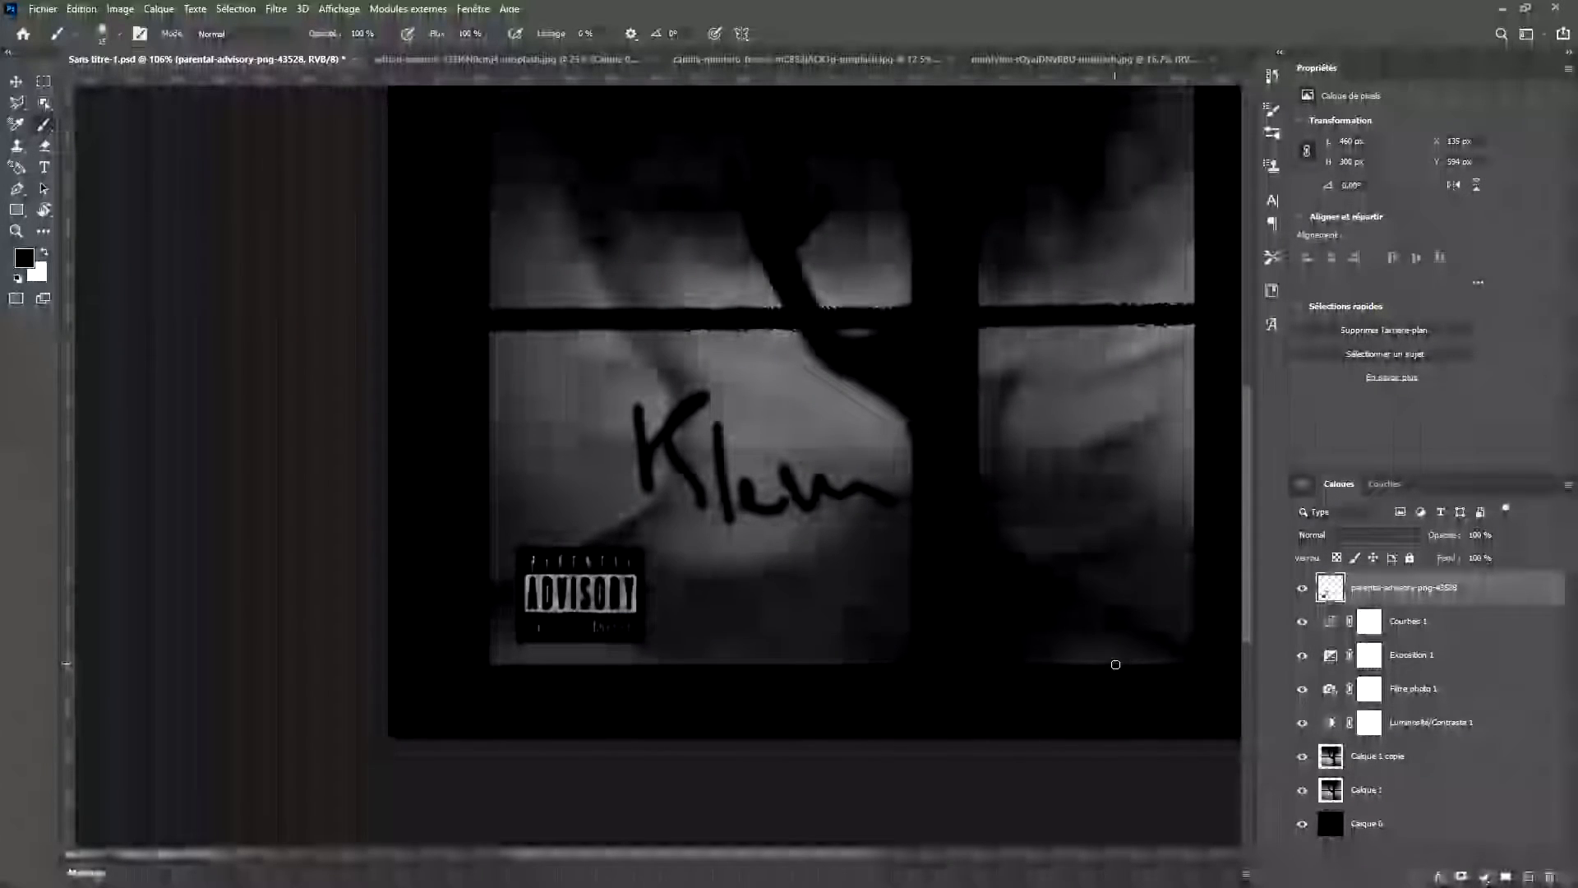
Examine the handwritten lettering close up against the window pane and the advisory label.
{"action": "scroll", "coordinate": [930, 430], "scroll_direction": "up", "scroll_amount": 3}
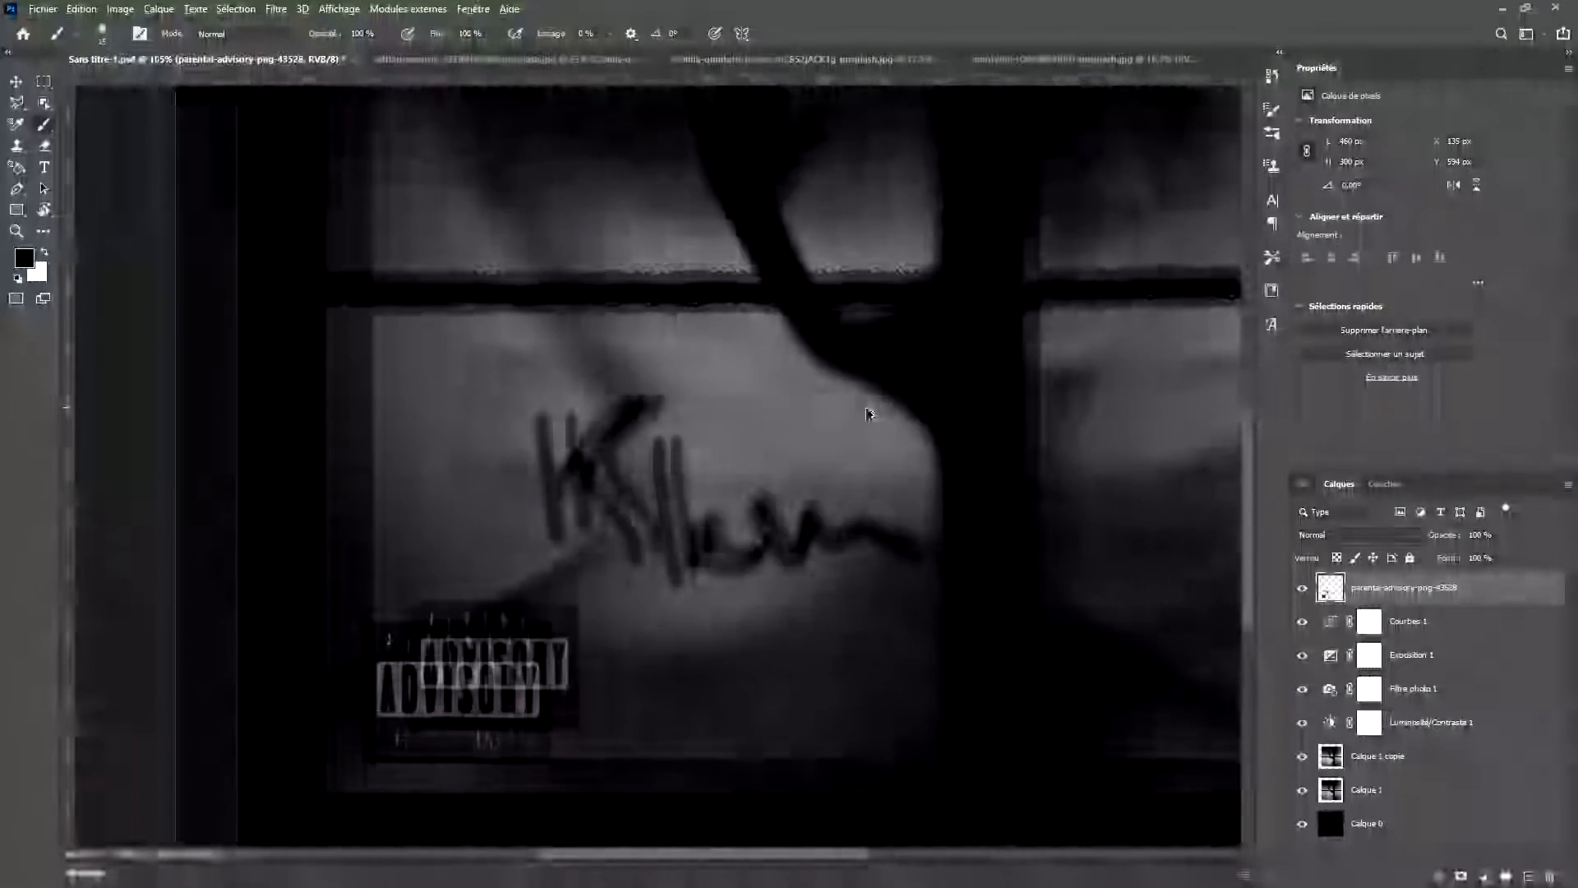
{"action": "scroll", "coordinate": [723, 493], "scroll_direction": "up", "scroll_amount": 3}
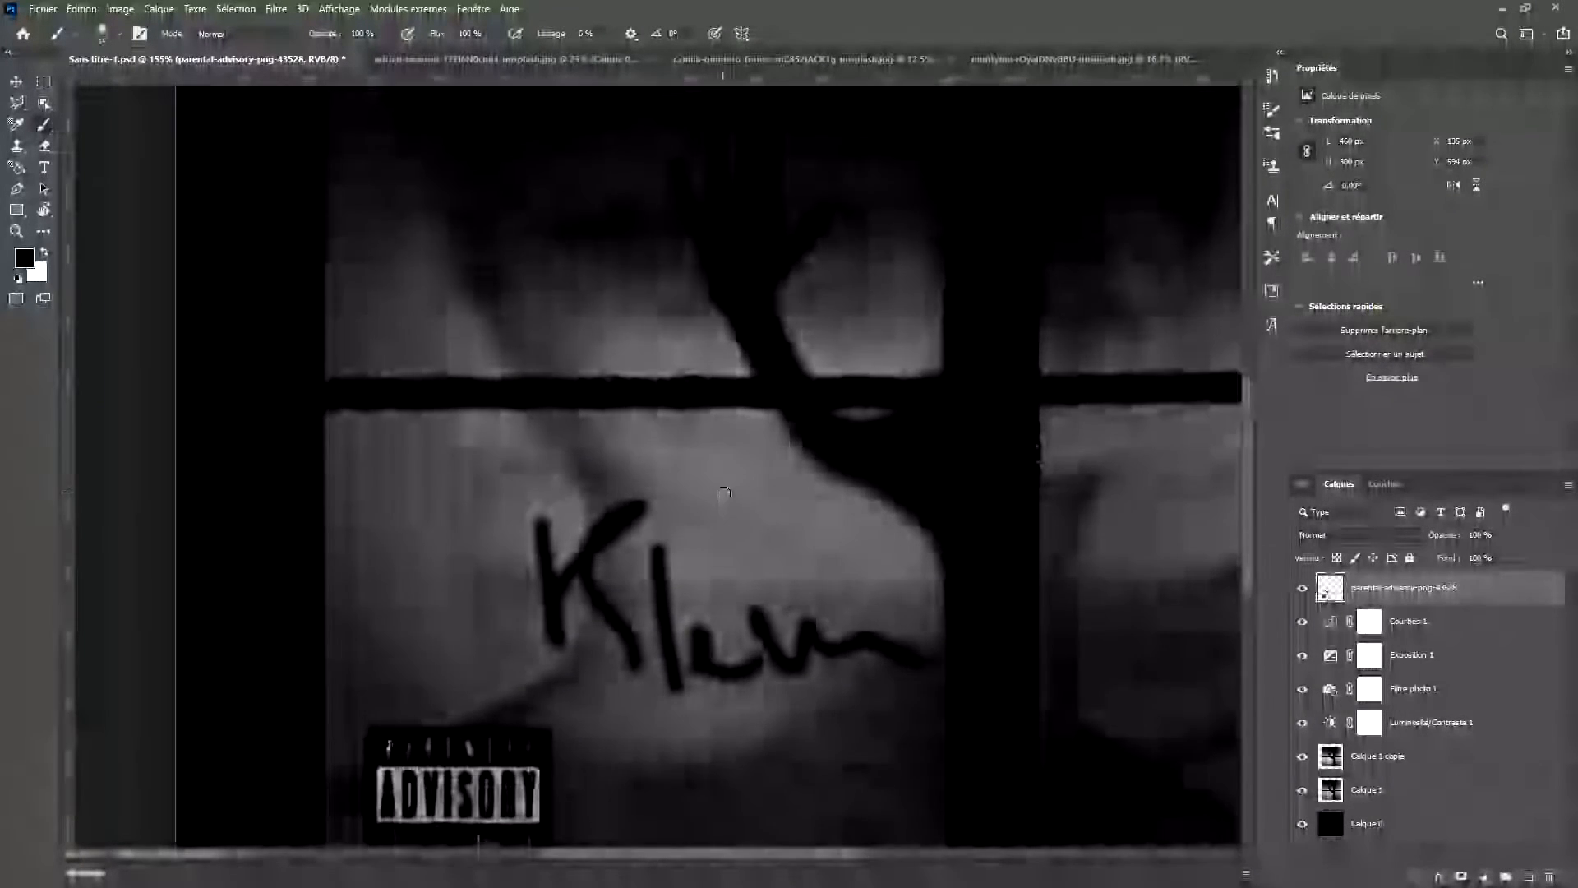
{"action": "scroll", "coordinate": [723, 496], "scroll_direction": "down", "scroll_amount": 1}
{"action": "scroll", "coordinate": [715, 493], "scroll_direction": "down", "scroll_amount": 3}
{"action": "scroll", "coordinate": [715, 489], "scroll_direction": "up", "scroll_amount": 4}
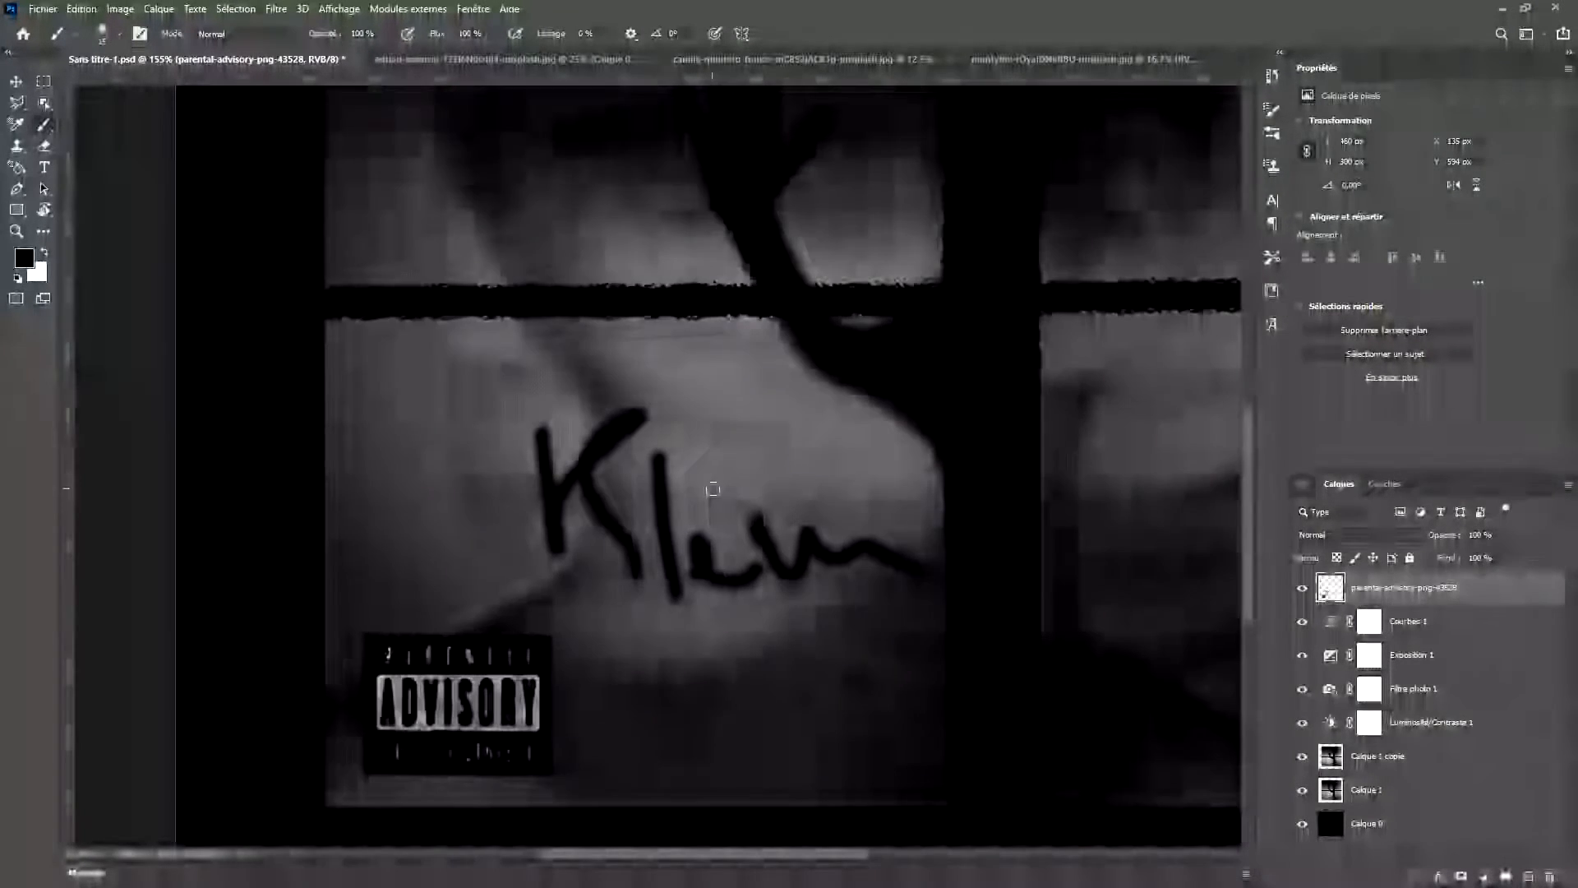
{"action": "scroll", "coordinate": [719, 481], "scroll_direction": "down", "scroll_amount": 2}
{"action": "scroll", "coordinate": [719, 480], "scroll_direction": "up", "scroll_amount": 4}
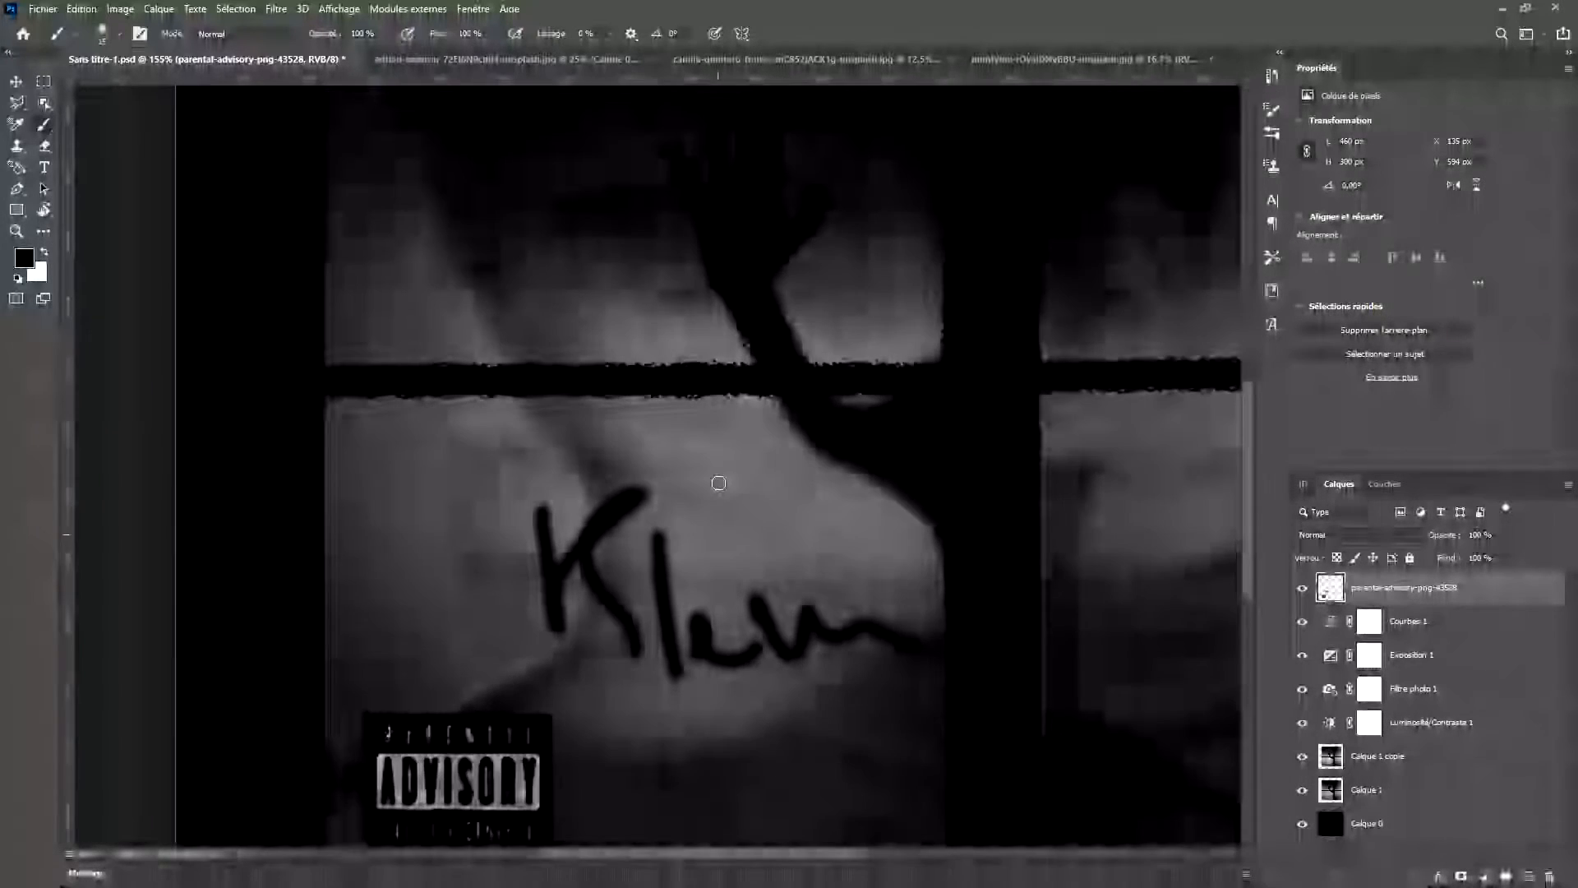
{"action": "scroll", "coordinate": [583, 528], "scroll_direction": "down", "scroll_amount": 3}
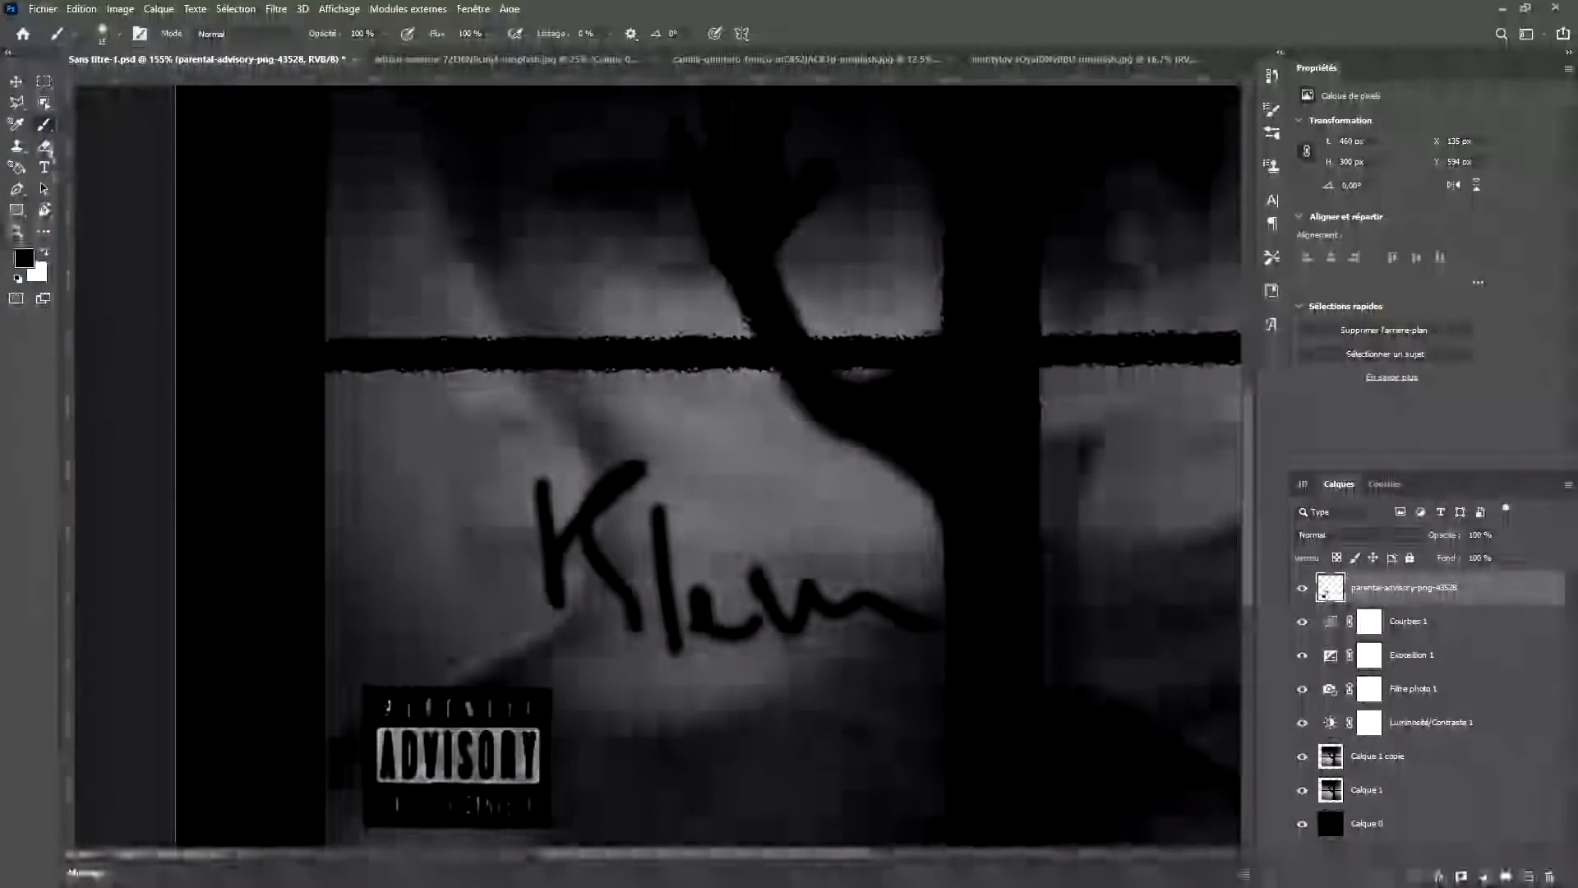
Select the handwritten lettering with the Object Selection tool, cut it from the advisory label layer and deselect.
{"action": "left_click", "coordinate": [44, 103]}
{"action": "mouse_move", "coordinate": [502, 428]}
{"action": "left_mouse_down"}
{"action": "mouse_move", "coordinate": [854, 673]}
{"action": "mouse_move", "coordinate": [905, 646]}
{"action": "mouse_move", "coordinate": [941, 666]}
{"action": "left_mouse_up"}
{"action": "key", "text": "Delete"}
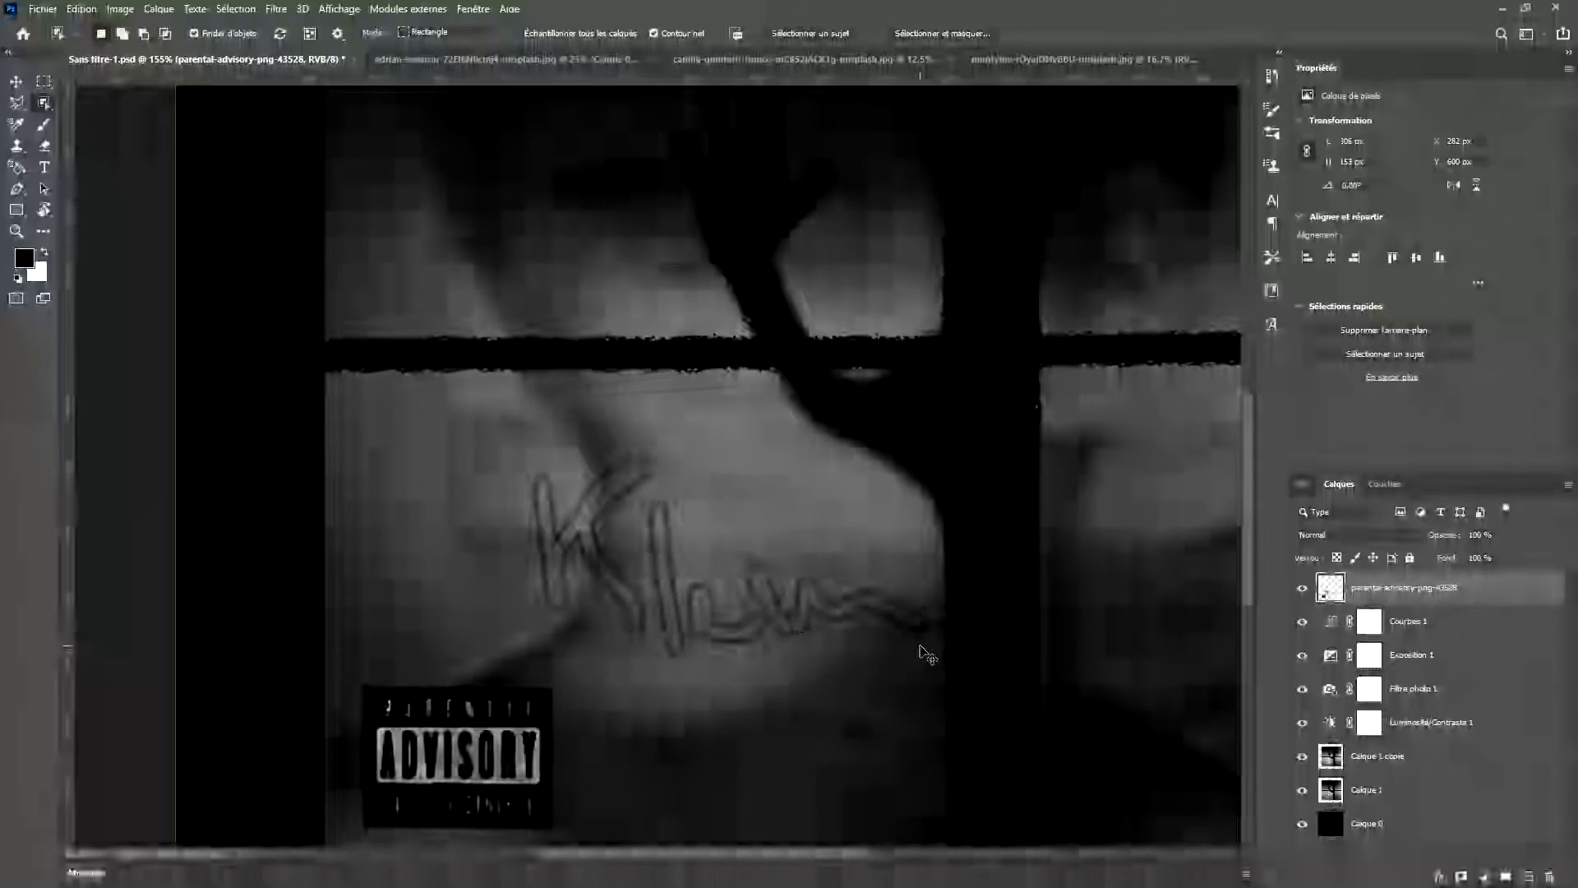
{"action": "key", "text": "ctrl+d"}
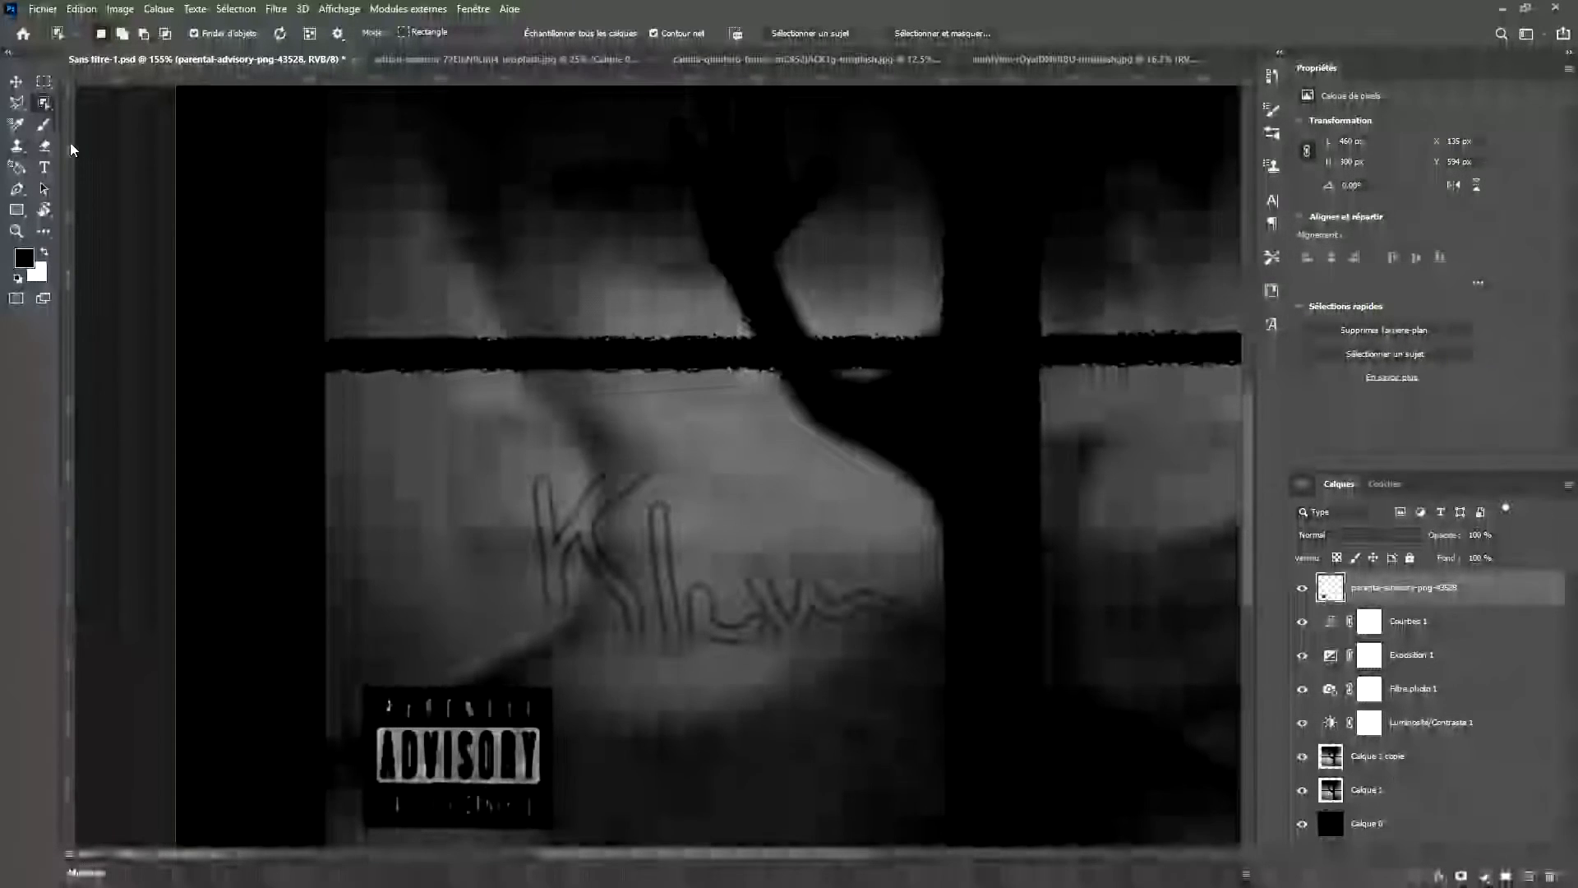
{"action": "left_click", "coordinate": [45, 124]}
{"action": "mouse_move", "coordinate": [485, 458]}
{"action": "left_mouse_down"}
{"action": "mouse_move", "coordinate": [620, 482]}
{"action": "mouse_move", "coordinate": [588, 482]}
{"action": "left_mouse_up"}
{"action": "mouse_move", "coordinate": [535, 485]}
{"action": "left_mouse_down"}
{"action": "mouse_move", "coordinate": [1018, 636]}
{"action": "mouse_move", "coordinate": [655, 514]}
{"action": "left_mouse_up"}
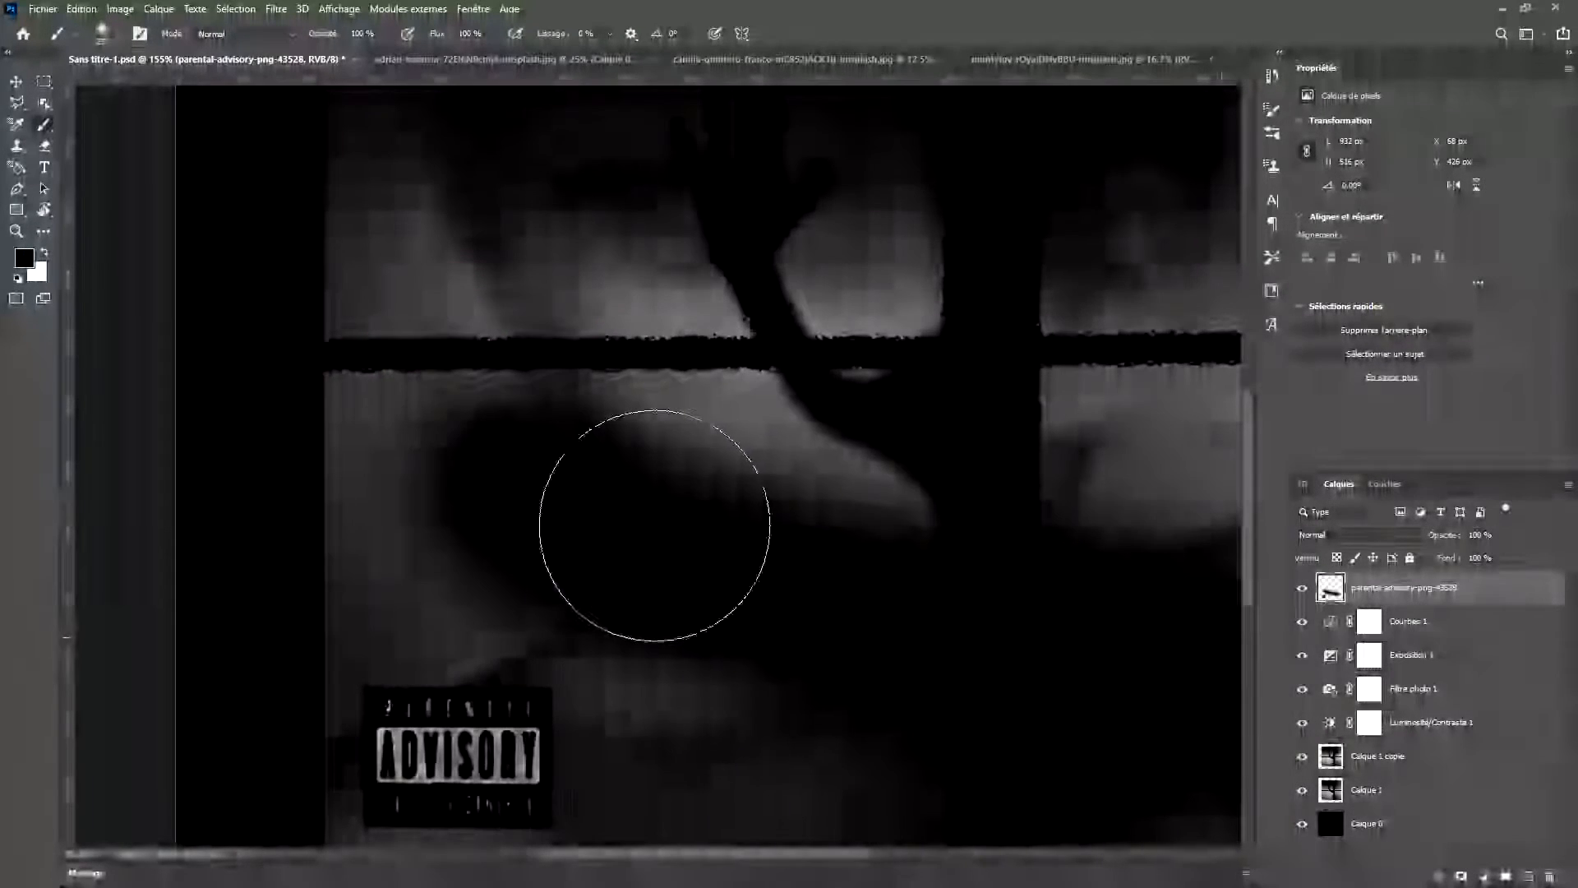
{"action": "key", "text": "ctrl+z"}
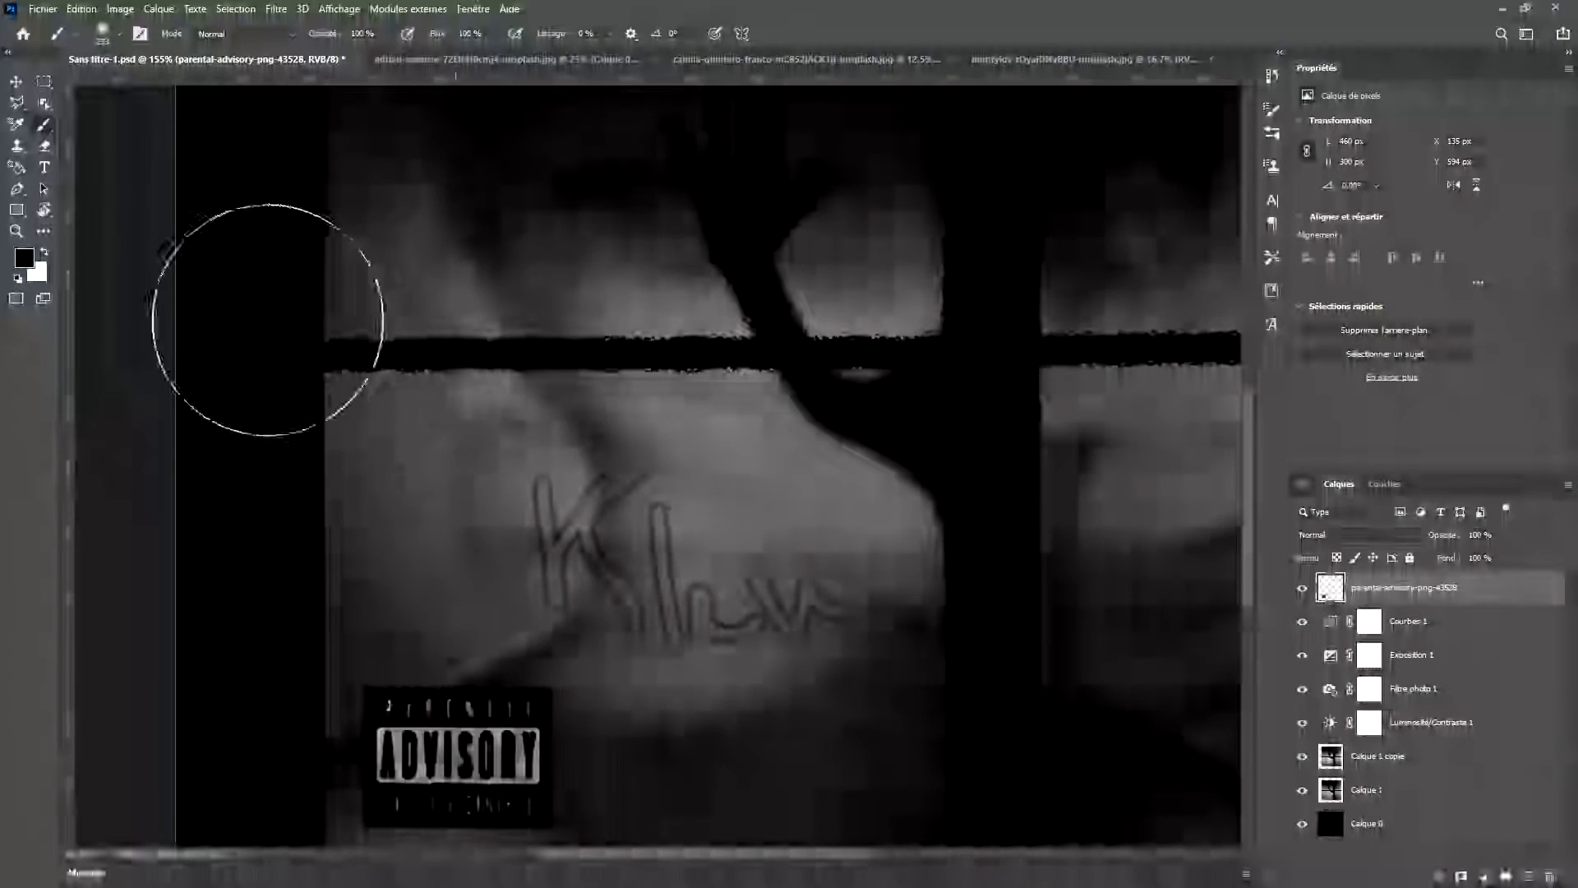
{"action": "scroll", "coordinate": [775, 567], "scroll_direction": "up", "scroll_amount": 1}
{"action": "scroll", "coordinate": [768, 570], "scroll_direction": "down", "scroll_amount": 2}
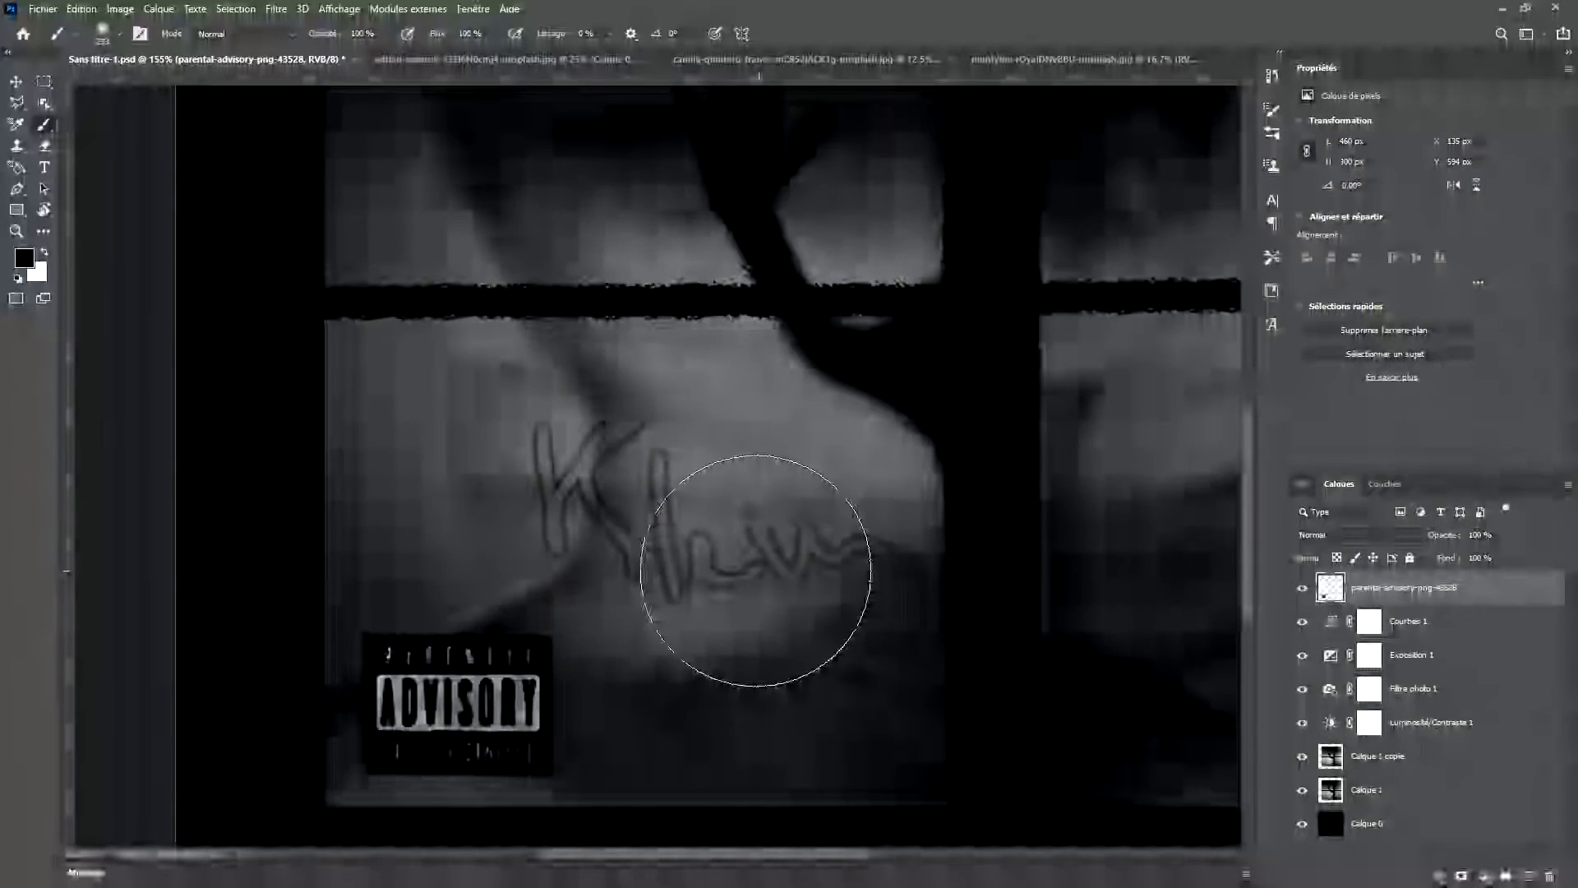
{"action": "left_click_drag", "start_coordinate": [731, 566], "coordinate": [599, 553]}
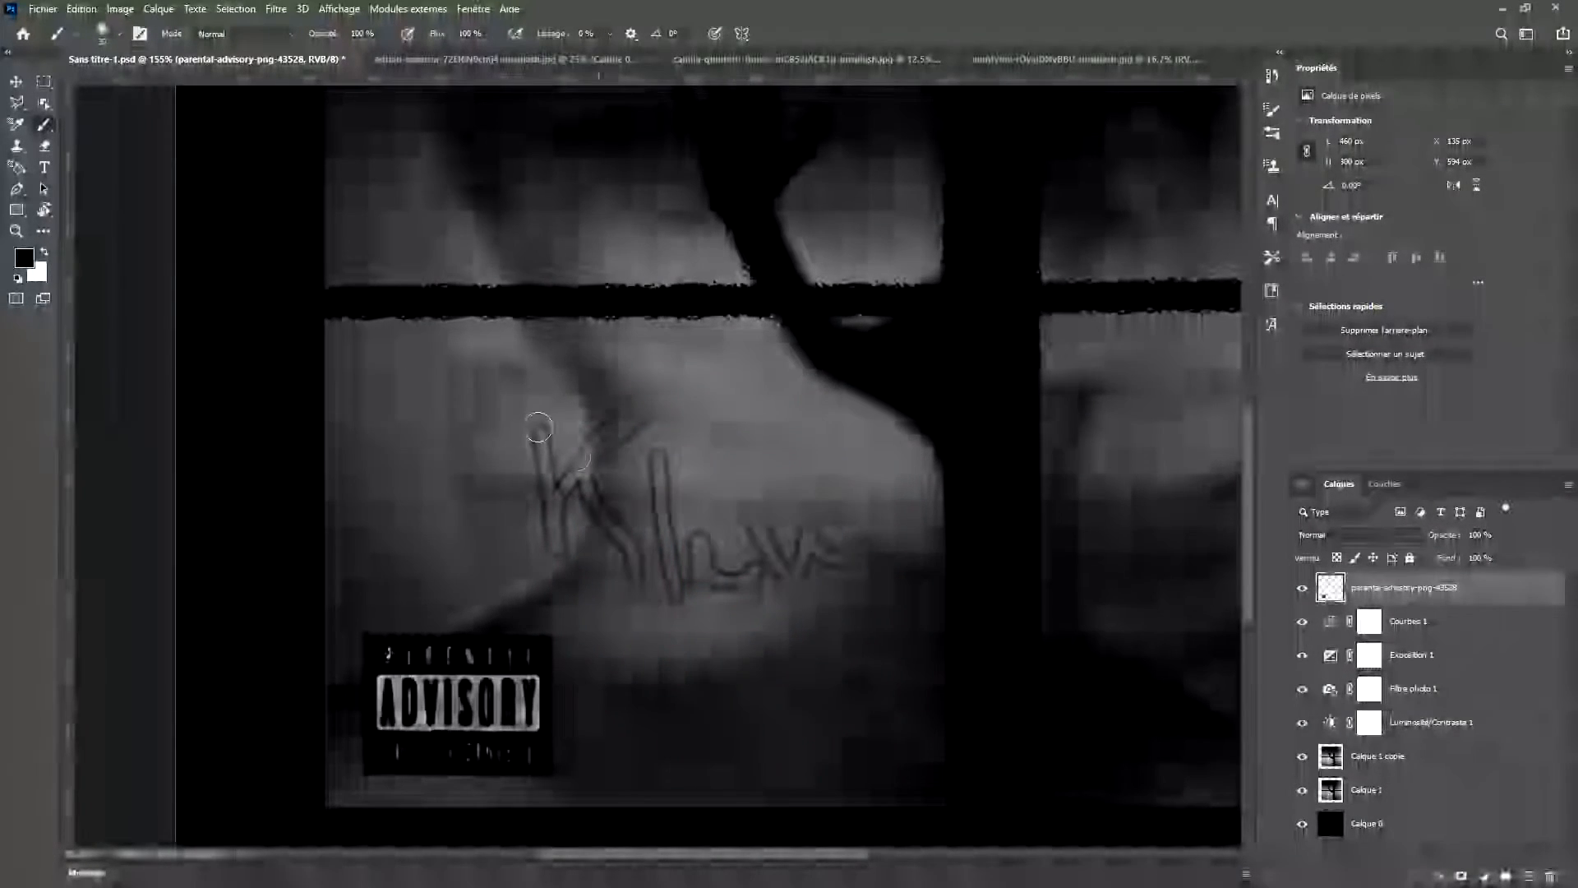
{"action": "left_click_drag", "start_coordinate": [542, 420], "coordinate": [555, 549]}
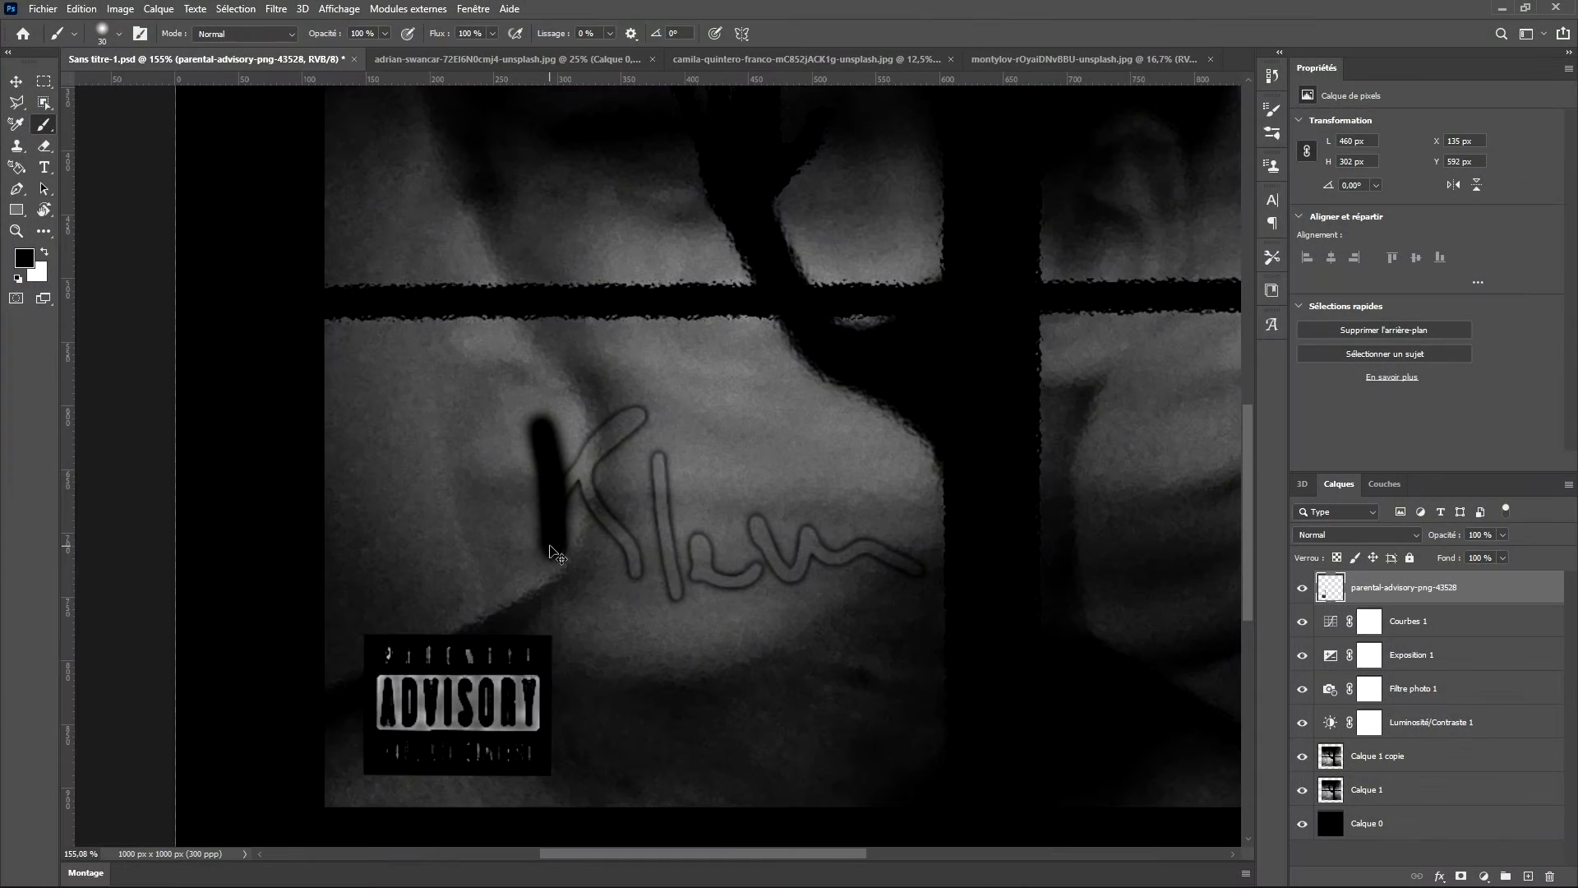
{"action": "key", "text": "ctrl+z"}
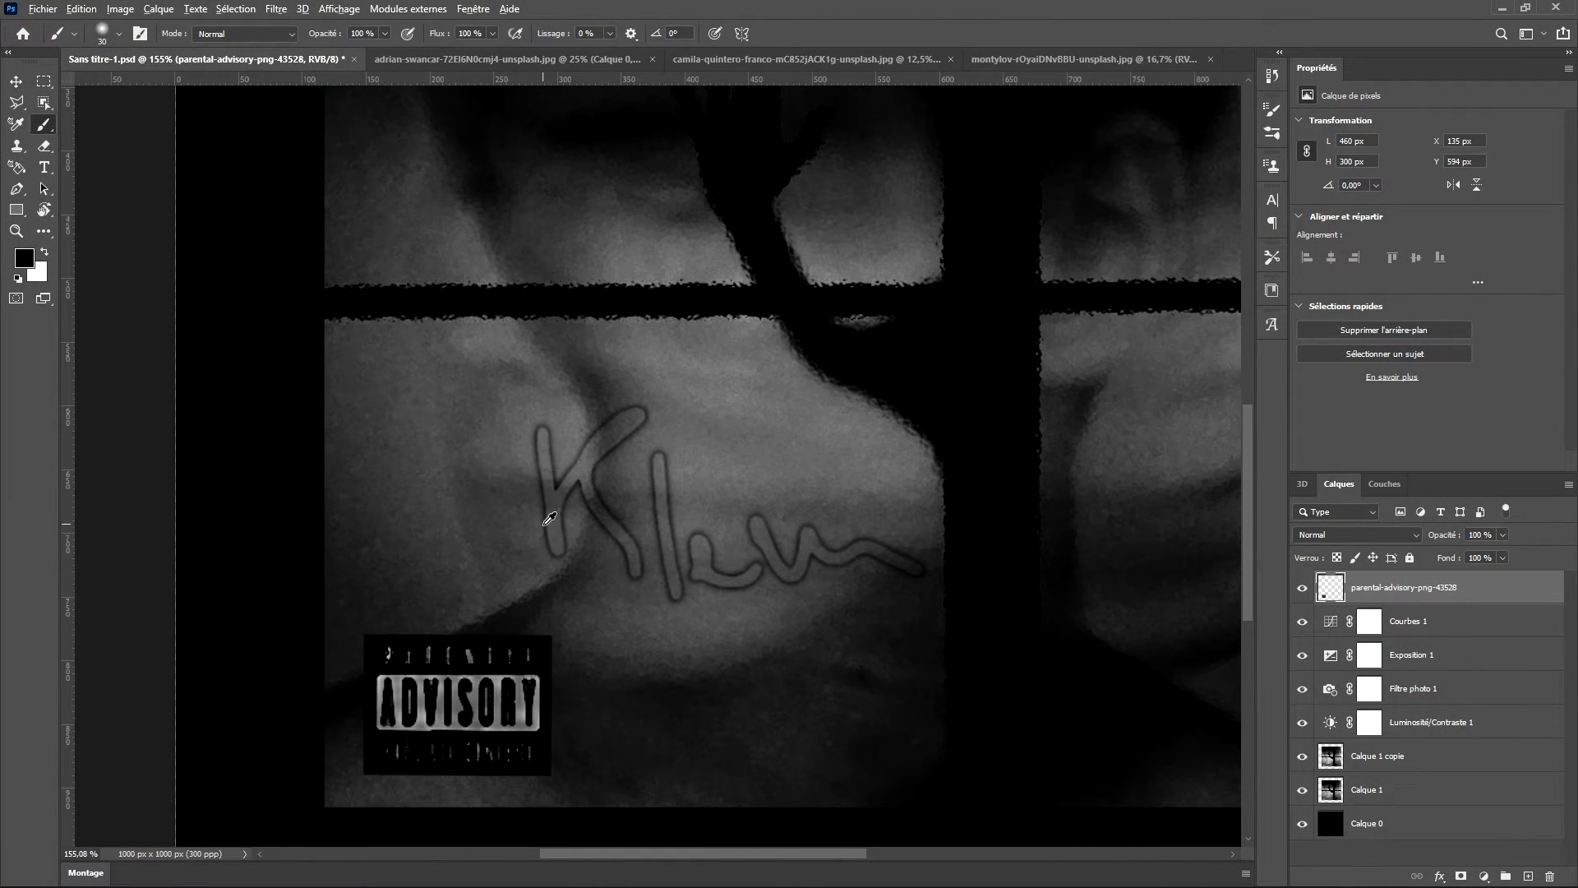
{"action": "scroll", "coordinate": [546, 526], "scroll_direction": "up", "scroll_amount": 6}
{"action": "left_click_drag", "start_coordinate": [476, 236], "coordinate": [525, 251]}
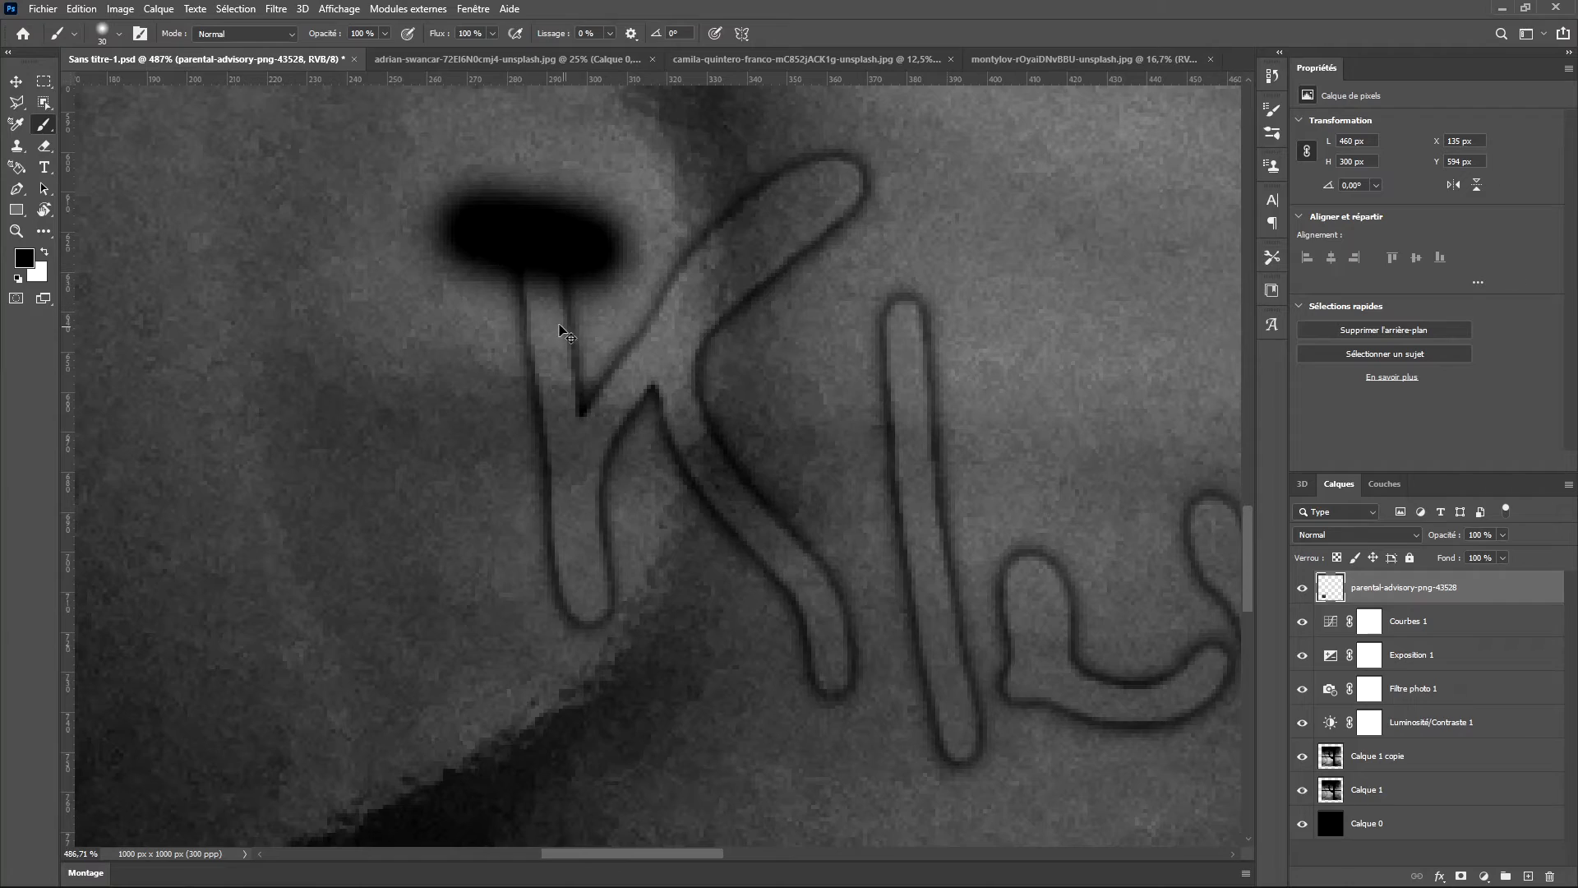
{"action": "key", "text": "ctrl+z"}
Erase the leftover outline of the lettering from the advisory label layer with the Eraser, keeping the label itself.
{"action": "left_click", "coordinate": [44, 145]}
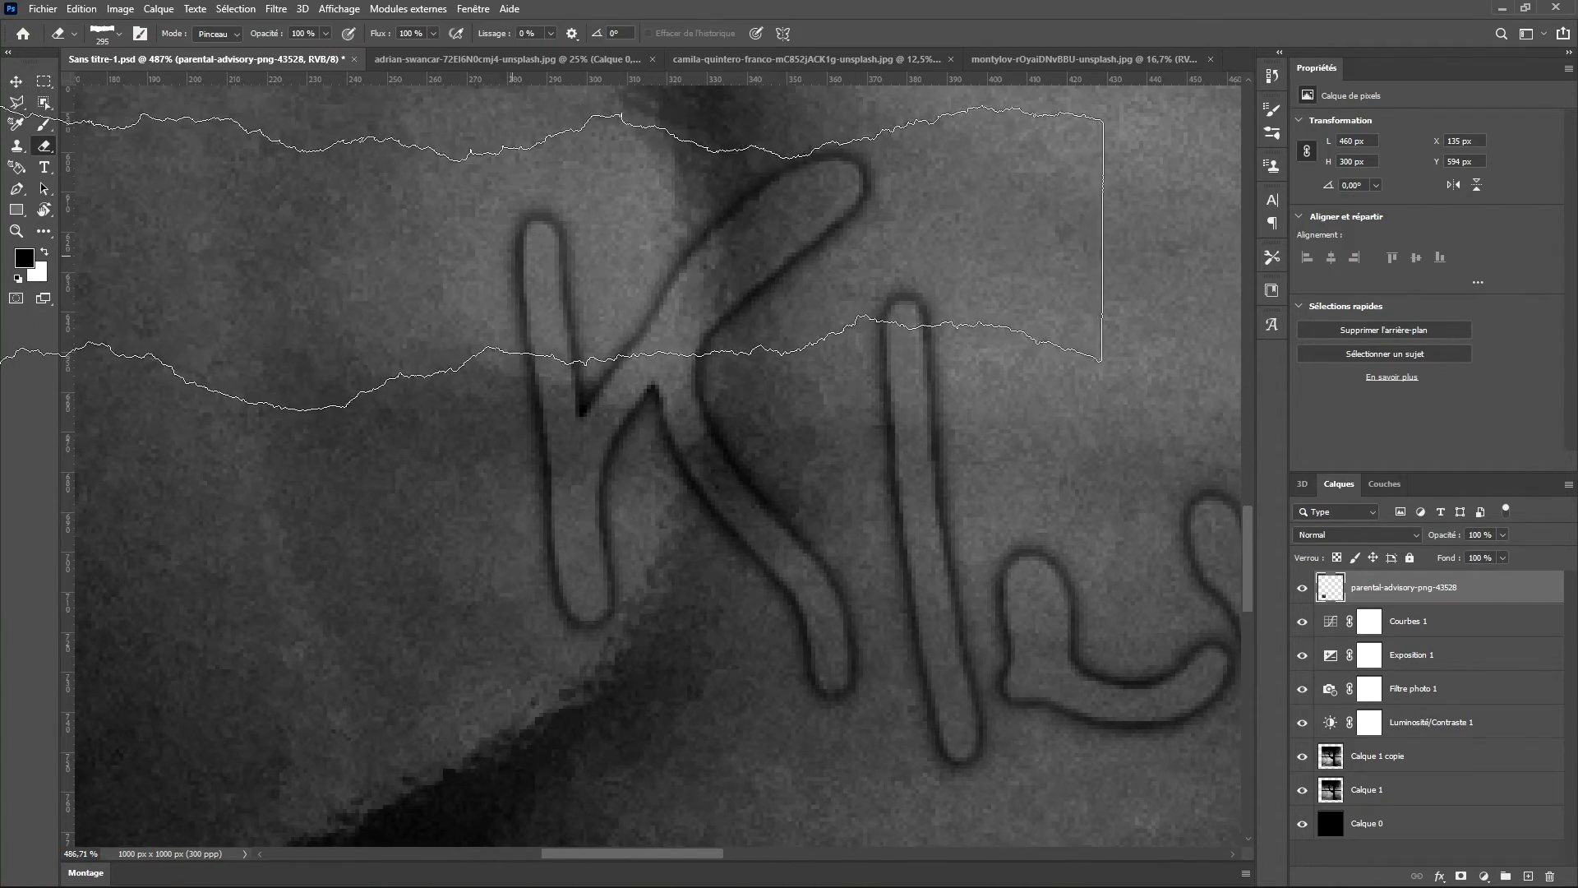
{"action": "left_click_drag", "start_coordinate": [507, 268], "coordinate": [658, 544]}
{"action": "scroll", "coordinate": [650, 509], "scroll_direction": "down", "scroll_amount": 6}
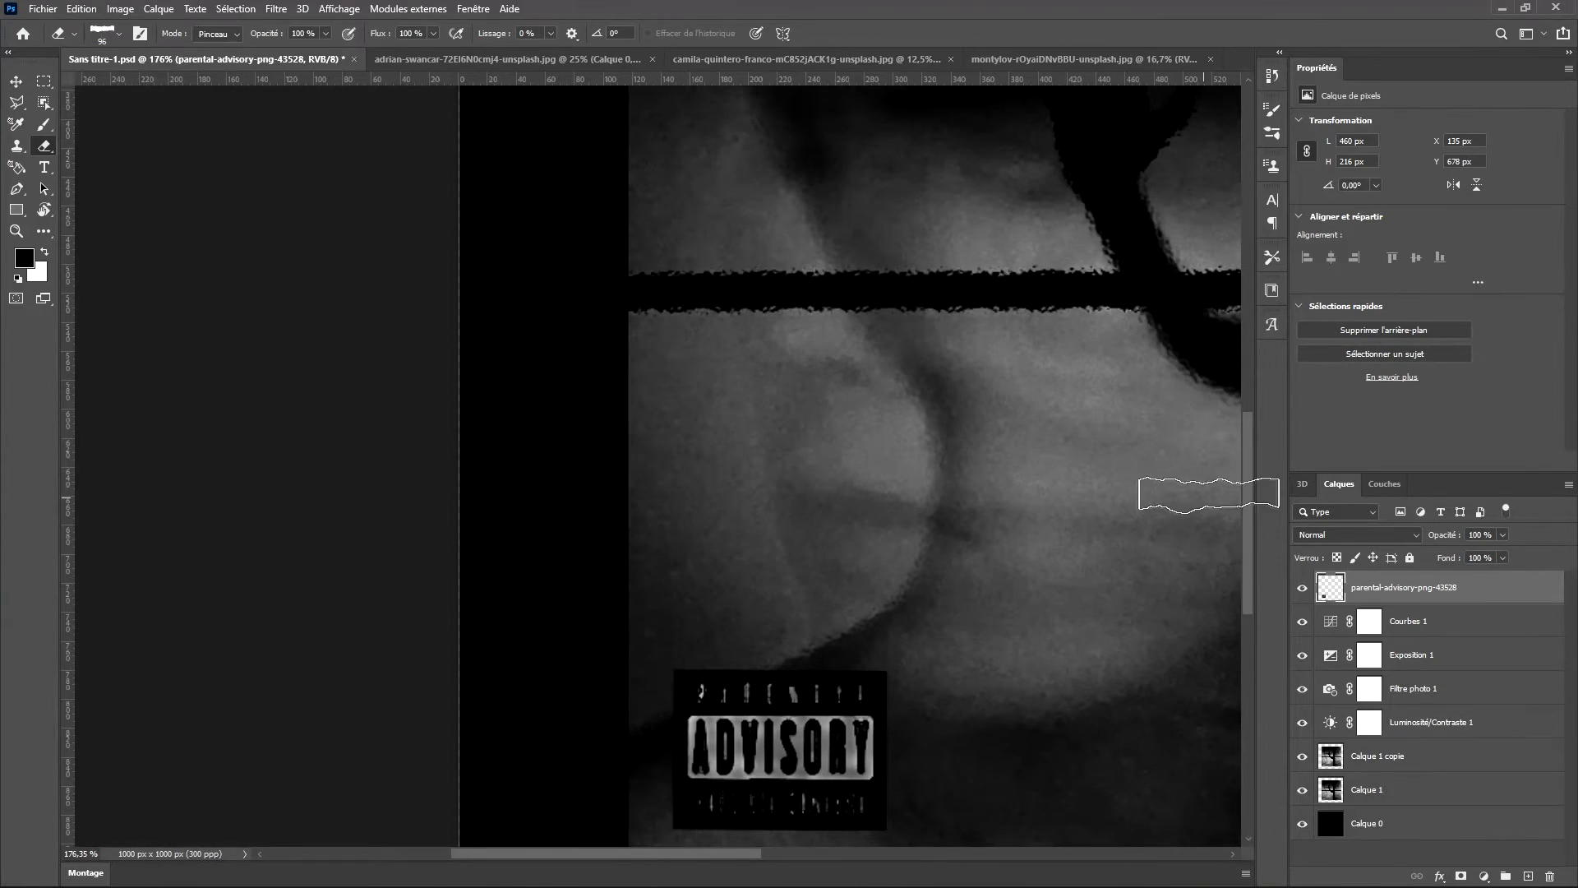
{"action": "scroll", "coordinate": [1011, 559], "scroll_direction": "down", "scroll_amount": 3}
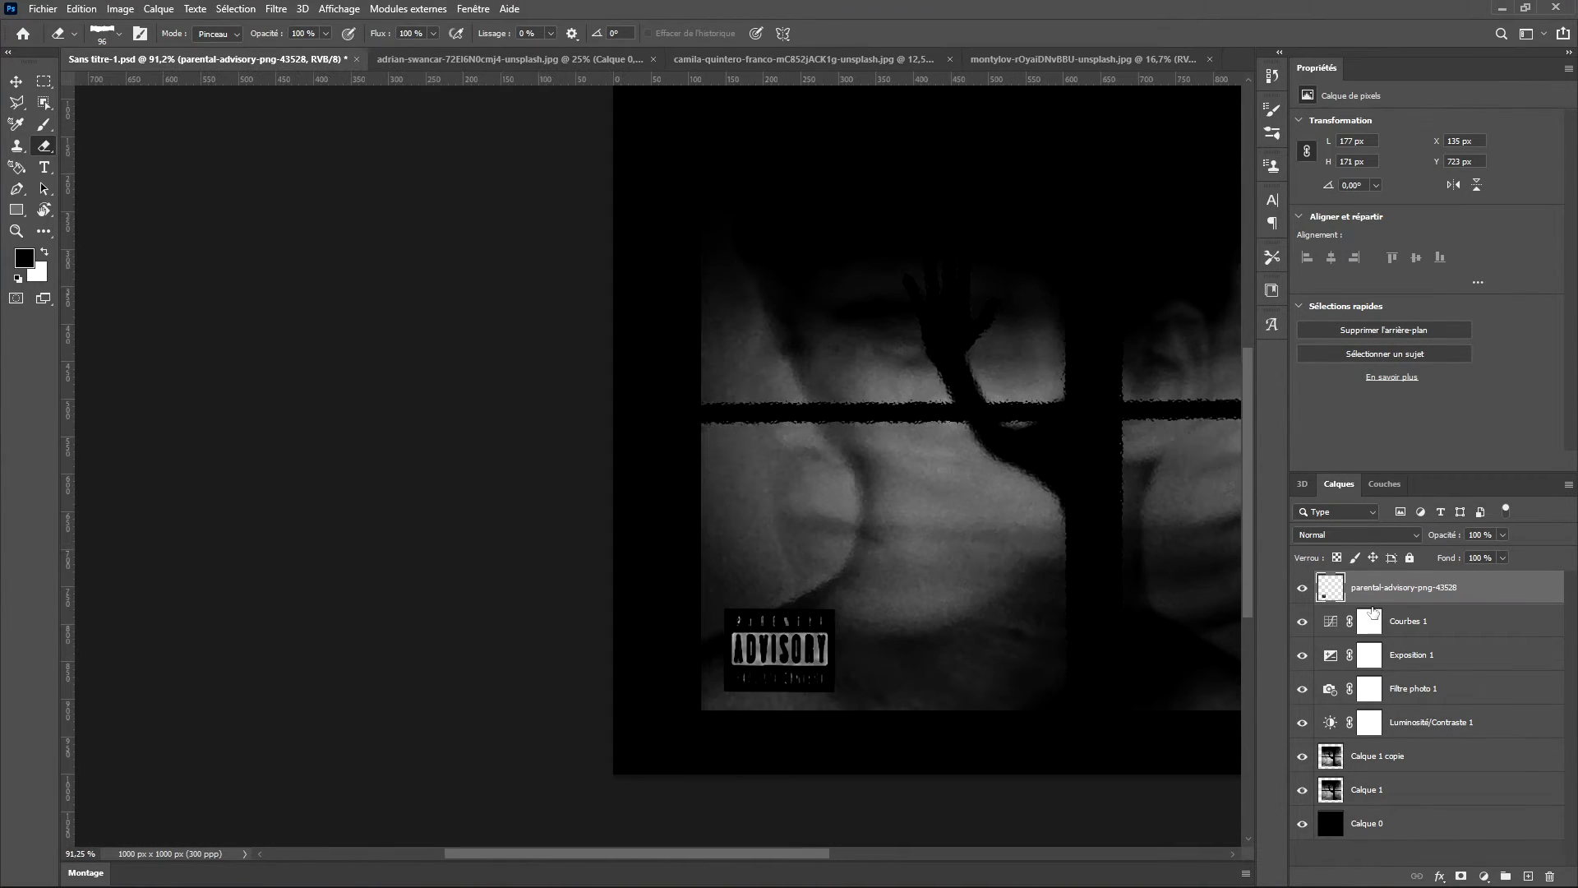
Paste the cut lettering onto its own layer and scale it to about 60.63% above the advisory label.
{"action": "left_click", "coordinate": [1527, 877]}
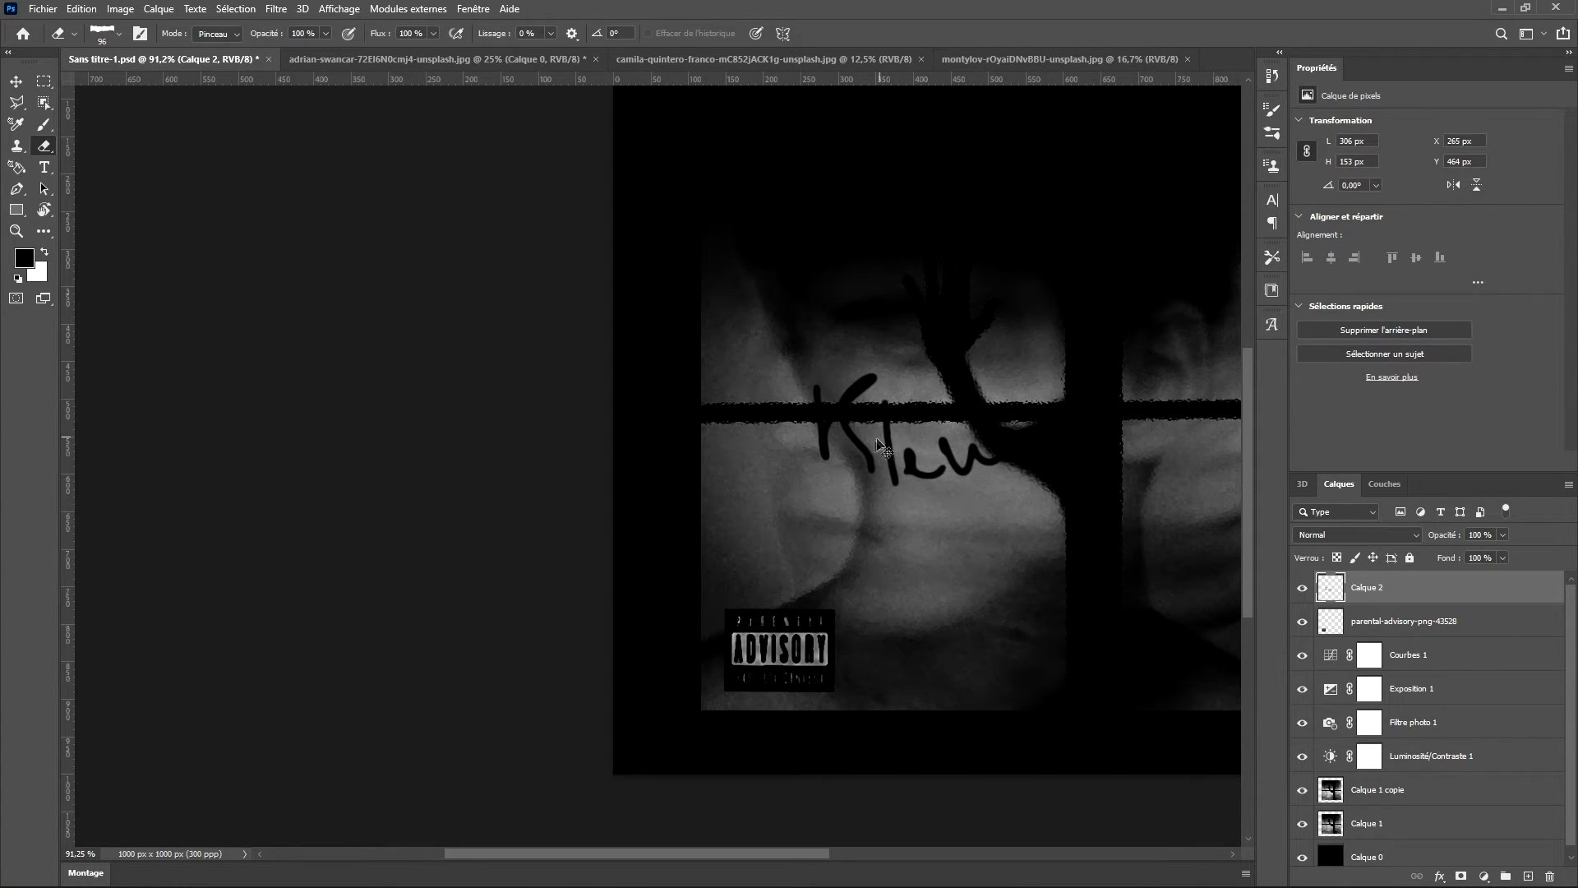
{"action": "key", "text": "ctrl+t"}
{"action": "left_click_drag", "start_coordinate": [880, 447], "coordinate": [814, 535]}
{"action": "mouse_move", "coordinate": [748, 453]}
{"action": "left_mouse_down"}
{"action": "mouse_move", "coordinate": [1016, 614]}
{"action": "mouse_move", "coordinate": [954, 525]}
{"action": "left_mouse_up"}
{"action": "scroll", "coordinate": [1060, 589], "scroll_direction": "down", "scroll_amount": 4}
{"action": "scroll", "coordinate": [1001, 584], "scroll_direction": "up", "scroll_amount": 4}
{"action": "scroll", "coordinate": [1073, 523], "scroll_direction": "down", "scroll_amount": 4}
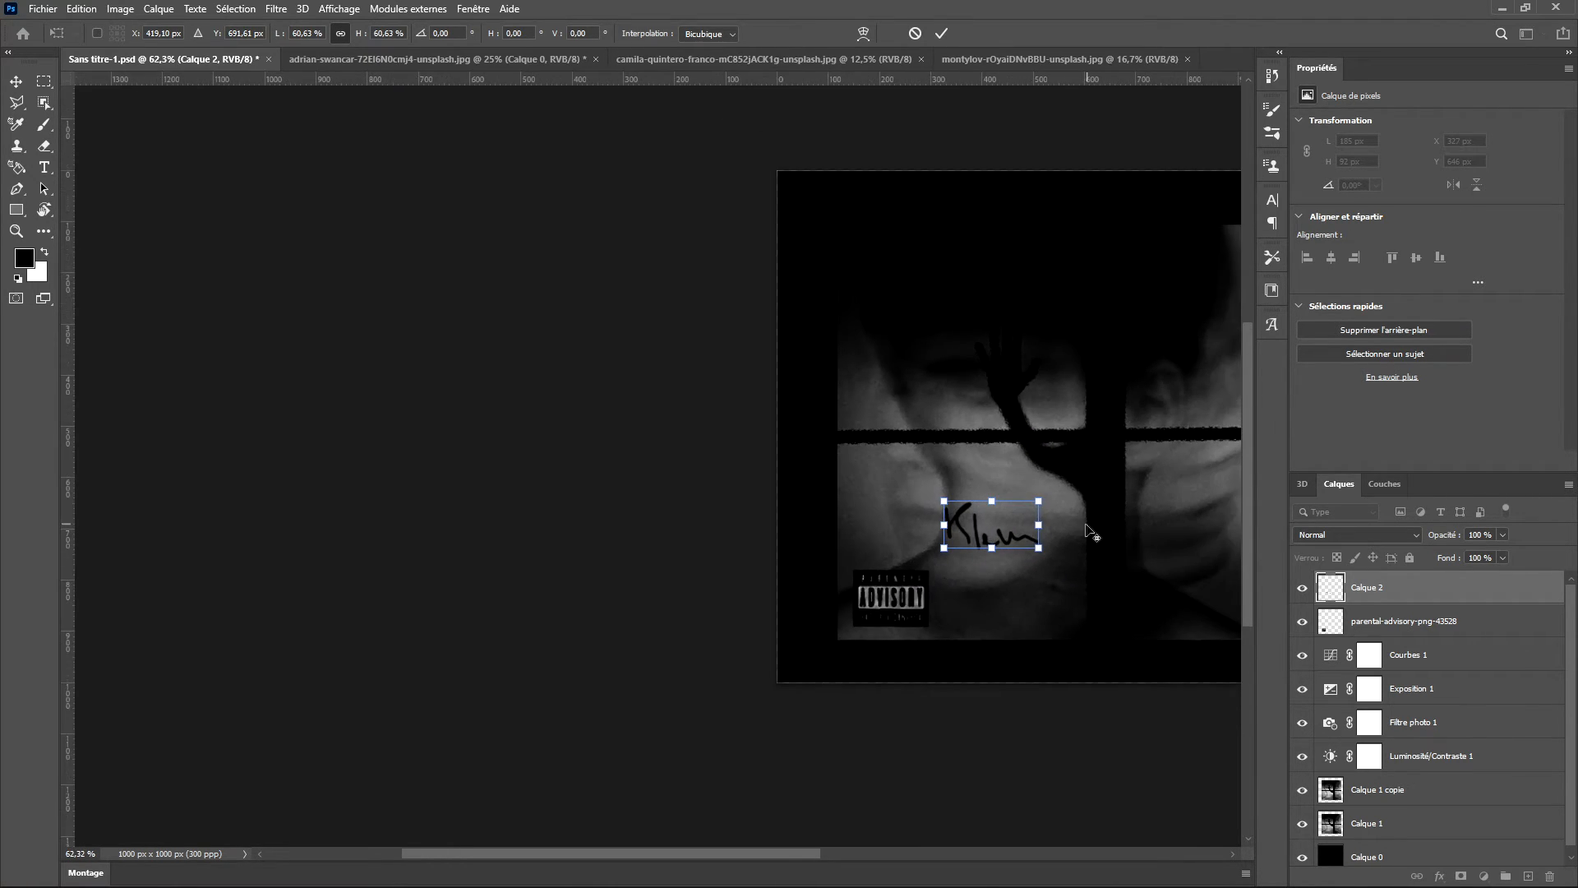
Shrink the lettering to about 116 x 58 px and place it in the window's lower-right pane.
{"action": "scroll", "coordinate": [1012, 528], "scroll_direction": "up", "scroll_amount": 3}
{"action": "scroll", "coordinate": [966, 531], "scroll_direction": "up", "scroll_amount": 4}
{"action": "left_click_drag", "start_coordinate": [430, 507], "coordinate": [811, 448]}
{"action": "left_click_drag", "start_coordinate": [862, 486], "coordinate": [855, 561]}
{"action": "left_click", "coordinate": [941, 33]}
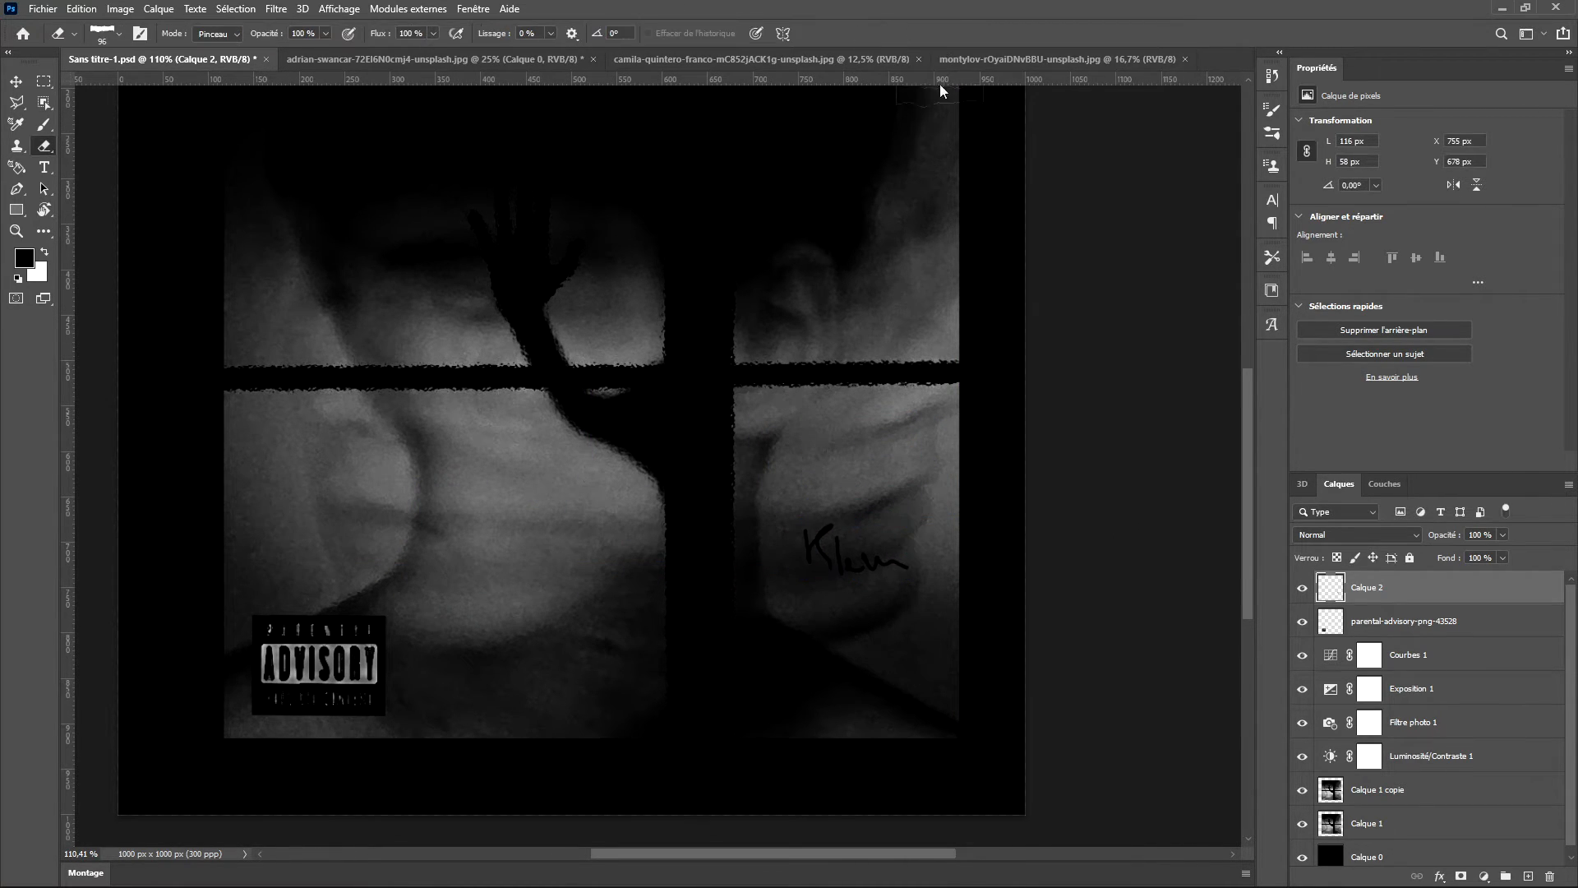
Enlarge the lettering and duplicate its layer, keeping both layers selected at about 134 x 66 px in the lower-right pane.
{"action": "scroll", "coordinate": [887, 229], "scroll_direction": "down", "scroll_amount": 3}
{"action": "key", "text": "e"}
{"action": "scroll", "coordinate": [855, 264], "scroll_direction": "up", "scroll_amount": 4}
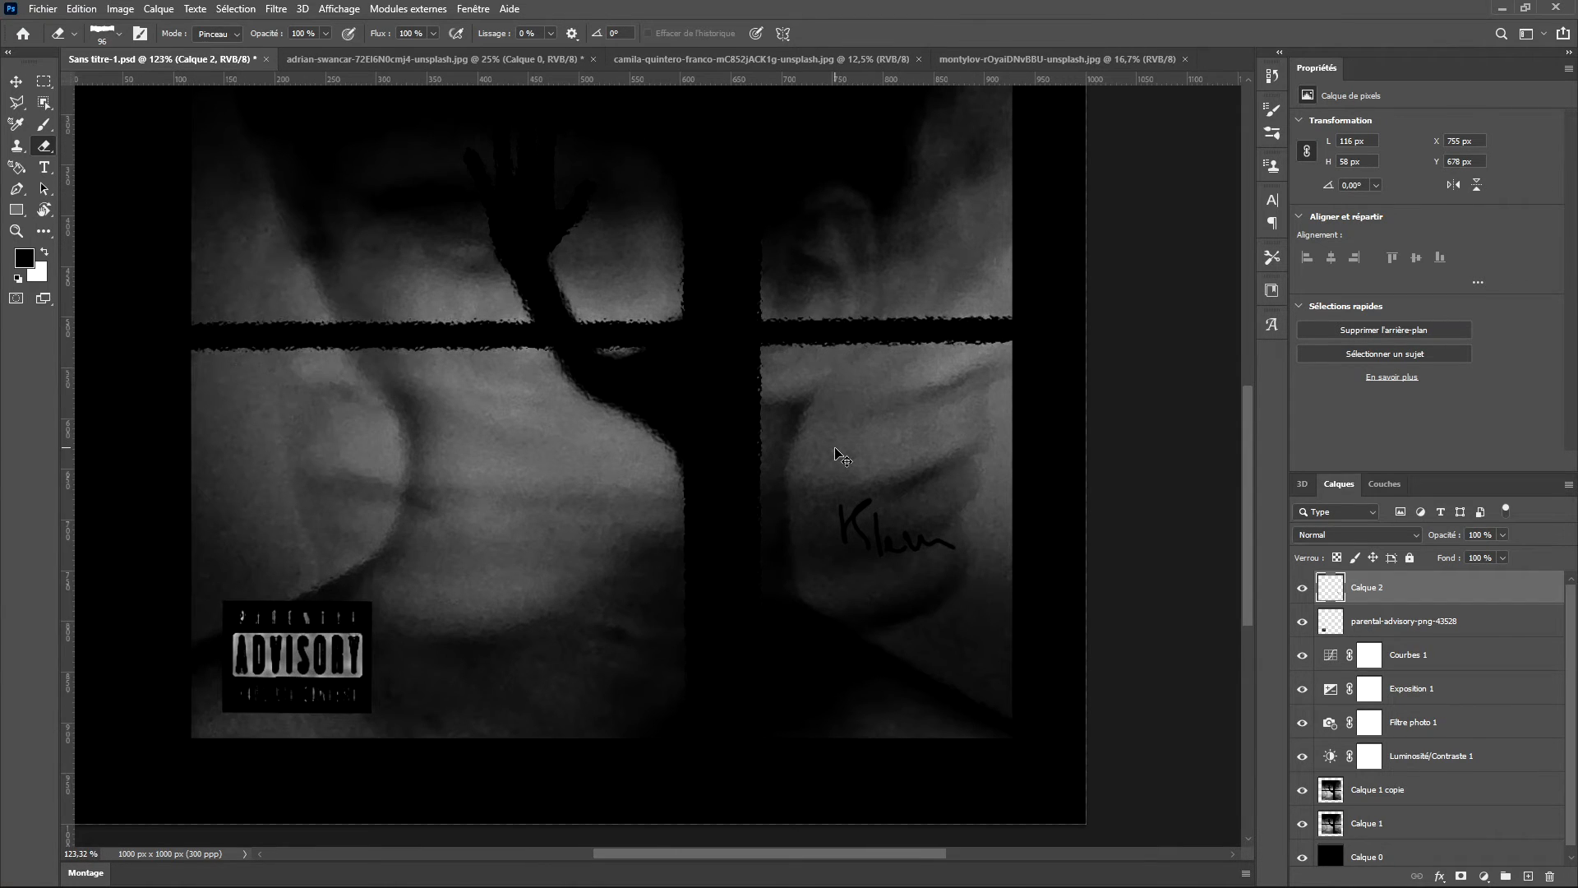
{"action": "key", "text": "ctrl+t"}
{"action": "scroll", "coordinate": [875, 580], "scroll_direction": "up", "scroll_amount": 3}
{"action": "scroll", "coordinate": [874, 579], "scroll_direction": "up", "scroll_amount": 3}
{"action": "left_click_drag", "start_coordinate": [915, 516], "coordinate": [874, 594]}
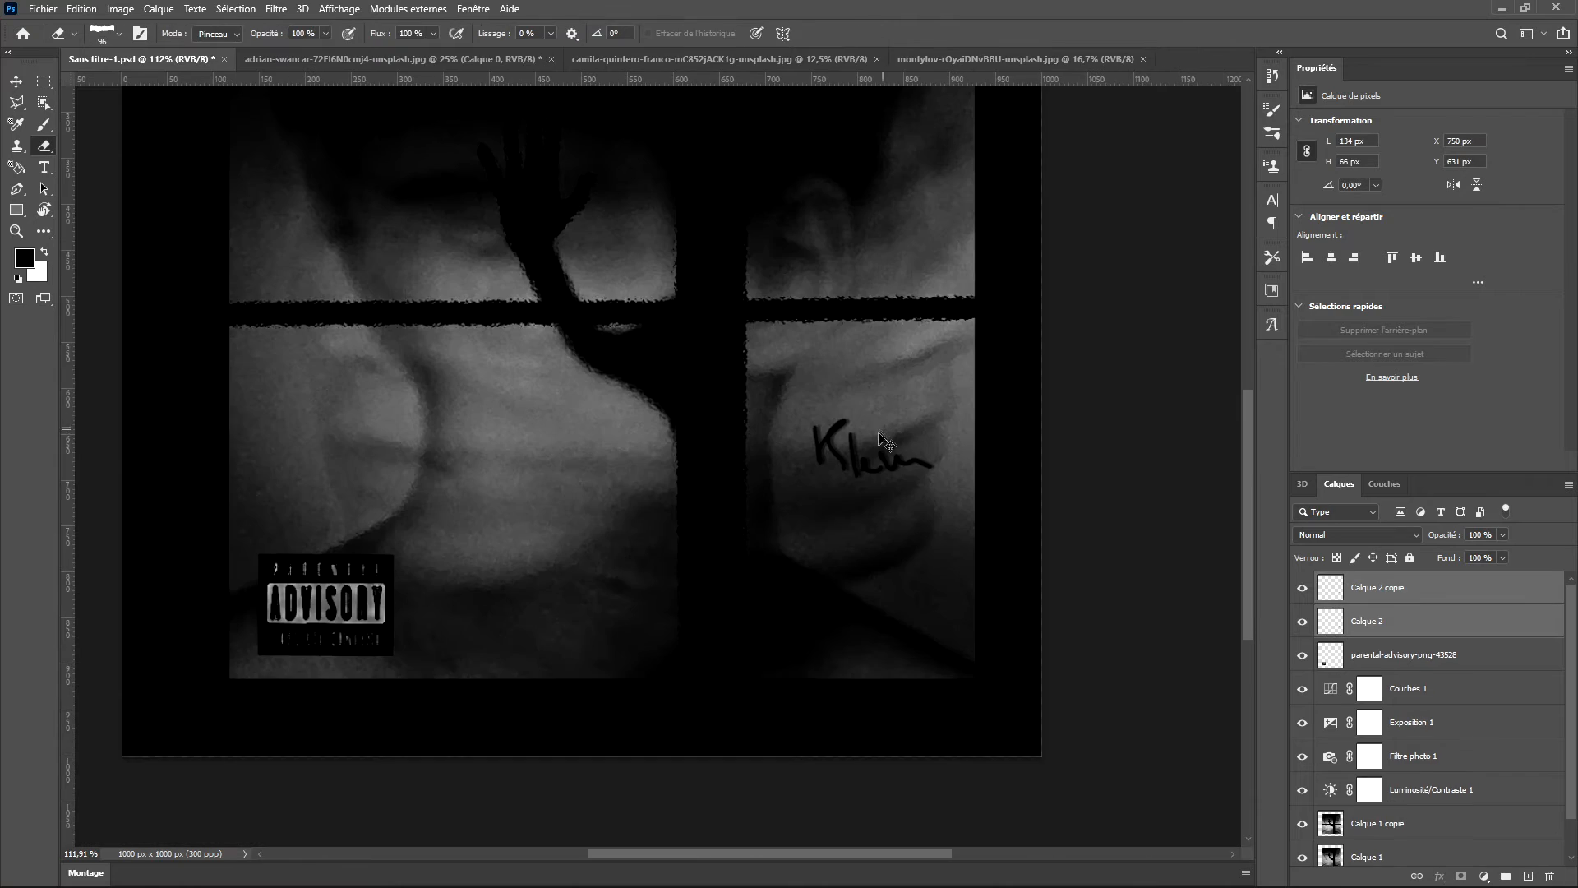
Rotate both lettering layers by about -90° and place them vertically along the right edge of the lower-right pane.
{"action": "key", "text": "ctrl+t"}
{"action": "left_click_drag", "start_coordinate": [986, 493], "coordinate": [928, 350]}
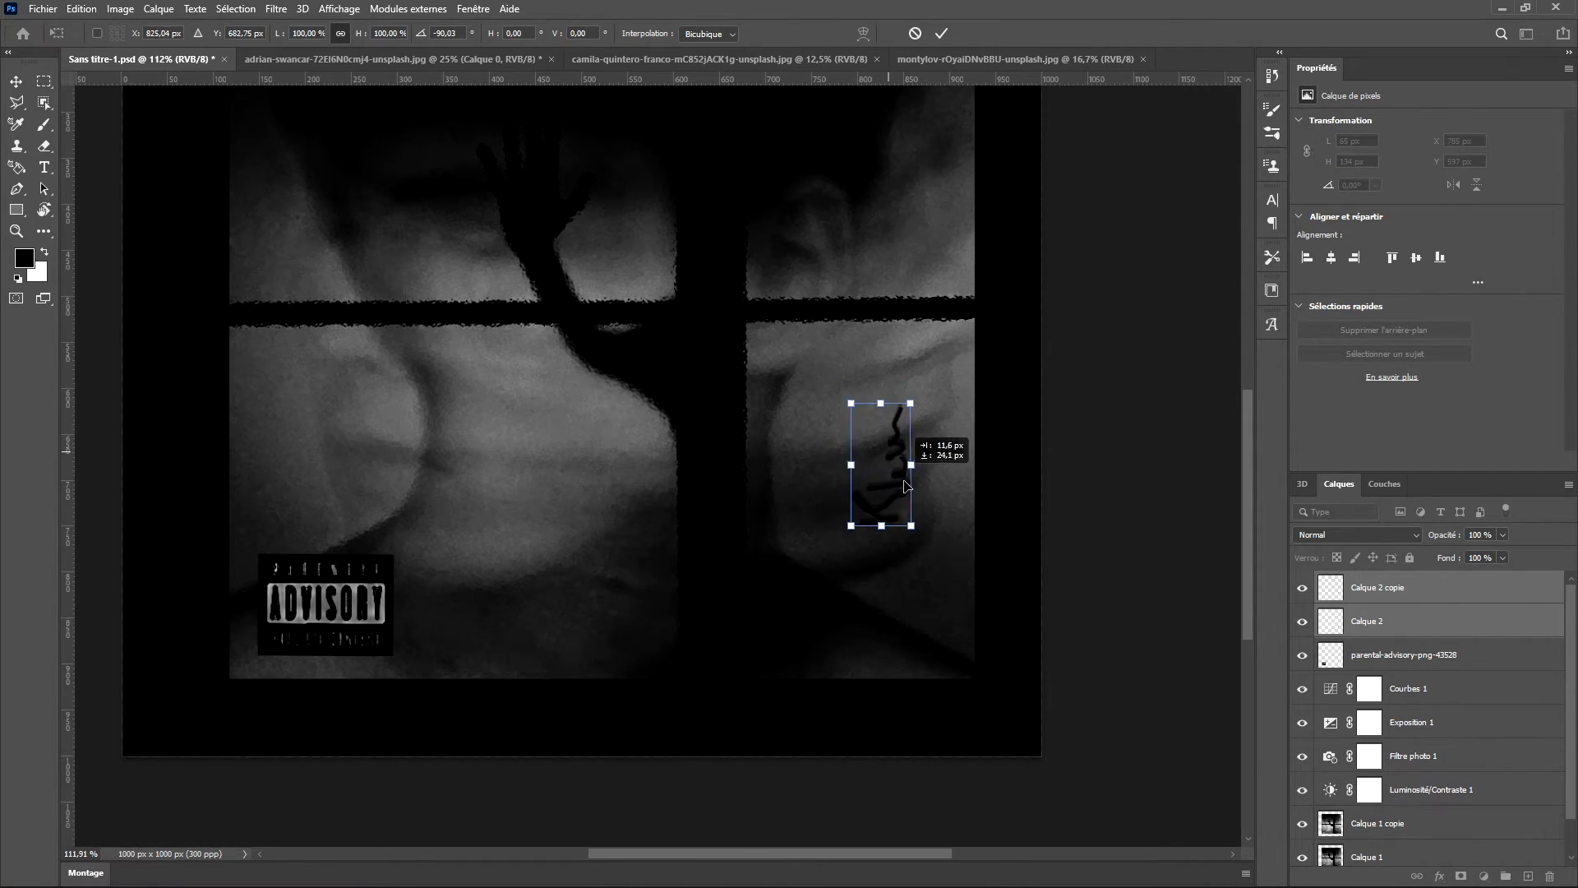
{"action": "left_click_drag", "start_coordinate": [880, 450], "coordinate": [950, 504]}
{"action": "left_click", "coordinate": [941, 34]}
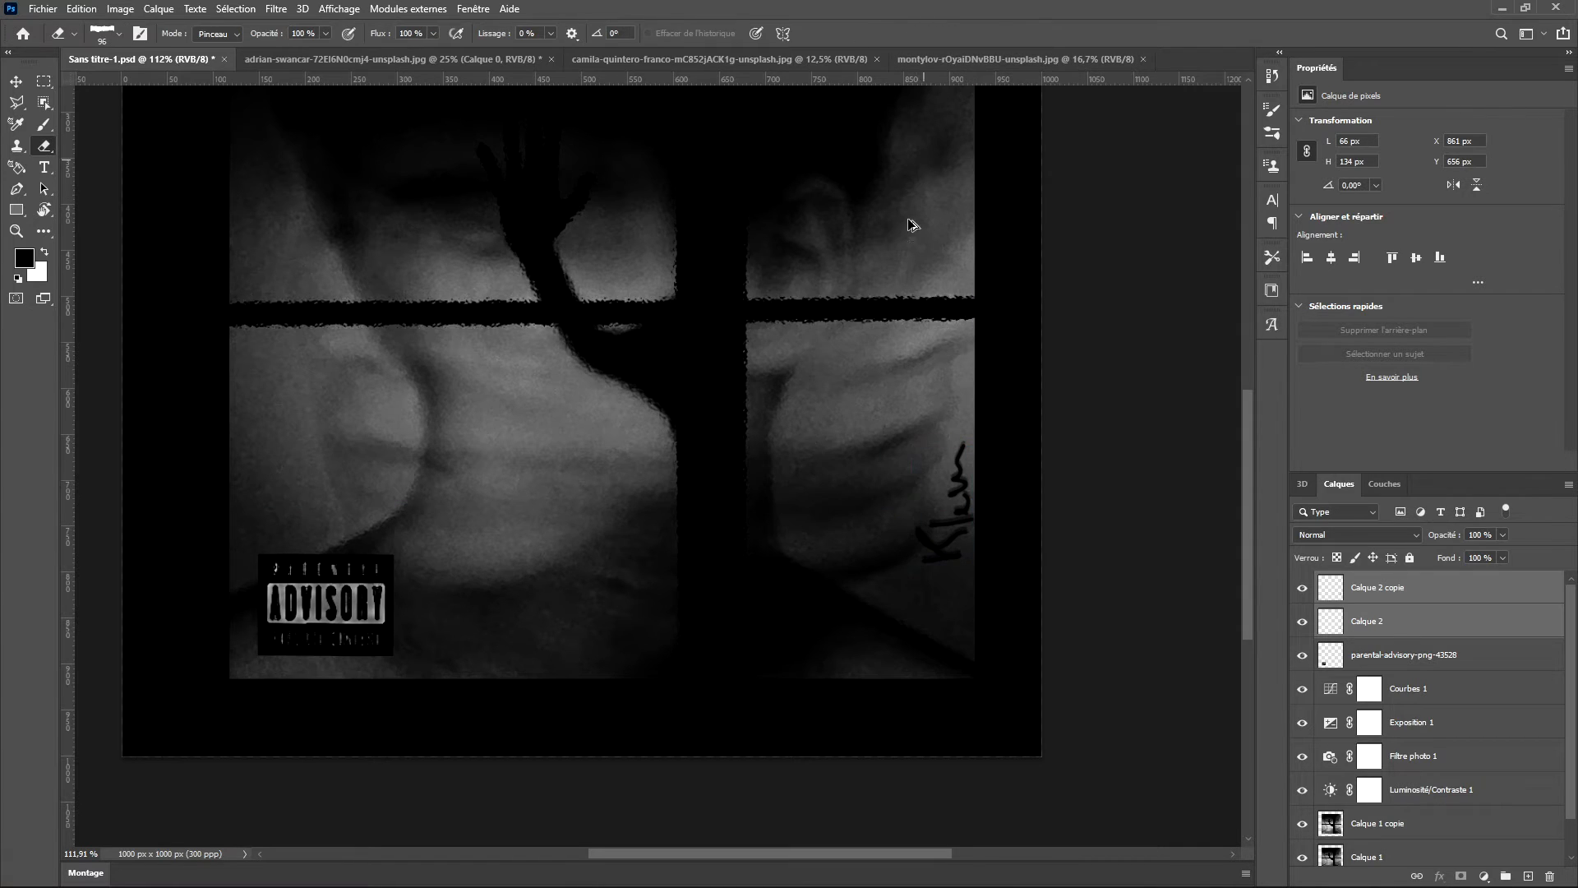
{"action": "scroll", "coordinate": [884, 283], "scroll_direction": "down", "scroll_amount": 8}
{"action": "scroll", "coordinate": [855, 362], "scroll_direction": "up", "scroll_amount": 4}
{"action": "scroll", "coordinate": [769, 370], "scroll_direction": "up", "scroll_amount": 1}
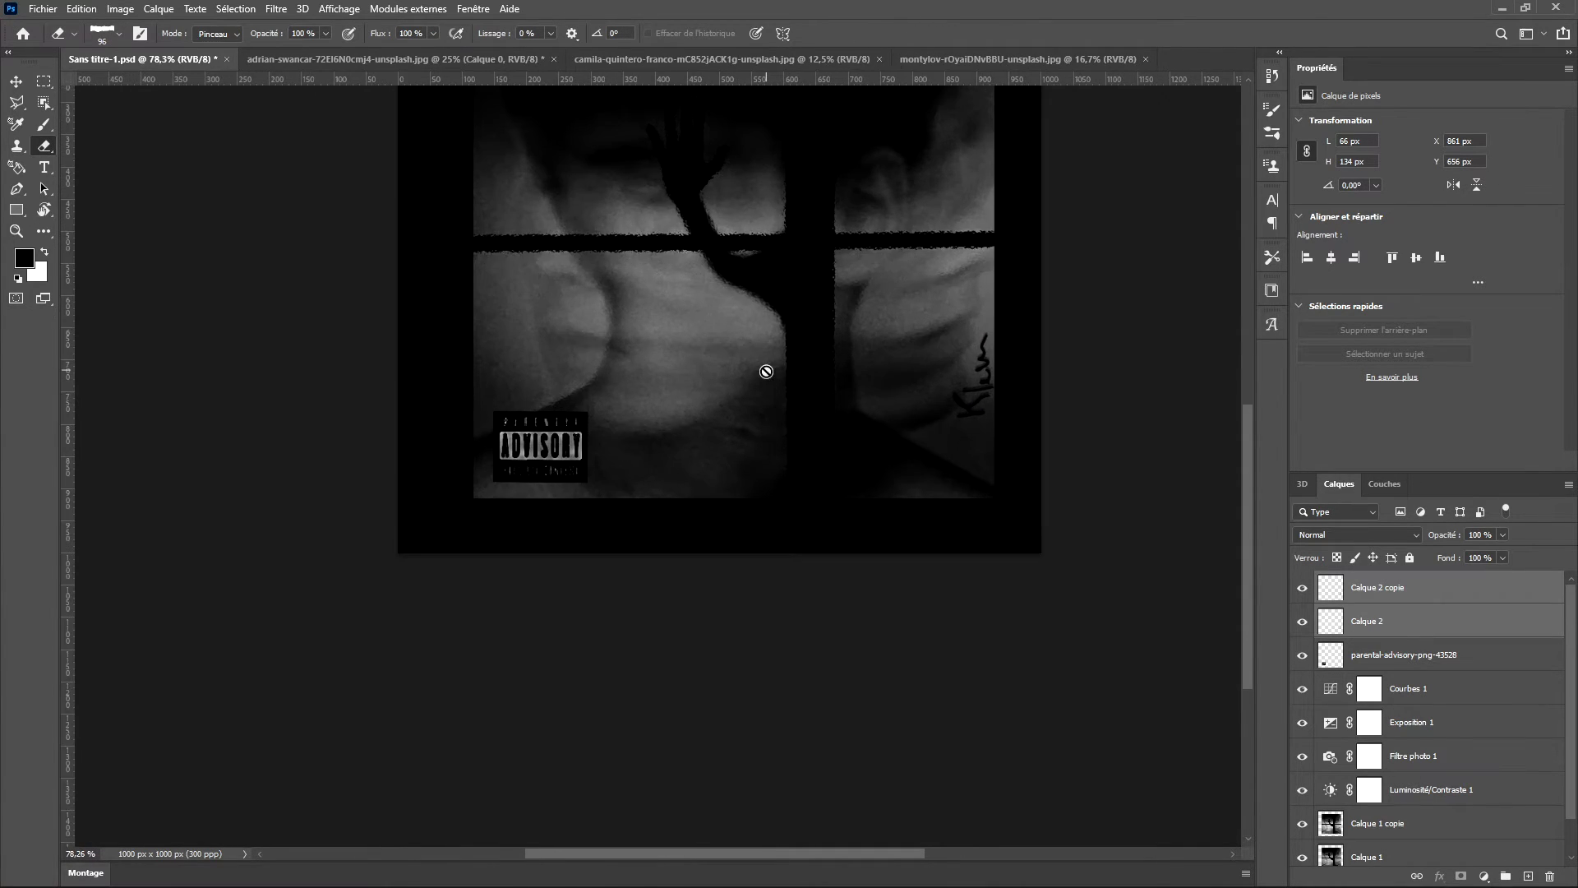
{"action": "scroll", "coordinate": [766, 370], "scroll_direction": "down", "scroll_amount": 4}
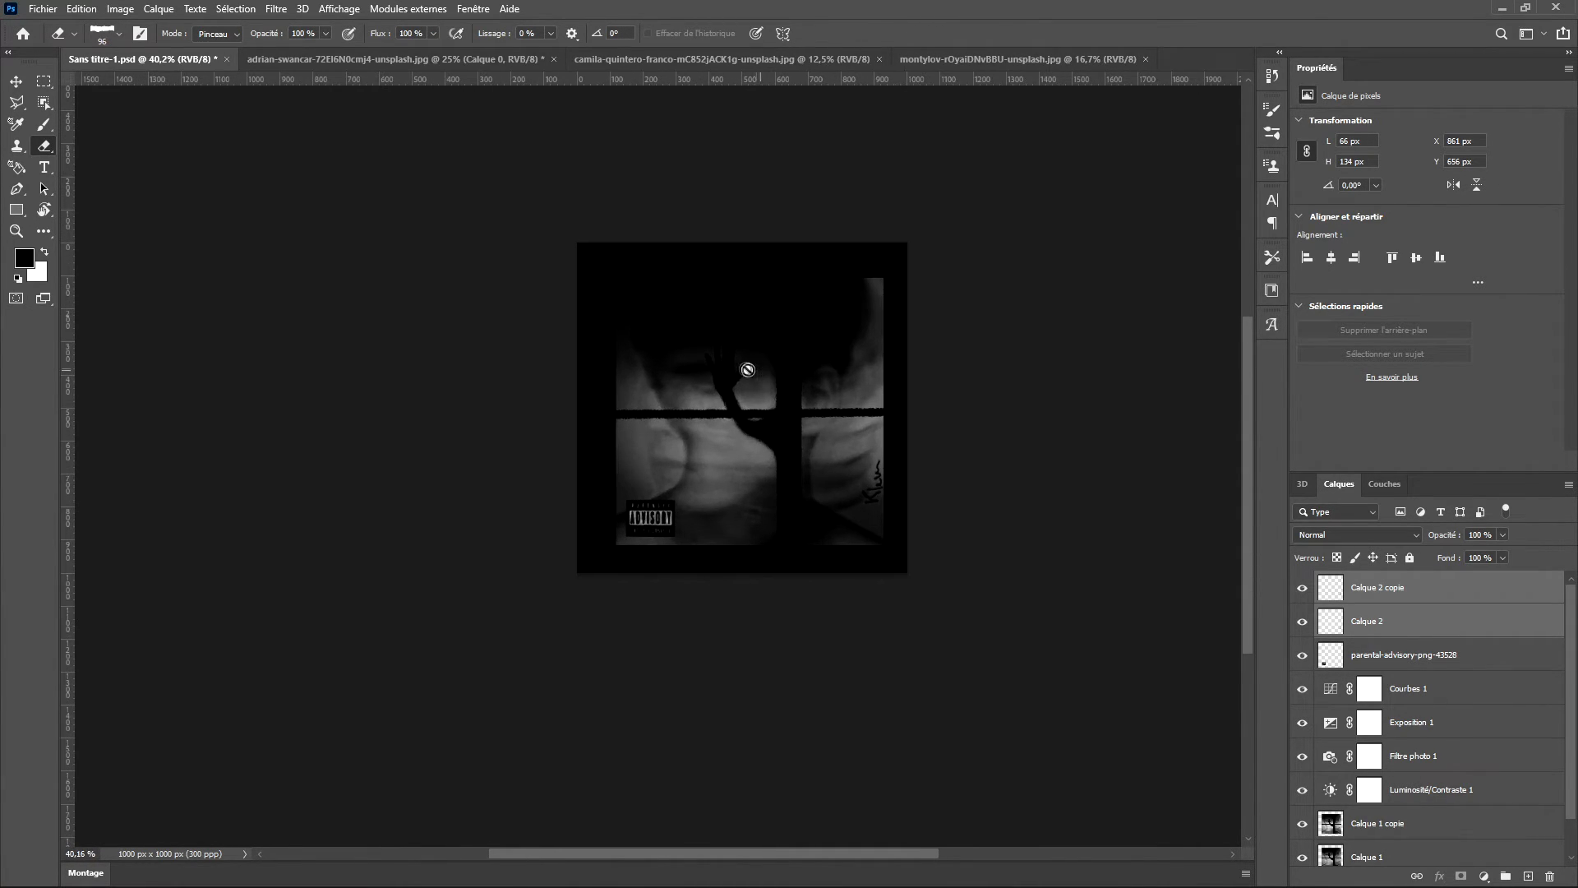
Choose a hard round (Arrondi net) 1 px brush for fine work in the corner below the advisory label.
{"action": "scroll", "coordinate": [748, 357], "scroll_direction": "up", "scroll_amount": 9}
{"action": "scroll", "coordinate": [689, 593], "scroll_direction": "up", "scroll_amount": 6}
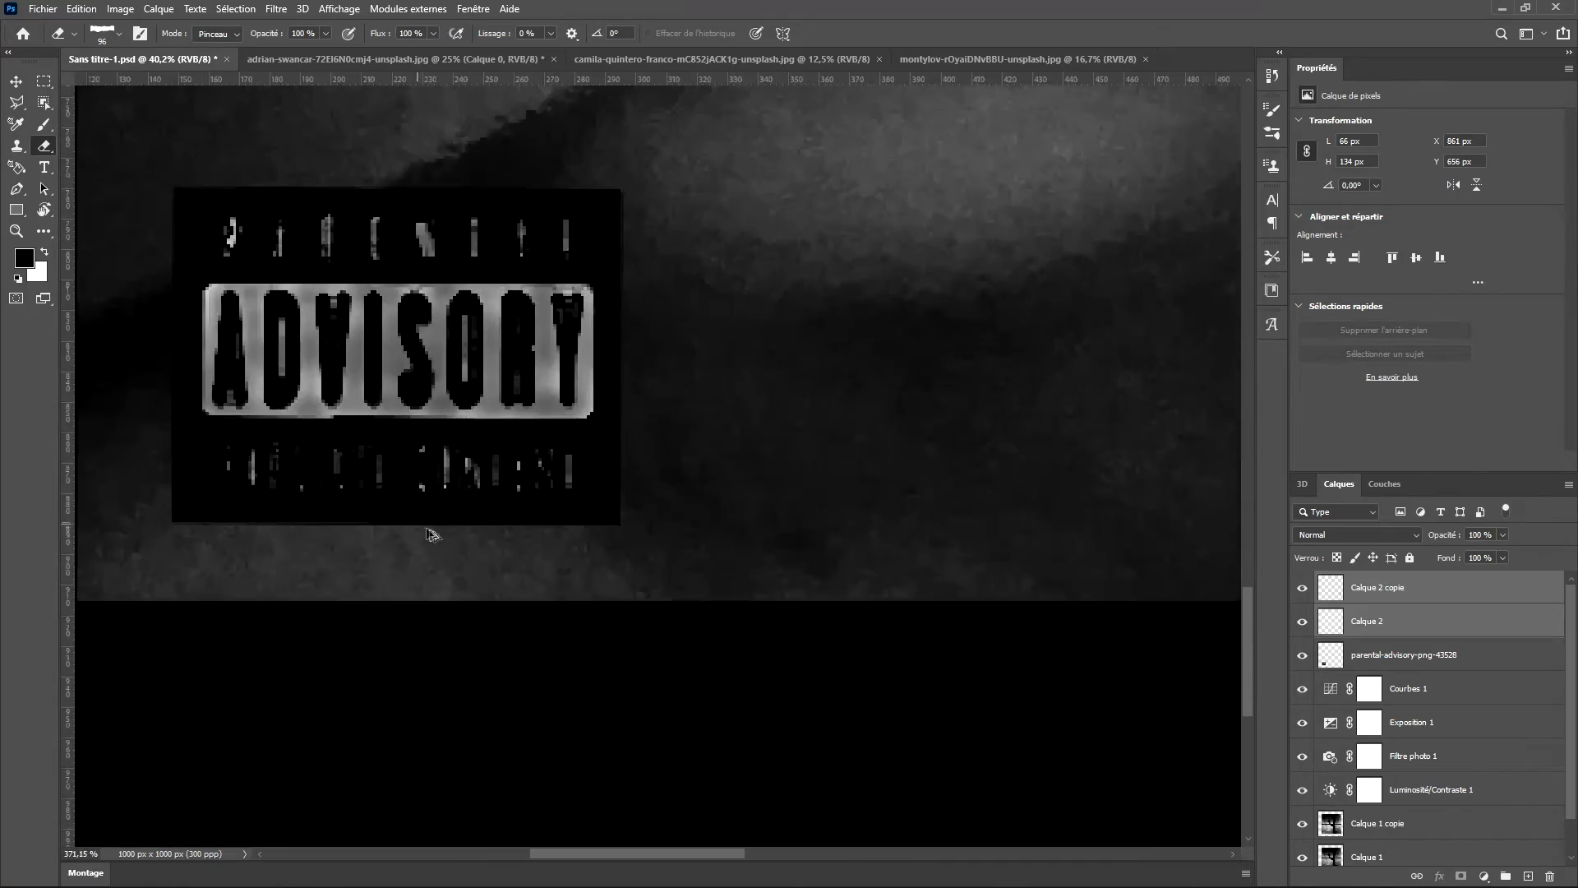
{"action": "scroll", "coordinate": [333, 561], "scroll_direction": "up", "scroll_amount": 6}
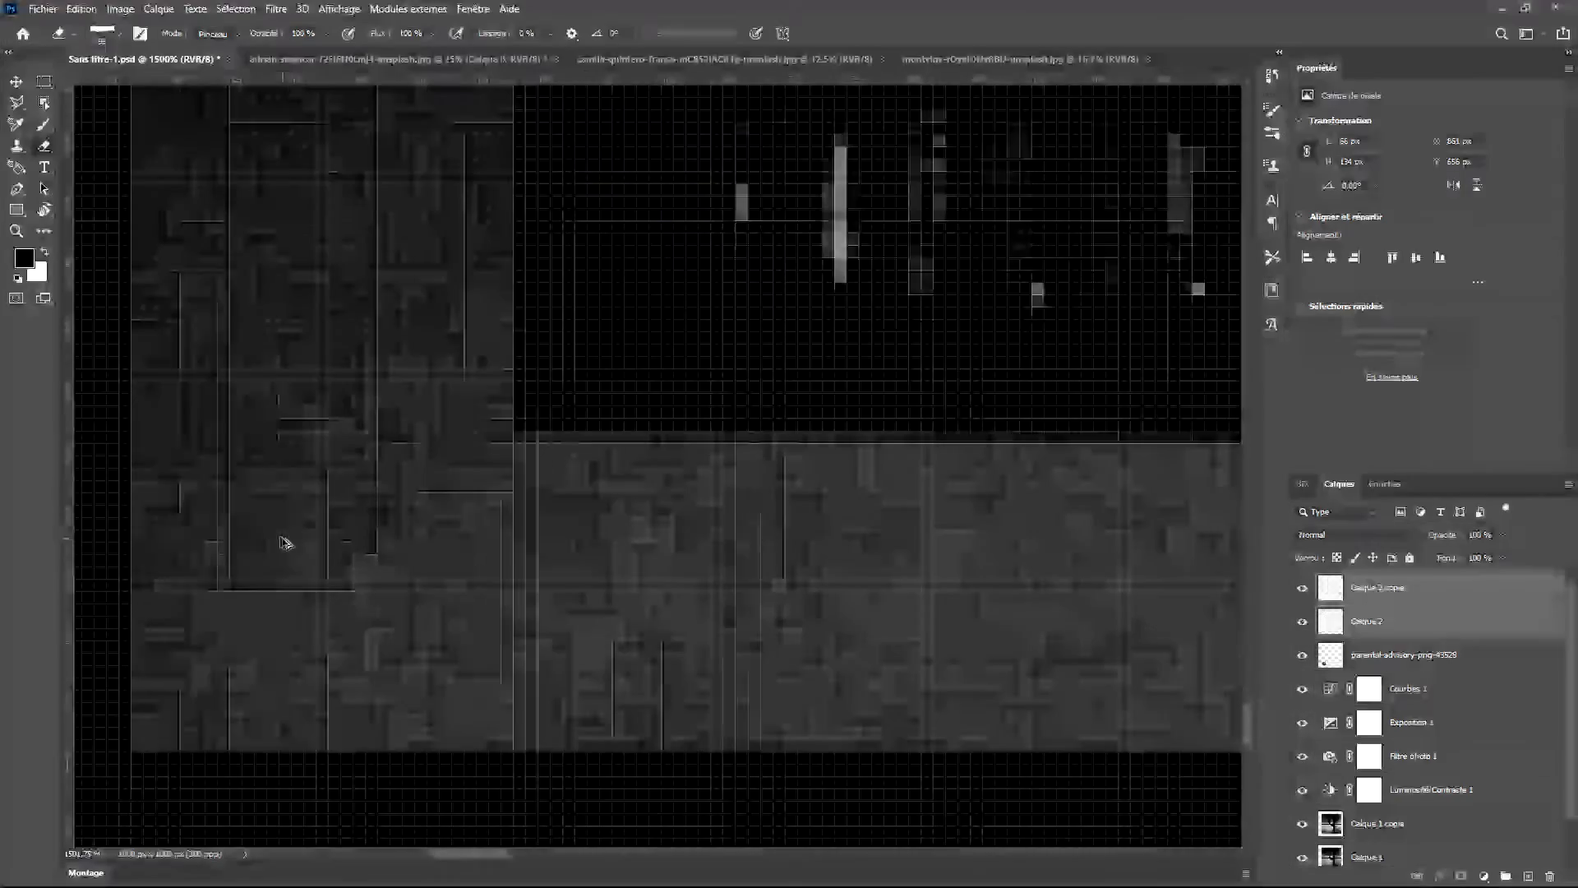
{"action": "scroll", "coordinate": [254, 561], "scroll_direction": "up", "scroll_amount": 4}
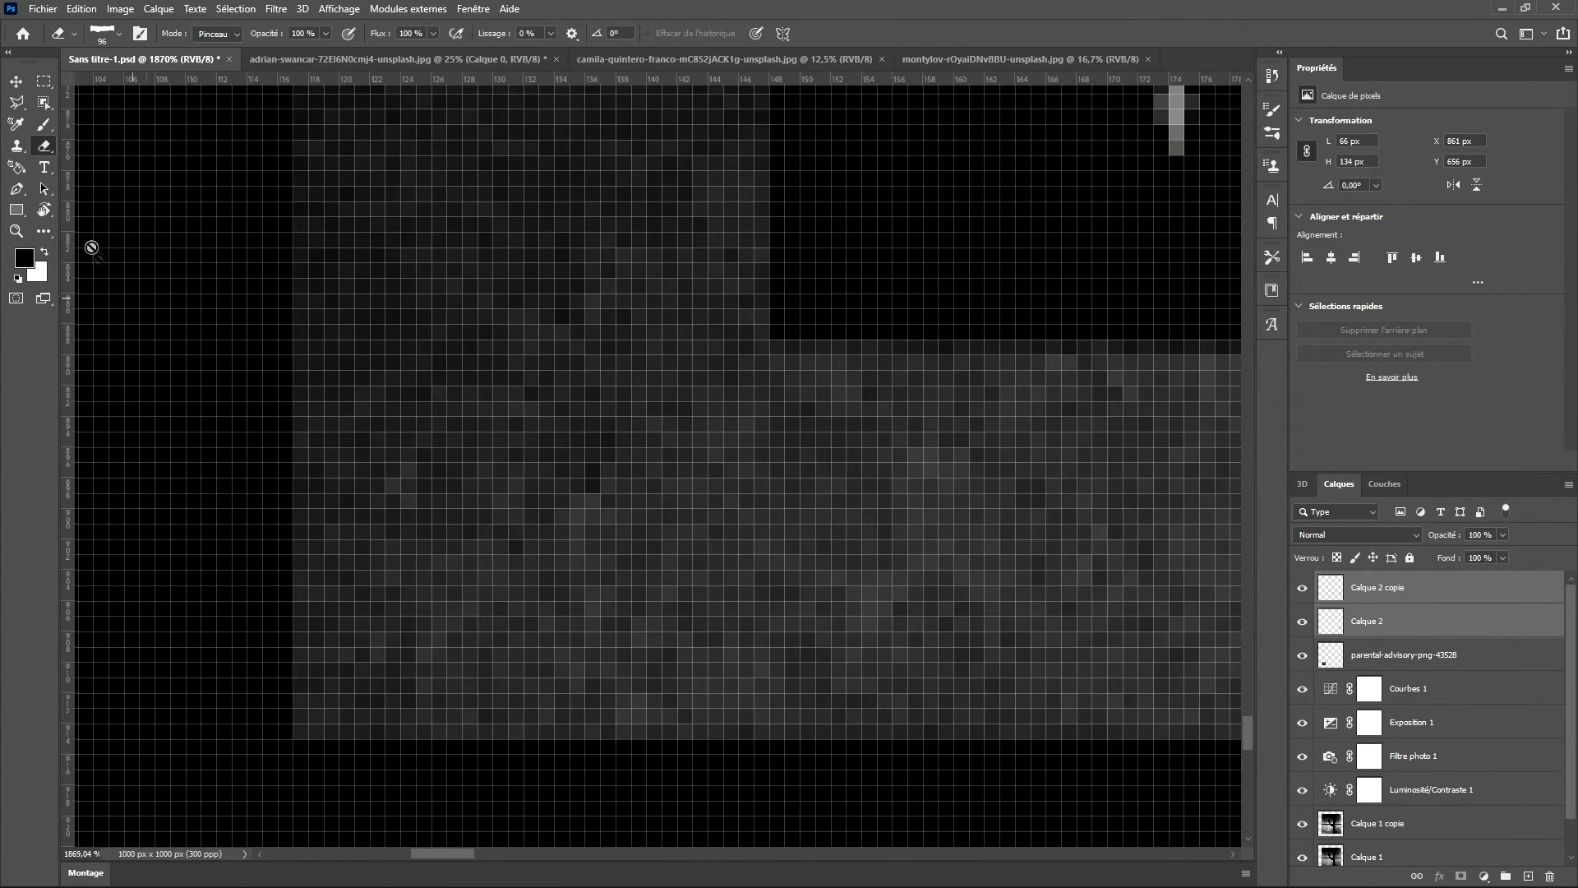
{"action": "key", "text": "b"}
{"action": "left_click_drag", "start_coordinate": [411, 371], "coordinate": [113, 342]}
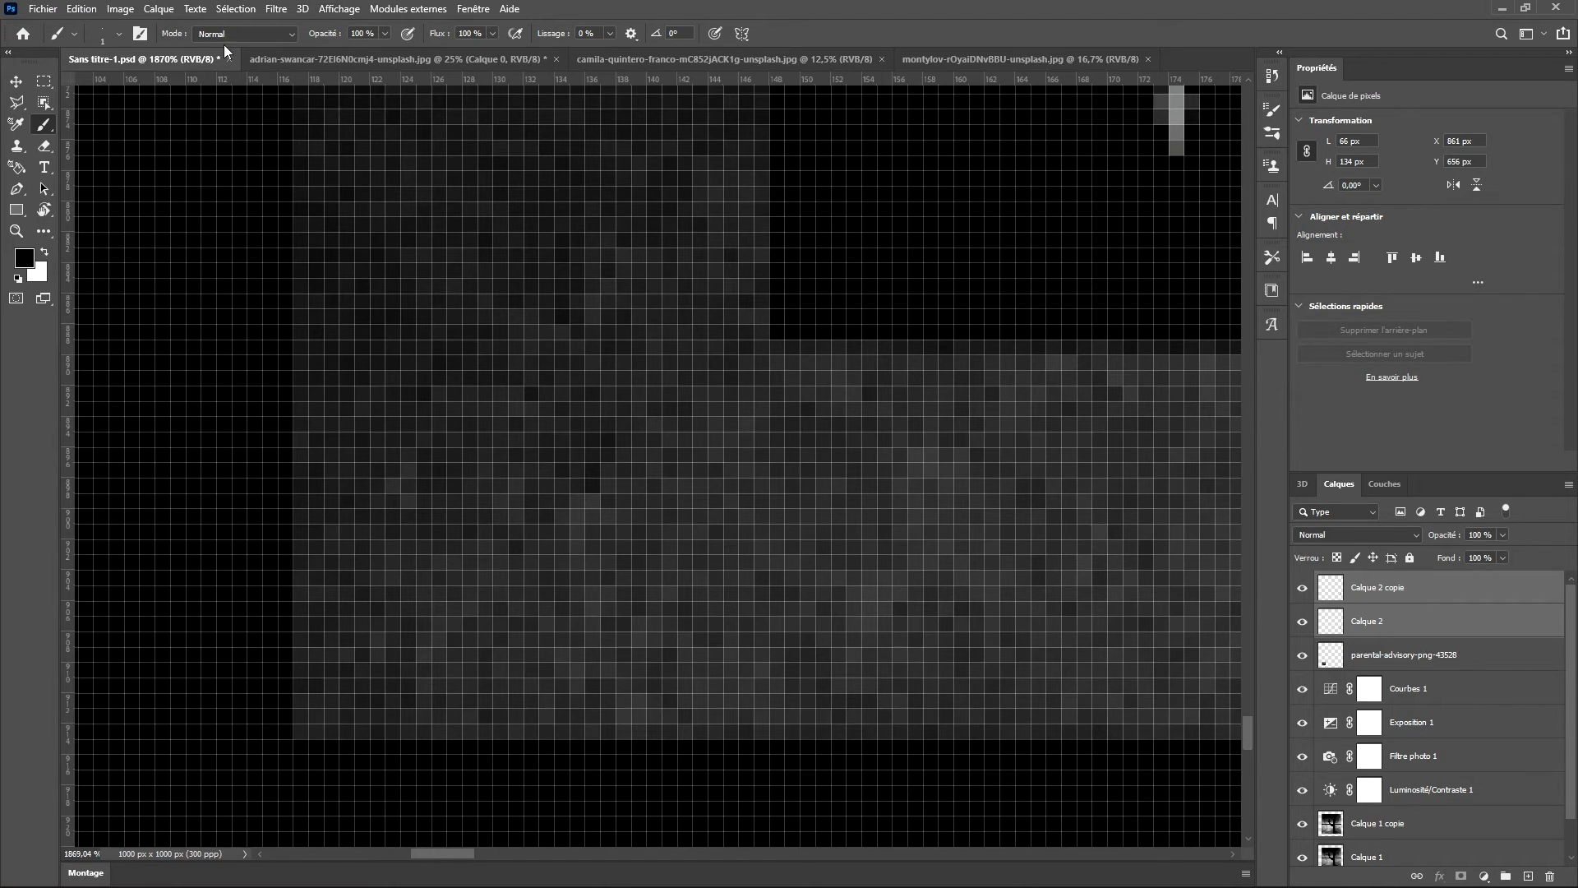
{"action": "left_click", "coordinate": [104, 36]}
{"action": "left_click", "coordinate": [150, 231]}
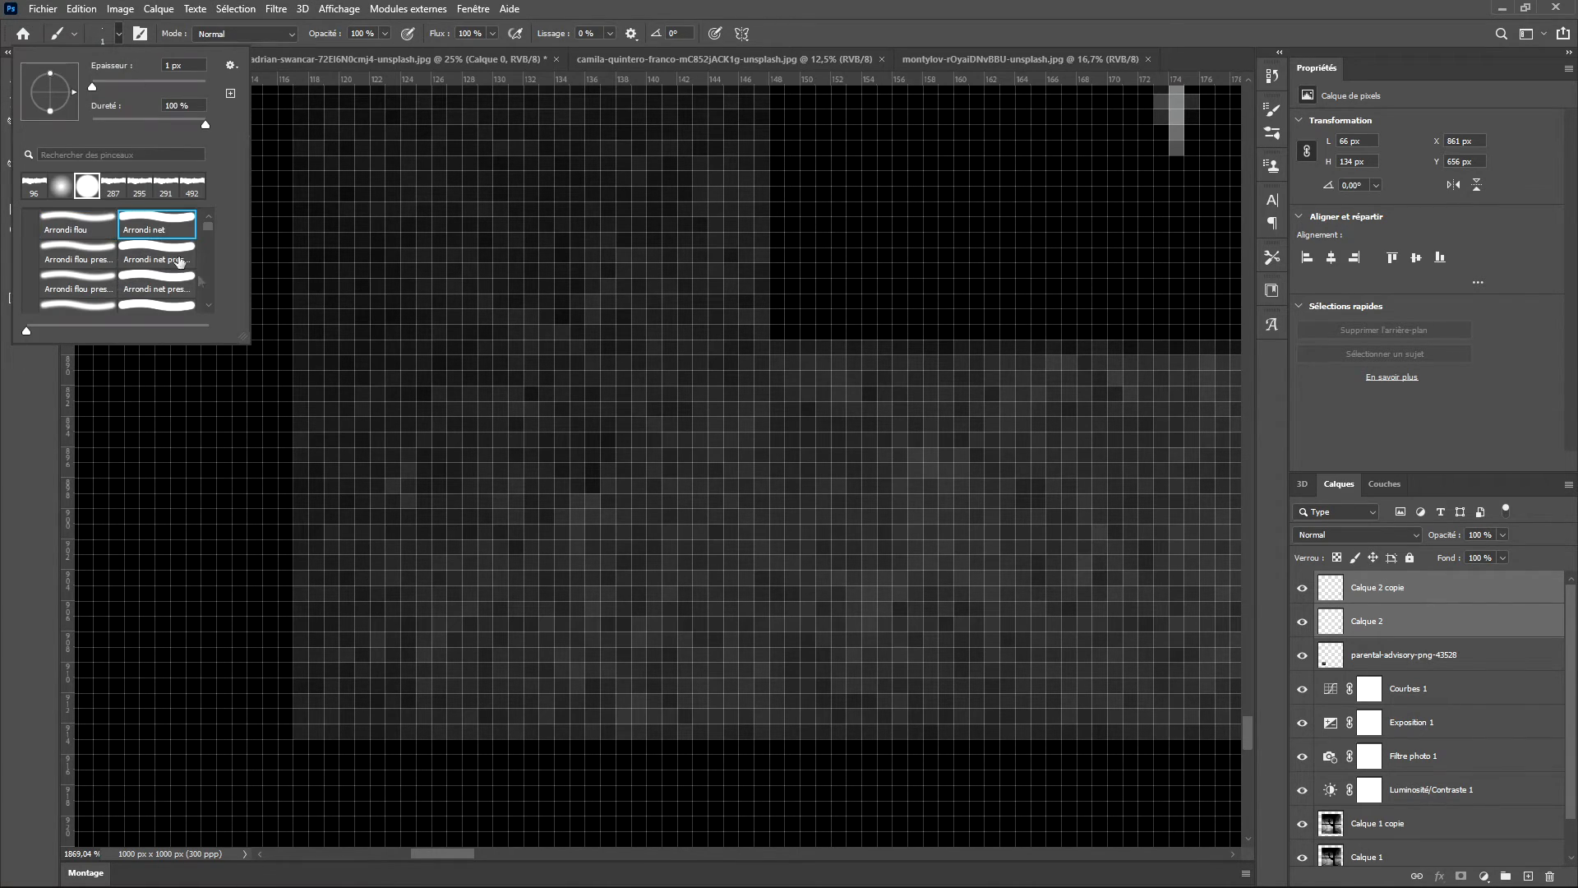
Draw a tiny black mark in the window's lower-left corner on the layer Calque 2 copie alone.
{"action": "left_click", "coordinate": [368, 505]}
{"action": "left_click", "coordinate": [766, 334]}
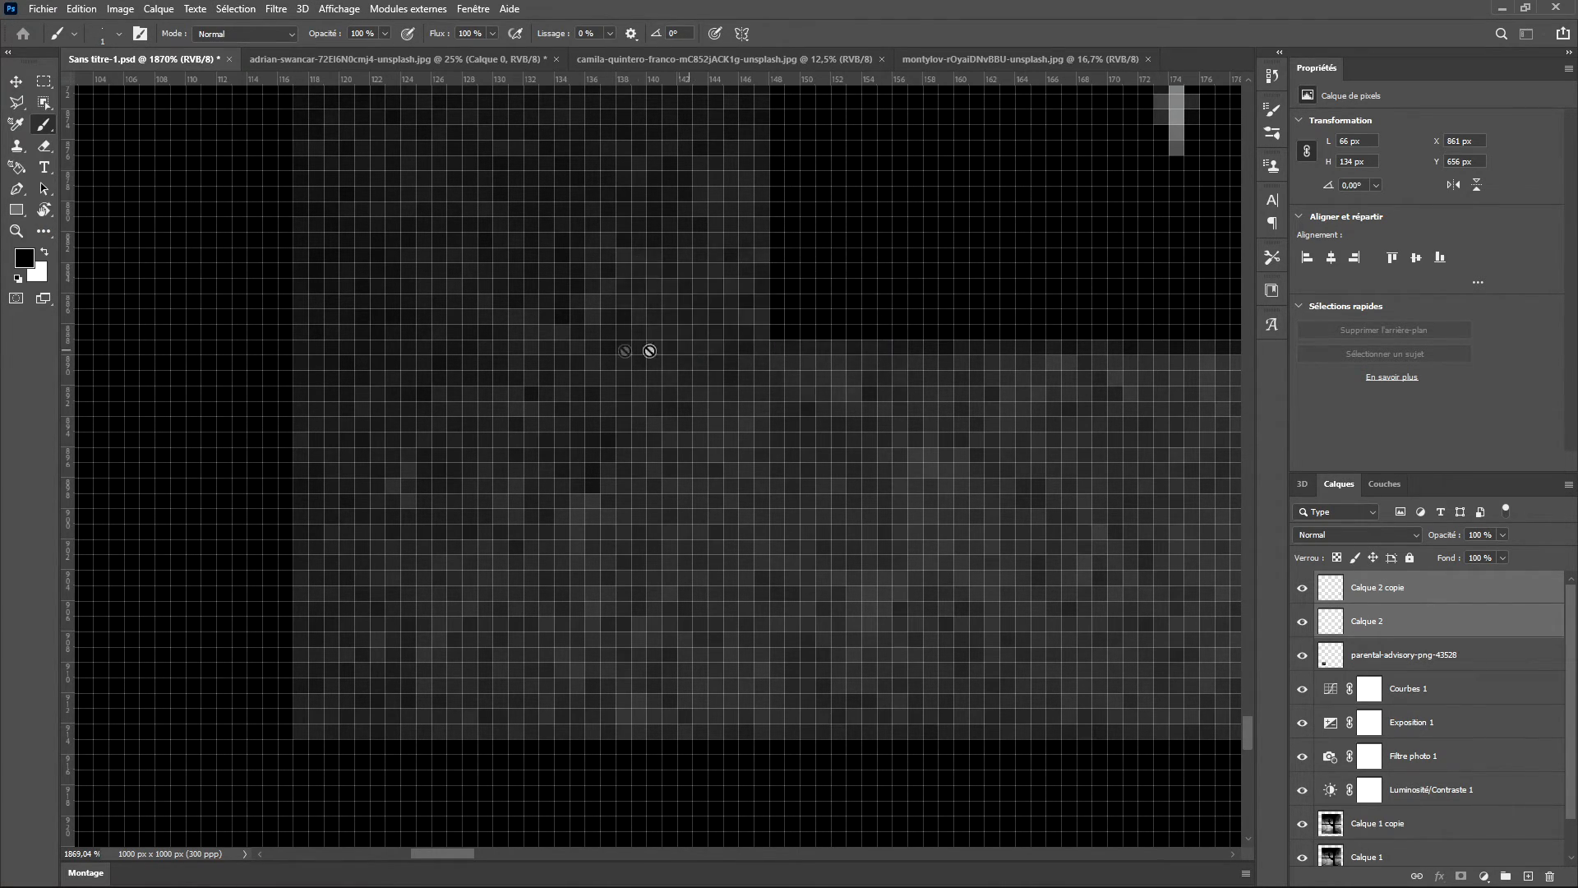
{"action": "left_click", "coordinate": [1372, 599]}
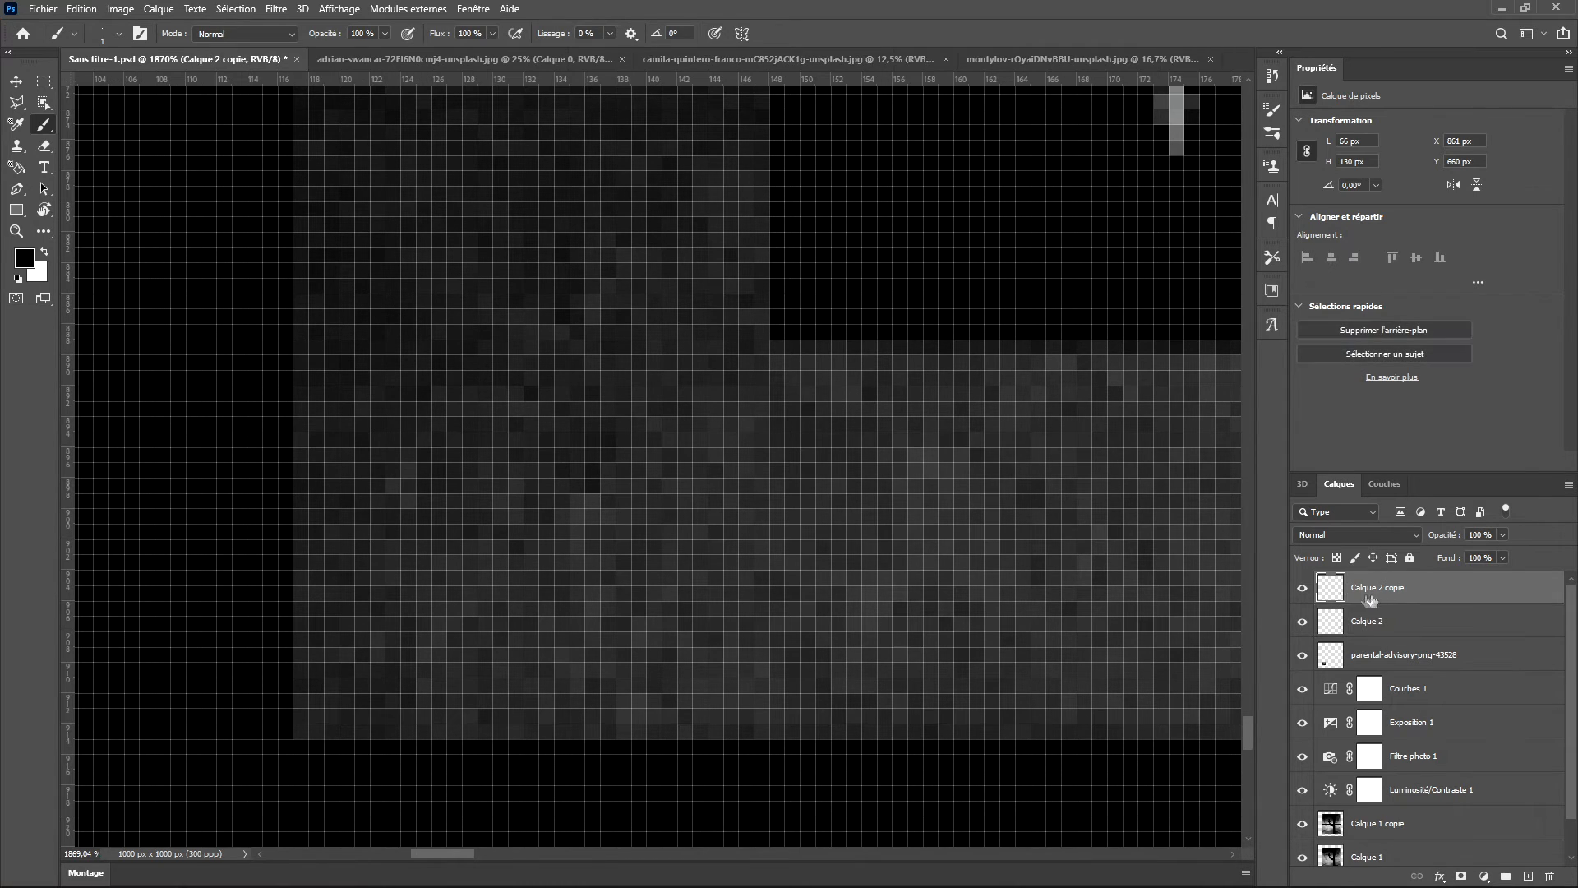
{"action": "mouse_move", "coordinate": [333, 540]}
{"action": "left_mouse_down"}
{"action": "mouse_move", "coordinate": [333, 699]}
{"action": "mouse_move", "coordinate": [347, 536]}
{"action": "mouse_move", "coordinate": [408, 567]}
{"action": "mouse_move", "coordinate": [459, 474]}
{"action": "mouse_move", "coordinate": [435, 667]}
{"action": "mouse_move", "coordinate": [727, 579]}
{"action": "mouse_move", "coordinate": [574, 710]}
{"action": "left_mouse_up"}
Examine the whole cover with the corner mark, advisory label and vertical lettering from several zoom levels.
{"action": "scroll", "coordinate": [542, 710], "scroll_direction": "down", "scroll_amount": 8}
{"action": "scroll", "coordinate": [623, 707], "scroll_direction": "down", "scroll_amount": 10}
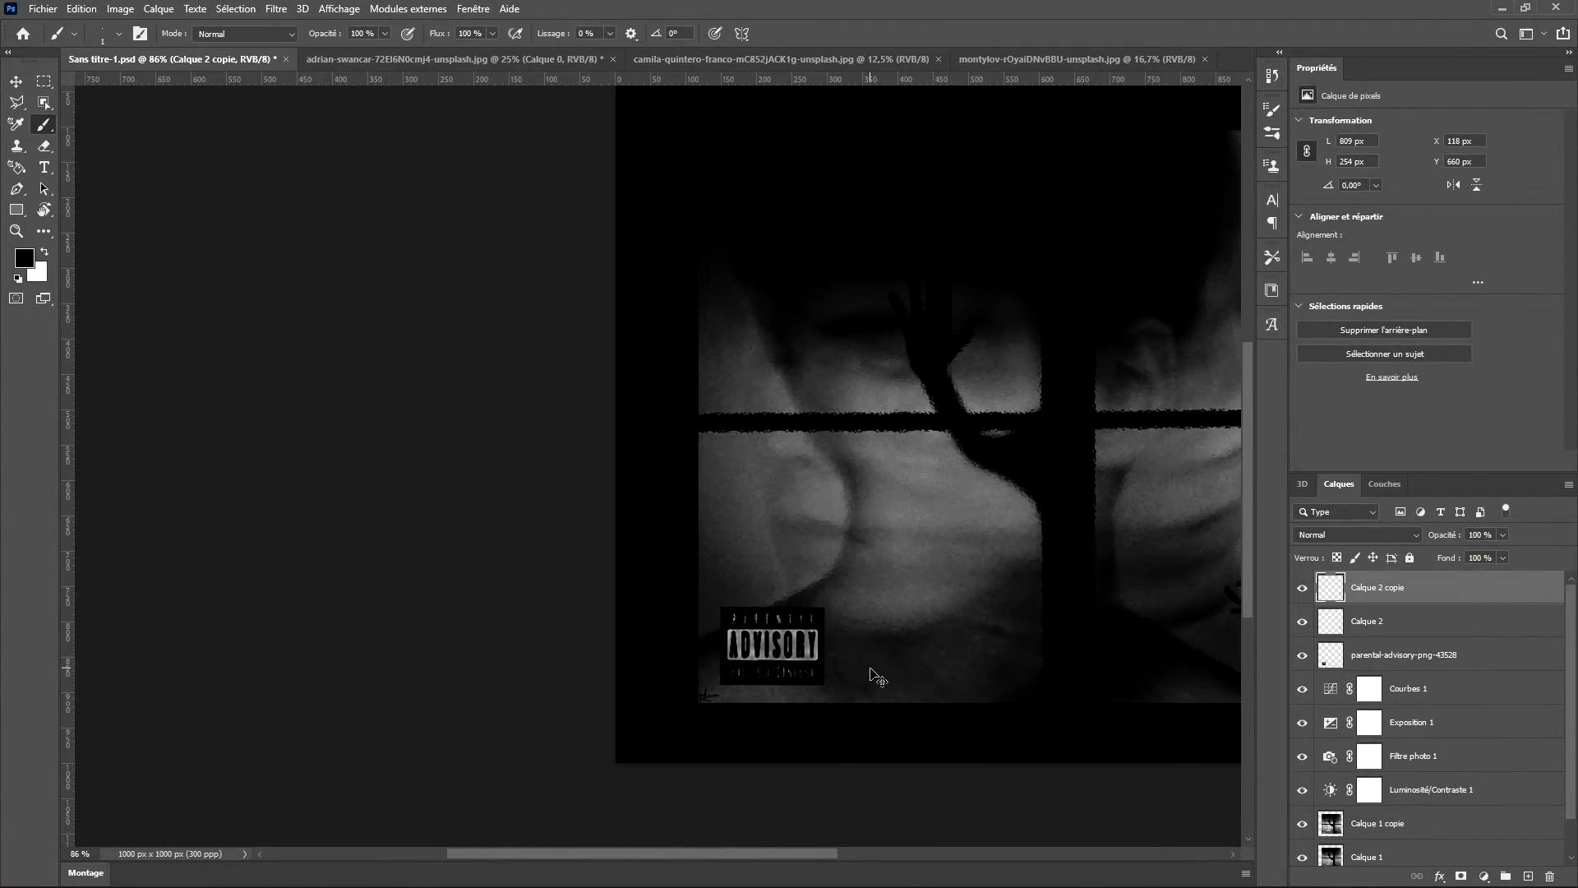
{"action": "scroll", "coordinate": [884, 670], "scroll_direction": "down", "scroll_amount": 5}
{"action": "scroll", "coordinate": [1036, 708], "scroll_direction": "up", "scroll_amount": 5}
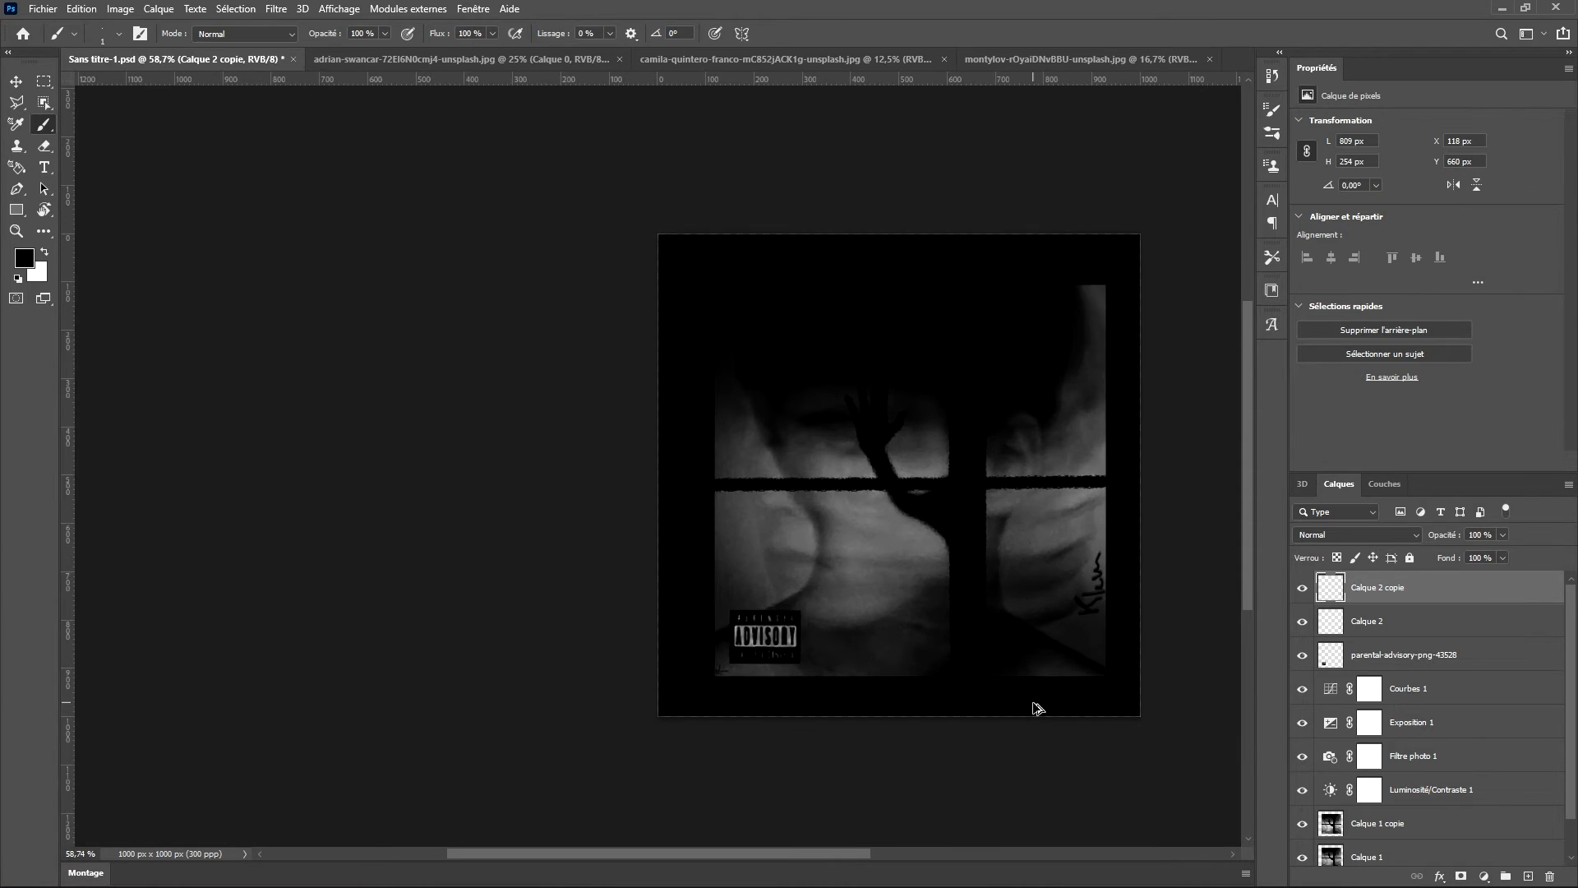
{"action": "scroll", "coordinate": [838, 650], "scroll_direction": "down", "scroll_amount": 1}
{"action": "scroll", "coordinate": [855, 645], "scroll_direction": "up", "scroll_amount": 3}
{"action": "scroll", "coordinate": [868, 643], "scroll_direction": "down", "scroll_amount": 4}
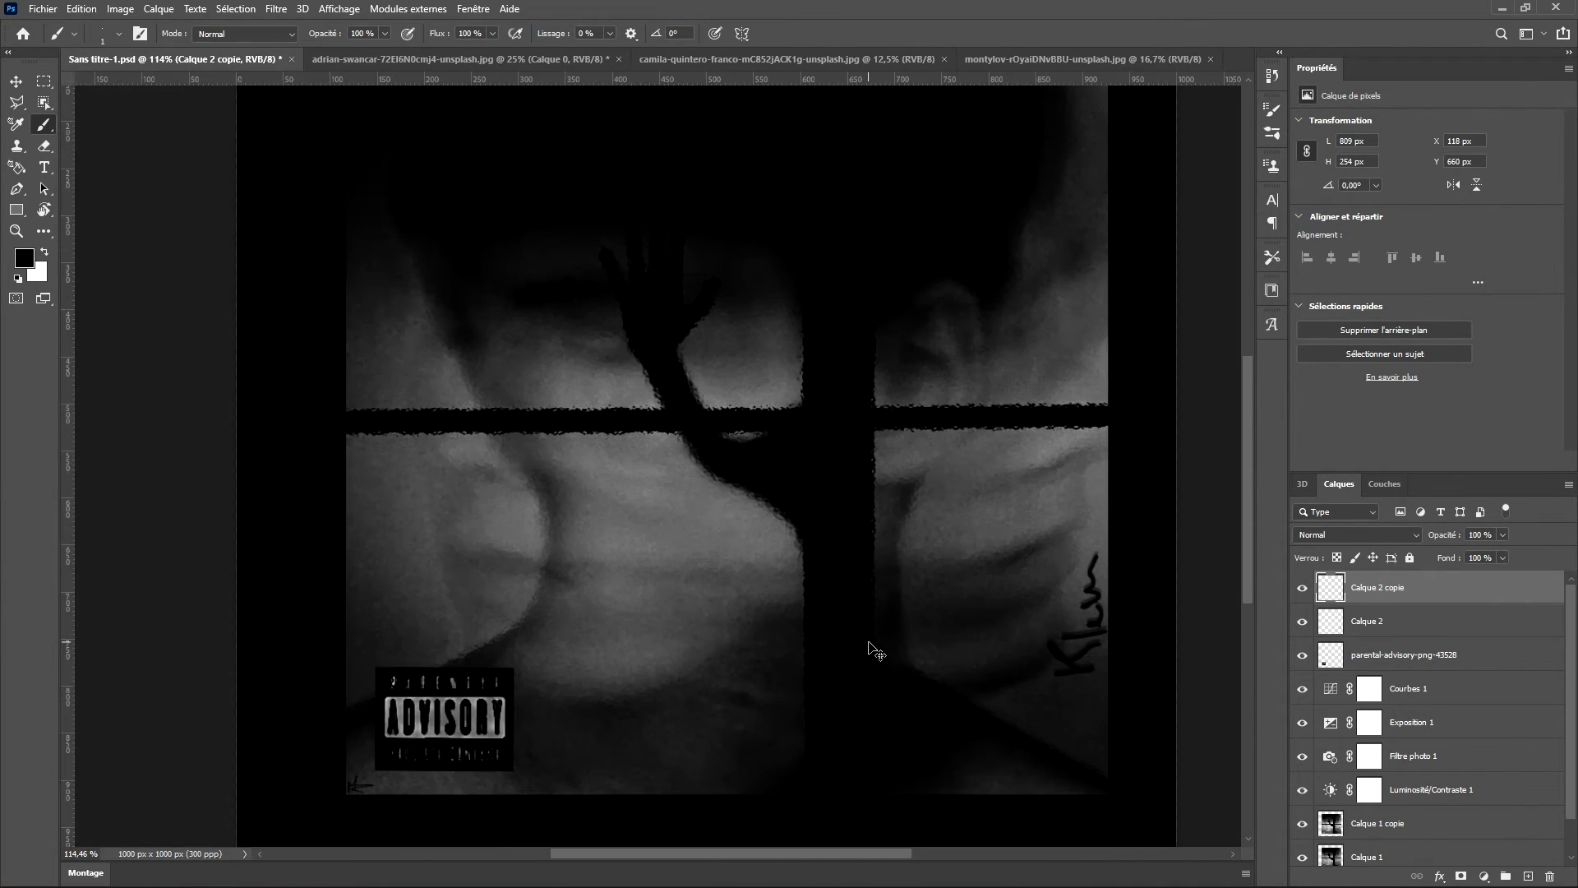
{"action": "scroll", "coordinate": [868, 642], "scroll_direction": "up", "scroll_amount": 1}
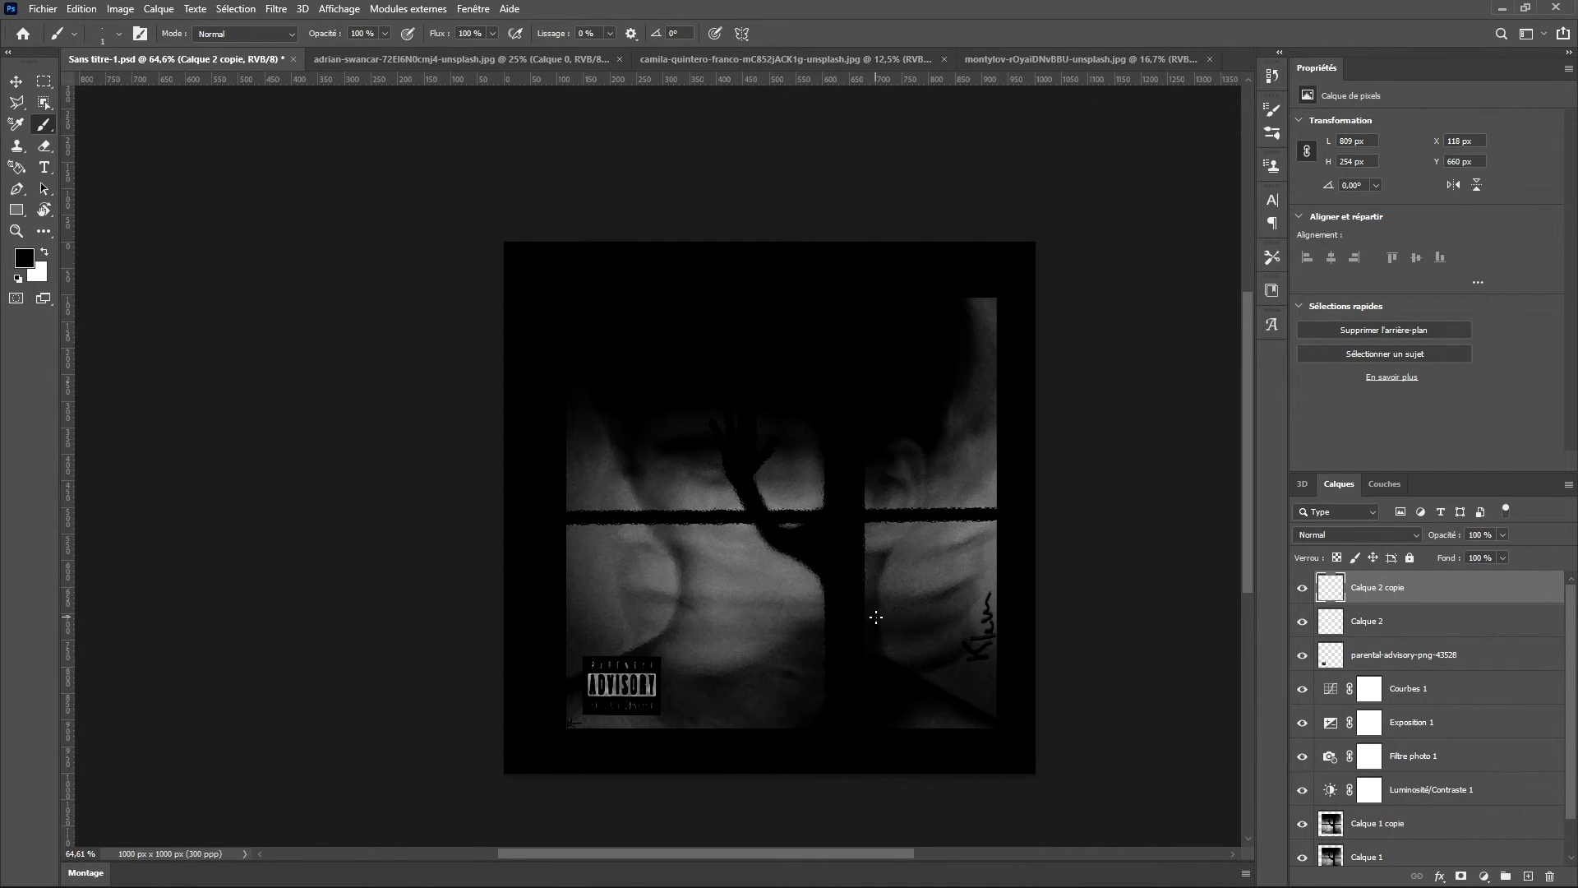
Paint black over the arm silhouette and where it meets the central window post, using a hard brush reduced to 19 px.
{"action": "mouse_move", "coordinate": [831, 559]}
{"action": "left_mouse_down"}
{"action": "mouse_move", "coordinate": [860, 556]}
{"action": "mouse_move", "coordinate": [820, 548]}
{"action": "left_mouse_up"}
{"action": "left_click", "coordinate": [813, 545]}
{"action": "scroll", "coordinate": [822, 559], "scroll_direction": "up", "scroll_amount": 8}
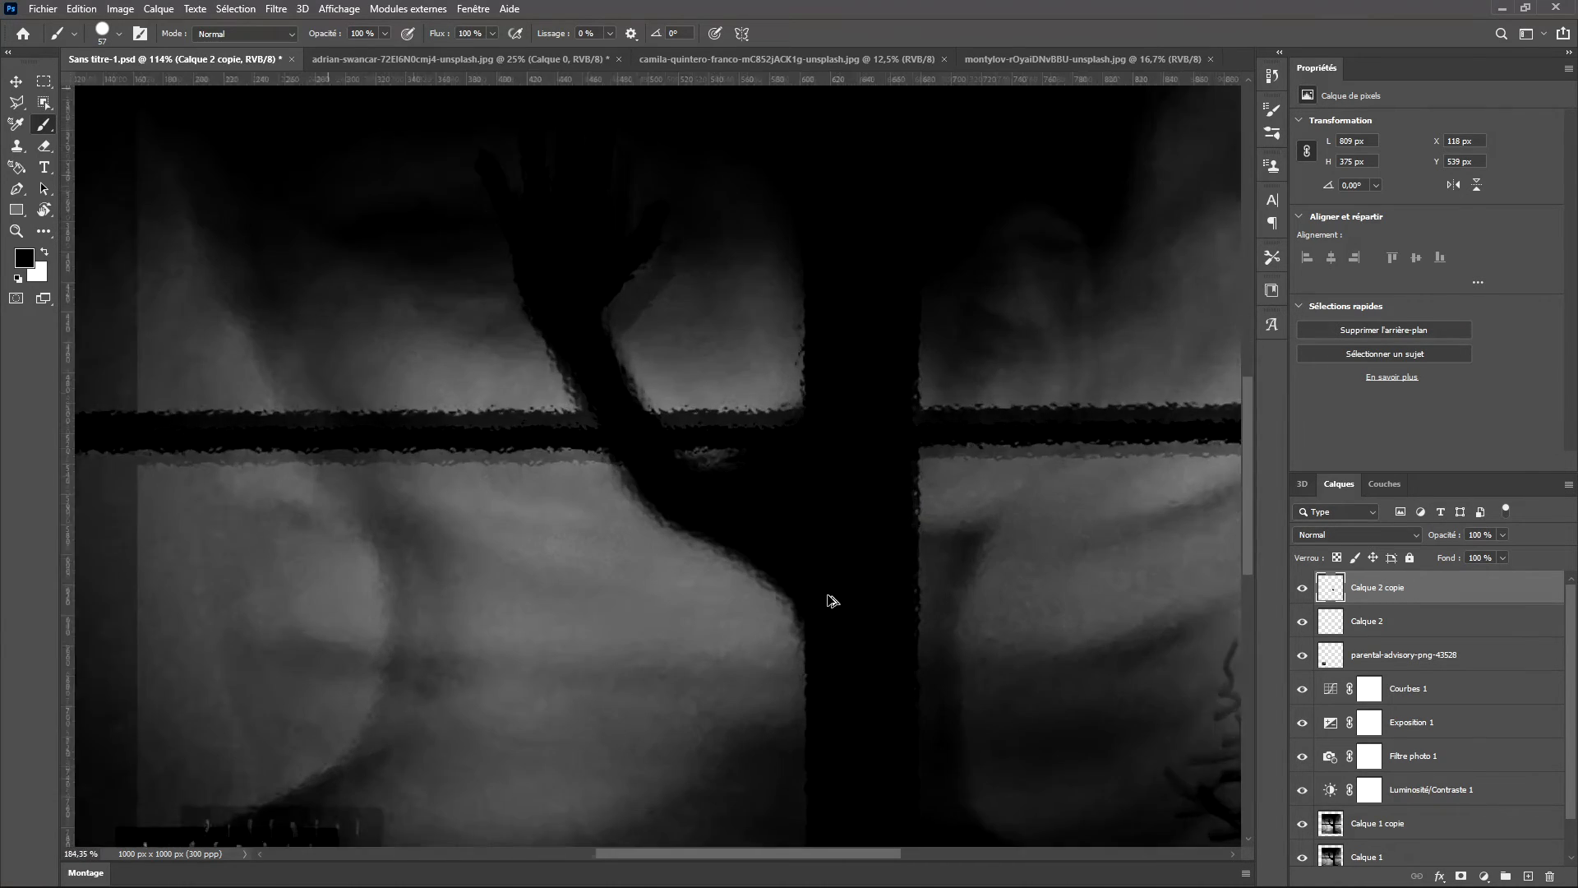
{"action": "mouse_move", "coordinate": [804, 549]}
{"action": "left_mouse_down"}
{"action": "mouse_move", "coordinate": [699, 513]}
{"action": "mouse_move", "coordinate": [803, 522]}
{"action": "left_mouse_up"}
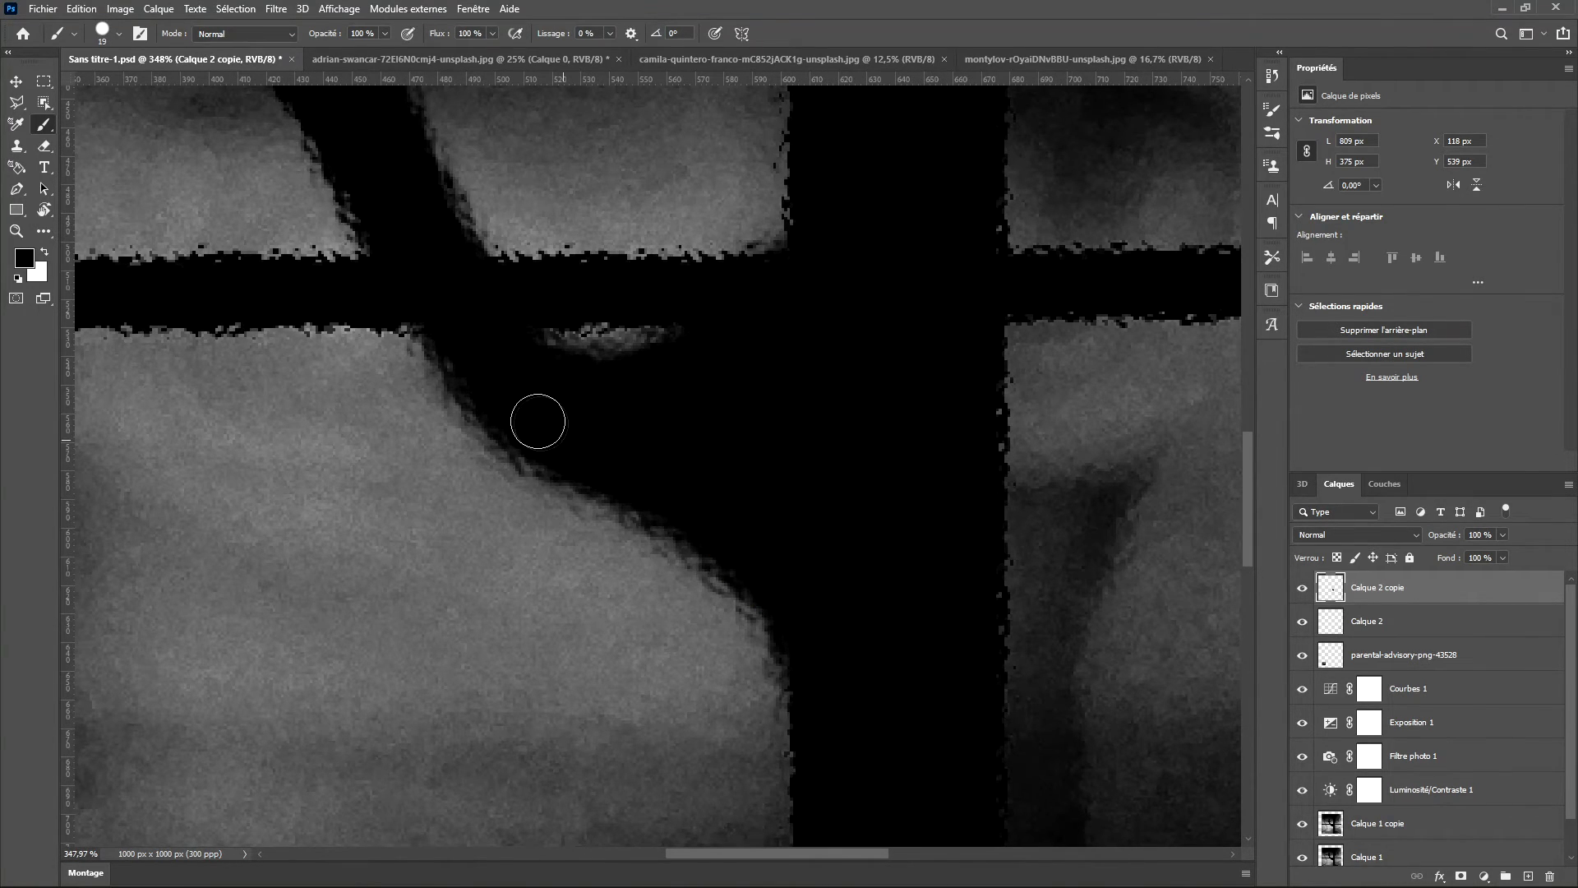
{"action": "mouse_move", "coordinate": [566, 403]}
{"action": "left_mouse_down"}
{"action": "mouse_move", "coordinate": [444, 292]}
{"action": "mouse_move", "coordinate": [387, 183]}
{"action": "left_mouse_up"}
{"action": "scroll", "coordinate": [734, 362], "scroll_direction": "down", "scroll_amount": 10}
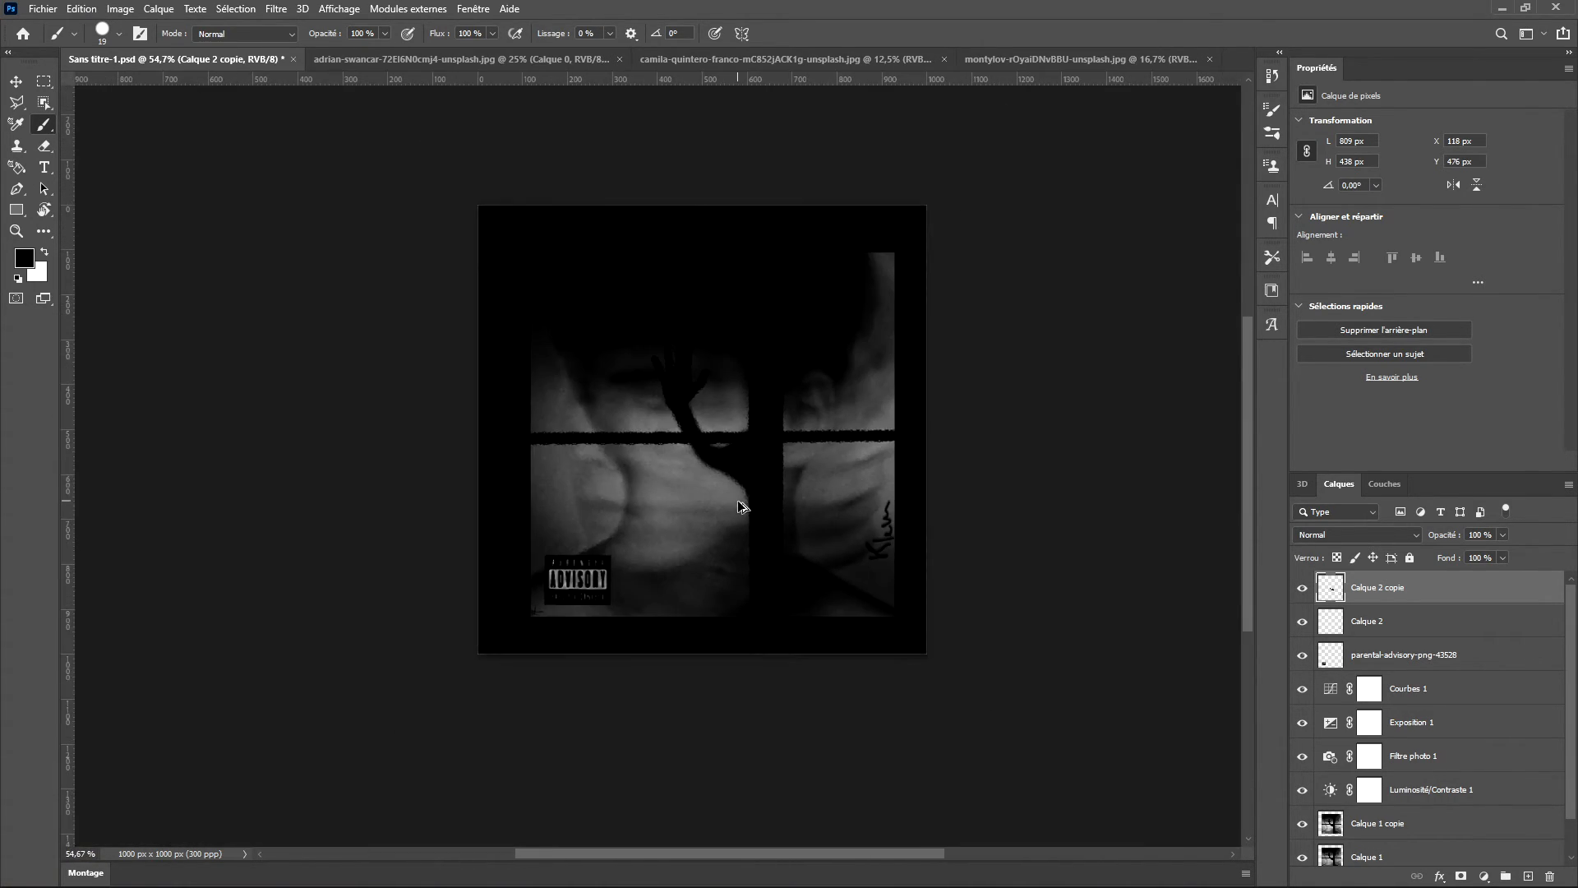